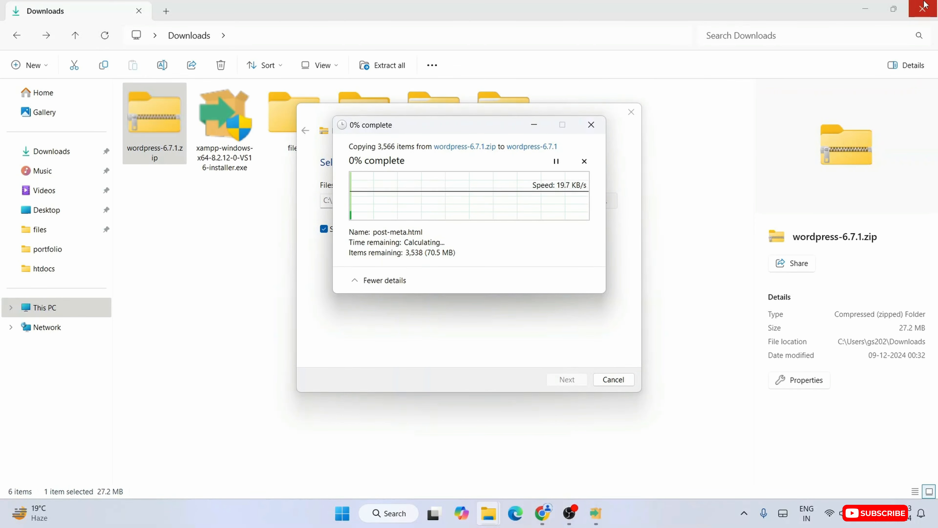
Minimize the Downloads window and arrange the extraction progress and XAMPP setup windows side by side
{"action": "left_click", "coordinate": [865, 7]}
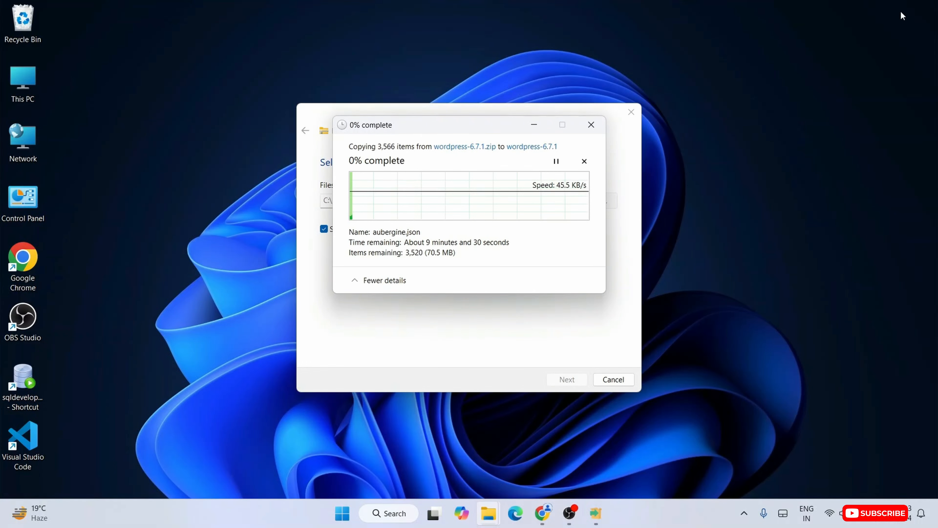
{"action": "left_click_drag", "start_coordinate": [362, 129], "coordinate": [585, 144]}
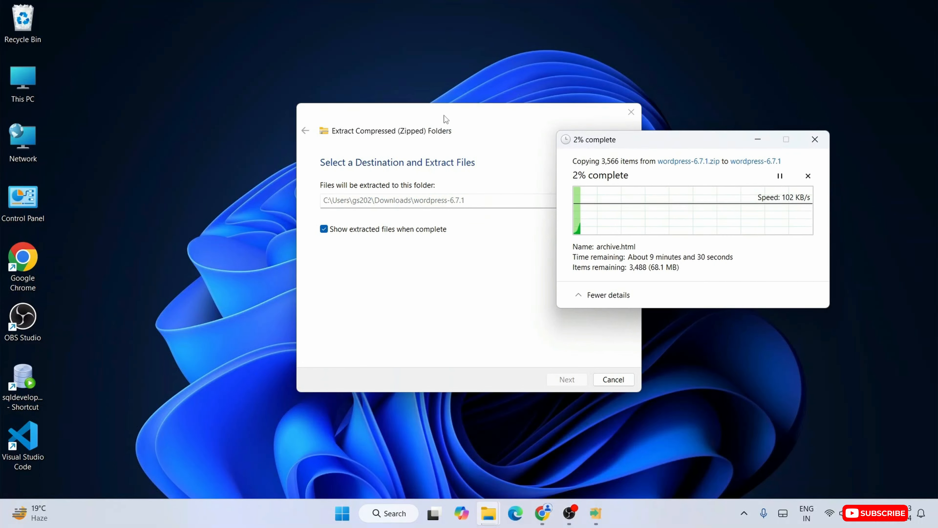
{"action": "left_click", "coordinate": [596, 514]}
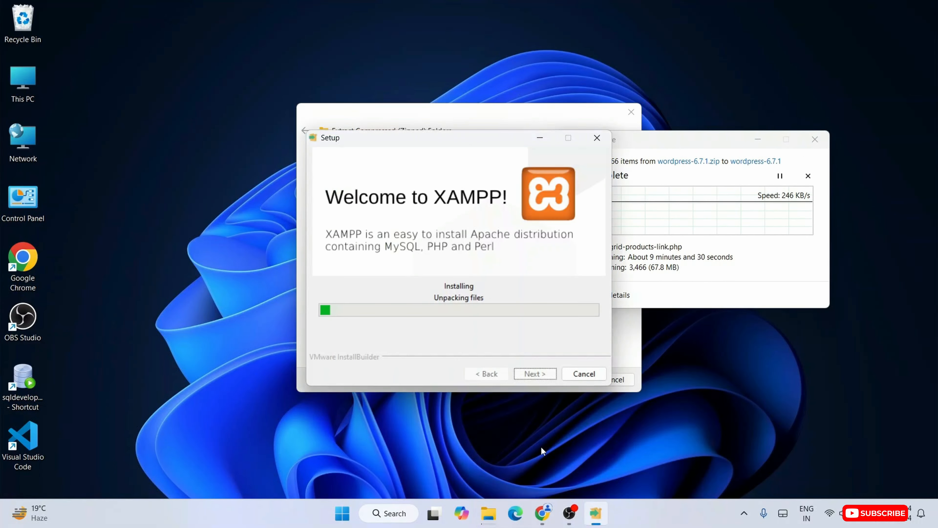
{"action": "left_click_drag", "start_coordinate": [407, 138], "coordinate": [200, 83]}
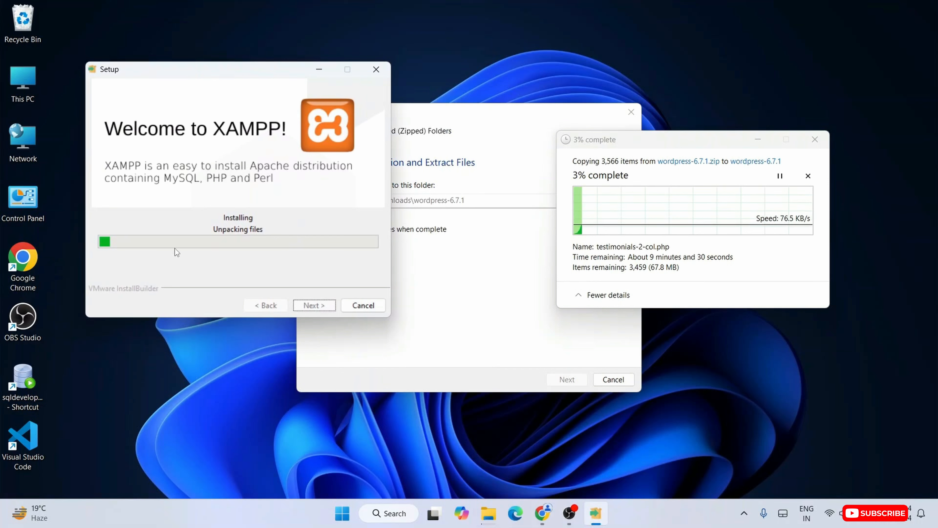
{"action": "left_click_drag", "start_coordinate": [657, 149], "coordinate": [655, 121]}
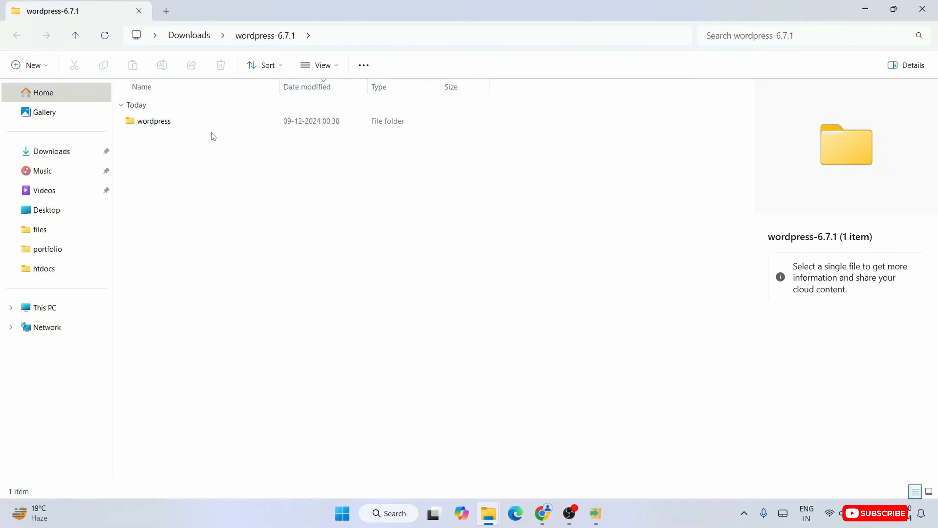
Look through the extracted wordpress folder's contents and place its window clear of the XAMPP setup
{"action": "left_click_drag", "start_coordinate": [320, 7], "coordinate": [531, 42]}
{"action": "double_click", "coordinate": [362, 158]}
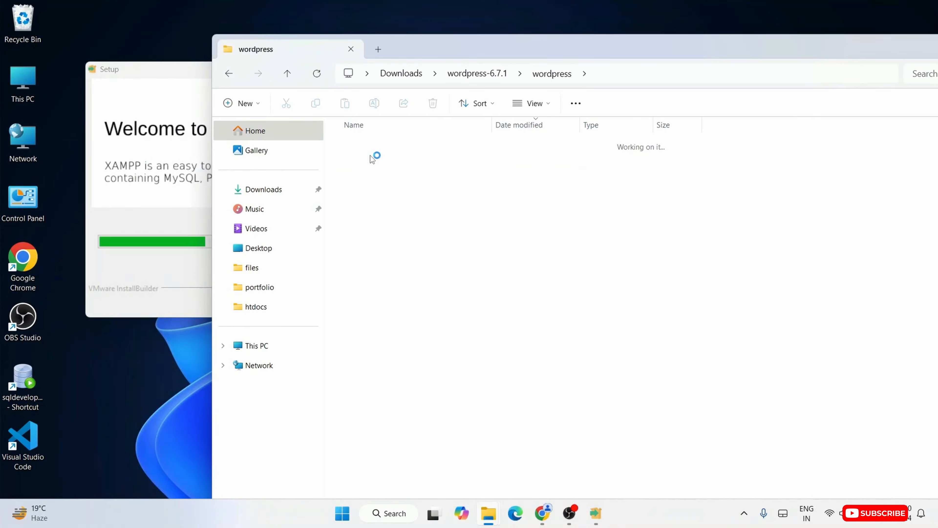
{"action": "scroll", "coordinate": [500, 227], "scroll_direction": "down", "scroll_amount": 1}
{"action": "scroll", "coordinate": [453, 371], "scroll_direction": "up", "scroll_amount": 1}
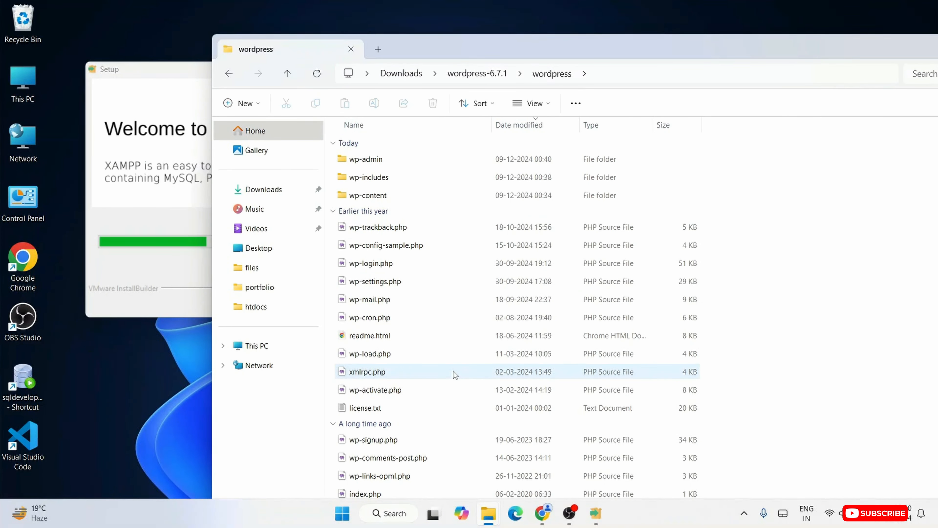
{"action": "left_click_drag", "start_coordinate": [457, 57], "coordinate": [653, 39]}
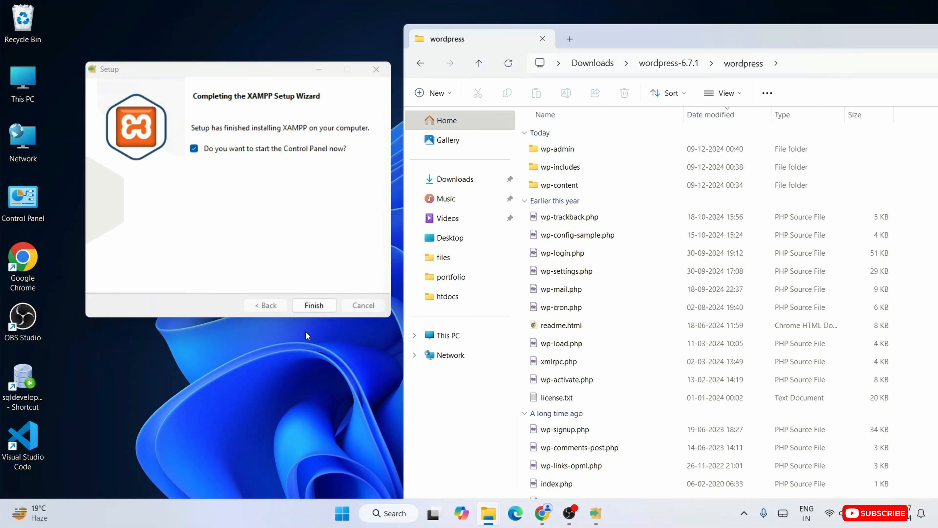
Finish the XAMPP setup with the Control Panel launched, and start the Apache and MySQL modules
{"action": "left_click", "coordinate": [310, 309]}
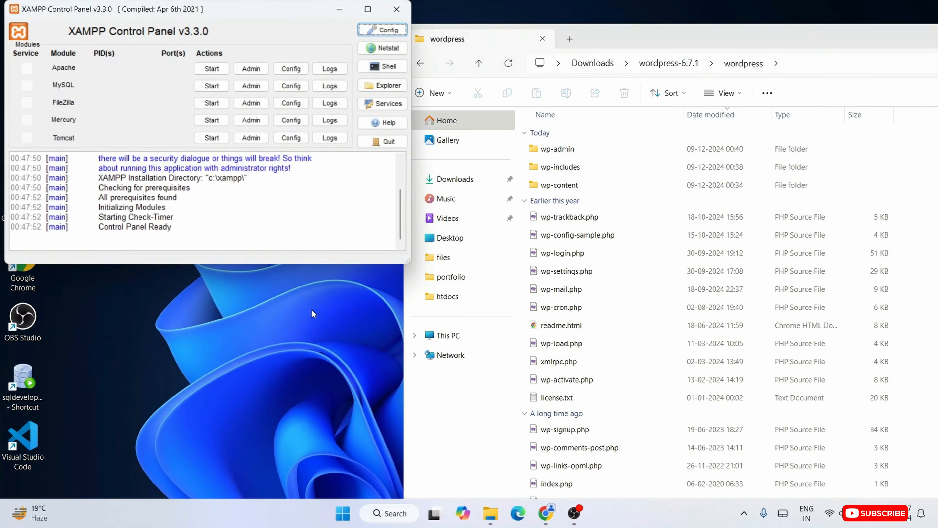
{"action": "left_click_drag", "start_coordinate": [126, 15], "coordinate": [279, 24]}
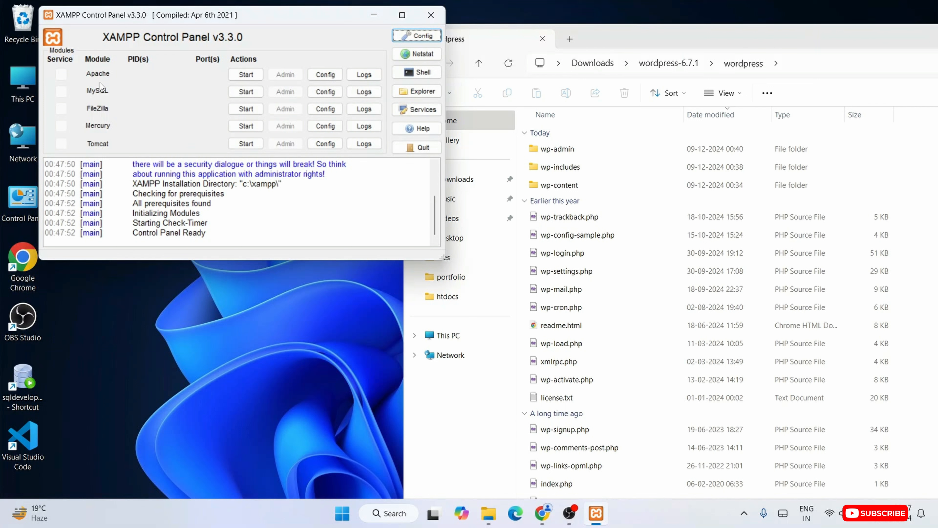
{"action": "left_click", "coordinate": [245, 75]}
{"action": "left_click", "coordinate": [245, 92]}
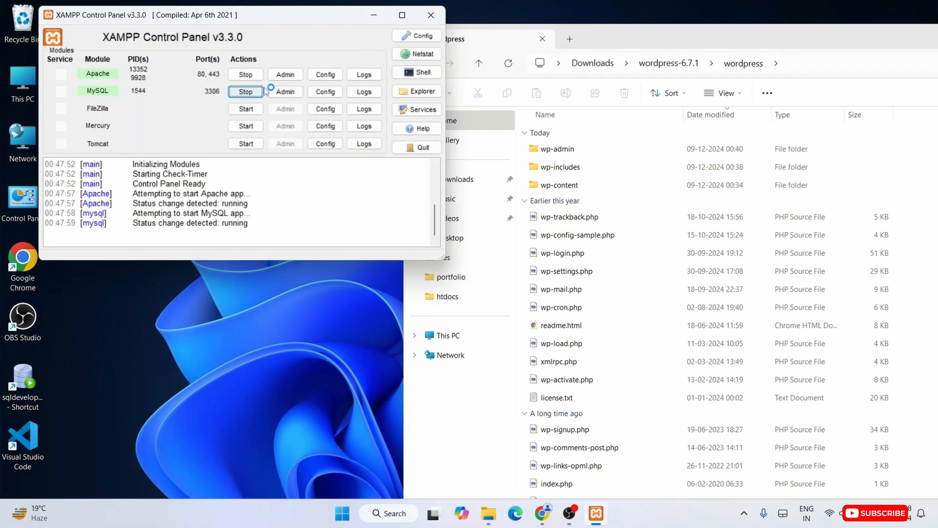
Open phpMyAdmin for the MySQL module and create a database named wordpress with utf8mb4_general_ci collation
{"action": "left_click", "coordinate": [284, 92]}
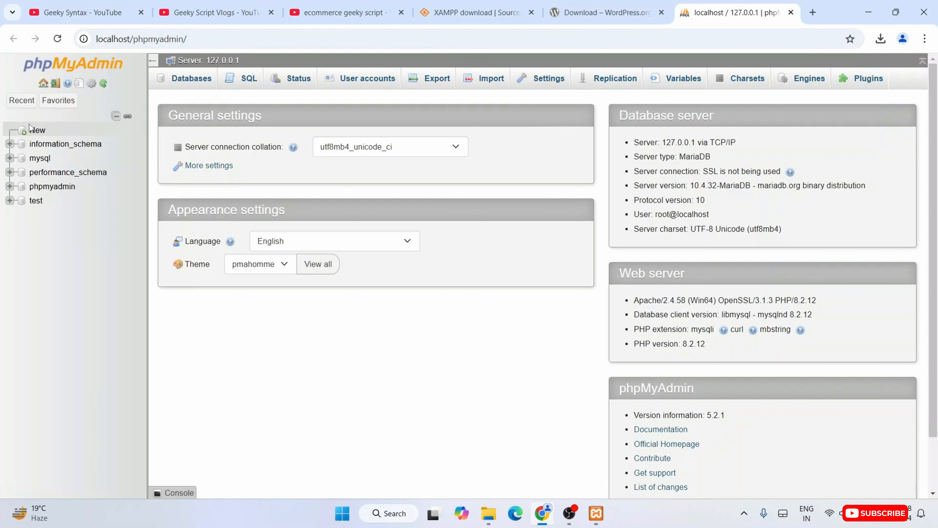
{"action": "left_click", "coordinate": [36, 131]}
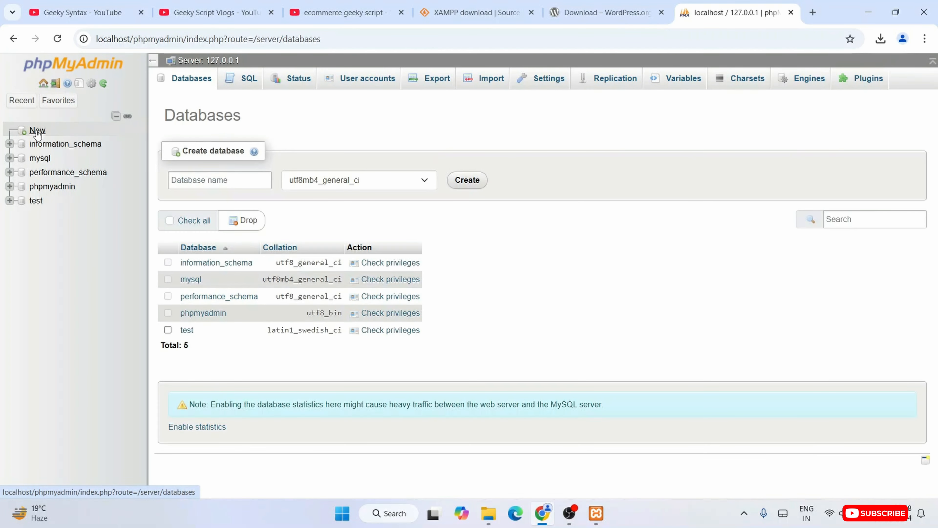
{"action": "left_click", "coordinate": [216, 179]}
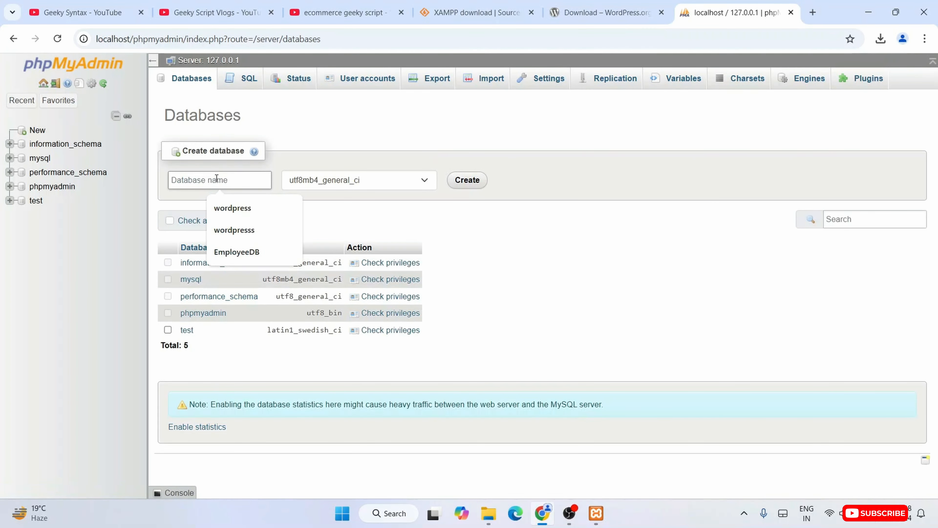
{"action": "type", "text": "wordpress"}
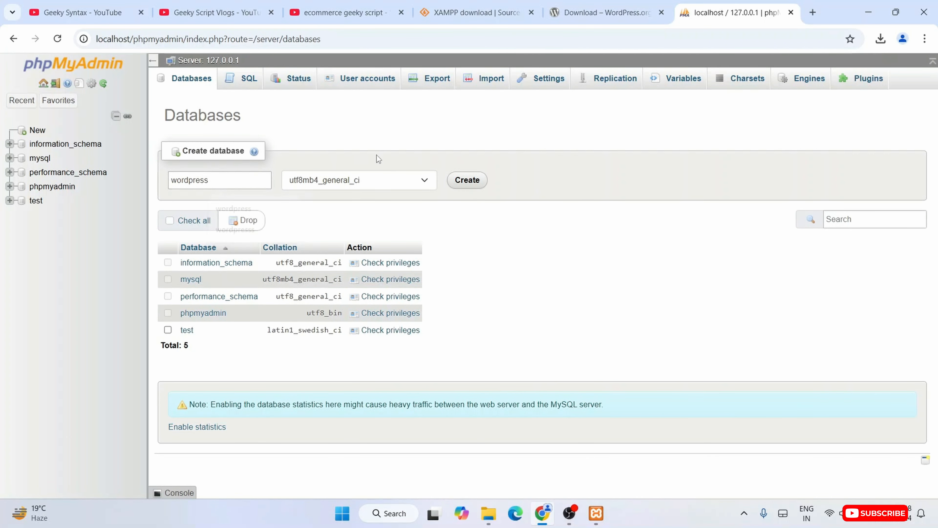
{"action": "left_click", "coordinate": [473, 187]}
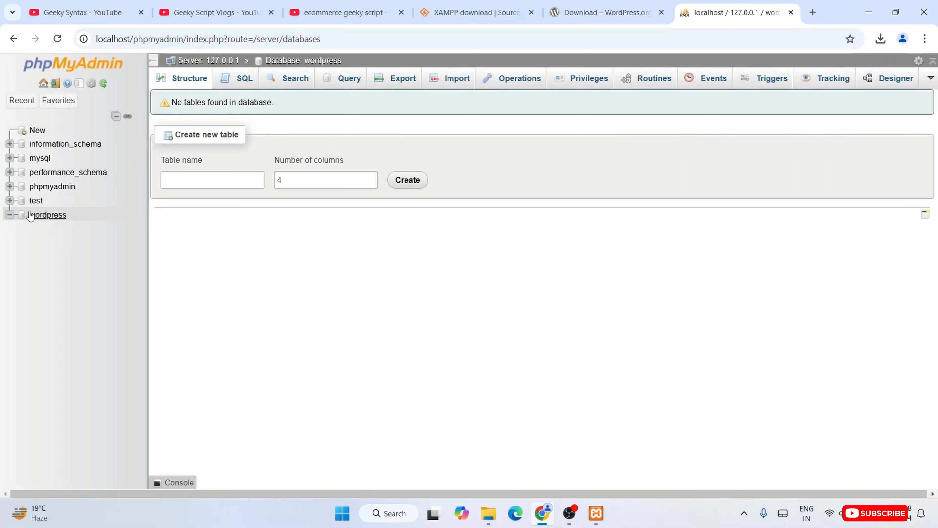
Switch to File Explorer and cut the wordpress folder inside Downloads\wordpress-6.7.1
{"action": "left_click", "coordinate": [868, 13]}
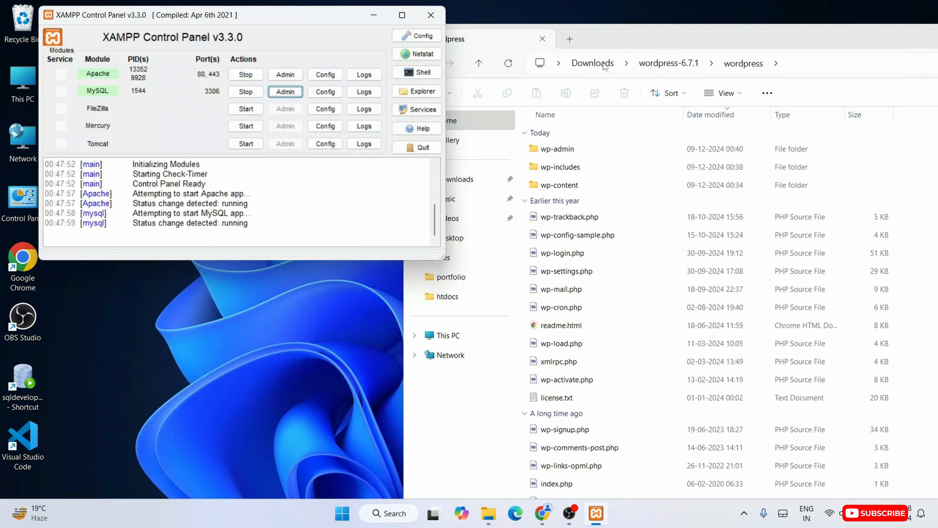
{"action": "double_click", "coordinate": [648, 34]}
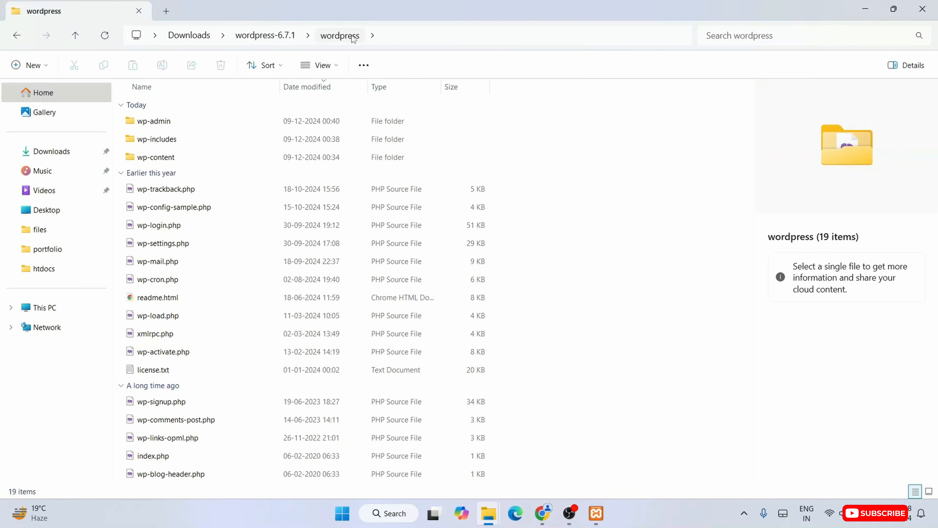
{"action": "left_click", "coordinate": [291, 41]}
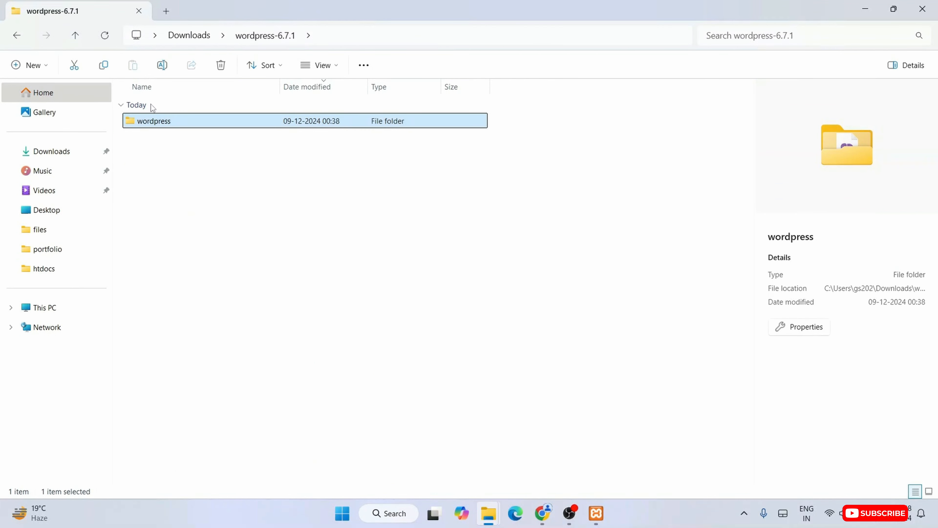
{"action": "right_click", "coordinate": [177, 127]}
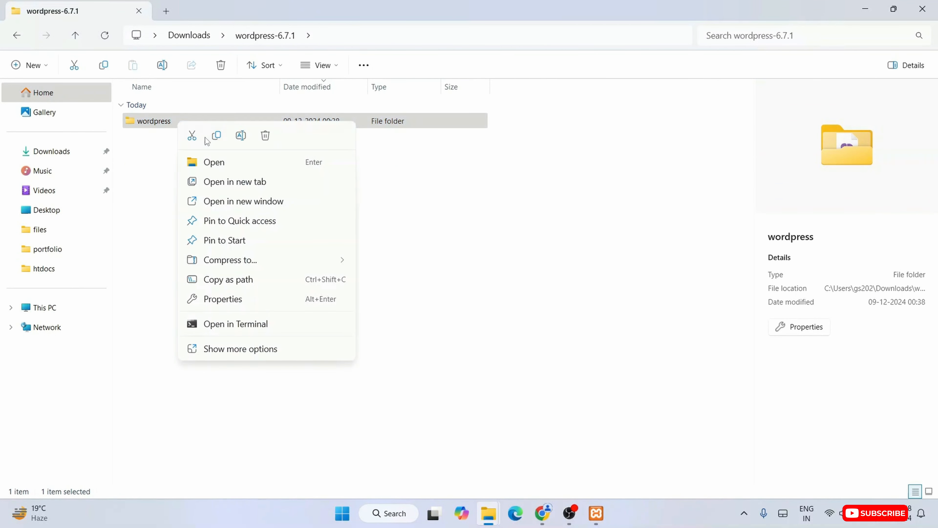
{"action": "left_click", "coordinate": [191, 136]}
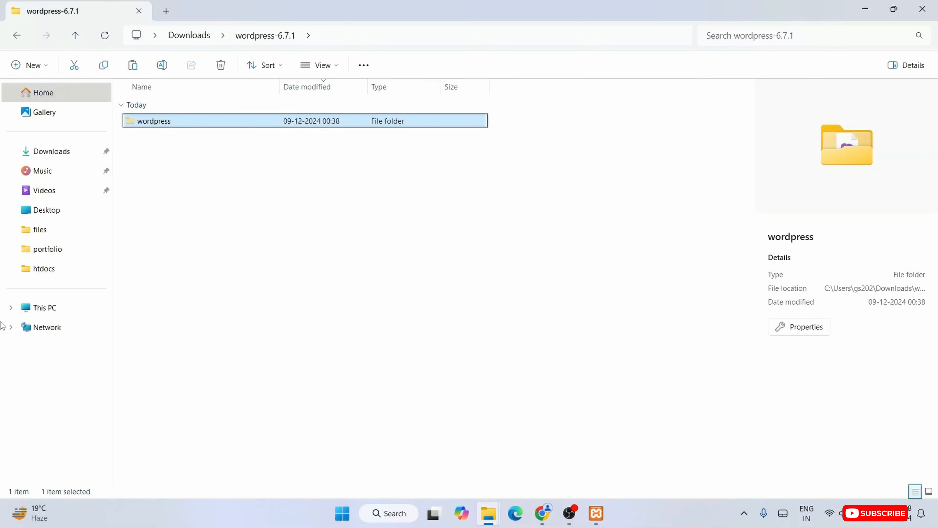
Paste the cut wordpress folder into C:\xampp\htdocs
{"action": "left_click", "coordinate": [50, 307]}
{"action": "double_click", "coordinate": [213, 119]}
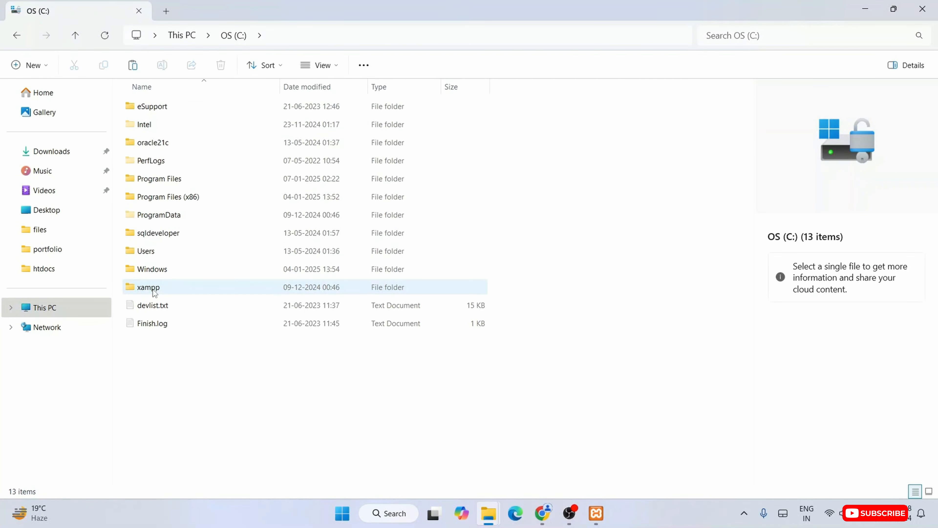
{"action": "left_click", "coordinate": [182, 291]}
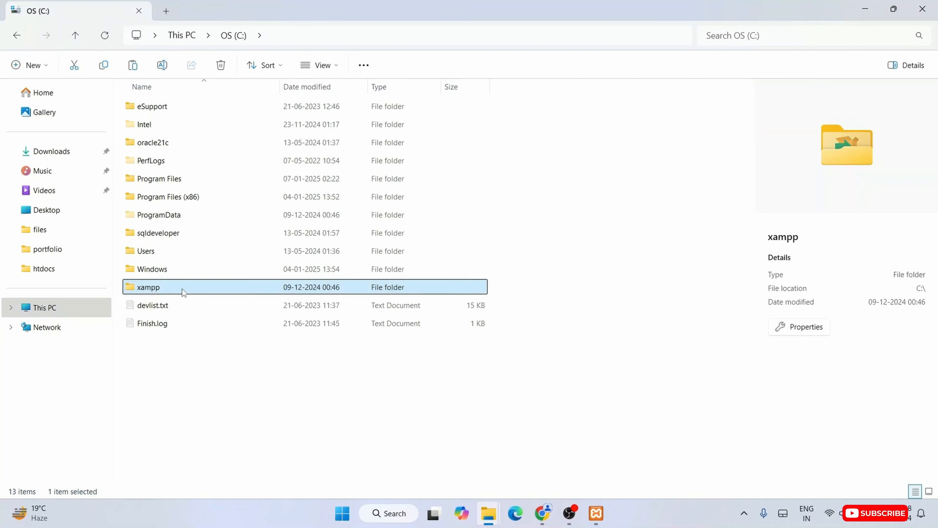
{"action": "double_click", "coordinate": [167, 287]}
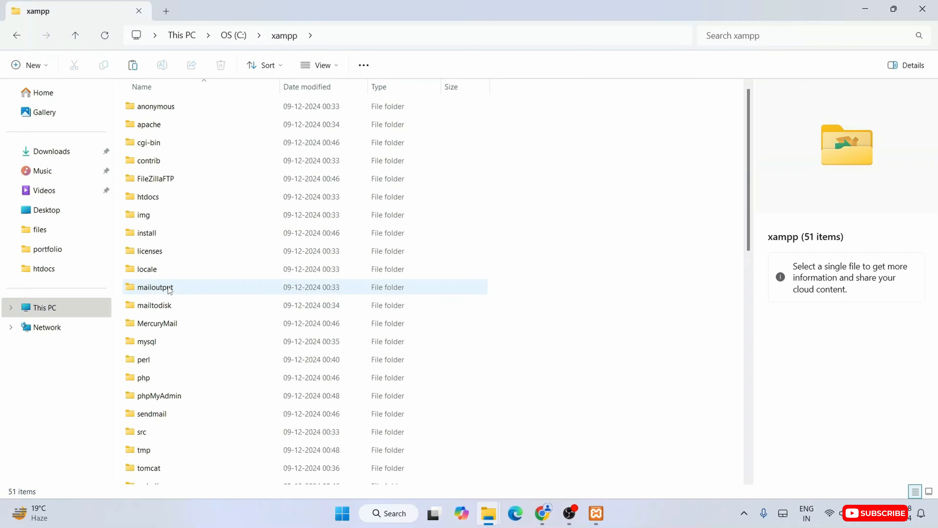
{"action": "left_click", "coordinate": [166, 199]}
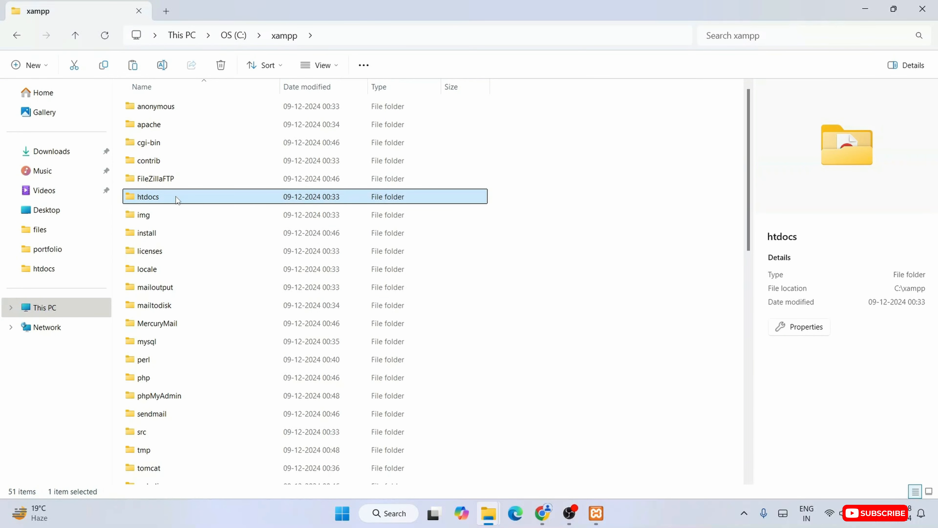
{"action": "double_click", "coordinate": [177, 200]}
{"action": "right_click", "coordinate": [246, 266]}
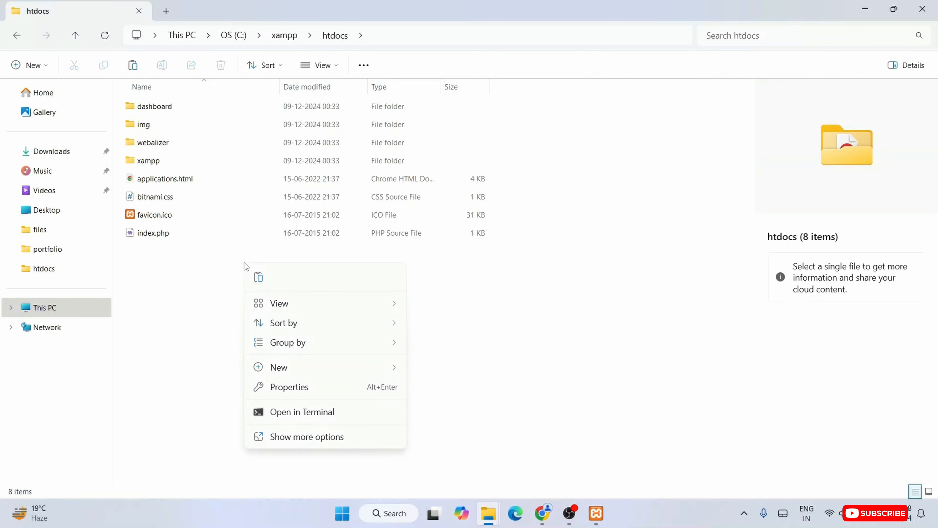
{"action": "left_click", "coordinate": [261, 285]}
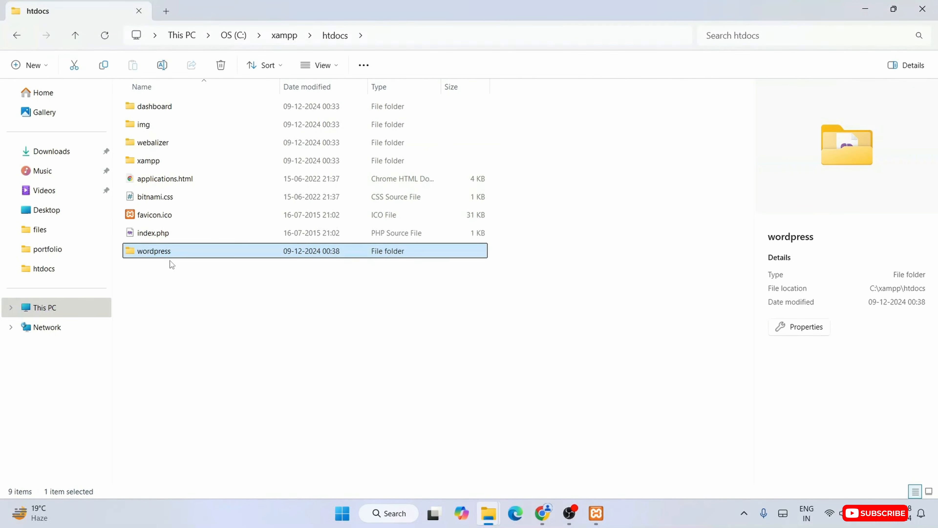
Open the wordpress folder in htdocs and check its files and subfolders
{"action": "double_click", "coordinate": [188, 252]}
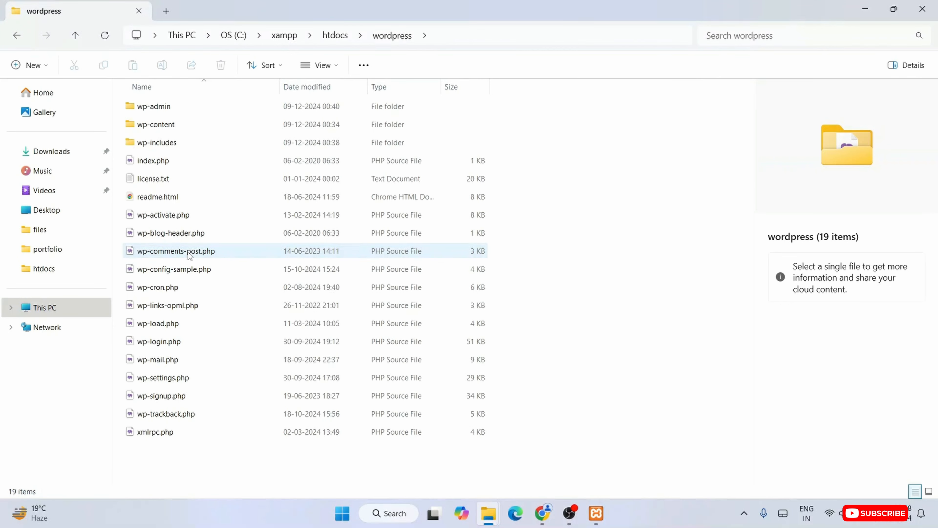
{"action": "left_click_drag", "start_coordinate": [161, 466], "coordinate": [304, 39]}
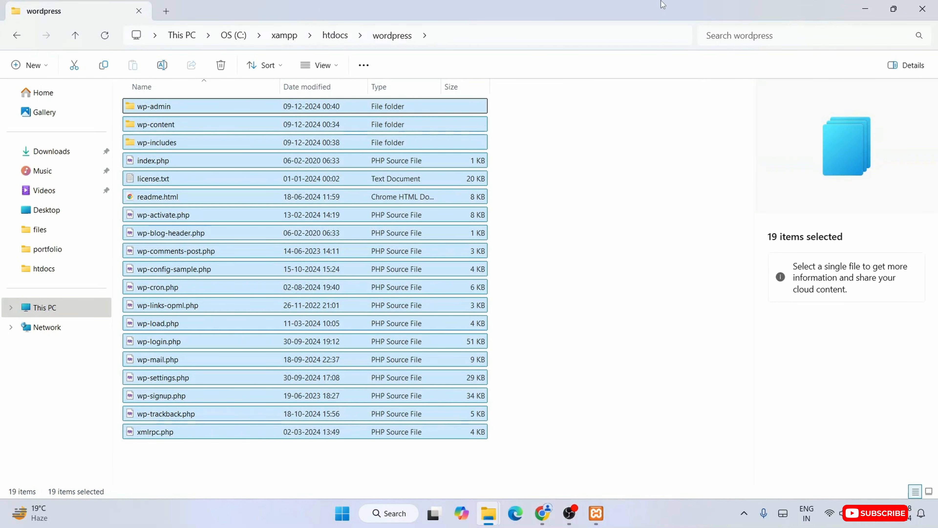
{"action": "left_click", "coordinate": [676, 235]}
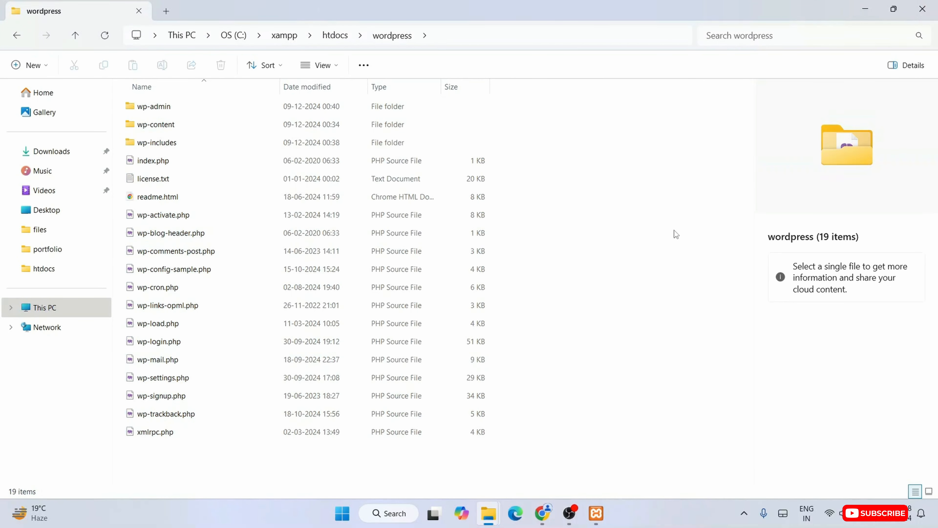
Switch to Chrome and load localhost/wordpress/ in a new tab to start the WordPress setup
{"action": "left_click", "coordinate": [865, 9]}
{"action": "left_click", "coordinate": [542, 513]}
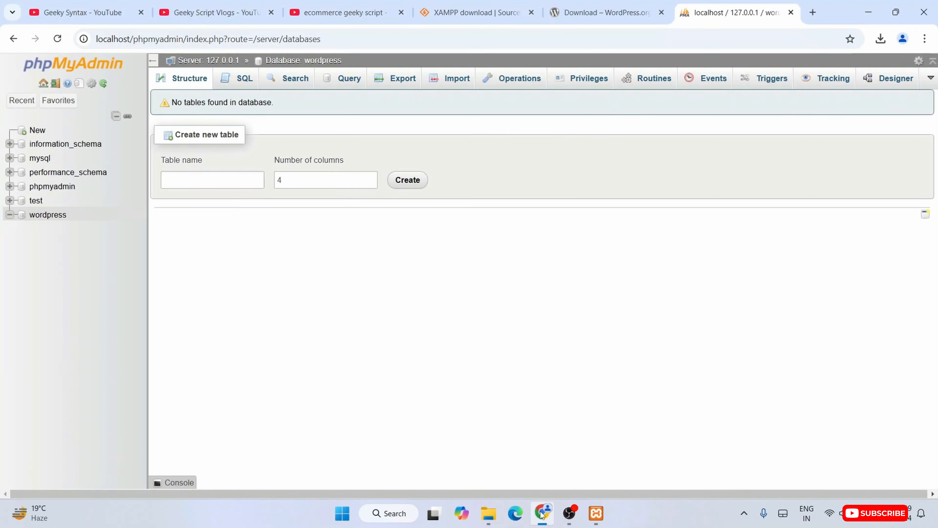
{"action": "left_click", "coordinate": [813, 12]}
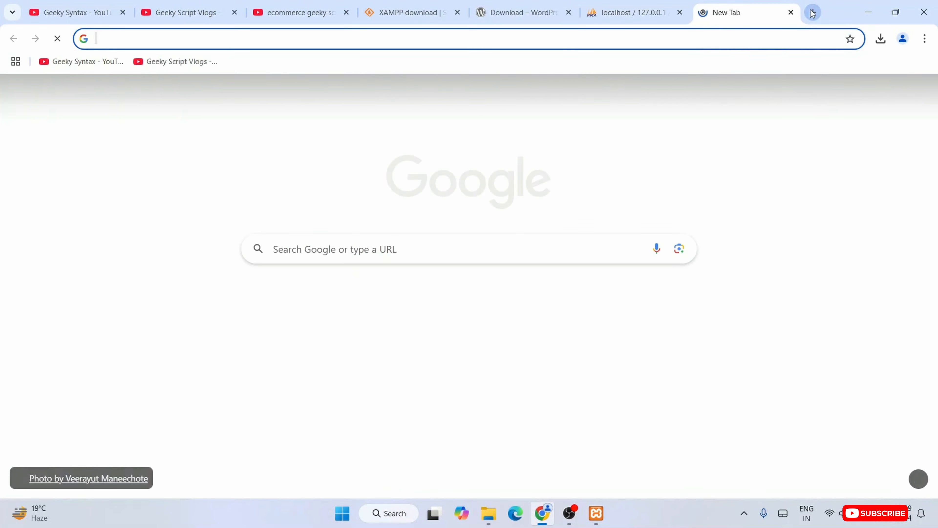
{"action": "type", "text": "lo"}
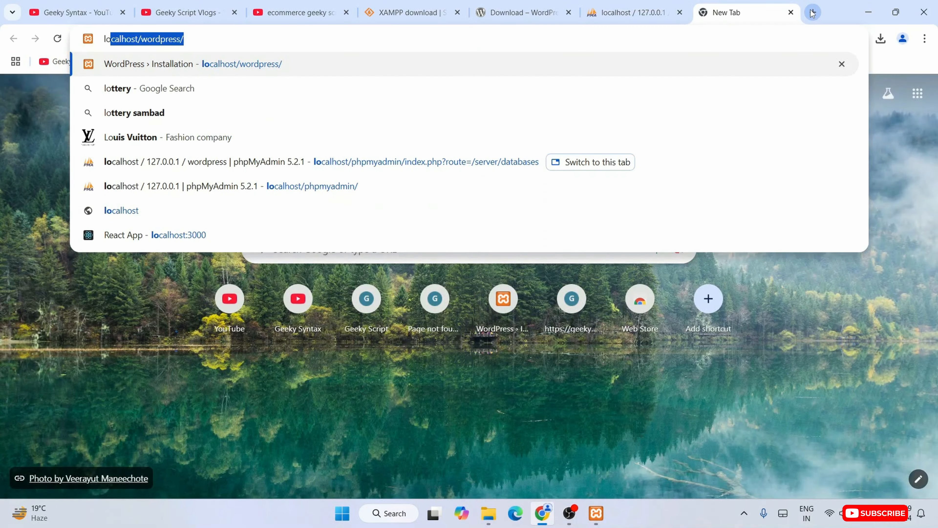
{"action": "key", "text": "Right"}
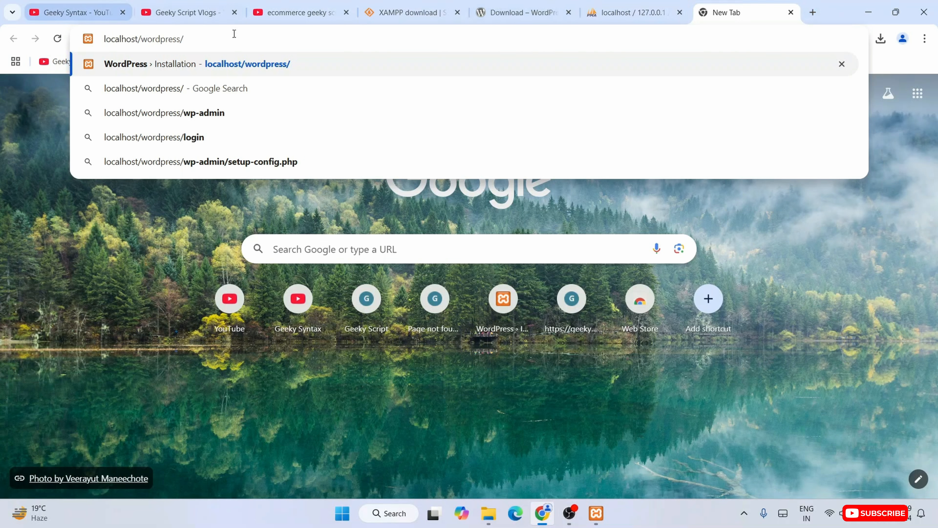
{"action": "key", "text": "Return"}
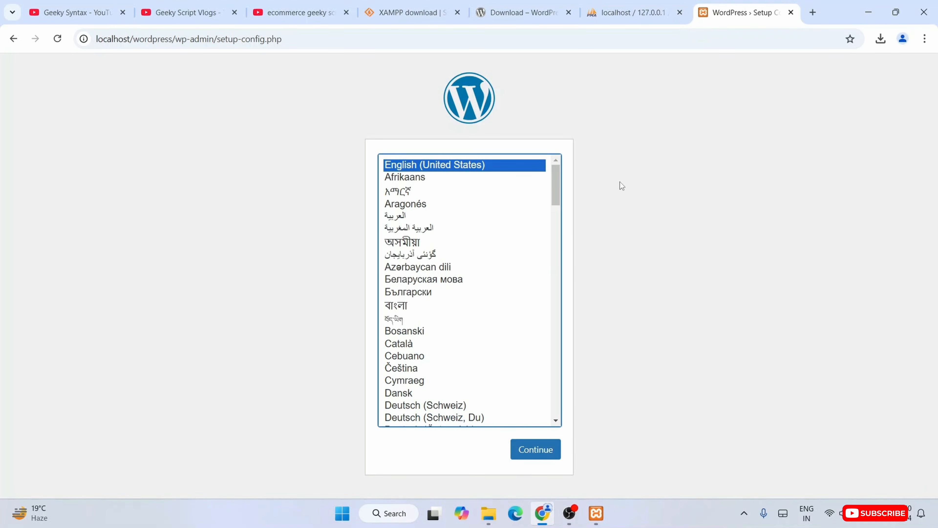
Look through the setup language list and continue with English (United States)
{"action": "scroll", "coordinate": [504, 292], "scroll_direction": "down", "scroll_amount": 10}
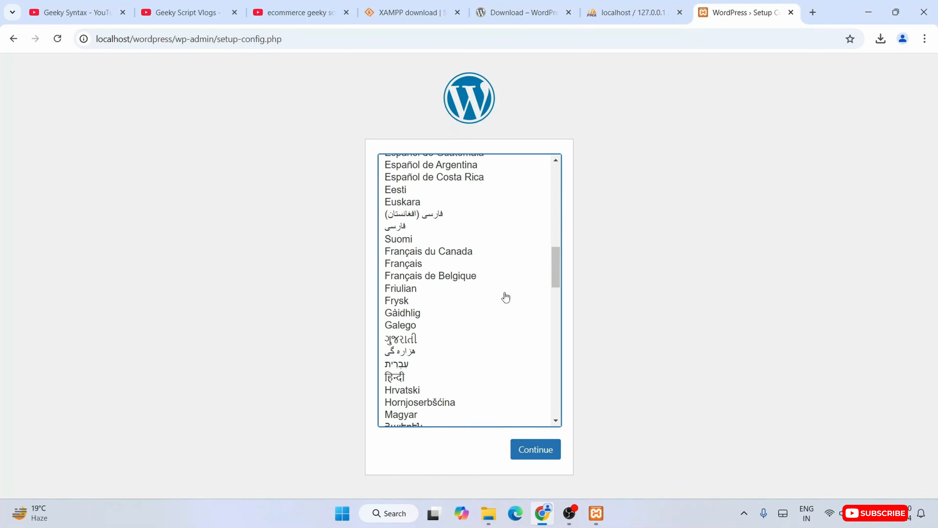
{"action": "scroll", "coordinate": [505, 297], "scroll_direction": "up", "scroll_amount": 10}
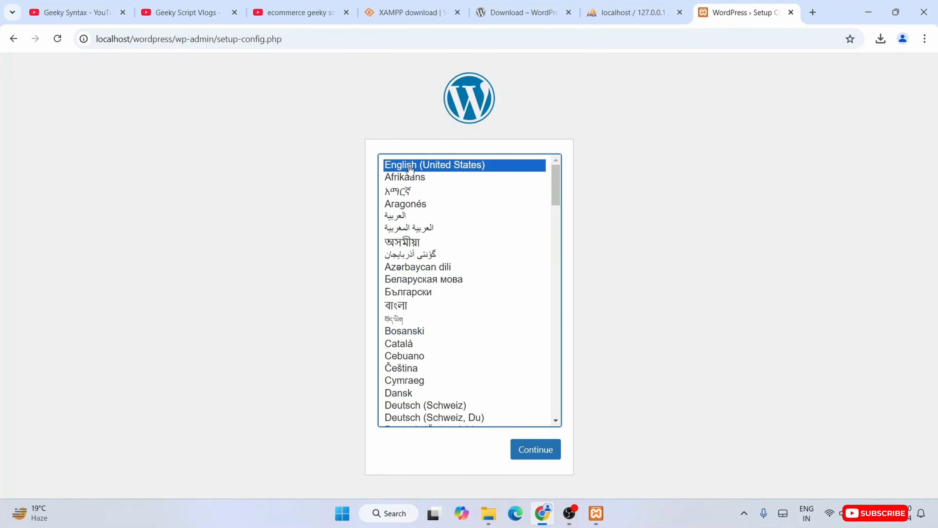
{"action": "left_click", "coordinate": [537, 450]}
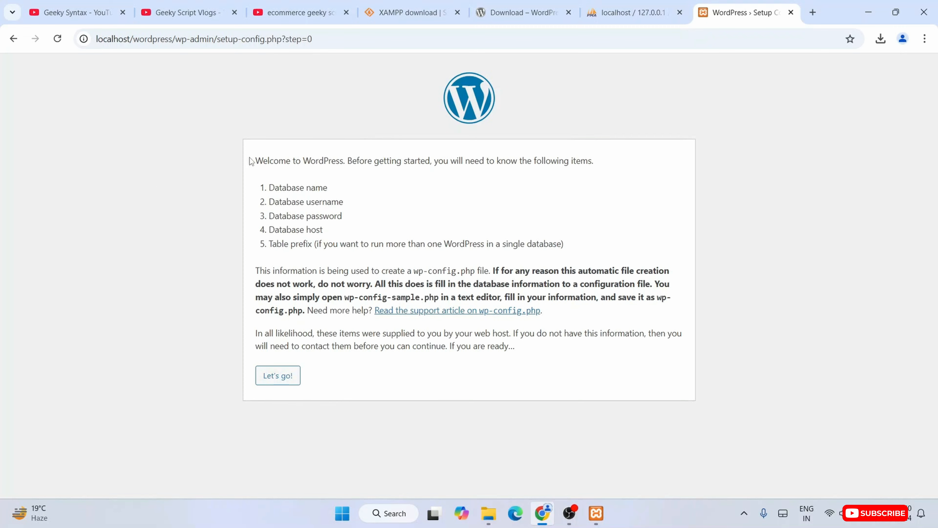
Review the list of required database items and proceed to the database connection form
{"action": "left_click_drag", "start_coordinate": [270, 183], "coordinate": [354, 238]}
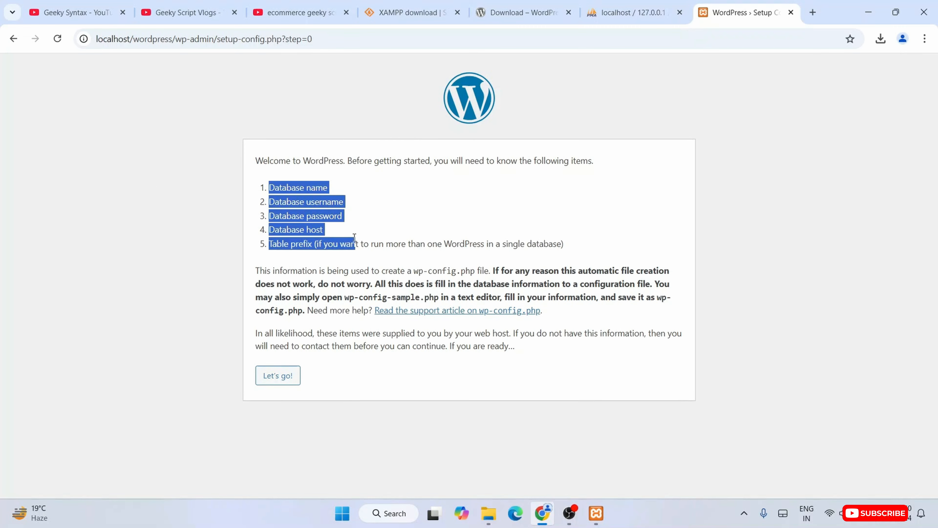
{"action": "left_click", "coordinate": [295, 198]}
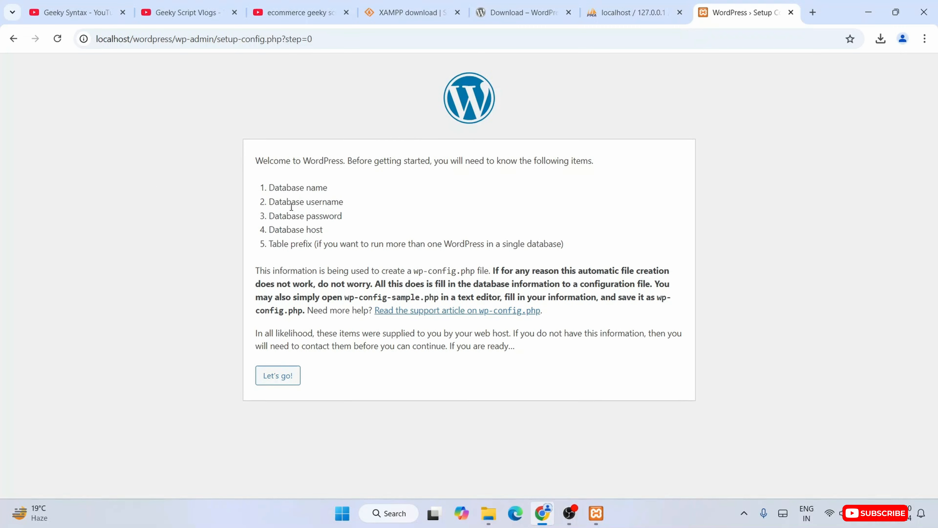
{"action": "left_click_drag", "start_coordinate": [278, 206], "coordinate": [340, 218]}
{"action": "left_click_drag", "start_coordinate": [282, 232], "coordinate": [348, 231]}
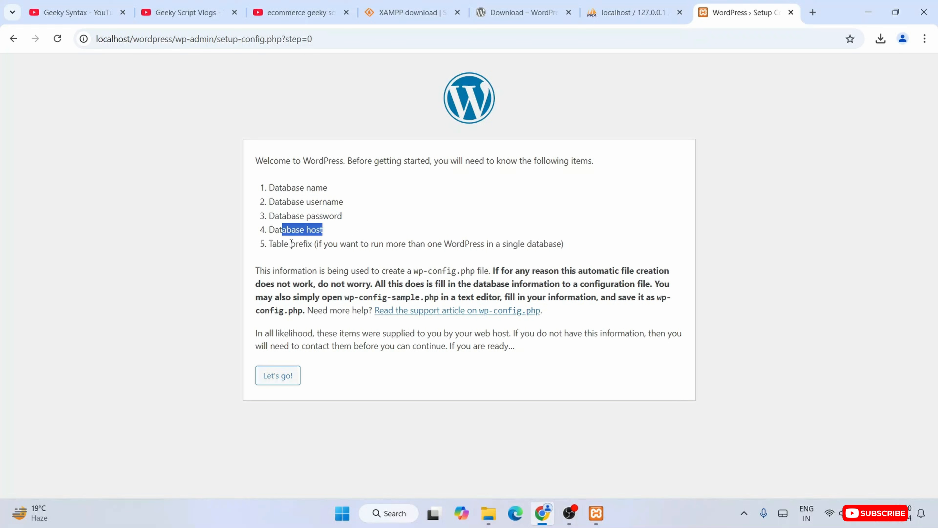
{"action": "left_click_drag", "start_coordinate": [281, 244], "coordinate": [340, 244]}
{"action": "left_click", "coordinate": [433, 216]}
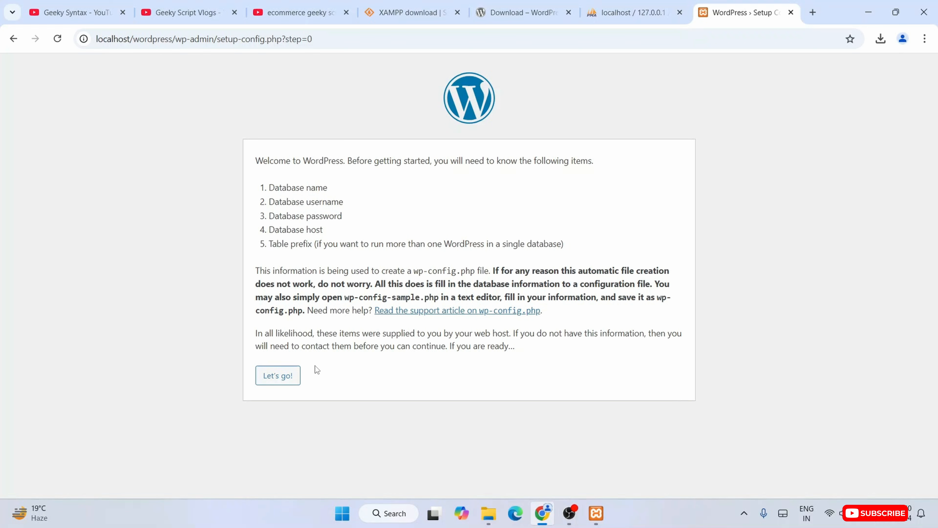
{"action": "left_click", "coordinate": [288, 382]}
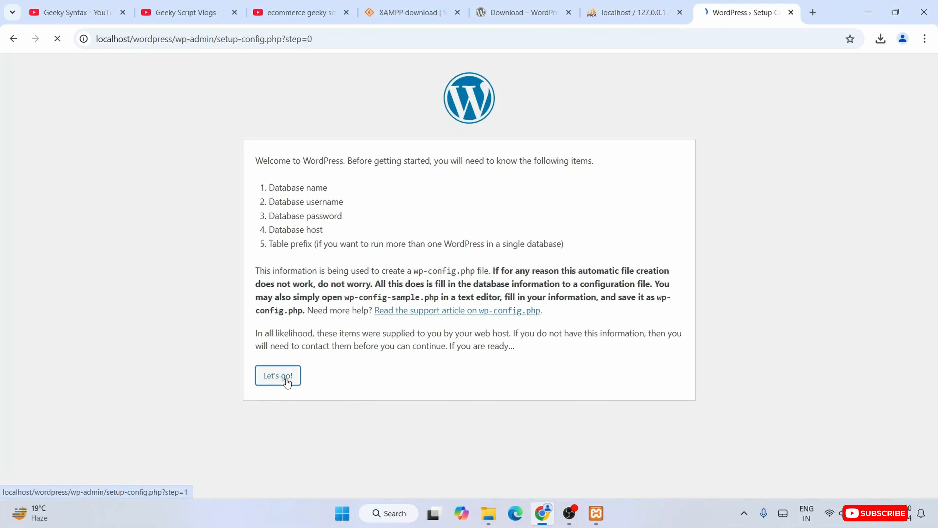
Check the database's name in phpMyAdmin and enter wordpress as the Database Name in the setup form
{"action": "left_click", "coordinate": [380, 192]}
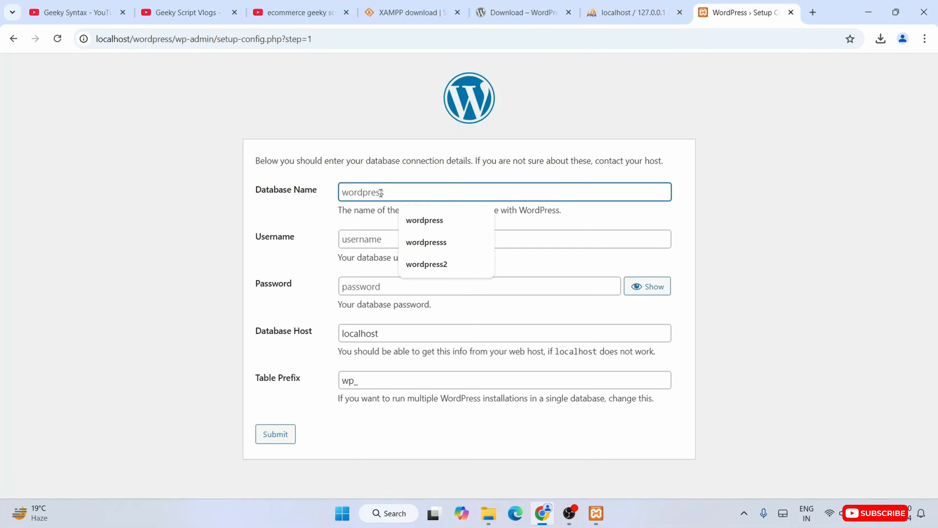
{"action": "left_click", "coordinate": [634, 12]}
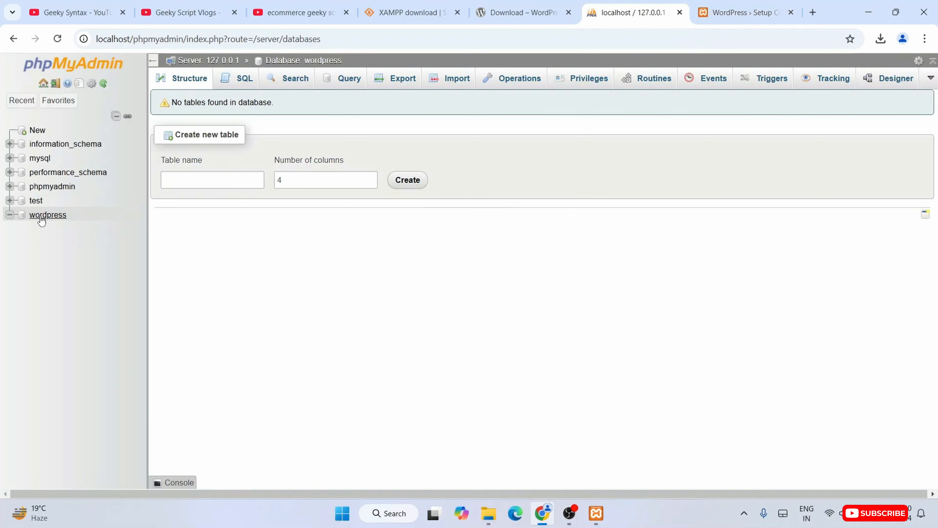
{"action": "left_click", "coordinate": [740, 17]}
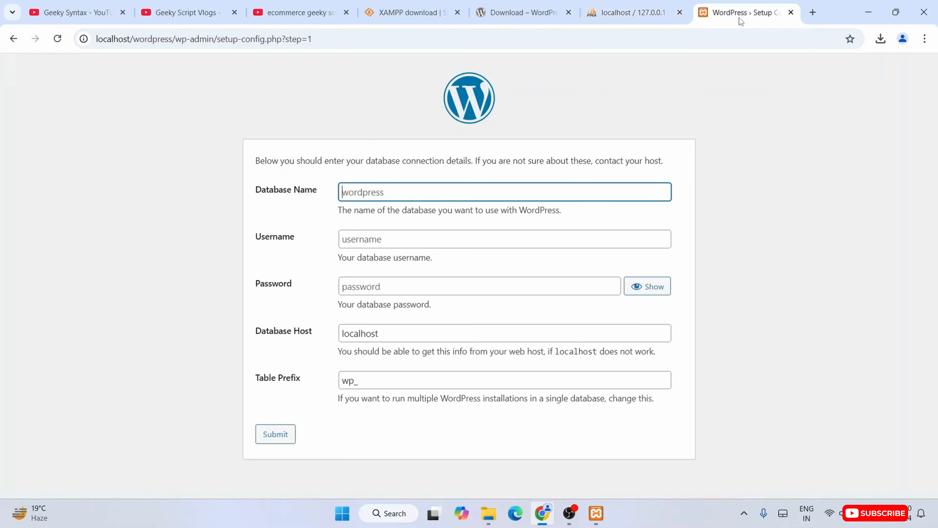
{"action": "left_click", "coordinate": [372, 191]}
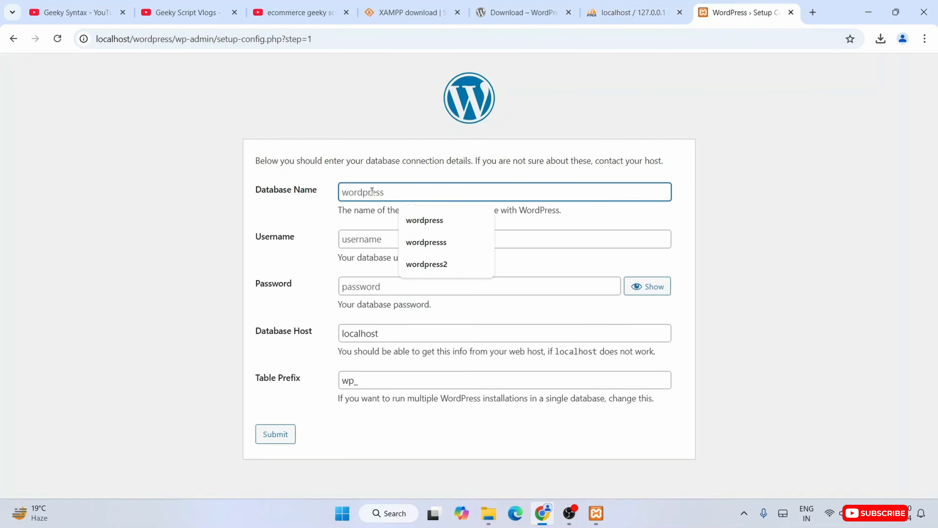
{"action": "type", "text": "wordpress"}
{"action": "left_click", "coordinate": [450, 124]}
Set the database username to root, leave the password blank, and submit the connection details
{"action": "left_click", "coordinate": [388, 243]}
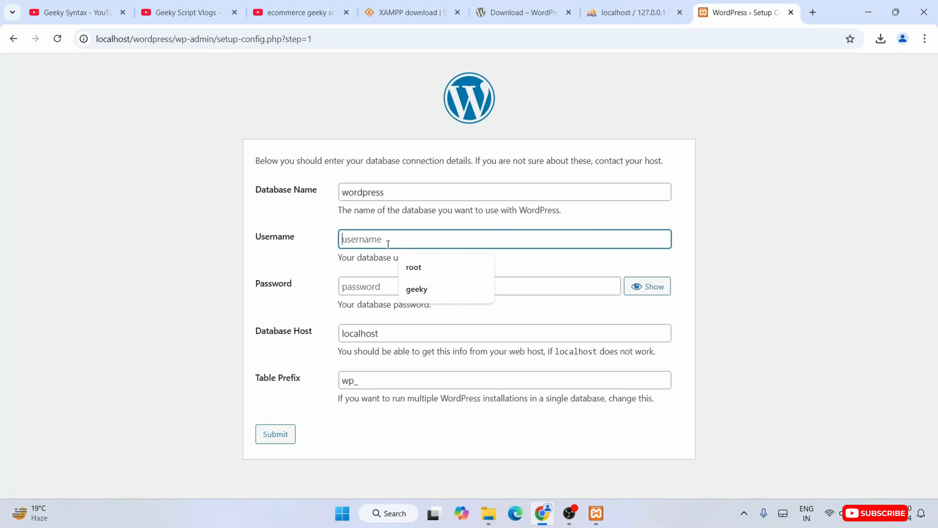
{"action": "type", "text": "oot"}
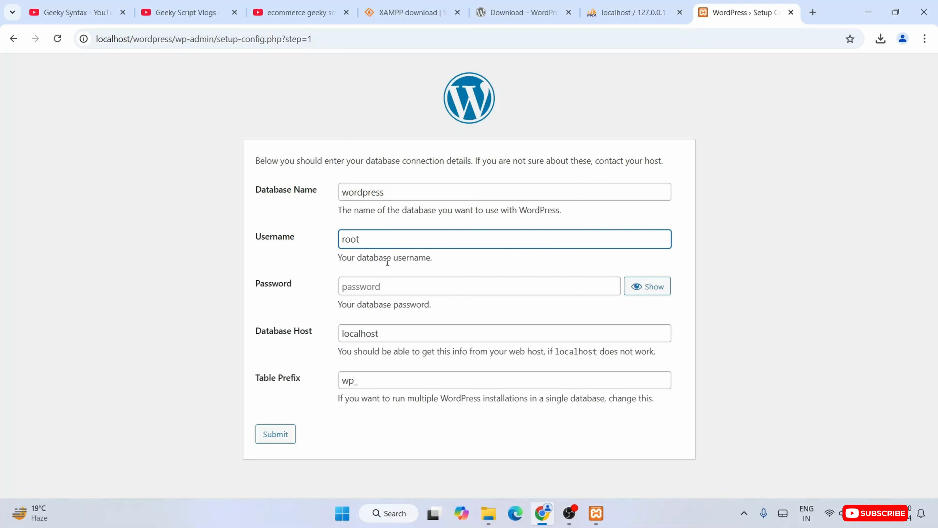
{"action": "left_click", "coordinate": [378, 286]}
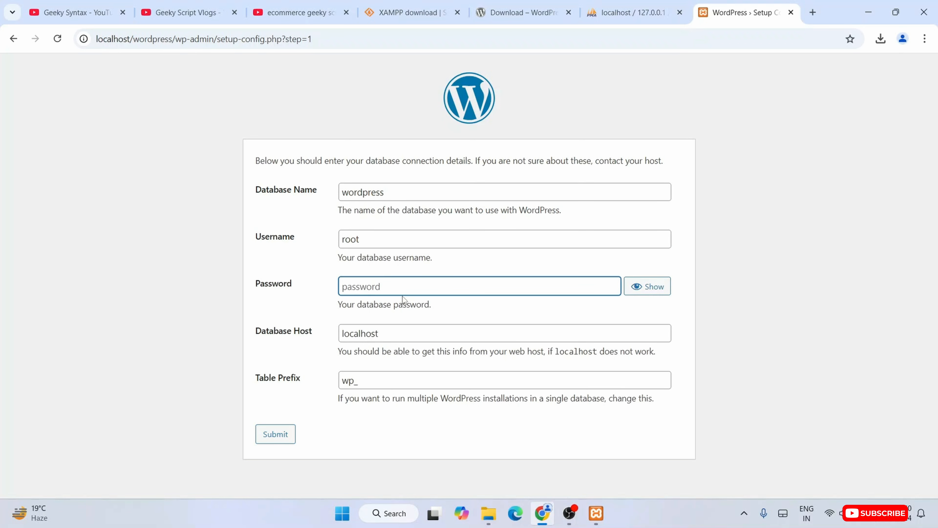
{"action": "left_click", "coordinate": [287, 437]}
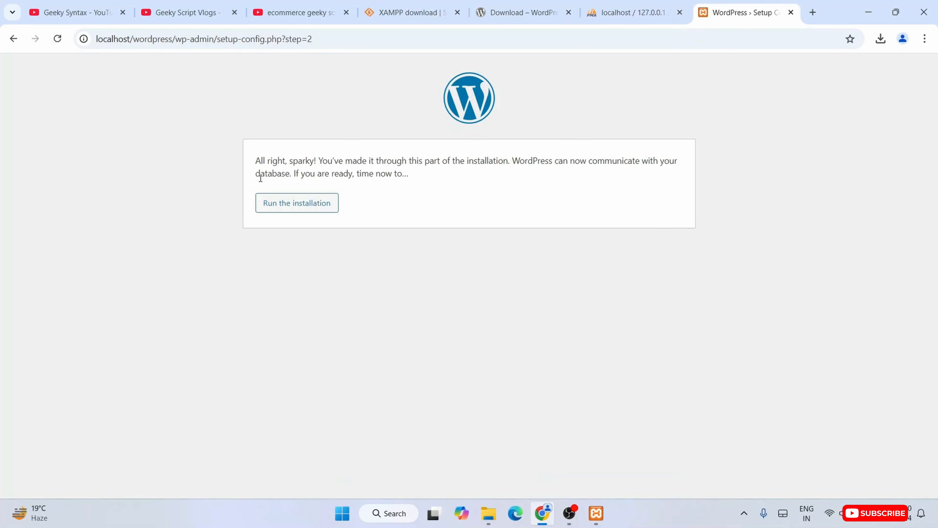
Read the database connection message and run the WordPress installation
{"action": "left_click_drag", "start_coordinate": [260, 159], "coordinate": [511, 182]}
{"action": "left_click", "coordinate": [308, 166]}
{"action": "left_click_drag", "start_coordinate": [334, 167], "coordinate": [589, 155]}
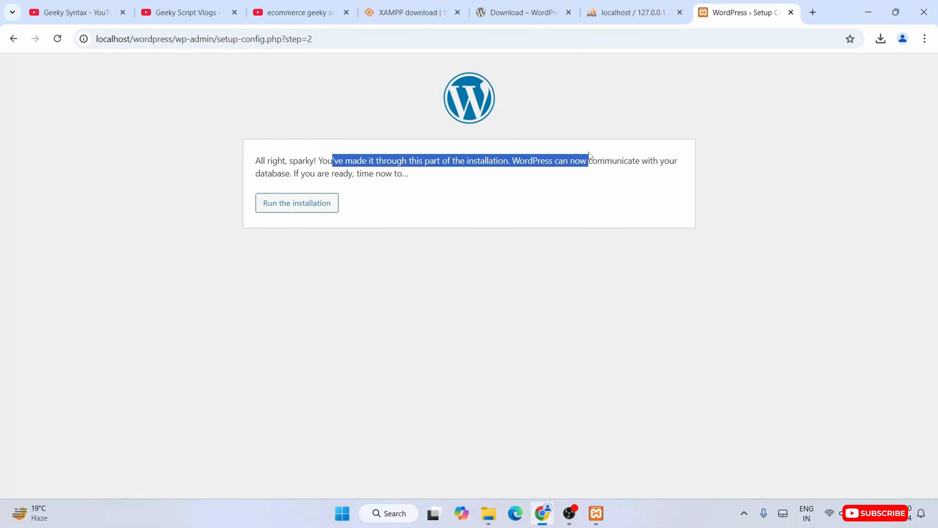
{"action": "left_click", "coordinate": [628, 157]}
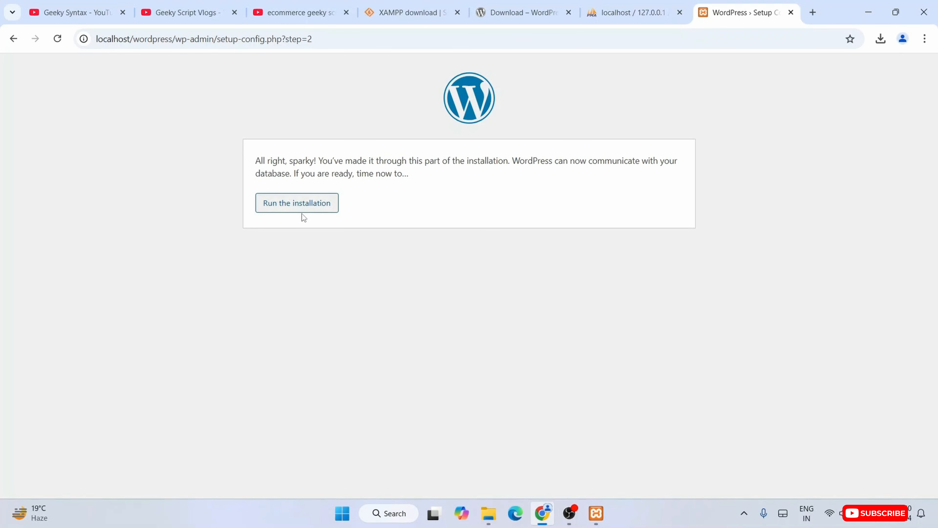
{"action": "left_click", "coordinate": [309, 207]}
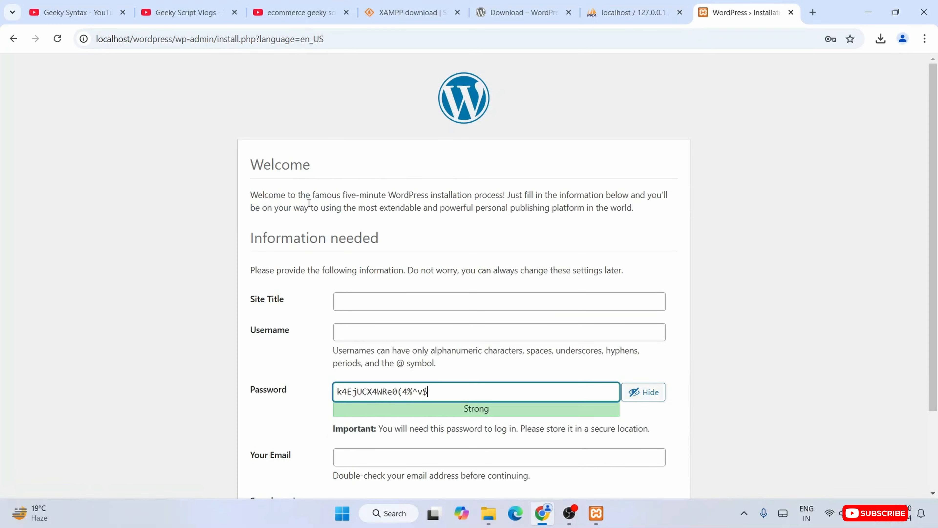
Set the Site Title to Dr Web in the WordPress installation form
{"action": "scroll", "coordinate": [362, 270], "scroll_direction": "down", "scroll_amount": 3}
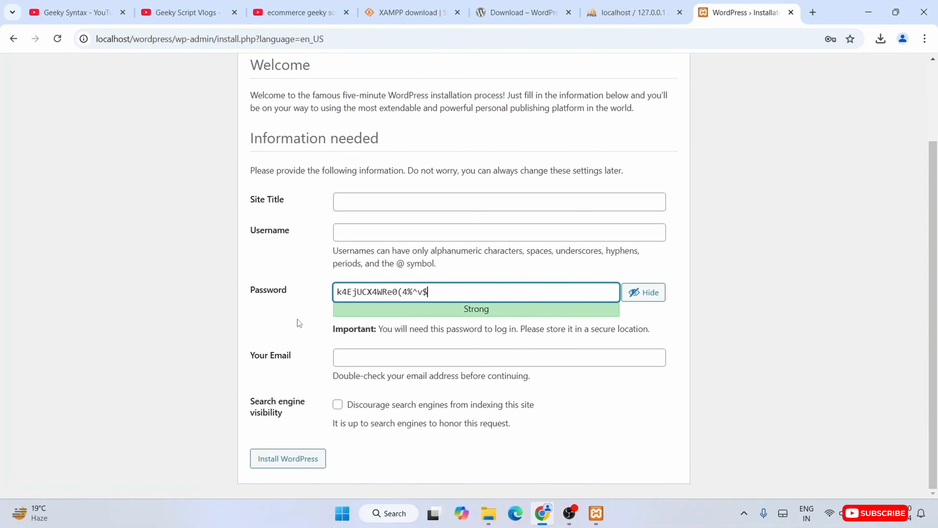
{"action": "left_click", "coordinate": [368, 198]}
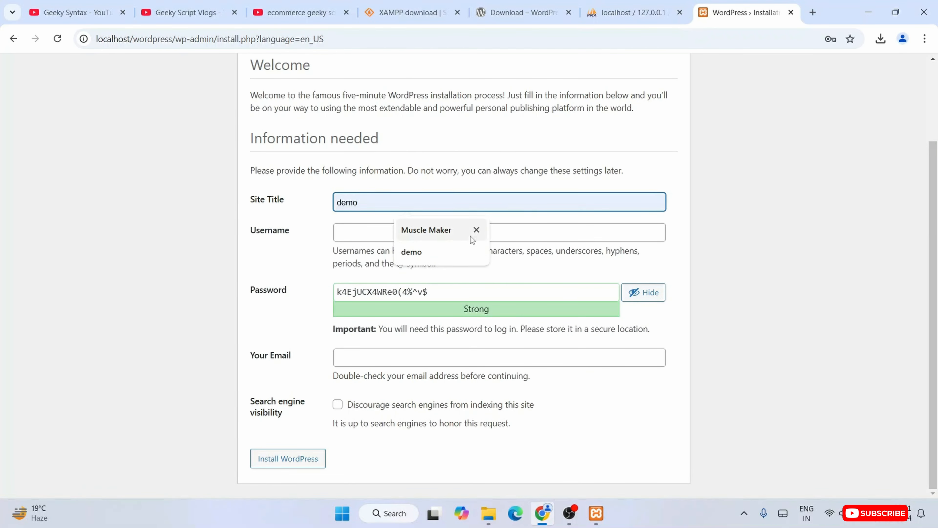
{"action": "left_click", "coordinate": [389, 206]}
{"action": "type", "text": "D"}
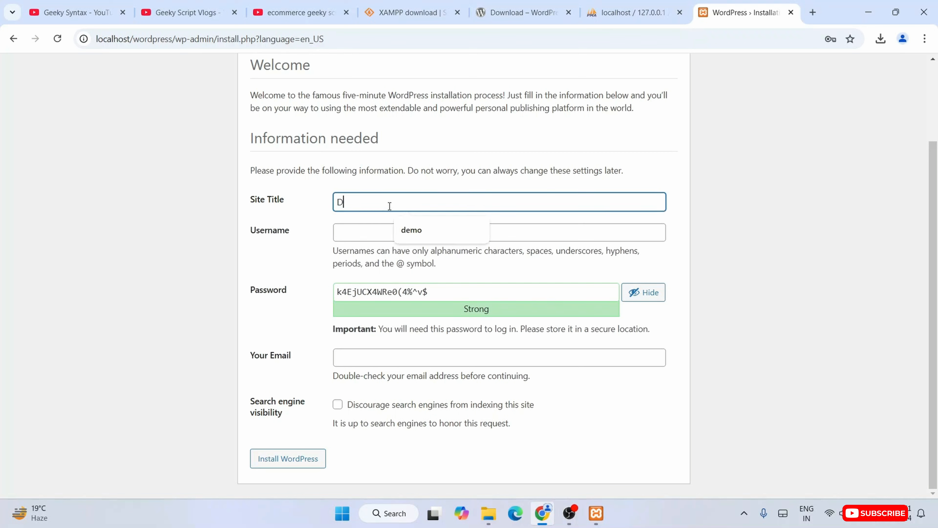
{"action": "type", "text": "r Web"}
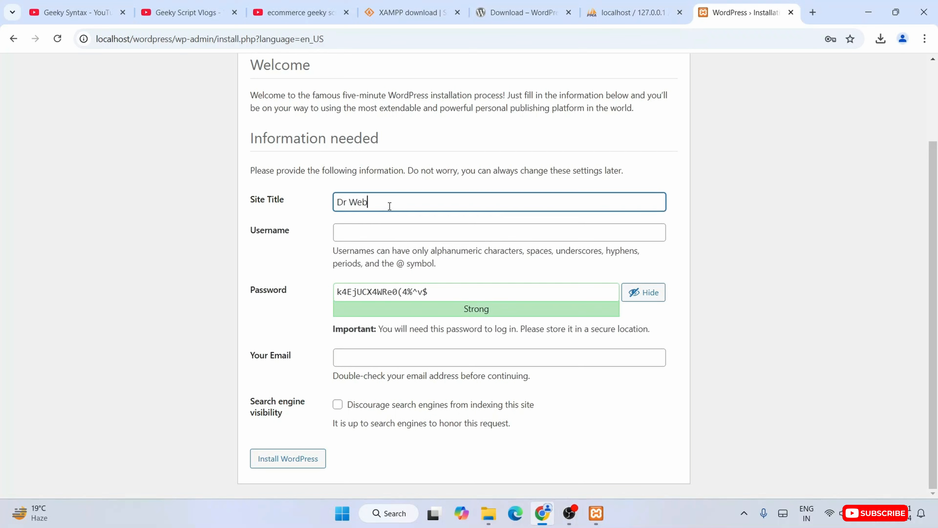
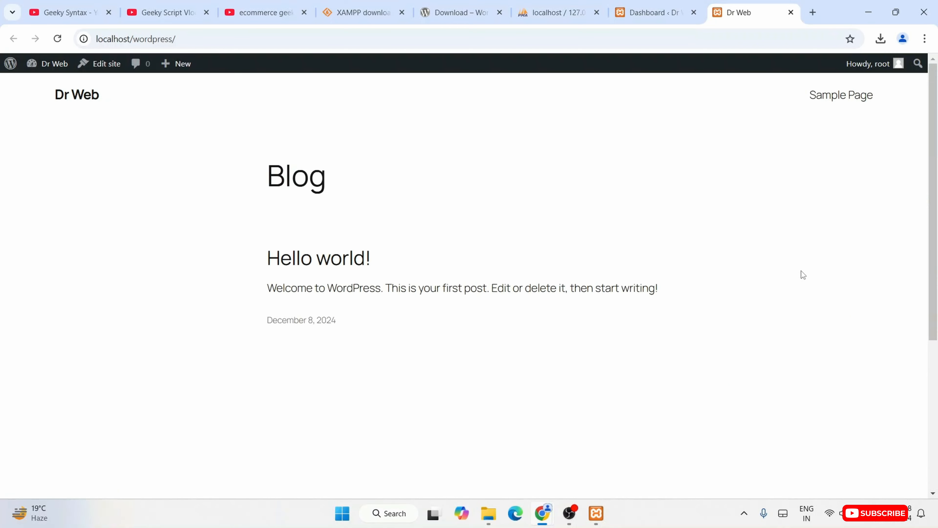
Look over the Dr Web site's front page and return to the WordPress dashboard
{"action": "scroll", "coordinate": [850, 251], "scroll_direction": "down", "scroll_amount": 5}
{"action": "scroll", "coordinate": [850, 251], "scroll_direction": "up", "scroll_amount": 5}
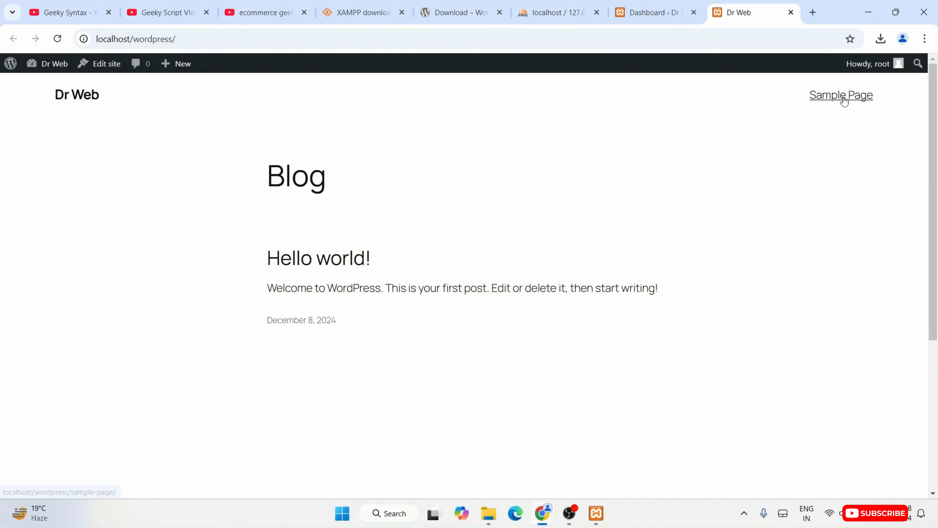
{"action": "left_click", "coordinate": [660, 17]}
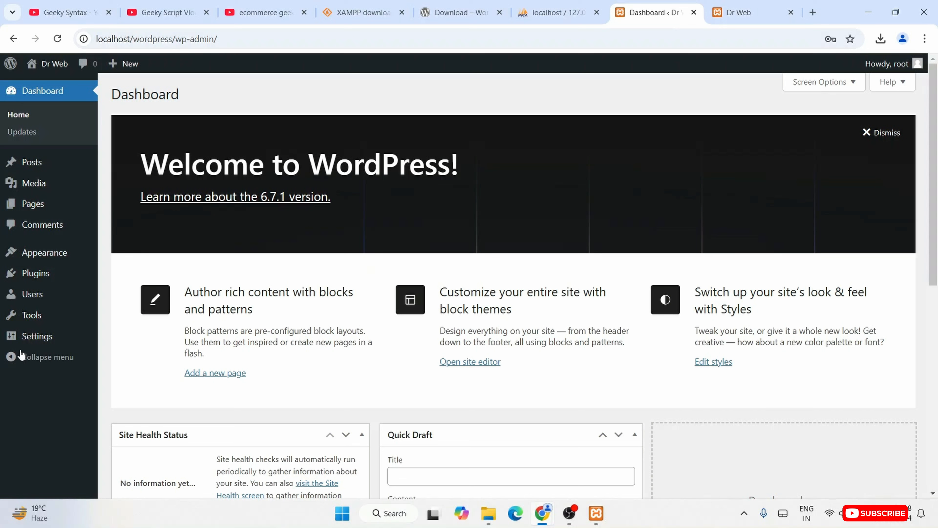
Open the installed plugins list and go from there to the Add Plugins page
{"action": "mouse_move", "coordinate": [44, 325]}
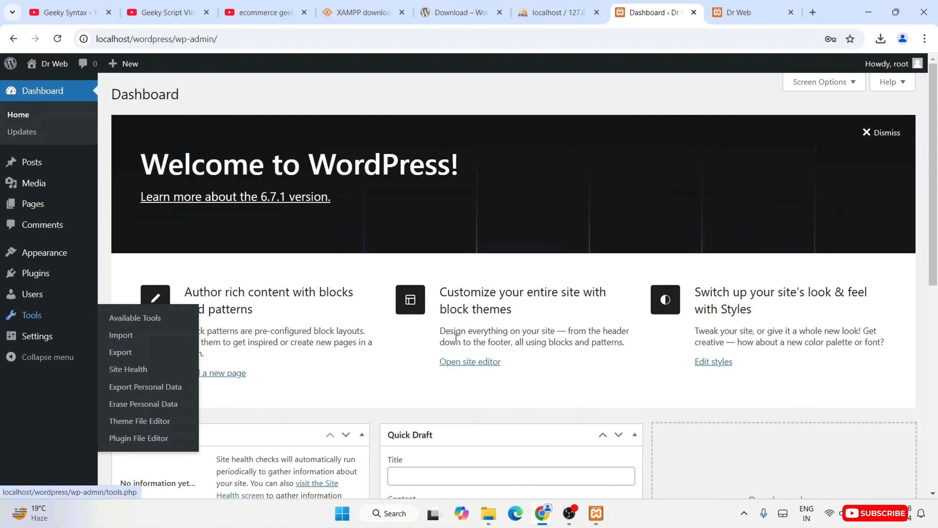
{"action": "mouse_move", "coordinate": [31, 283]}
{"action": "left_click", "coordinate": [148, 280]}
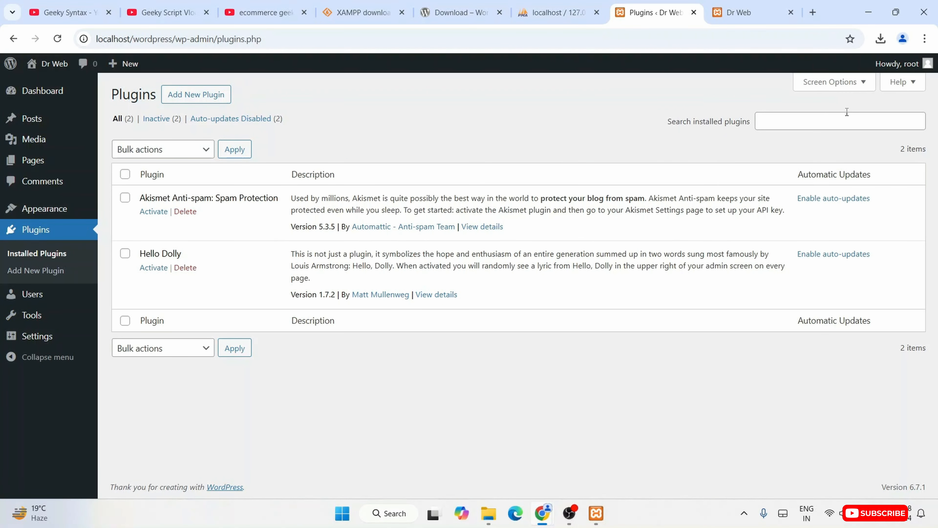
{"action": "left_click", "coordinate": [804, 121]}
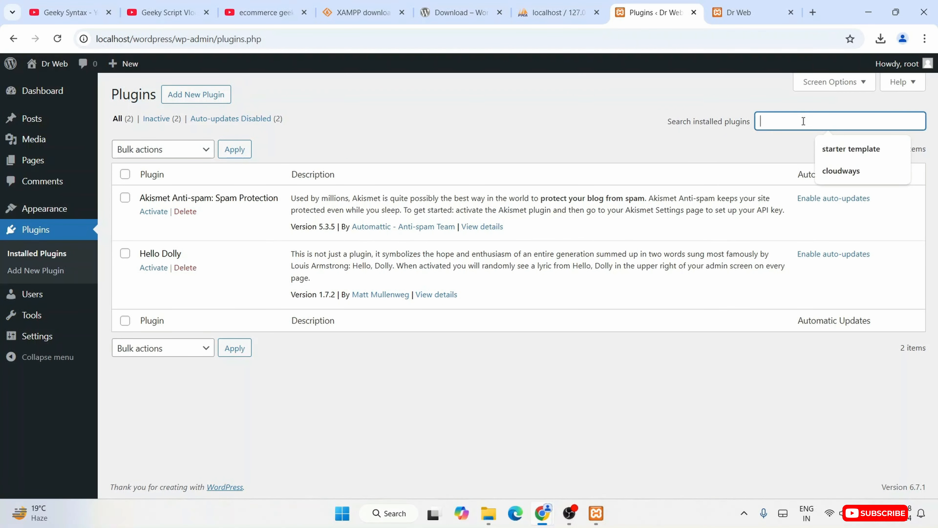
{"action": "left_click", "coordinate": [200, 103]}
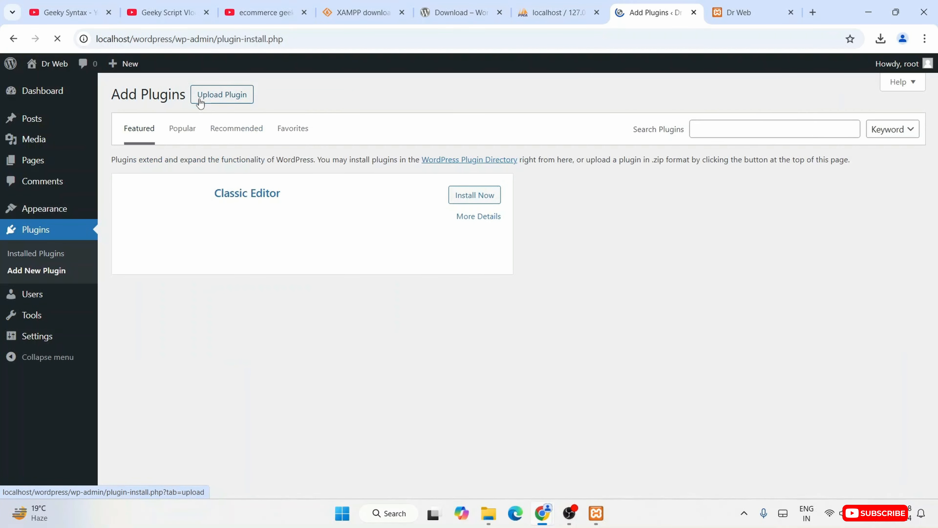
Search the plugin directory for elementor
{"action": "left_click", "coordinate": [735, 123]}
{"action": "type", "text": "e"}
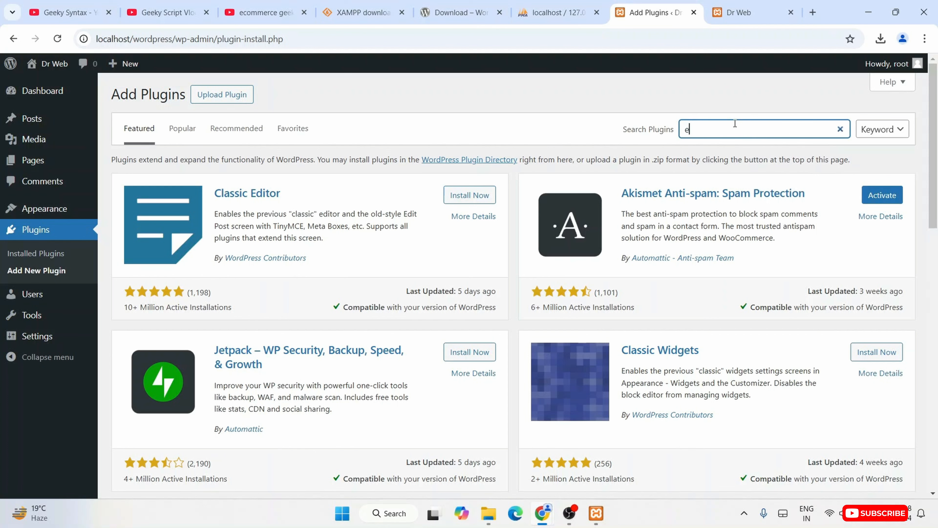
{"action": "type", "text": "lementor"}
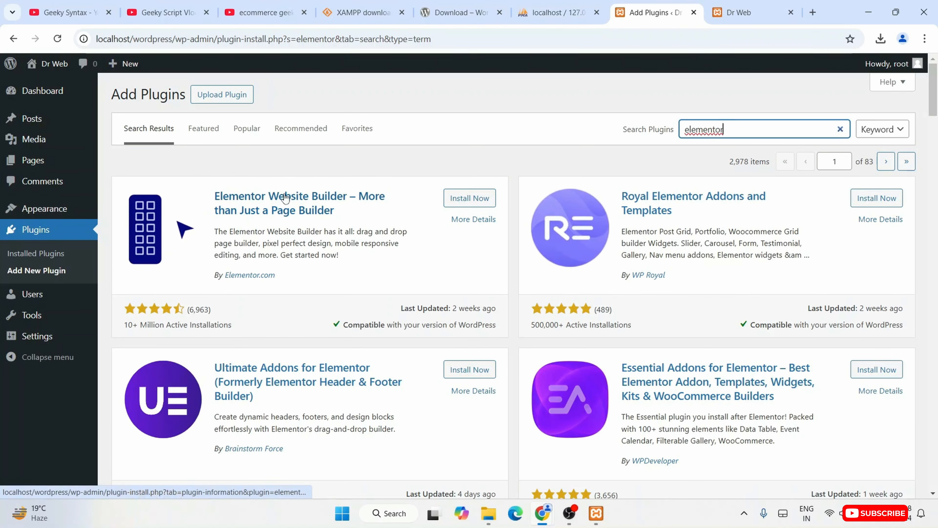
Install and activate the Elementor Website Builder plugin, and close the phpMyAdmin page
{"action": "left_click", "coordinate": [470, 198]}
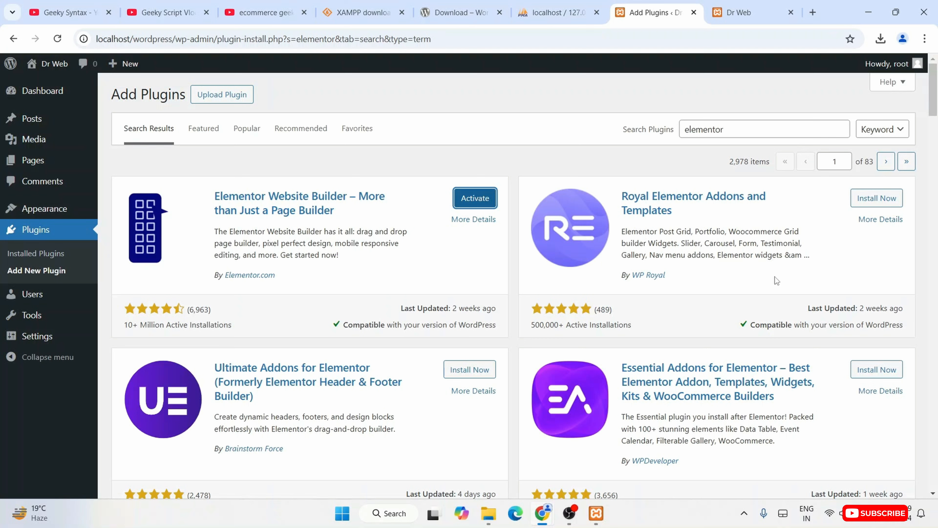
{"action": "left_click", "coordinate": [480, 197]}
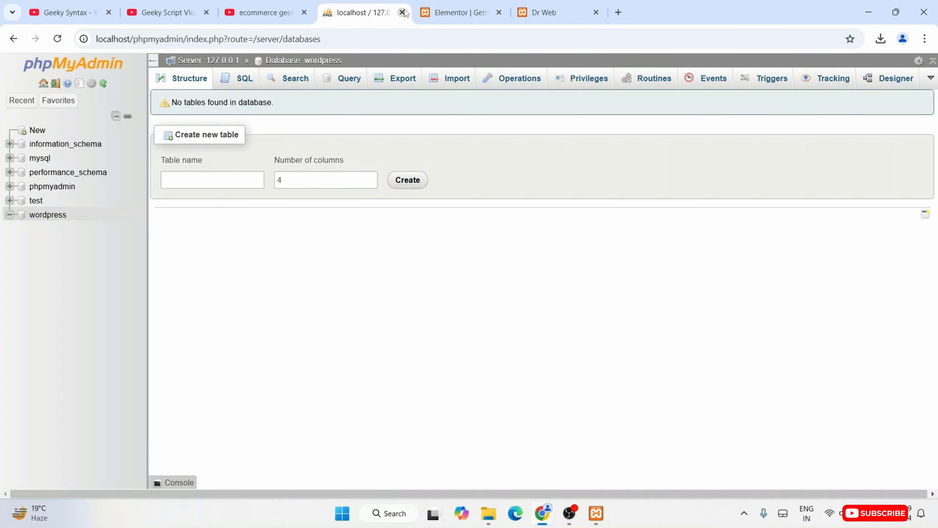
{"action": "left_click", "coordinate": [402, 13]}
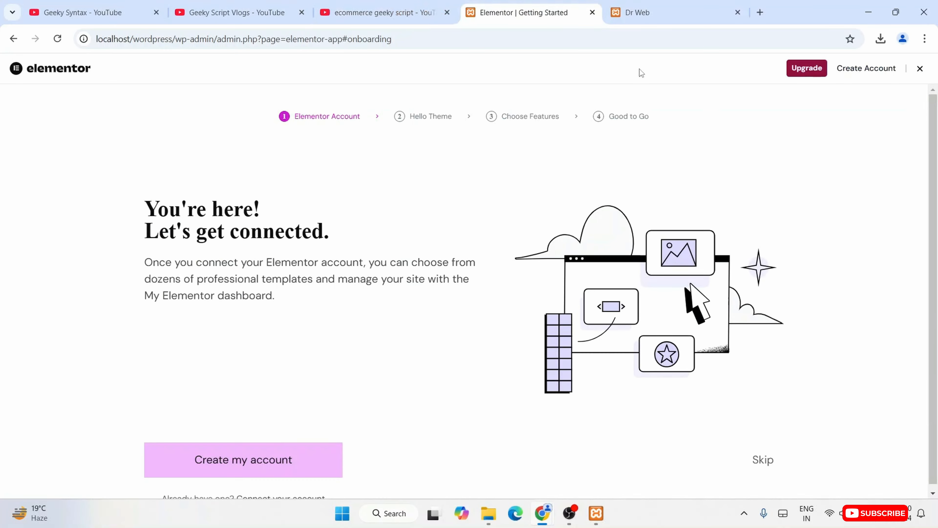
Close the Elementor getting-started page and open the installed plugins list through the Dr Web site's dashboard
{"action": "left_click", "coordinate": [681, 5]}
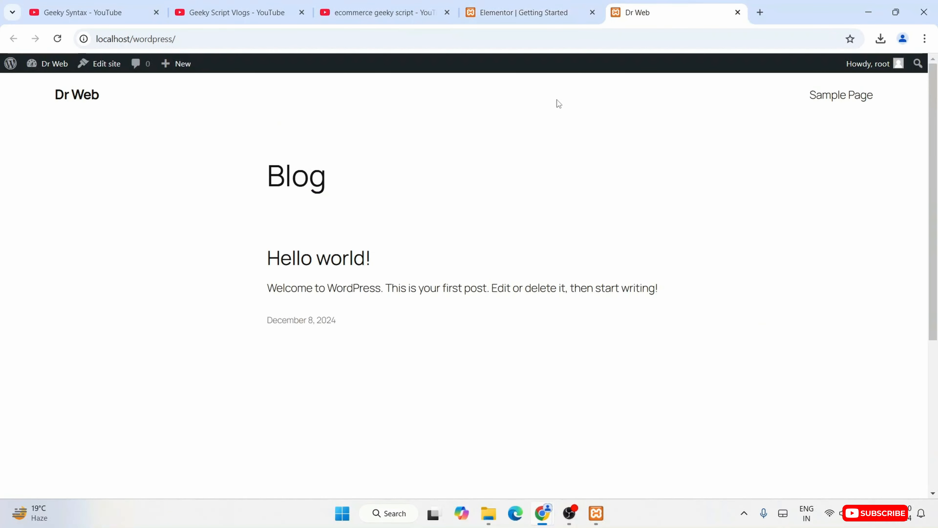
{"action": "left_click", "coordinate": [592, 12]}
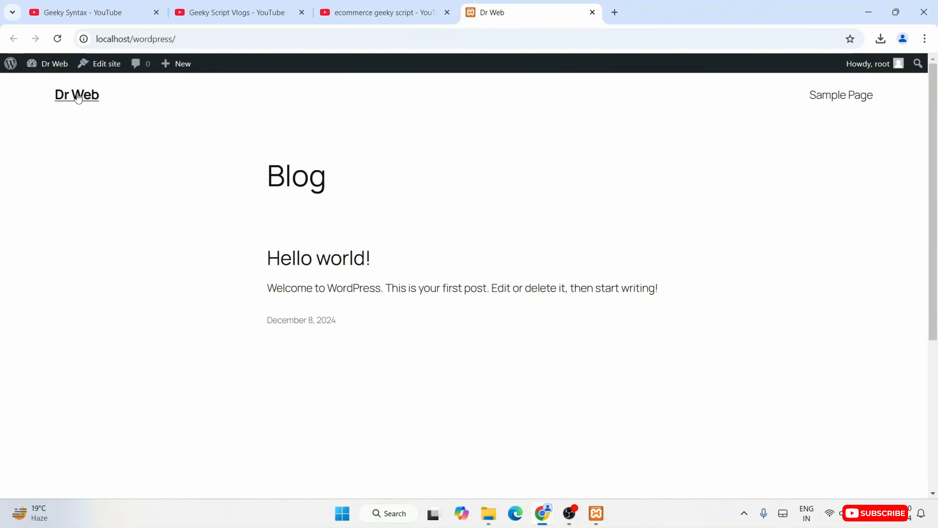
{"action": "mouse_move", "coordinate": [52, 66]}
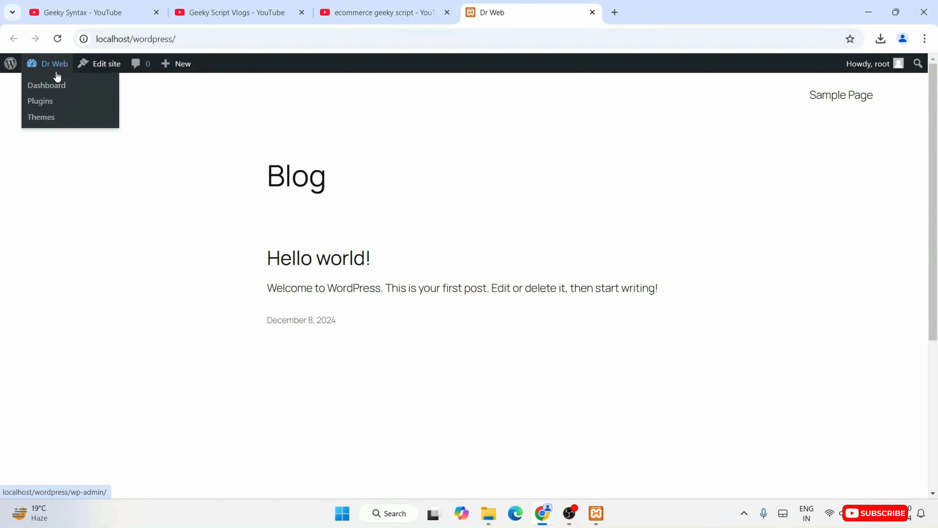
{"action": "left_click", "coordinate": [49, 84]}
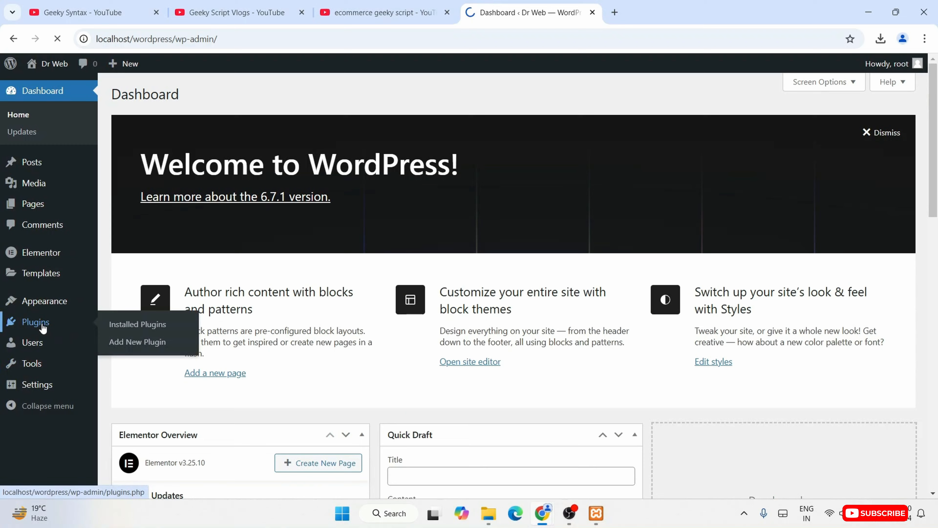
{"action": "left_click", "coordinate": [43, 327]}
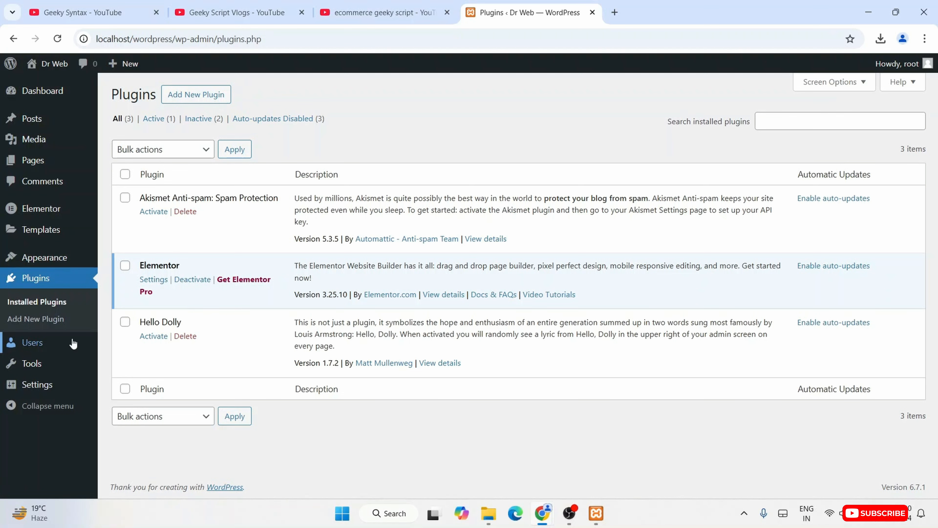
Look over the installed themes and go from there to the Add Themes page
{"action": "mouse_move", "coordinate": [45, 260]}
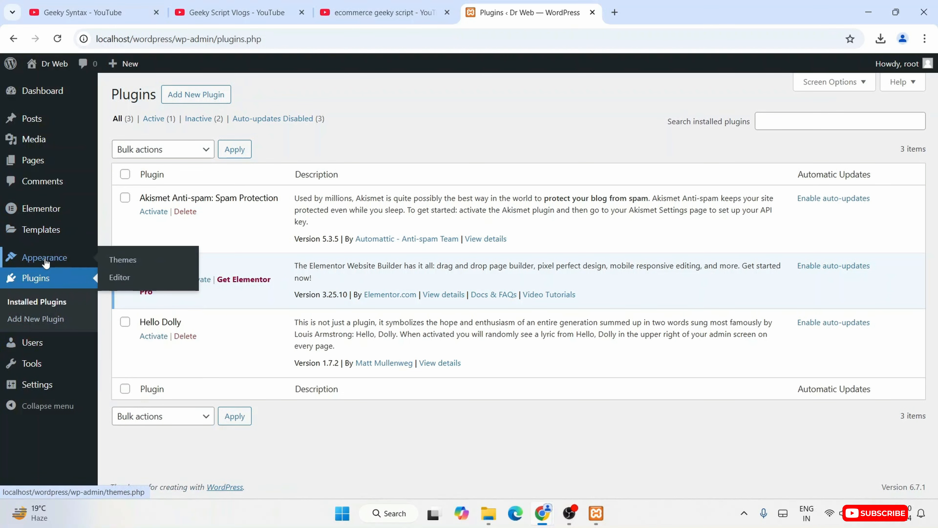
{"action": "left_click", "coordinate": [124, 262]}
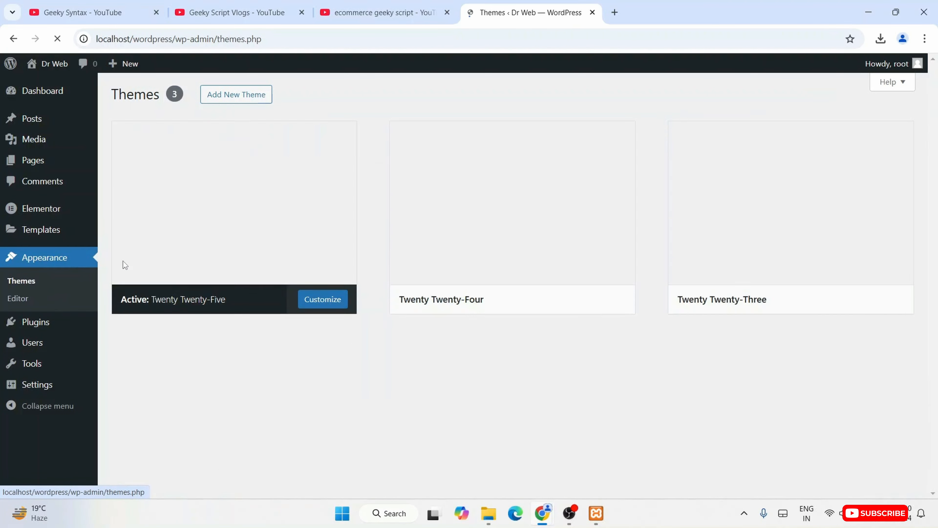
{"action": "scroll", "coordinate": [410, 353], "scroll_direction": "down", "scroll_amount": 3}
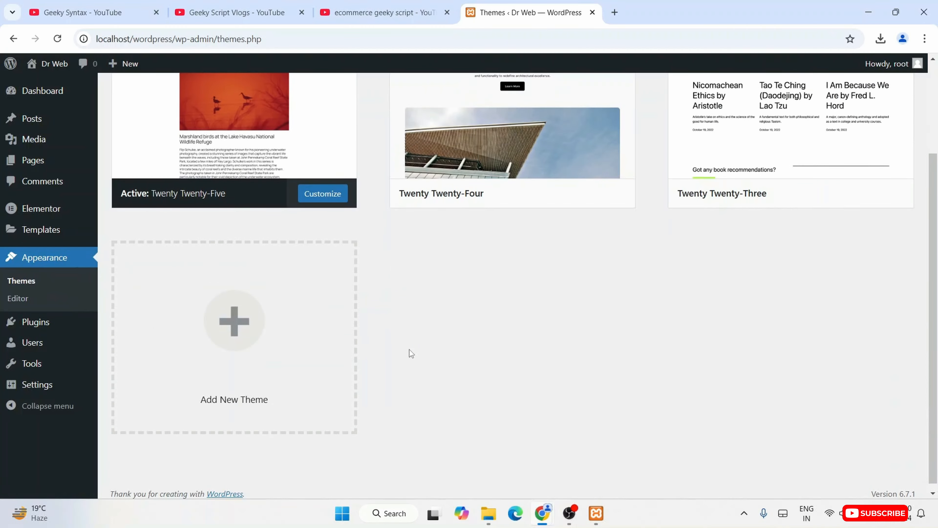
{"action": "scroll", "coordinate": [409, 349], "scroll_direction": "up", "scroll_amount": 2}
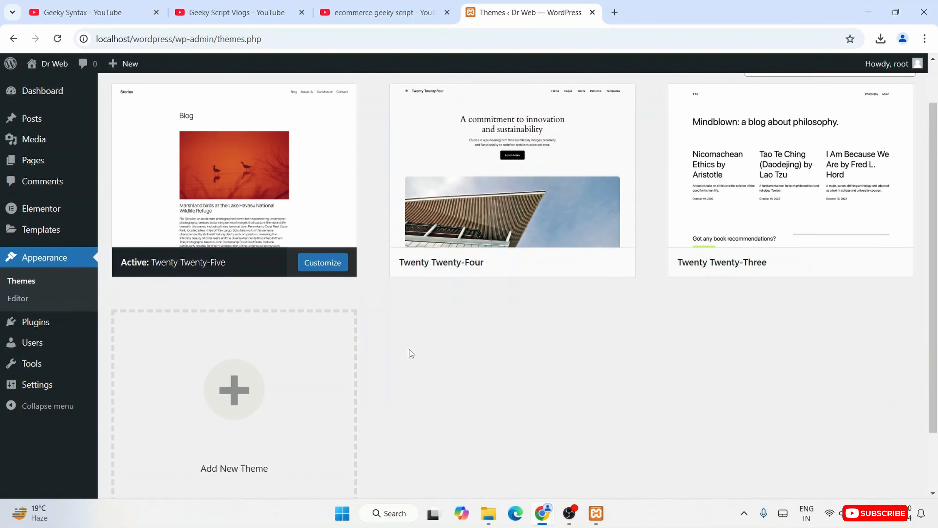
{"action": "scroll", "coordinate": [369, 362], "scroll_direction": "down", "scroll_amount": 2}
{"action": "left_click", "coordinate": [255, 337]}
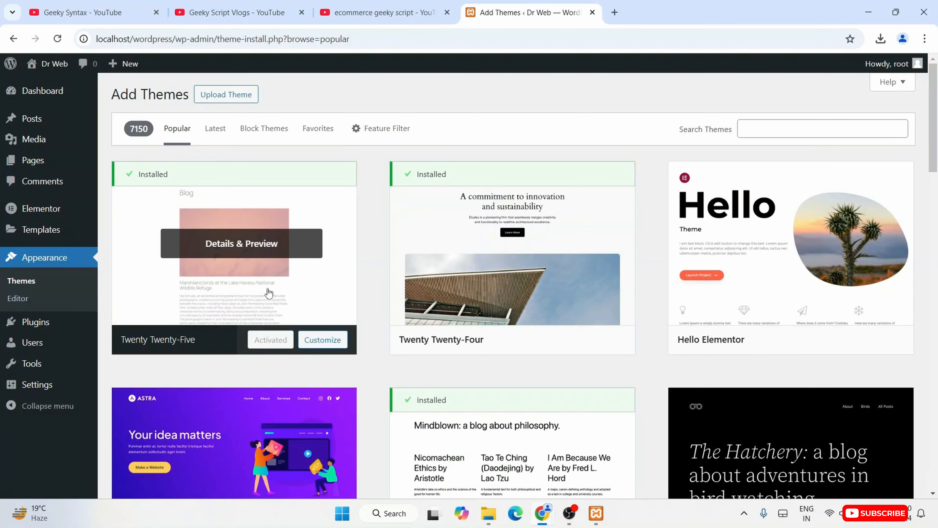
Browse the popular themes and install the OceanWP theme
{"action": "scroll", "coordinate": [669, 270], "scroll_direction": "down", "scroll_amount": 5}
{"action": "scroll", "coordinate": [670, 271], "scroll_direction": "down", "scroll_amount": 6}
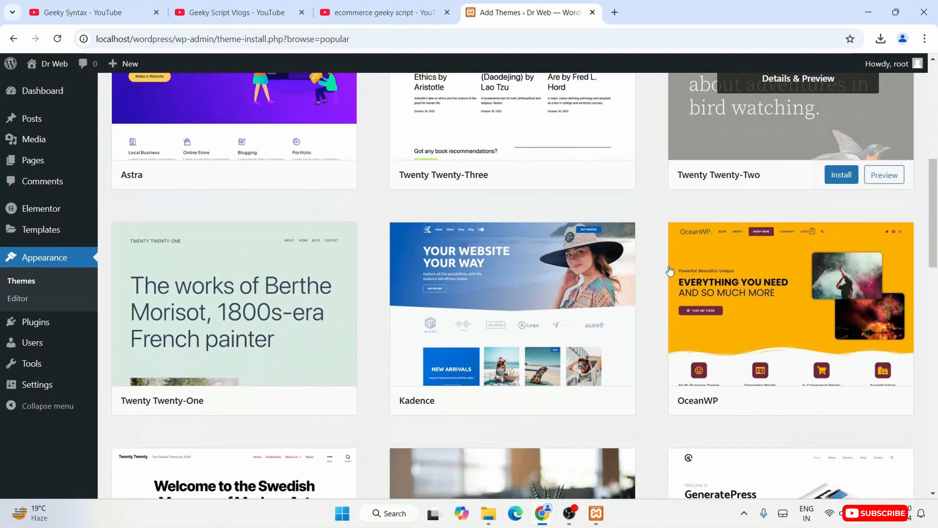
{"action": "scroll", "coordinate": [669, 269], "scroll_direction": "down", "scroll_amount": 3}
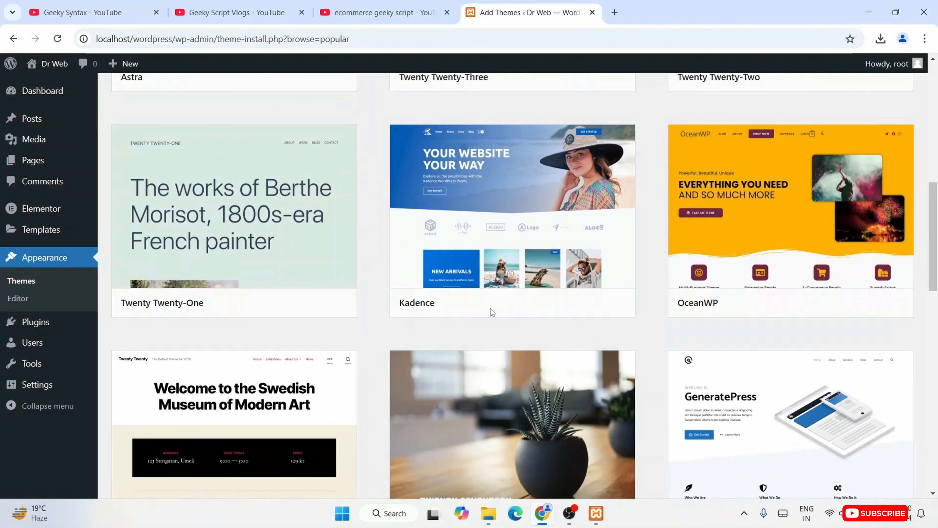
{"action": "mouse_move", "coordinate": [541, 224]}
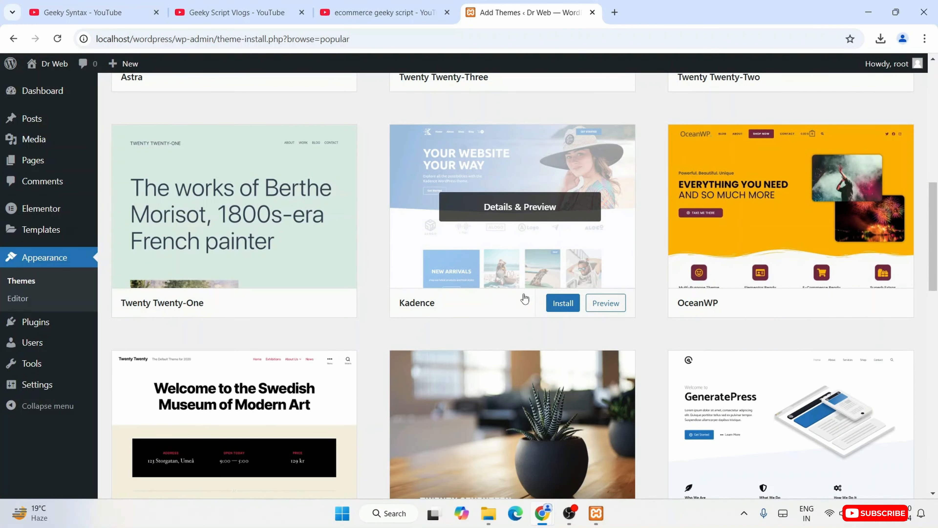
{"action": "scroll", "coordinate": [480, 281], "scroll_direction": "down", "scroll_amount": 10}
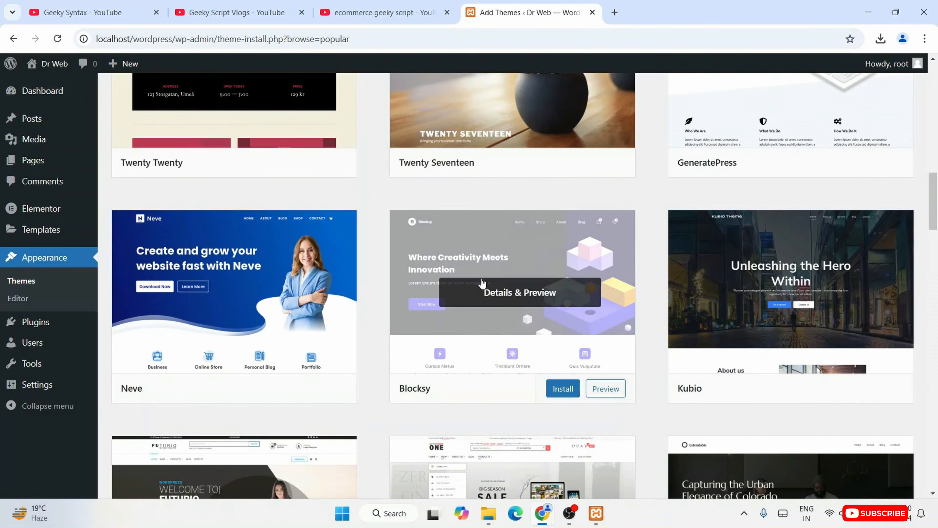
{"action": "scroll", "coordinate": [481, 280], "scroll_direction": "up", "scroll_amount": 6}
{"action": "scroll", "coordinate": [237, 333], "scroll_direction": "up", "scroll_amount": 6}
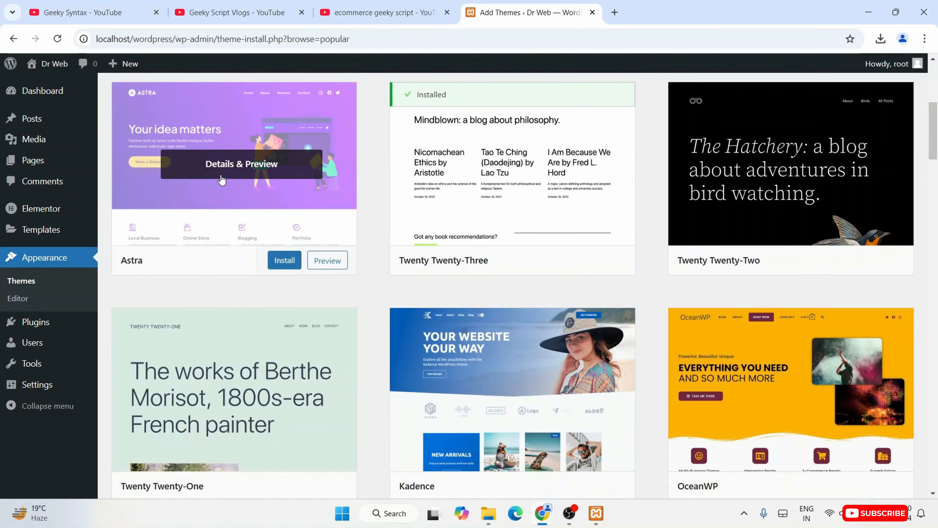
{"action": "scroll", "coordinate": [221, 180], "scroll_direction": "up", "scroll_amount": 5}
{"action": "scroll", "coordinate": [622, 258], "scroll_direction": "down", "scroll_amount": 8}
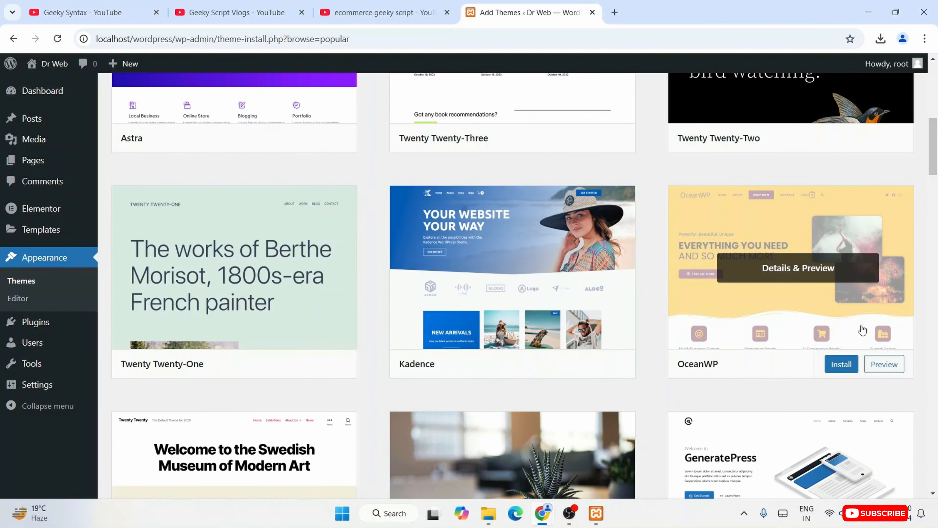
{"action": "left_click", "coordinate": [837, 364]}
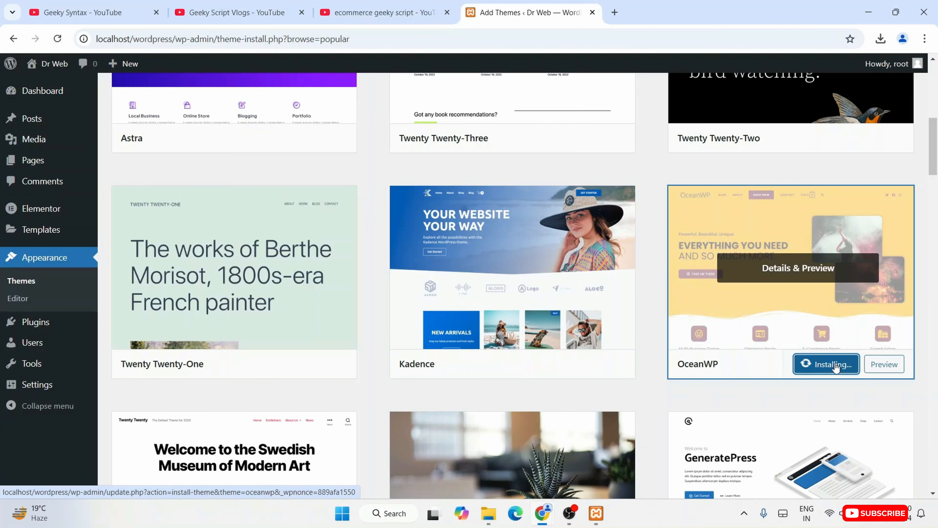
Examine the other popular themes offered in the theme directory, from GeneratePress and Neve down to Hestia
{"action": "scroll", "coordinate": [764, 364], "scroll_direction": "down", "scroll_amount": 5}
{"action": "scroll", "coordinate": [764, 364], "scroll_direction": "down", "scroll_amount": 5}
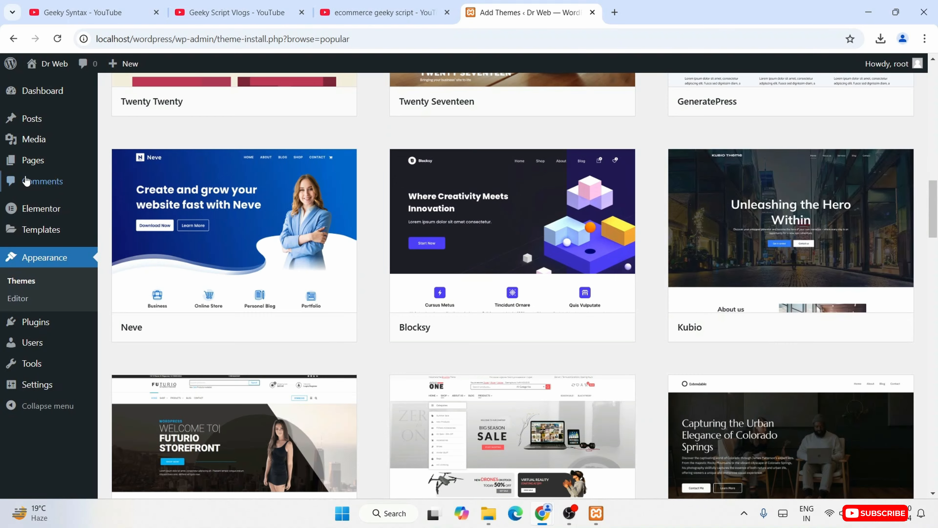
{"action": "scroll", "coordinate": [436, 262], "scroll_direction": "down", "scroll_amount": 5}
{"action": "scroll", "coordinate": [777, 276], "scroll_direction": "down", "scroll_amount": 5}
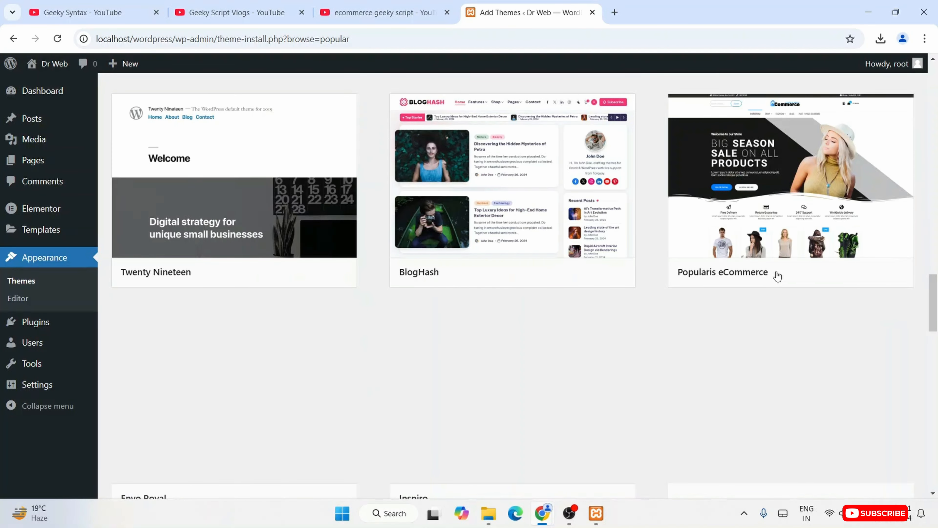
{"action": "scroll", "coordinate": [778, 276], "scroll_direction": "up", "scroll_amount": 15}
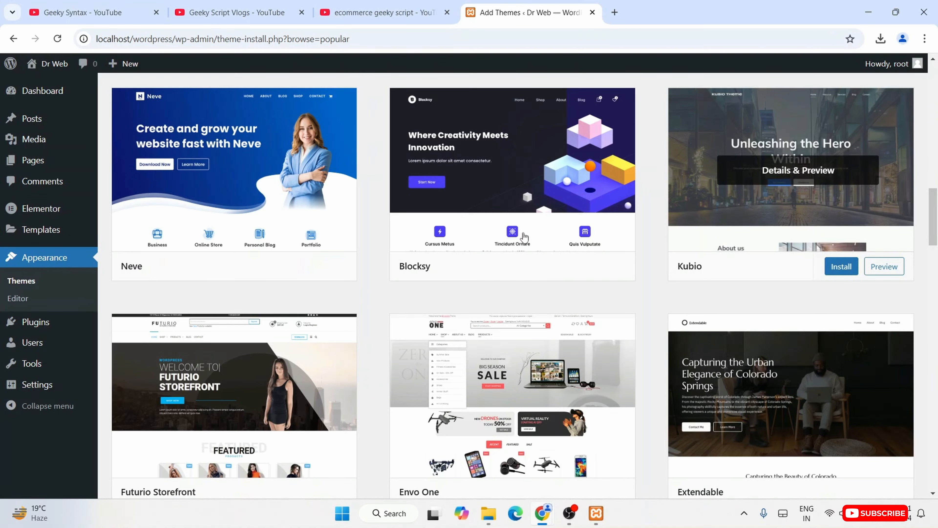
{"action": "scroll", "coordinate": [919, 313], "scroll_direction": "up", "scroll_amount": 1}
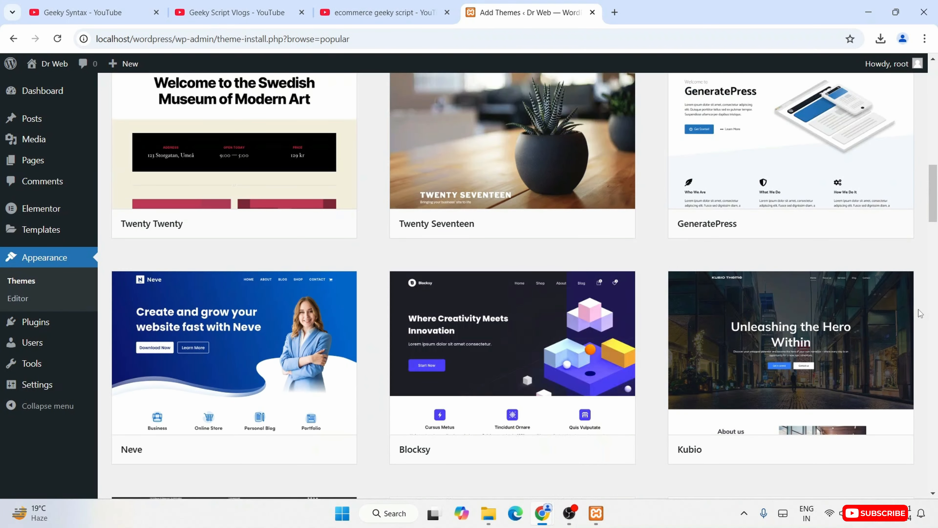
{"action": "scroll", "coordinate": [919, 313], "scroll_direction": "up", "scroll_amount": 3}
{"action": "scroll", "coordinate": [709, 311], "scroll_direction": "down", "scroll_amount": 4}
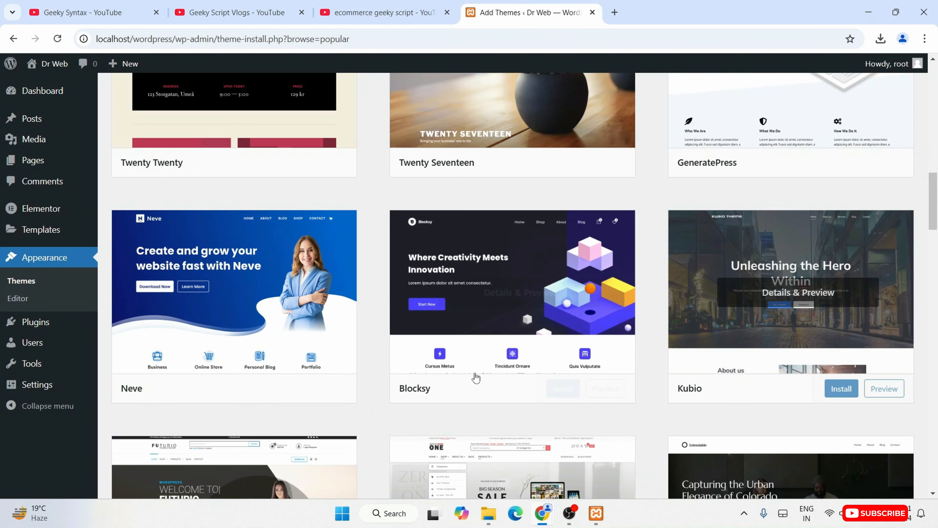
{"action": "scroll", "coordinate": [818, 269], "scroll_direction": "down", "scroll_amount": 1}
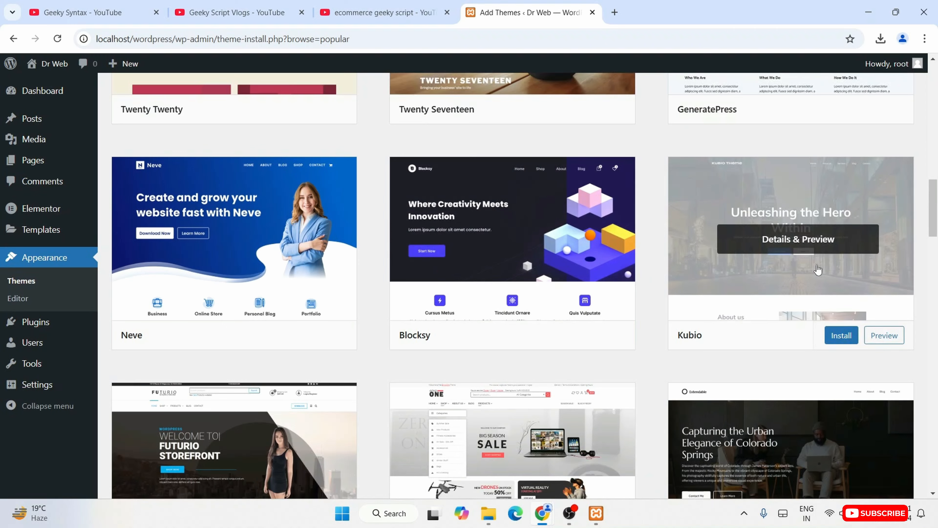
{"action": "scroll", "coordinate": [818, 270], "scroll_direction": "down", "scroll_amount": 1}
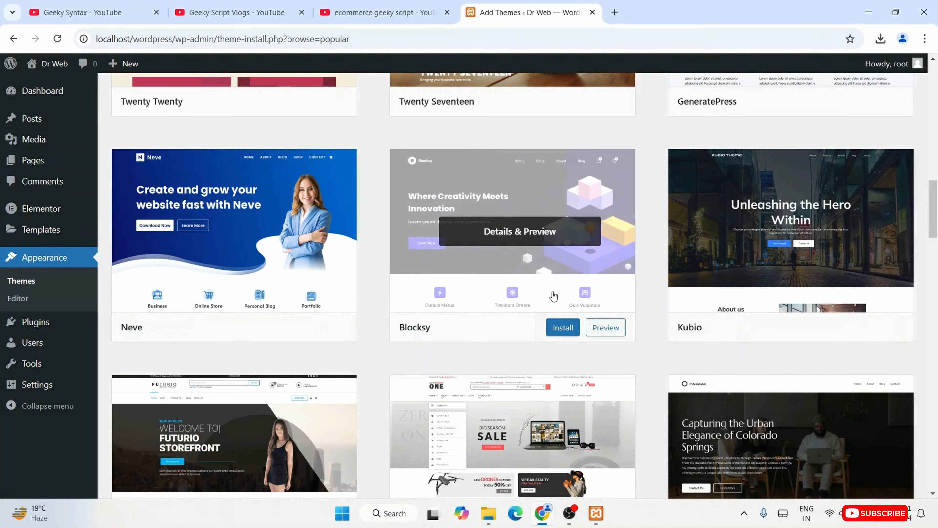
{"action": "scroll", "coordinate": [868, 292], "scroll_direction": "down", "scroll_amount": 7}
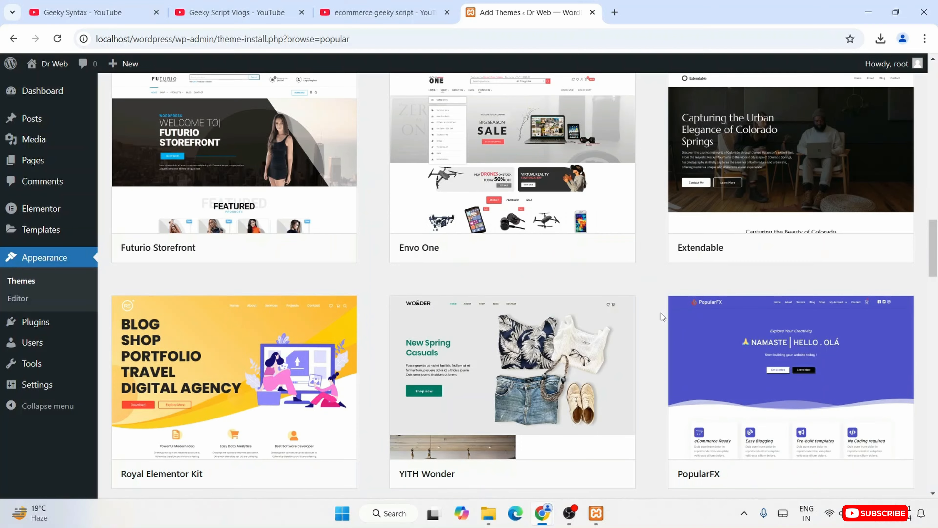
{"action": "scroll", "coordinate": [661, 312], "scroll_direction": "down", "scroll_amount": 6}
{"action": "scroll", "coordinate": [661, 313], "scroll_direction": "down", "scroll_amount": 12}
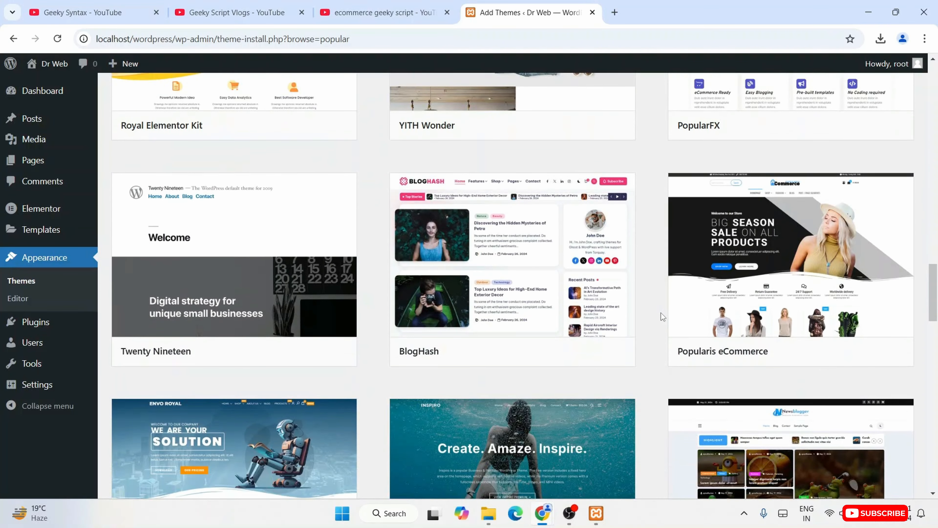
{"action": "scroll", "coordinate": [661, 312], "scroll_direction": "down", "scroll_amount": 7}
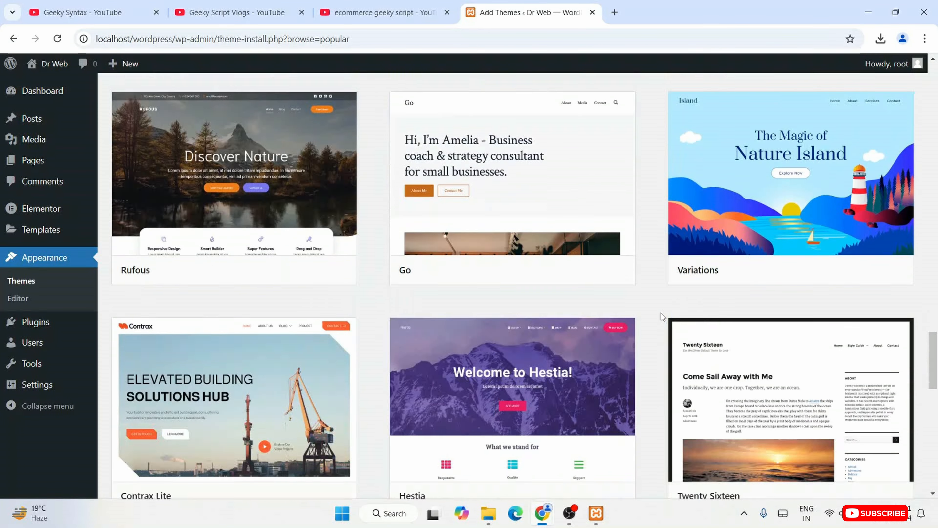
Return to the OceanWP theme among the popular themes and activate it
{"action": "scroll", "coordinate": [661, 312], "scroll_direction": "up", "scroll_amount": 20}
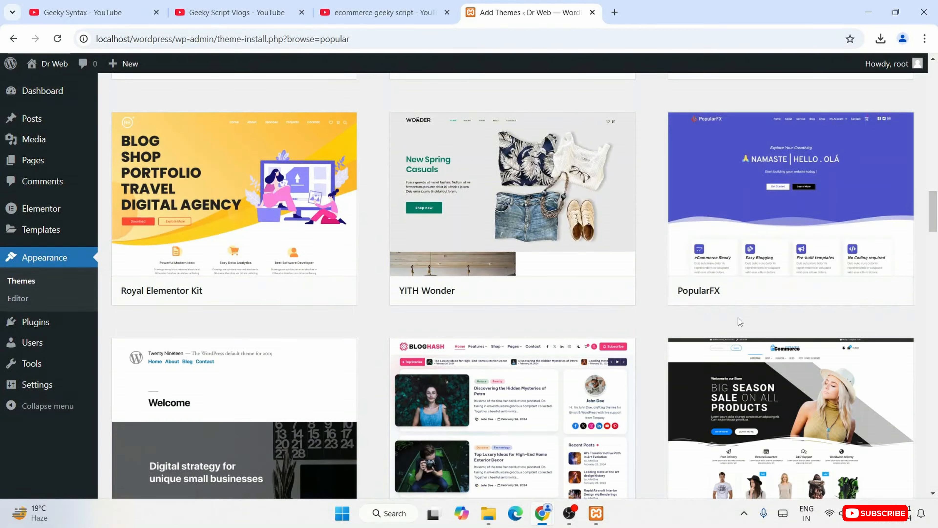
{"action": "scroll", "coordinate": [723, 314], "scroll_direction": "up", "scroll_amount": 20}
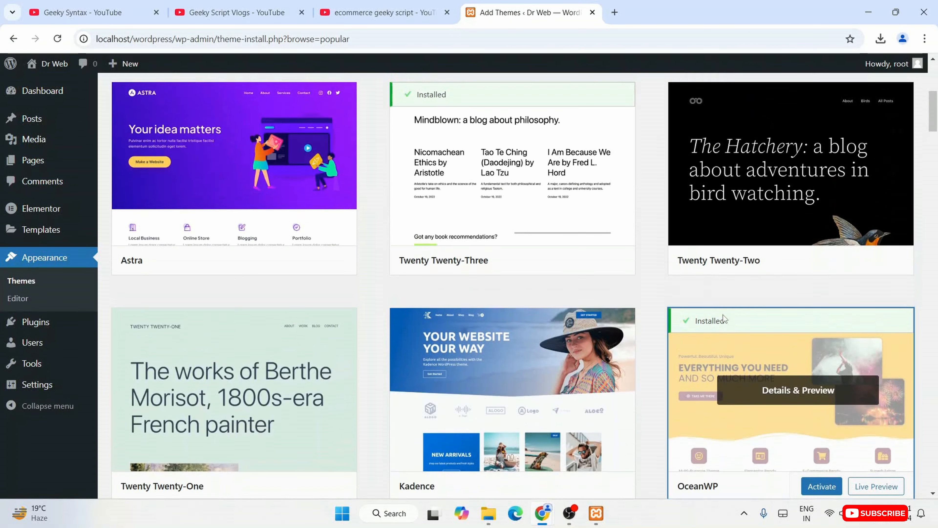
{"action": "scroll", "coordinate": [728, 274], "scroll_direction": "down", "scroll_amount": 4}
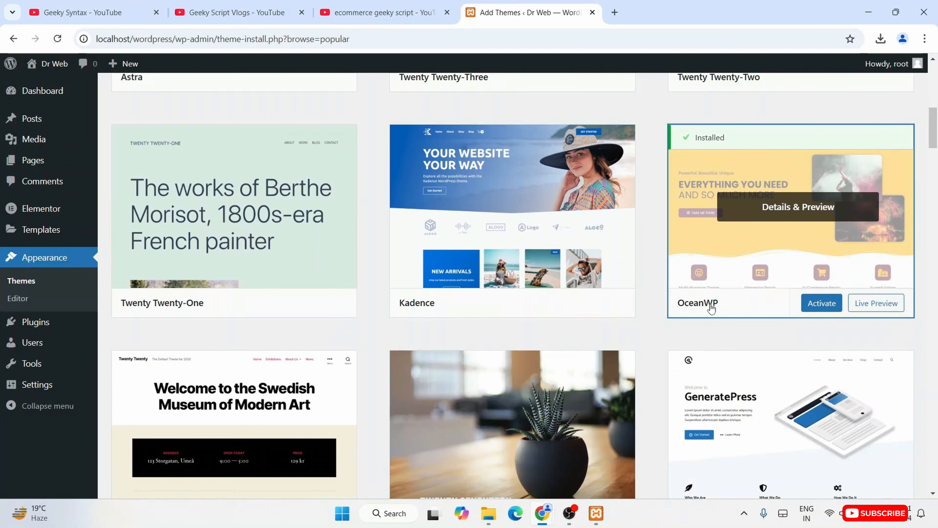
{"action": "left_click", "coordinate": [826, 309]}
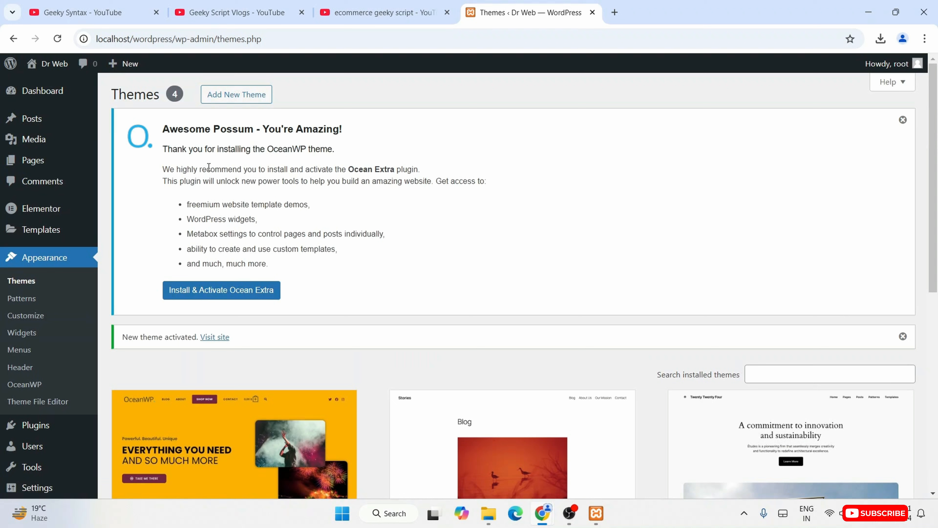
Read the OceanWP welcome notice, and install and activate the Ocean Extra plugin it recommends
{"action": "left_click_drag", "start_coordinate": [261, 129], "coordinate": [444, 151]}
{"action": "left_click", "coordinate": [230, 169]}
{"action": "left_click_drag", "start_coordinate": [168, 150], "coordinate": [438, 144]}
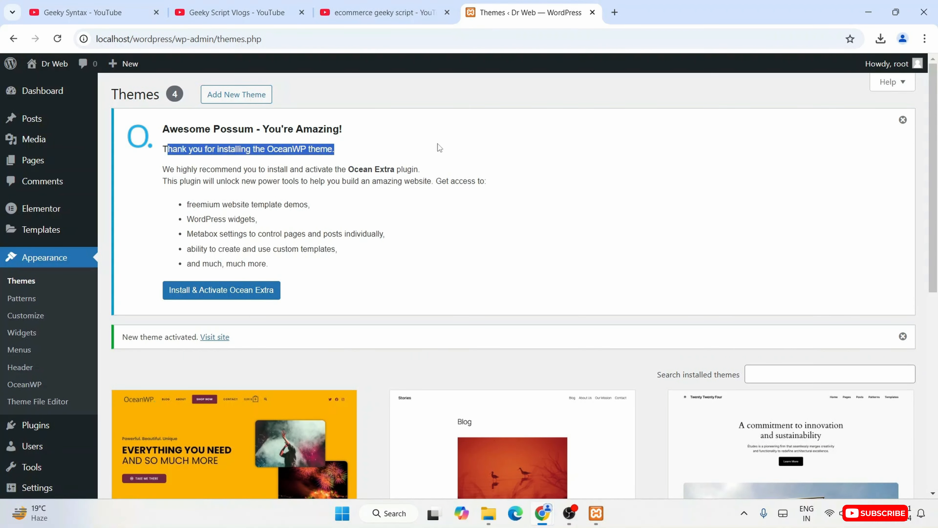
{"action": "left_click", "coordinate": [334, 154]}
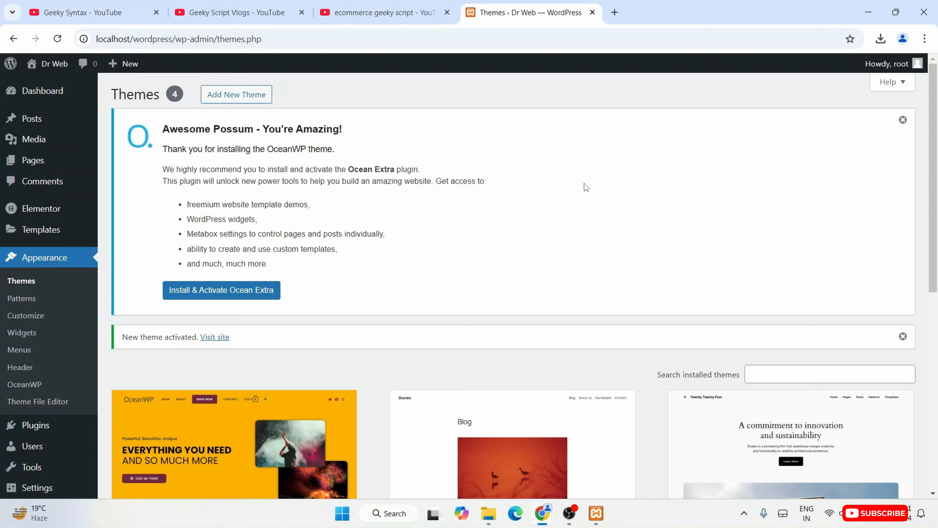
{"action": "scroll", "coordinate": [229, 222], "scroll_direction": "down", "scroll_amount": 5}
{"action": "scroll", "coordinate": [172, 233], "scroll_direction": "up", "scroll_amount": 4}
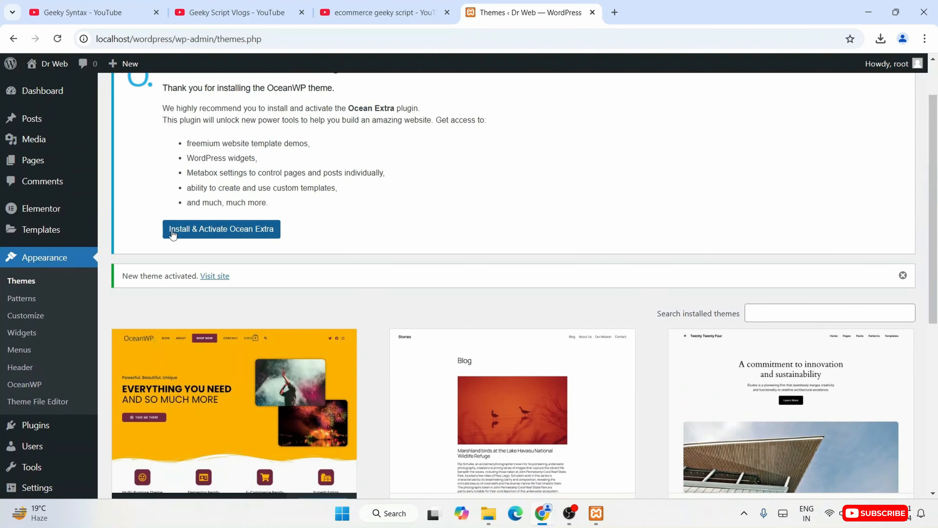
{"action": "left_click", "coordinate": [218, 231]}
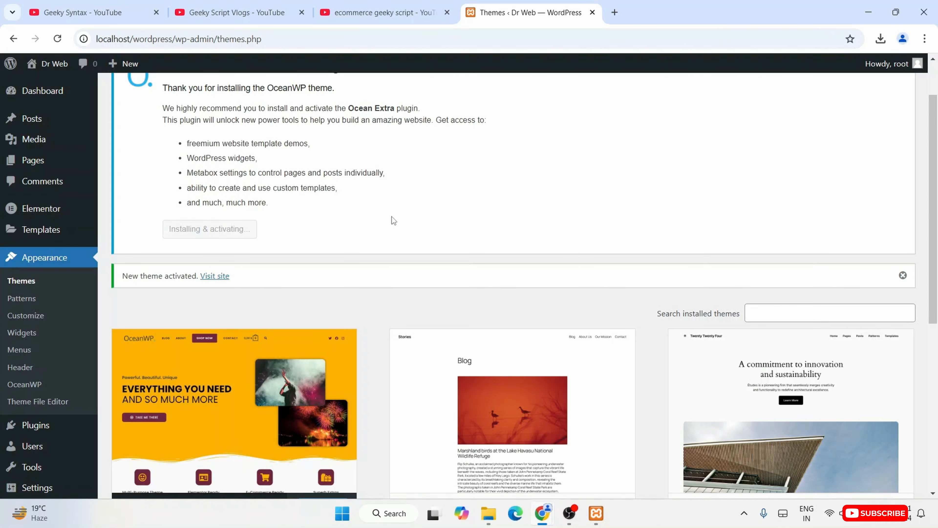
Allow the OceanWP opt-in, continue to the theme's panel and read the notice about the confirmation email
{"action": "scroll", "coordinate": [393, 221], "scroll_direction": "up", "scroll_amount": 2}
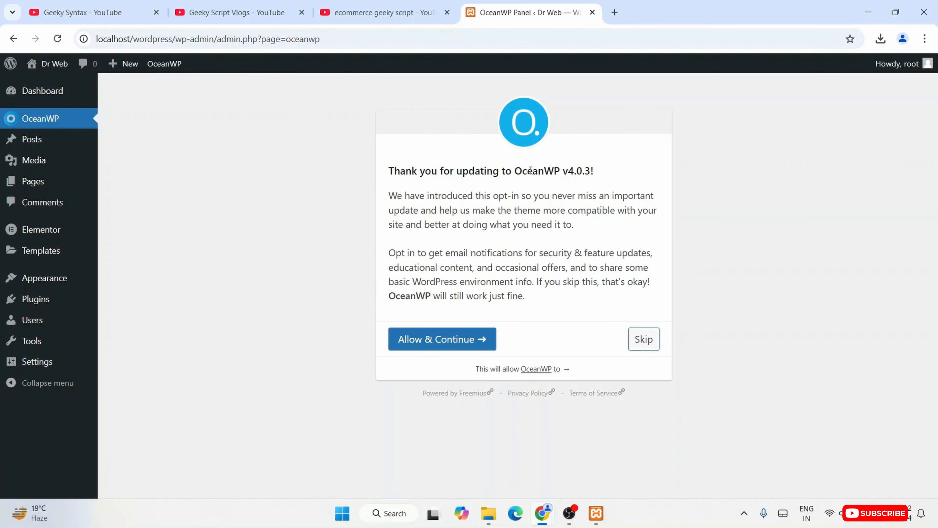
{"action": "left_click", "coordinate": [474, 342]}
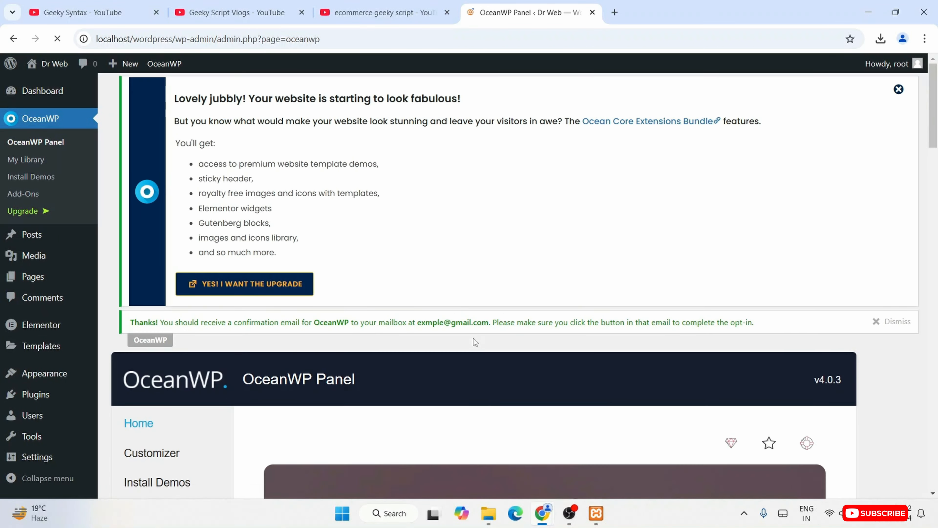
{"action": "scroll", "coordinate": [553, 319], "scroll_direction": "down", "scroll_amount": 2}
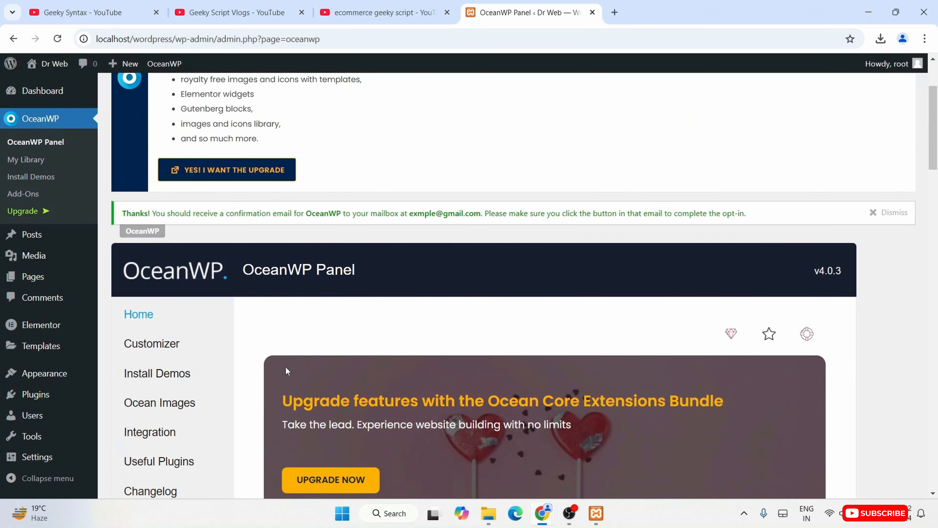
{"action": "left_click_drag", "start_coordinate": [192, 213], "coordinate": [646, 233]}
{"action": "left_click", "coordinate": [525, 281]}
Examine the OceanWP Panel home page, from the upgrade offer's features to the Theme Status and Quick Settings sections
{"action": "scroll", "coordinate": [528, 283], "scroll_direction": "down", "scroll_amount": 5}
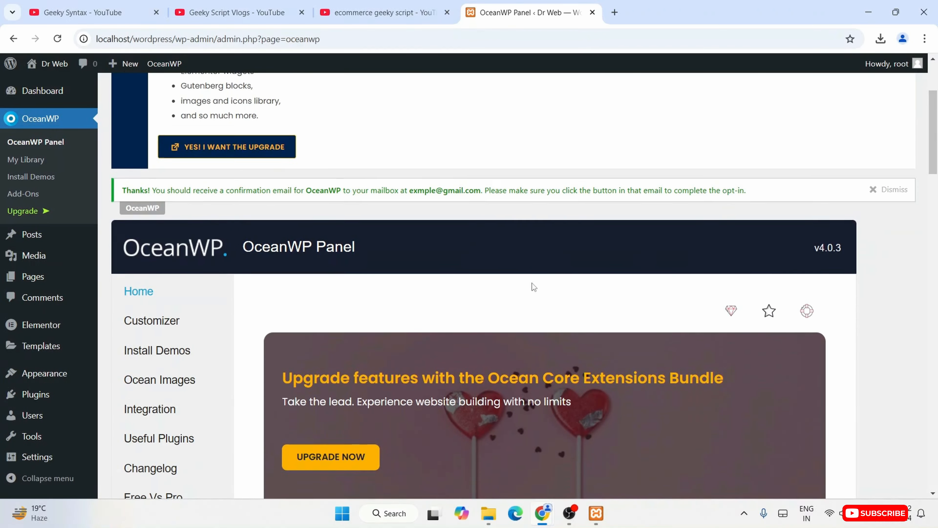
{"action": "scroll", "coordinate": [532, 282], "scroll_direction": "up", "scroll_amount": 2}
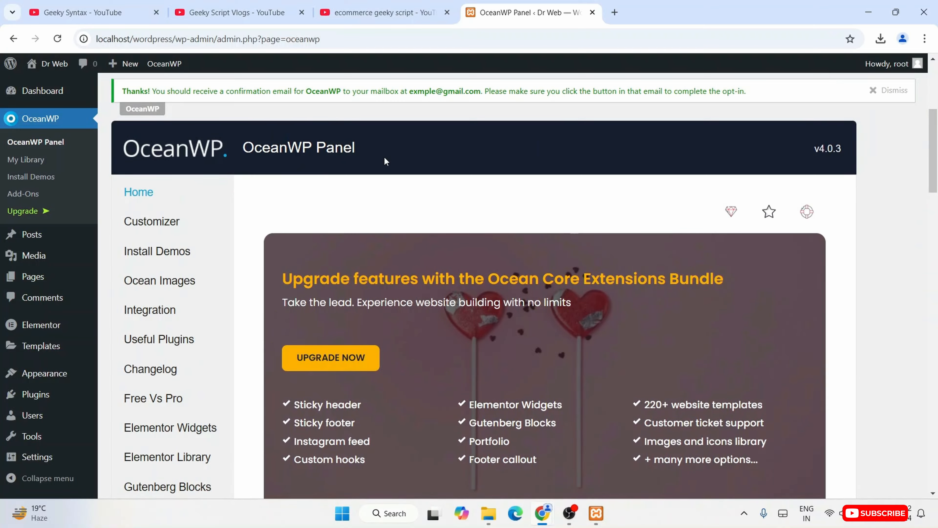
{"action": "scroll", "coordinate": [384, 156], "scroll_direction": "down", "scroll_amount": 7}
{"action": "scroll", "coordinate": [384, 158], "scroll_direction": "up", "scroll_amount": 4}
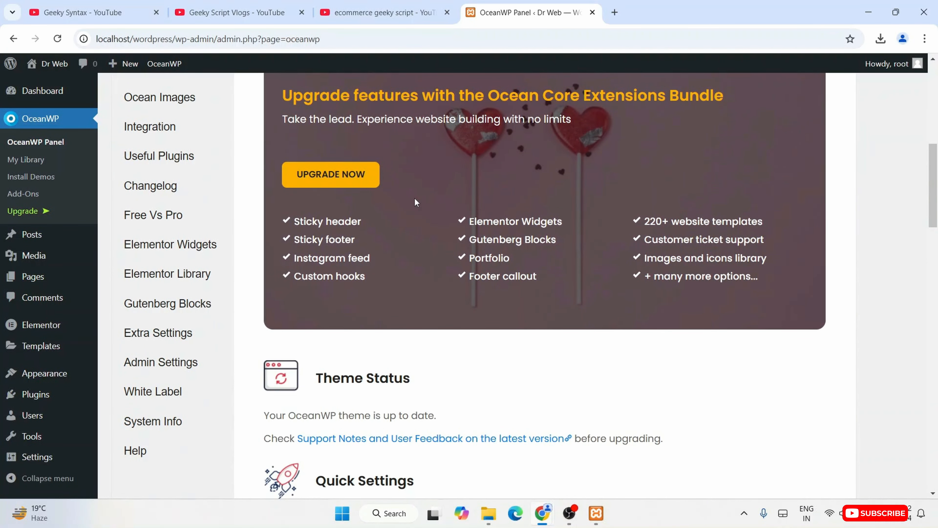
{"action": "scroll", "coordinate": [415, 201], "scroll_direction": "up", "scroll_amount": 2}
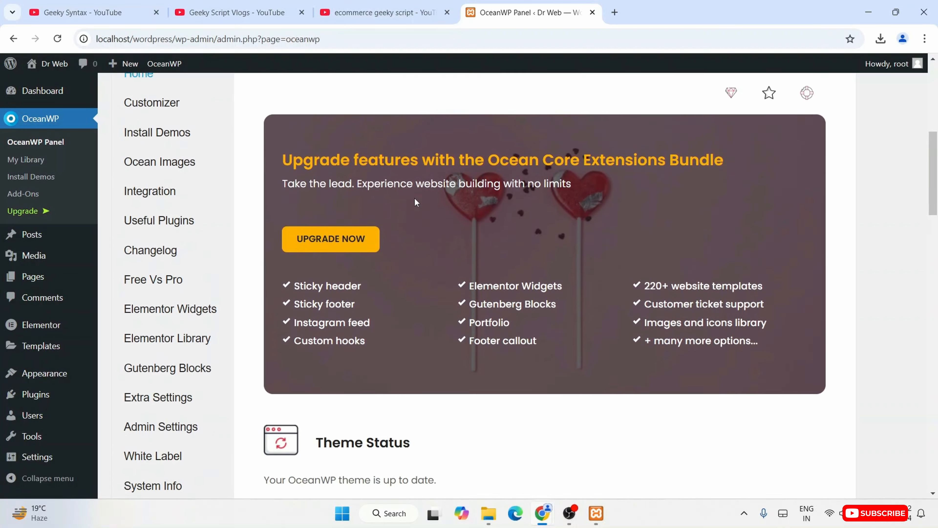
{"action": "scroll", "coordinate": [421, 196], "scroll_direction": "down", "scroll_amount": 5}
{"action": "scroll", "coordinate": [421, 195], "scroll_direction": "down", "scroll_amount": 5}
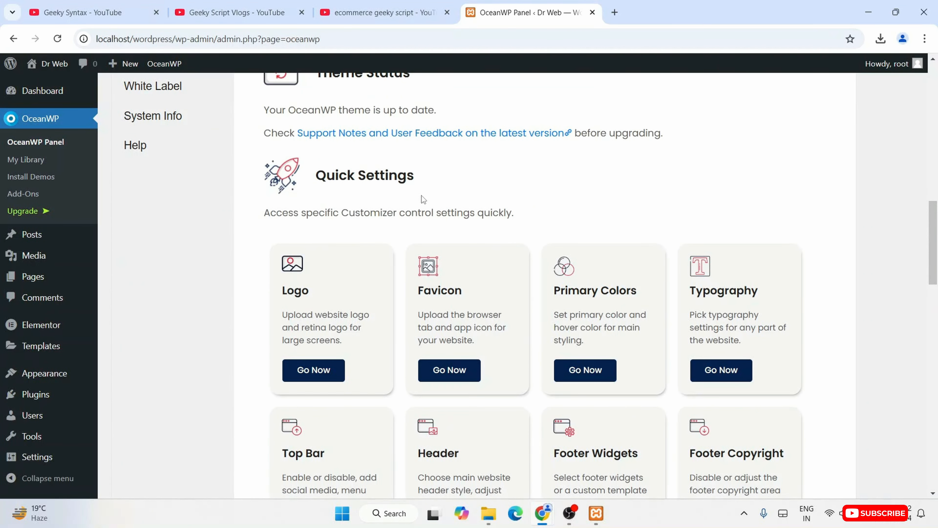
{"action": "scroll", "coordinate": [421, 195], "scroll_direction": "up", "scroll_amount": 8}
{"action": "scroll", "coordinate": [422, 194], "scroll_direction": "up", "scroll_amount": 3}
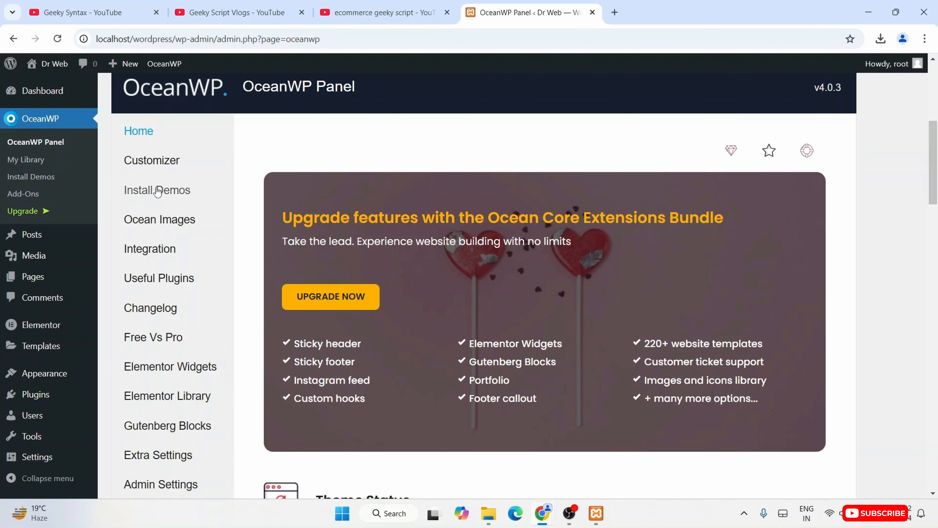
Open the OceanWP Install Demos section and look through all the website templates down to Travel, Lingerie and Yoga
{"action": "left_click", "coordinate": [138, 195]}
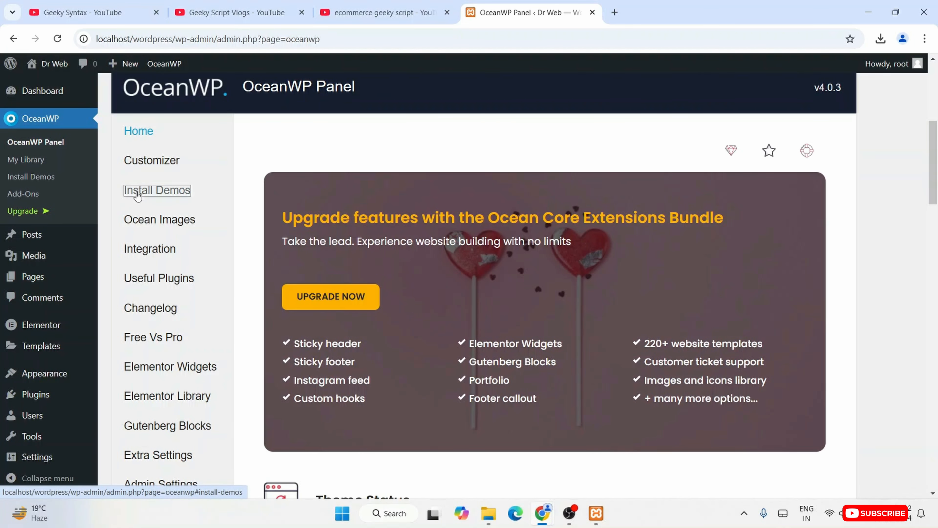
{"action": "scroll", "coordinate": [480, 201], "scroll_direction": "down", "scroll_amount": 10}
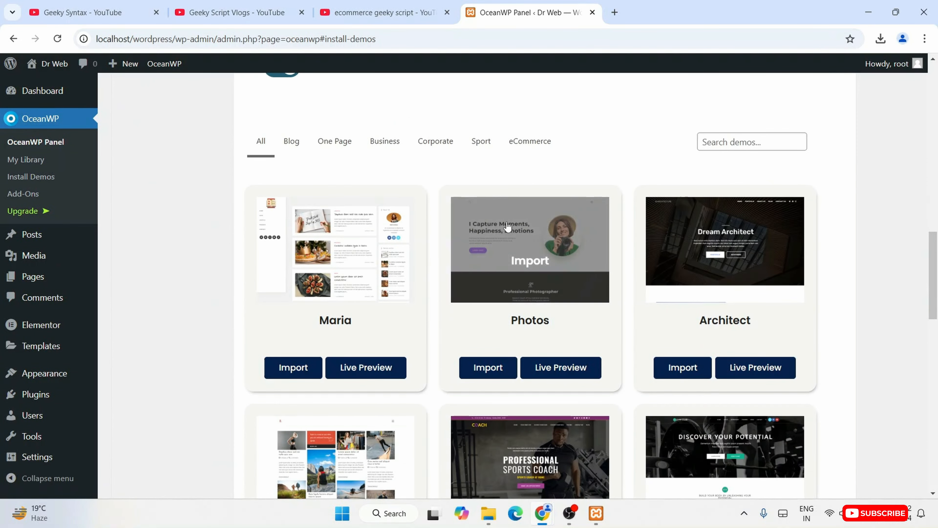
{"action": "scroll", "coordinate": [626, 332], "scroll_direction": "down", "scroll_amount": 15}
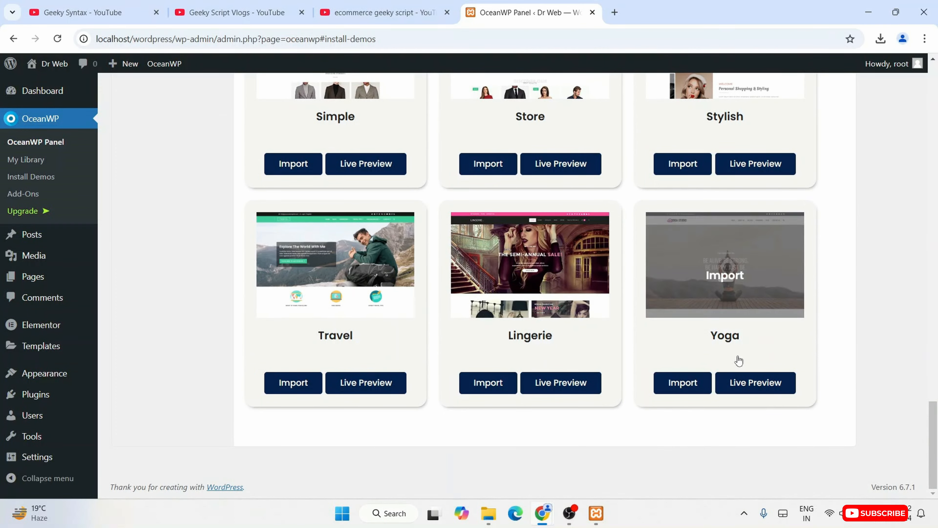
{"action": "scroll", "coordinate": [523, 424], "scroll_direction": "up", "scroll_amount": 6}
{"action": "scroll", "coordinate": [554, 399], "scroll_direction": "down", "scroll_amount": 6}
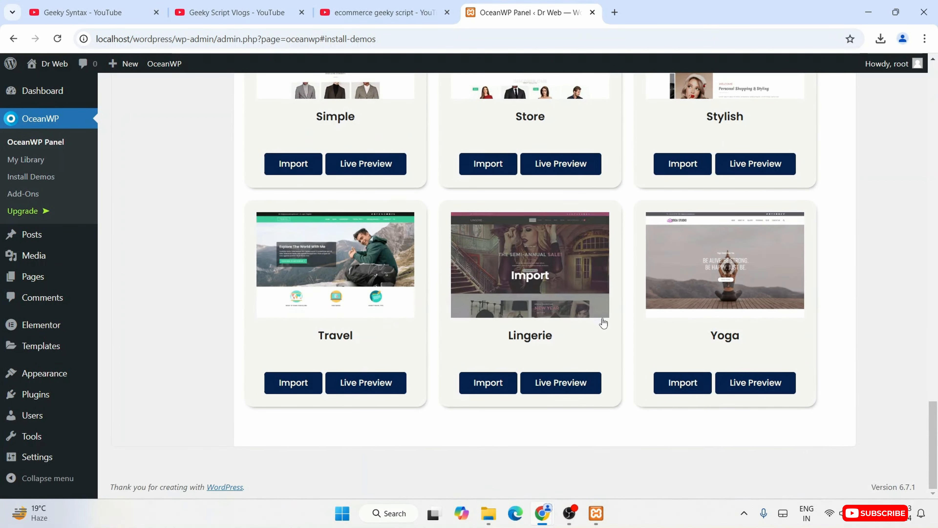
{"action": "scroll", "coordinate": [547, 329], "scroll_direction": "up", "scroll_amount": 20}
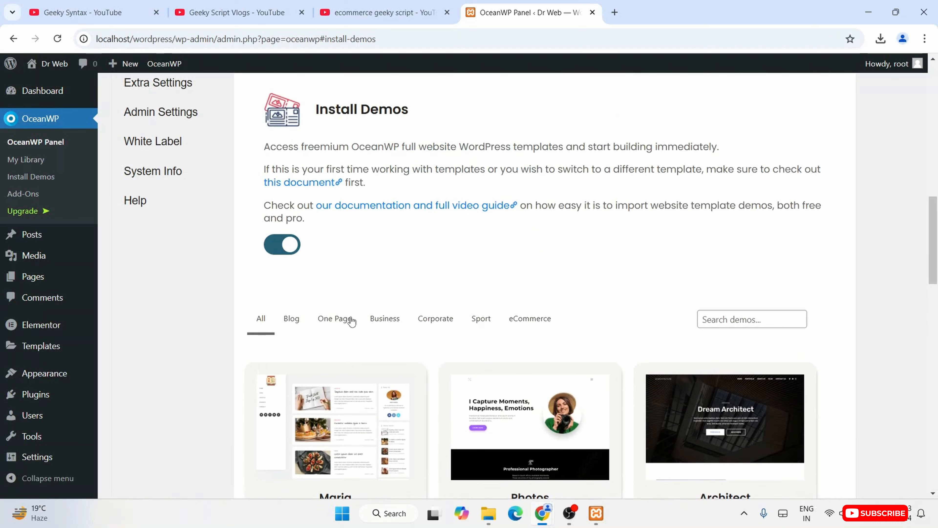
Filter the demos to eCommerce, open the live preview of the Store demo and look through its home page
{"action": "left_click", "coordinate": [526, 325]}
{"action": "scroll", "coordinate": [618, 287], "scroll_direction": "down", "scroll_amount": 4}
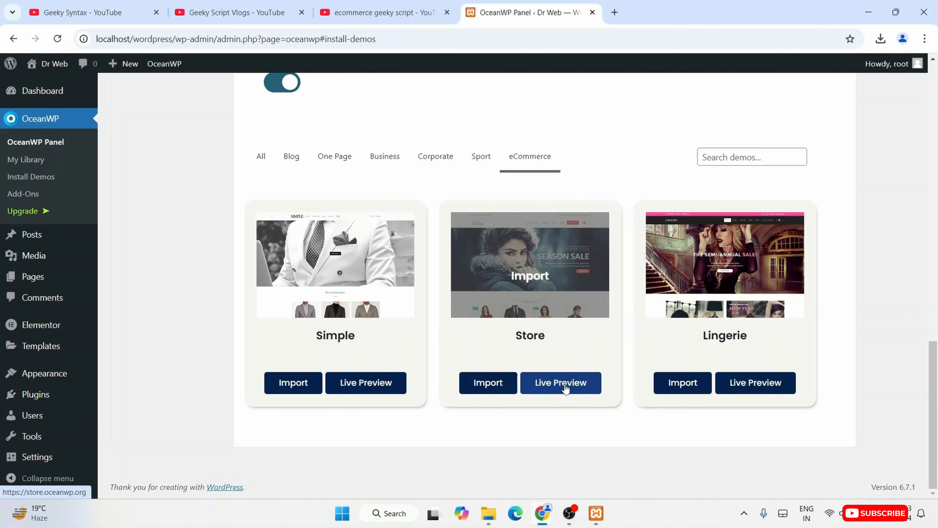
{"action": "left_click", "coordinate": [565, 388]}
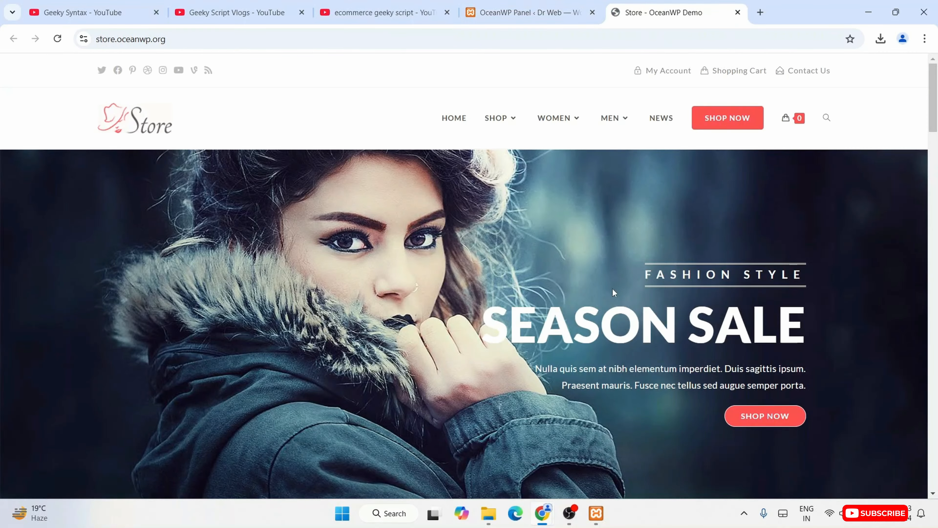
{"action": "scroll", "coordinate": [541, 258], "scroll_direction": "down", "scroll_amount": 10}
{"action": "scroll", "coordinate": [714, 255], "scroll_direction": "down", "scroll_amount": 15}
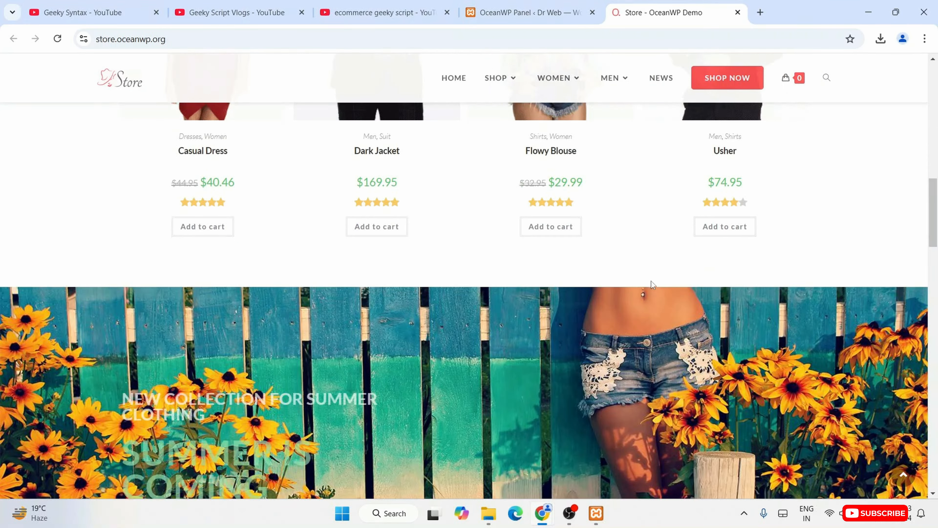
{"action": "scroll", "coordinate": [669, 282], "scroll_direction": "up", "scroll_amount": 6}
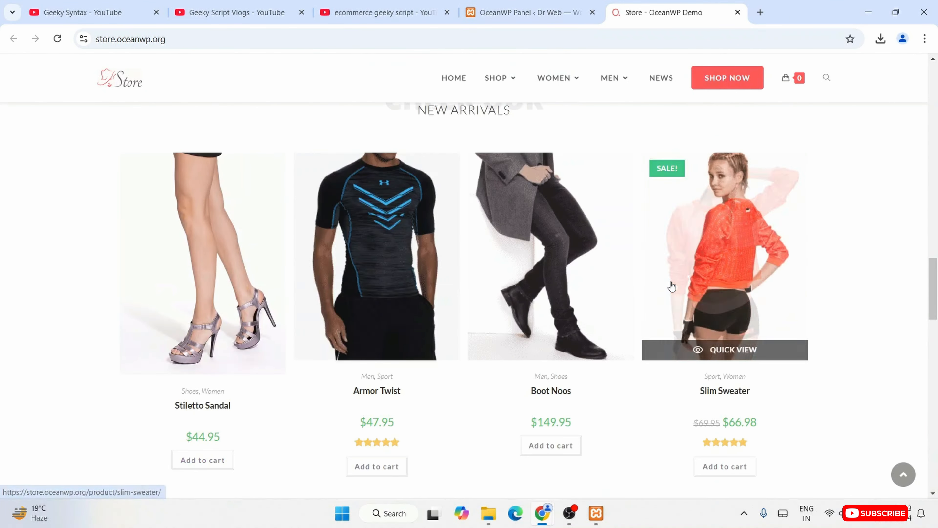
View the Armor Twist product page in the Store demo, check its details, and close the preview
{"action": "left_click", "coordinate": [350, 233]}
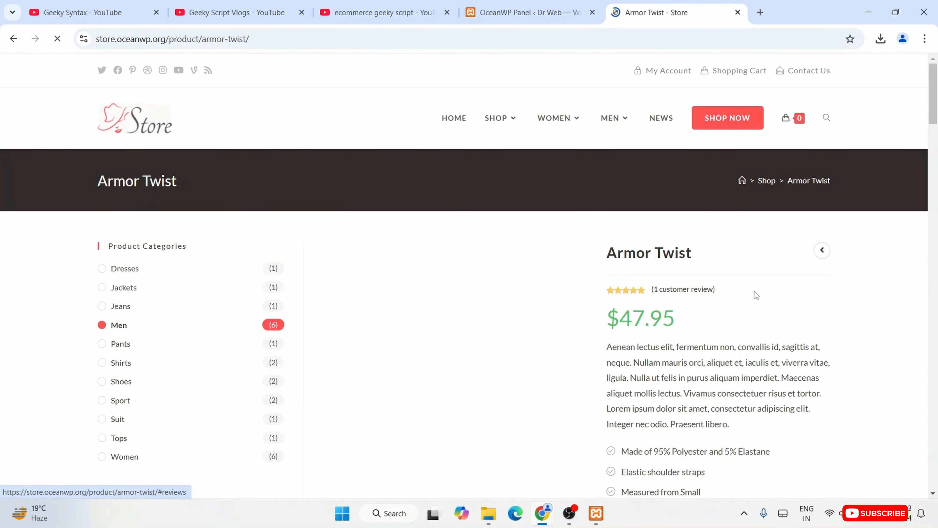
{"action": "scroll", "coordinate": [860, 314], "scroll_direction": "down", "scroll_amount": 7}
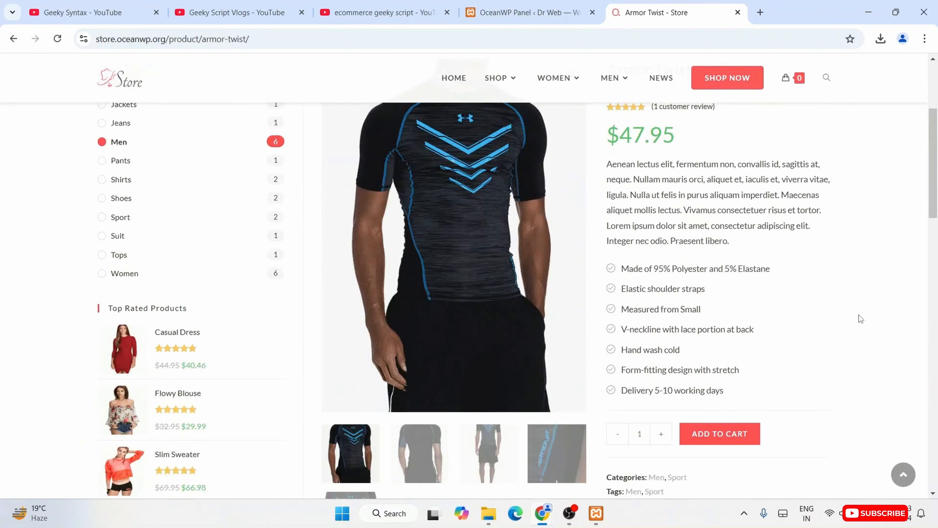
{"action": "scroll", "coordinate": [775, 278], "scroll_direction": "down", "scroll_amount": 4}
{"action": "scroll", "coordinate": [774, 279], "scroll_direction": "up", "scroll_amount": 10}
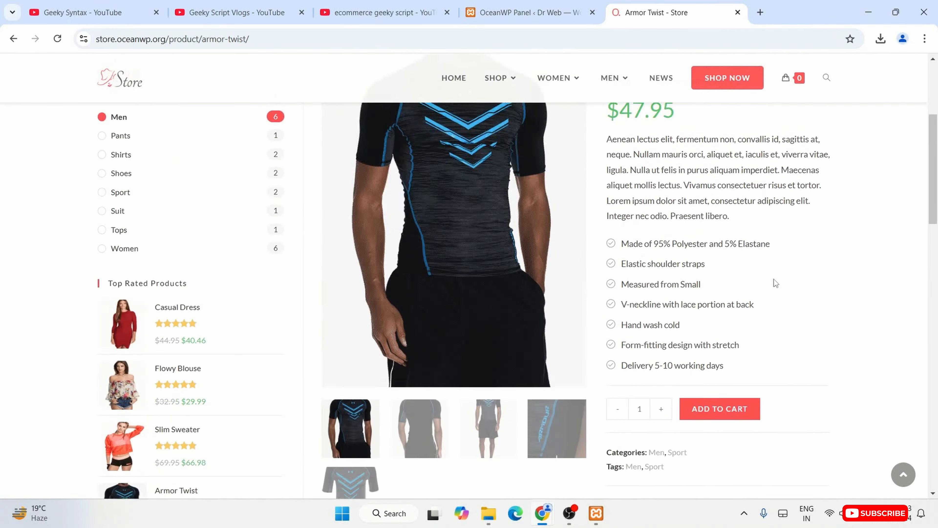
{"action": "left_click", "coordinate": [737, 12]}
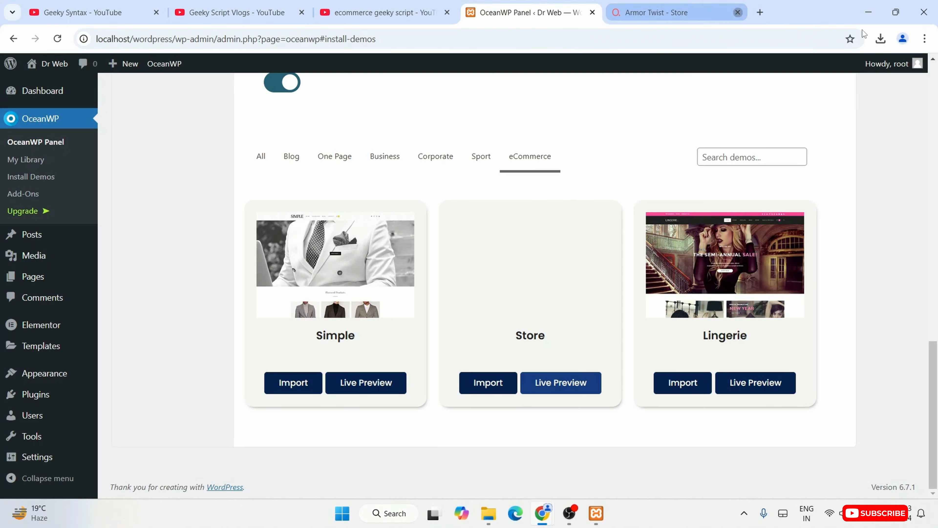
Filter the demos to Blog and compare the Maria, Blogger, Personal and Travel templates
{"action": "scroll", "coordinate": [555, 345], "scroll_direction": "up", "scroll_amount": 3}
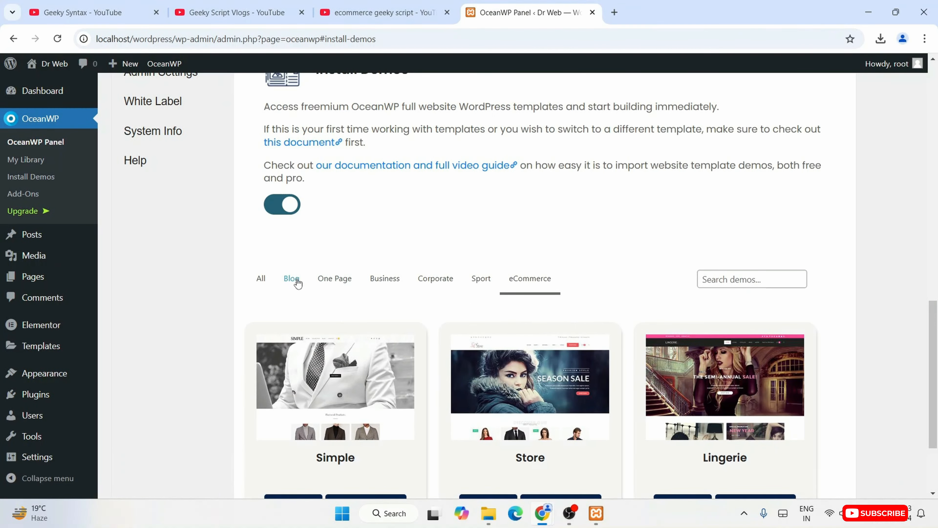
{"action": "left_click", "coordinate": [298, 283]}
{"action": "scroll", "coordinate": [568, 239], "scroll_direction": "down", "scroll_amount": 3}
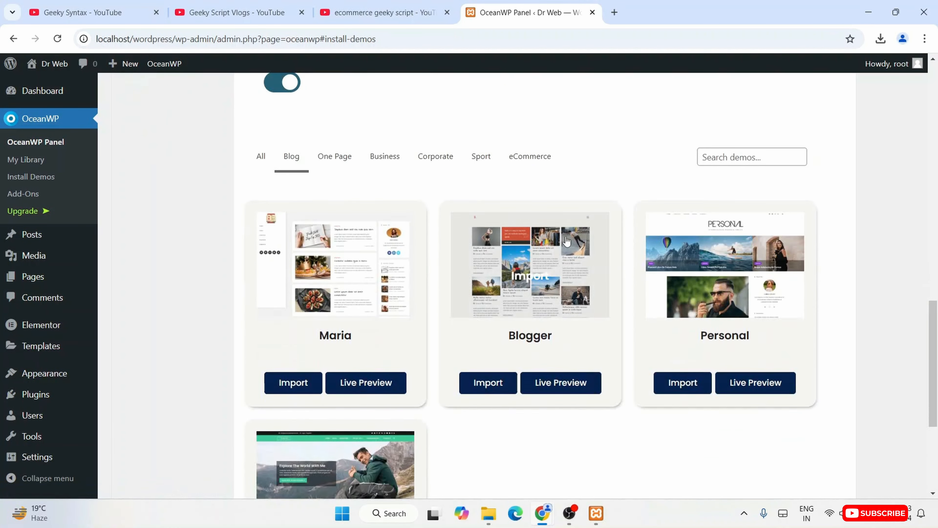
{"action": "scroll", "coordinate": [580, 275], "scroll_direction": "down", "scroll_amount": 2}
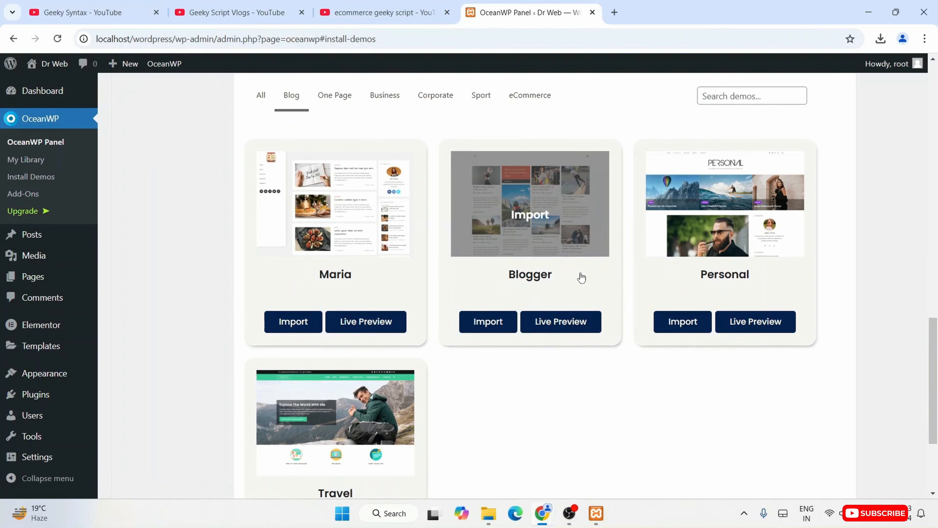
{"action": "scroll", "coordinate": [470, 450], "scroll_direction": "down", "scroll_amount": 2}
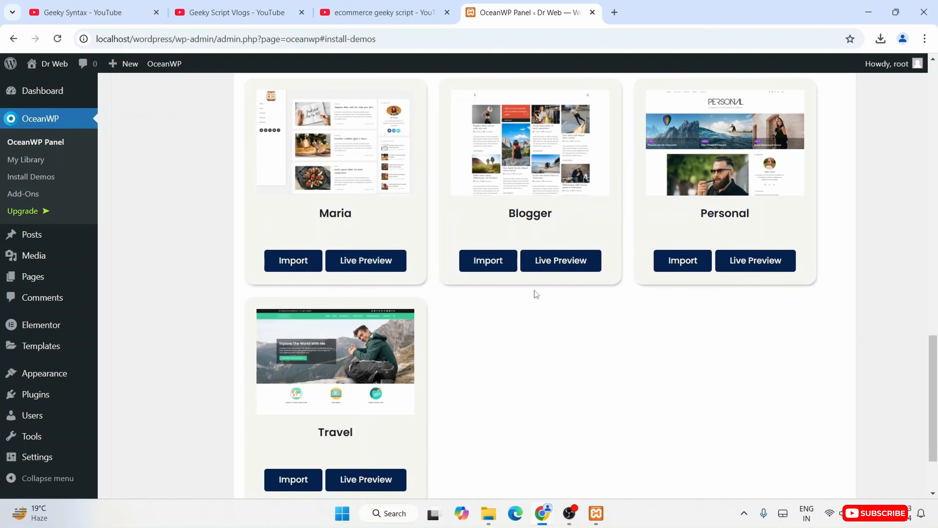
{"action": "scroll", "coordinate": [655, 301], "scroll_direction": "down", "scroll_amount": 2}
{"action": "scroll", "coordinate": [637, 309], "scroll_direction": "up", "scroll_amount": 3}
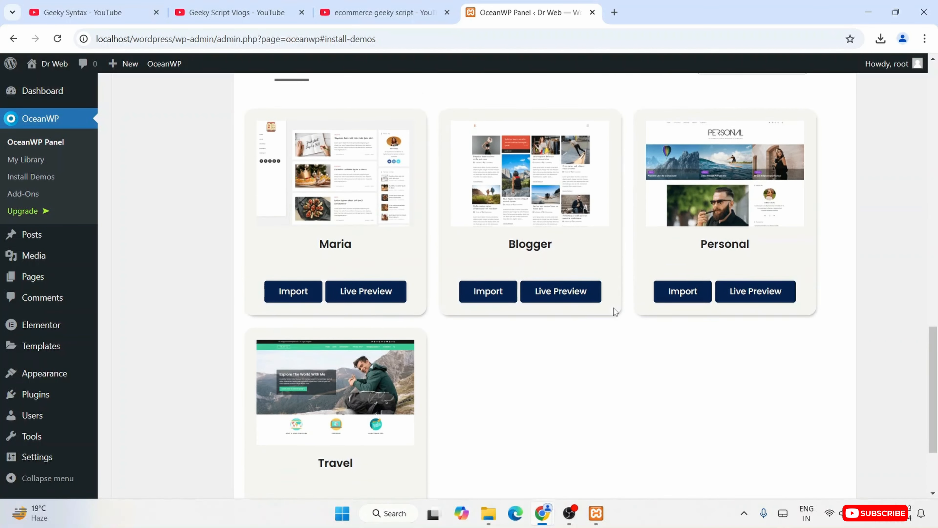
{"action": "scroll", "coordinate": [613, 308], "scroll_direction": "up", "scroll_amount": 1}
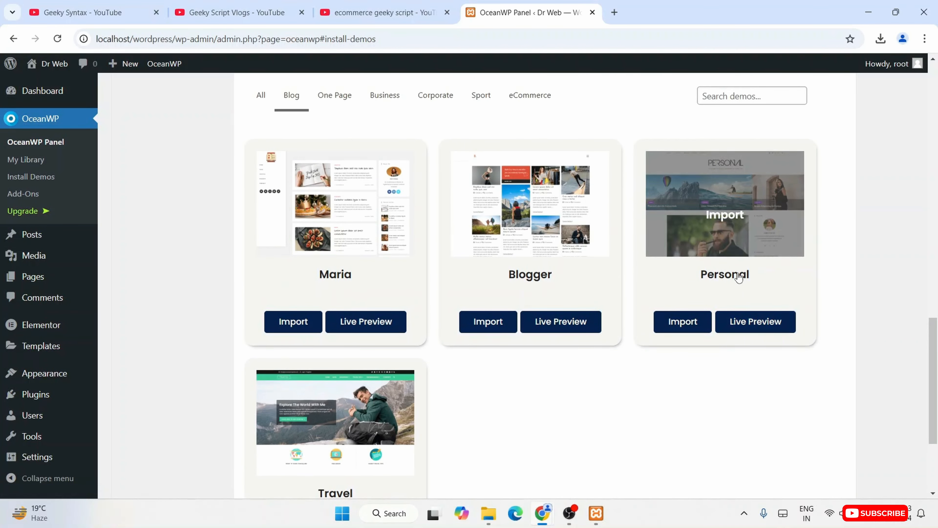
Open the live preview of the Personal demo and look through its home page posts and sidebar
{"action": "left_click", "coordinate": [769, 321]}
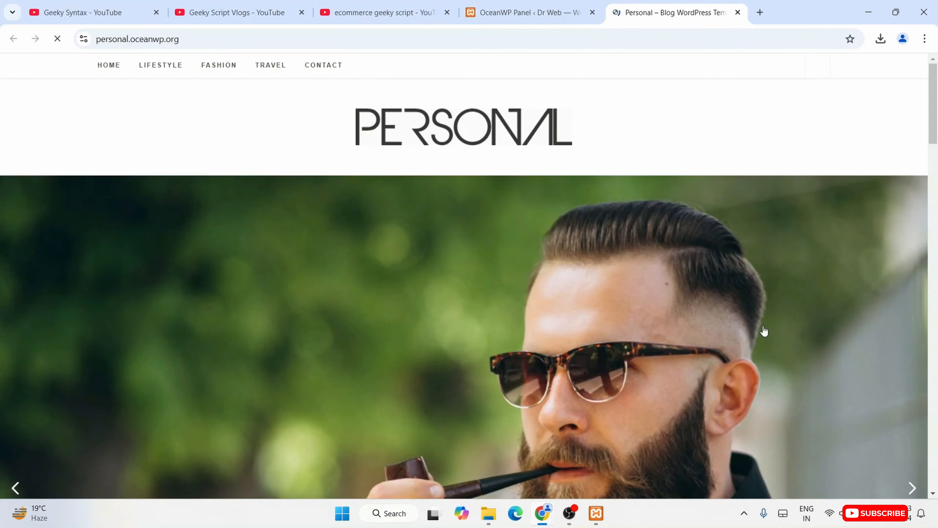
{"action": "scroll", "coordinate": [753, 168], "scroll_direction": "down", "scroll_amount": 10}
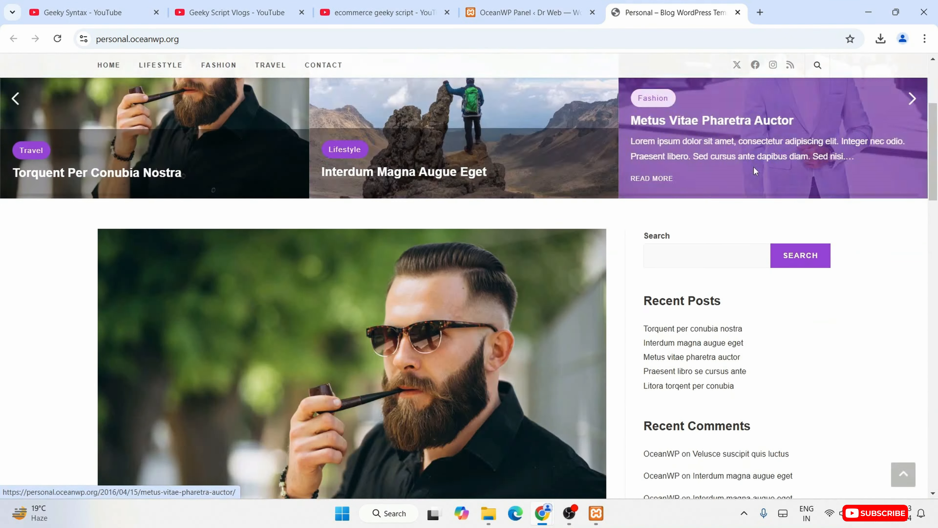
{"action": "scroll", "coordinate": [755, 173], "scroll_direction": "down", "scroll_amount": 20}
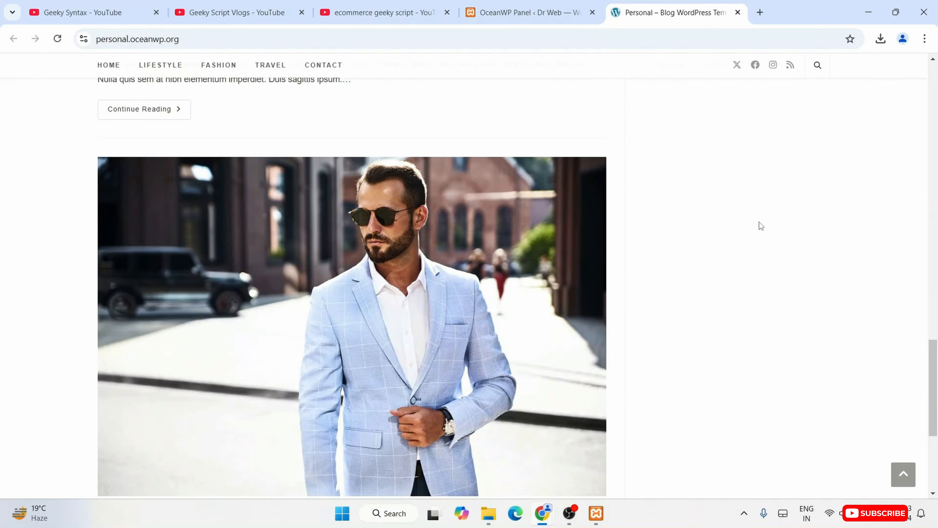
{"action": "scroll", "coordinate": [777, 268], "scroll_direction": "up", "scroll_amount": 15}
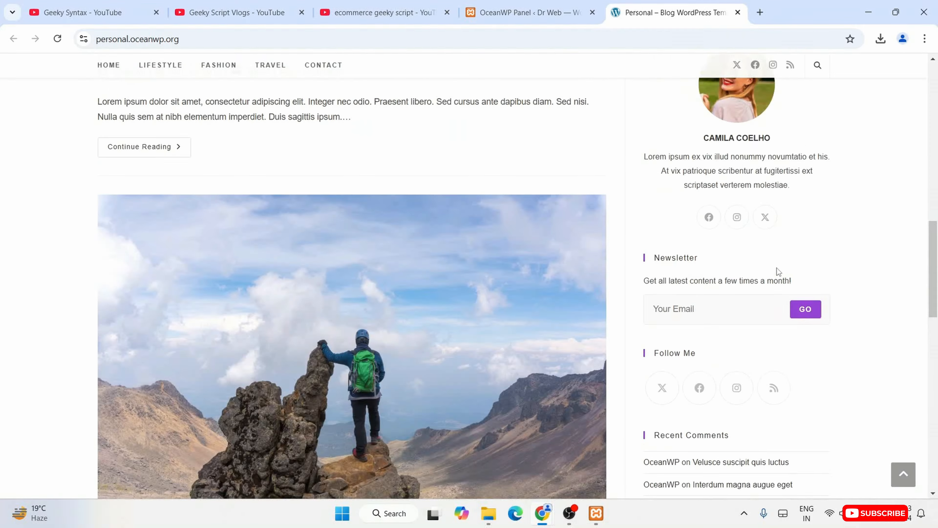
{"action": "scroll", "coordinate": [279, 262], "scroll_direction": "down", "scroll_amount": 5}
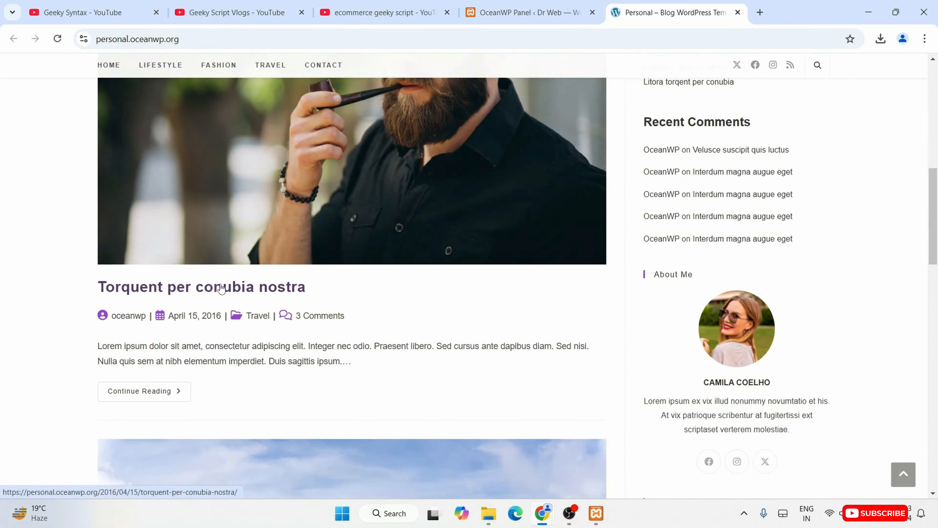
Open the post "Torquent per conubia nostra" in the Personal demo and read down to its related posts
{"action": "left_click", "coordinate": [238, 286]}
{"action": "scroll", "coordinate": [558, 300], "scroll_direction": "down", "scroll_amount": 10}
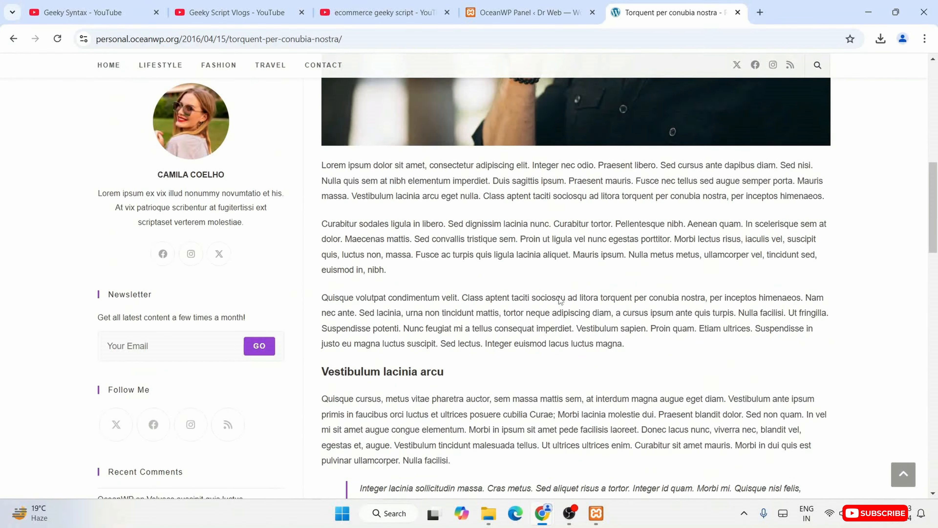
{"action": "left_click_drag", "start_coordinate": [364, 180], "coordinate": [726, 399]}
{"action": "left_click", "coordinate": [749, 424]}
{"action": "scroll", "coordinate": [630, 442], "scroll_direction": "down", "scroll_amount": 10}
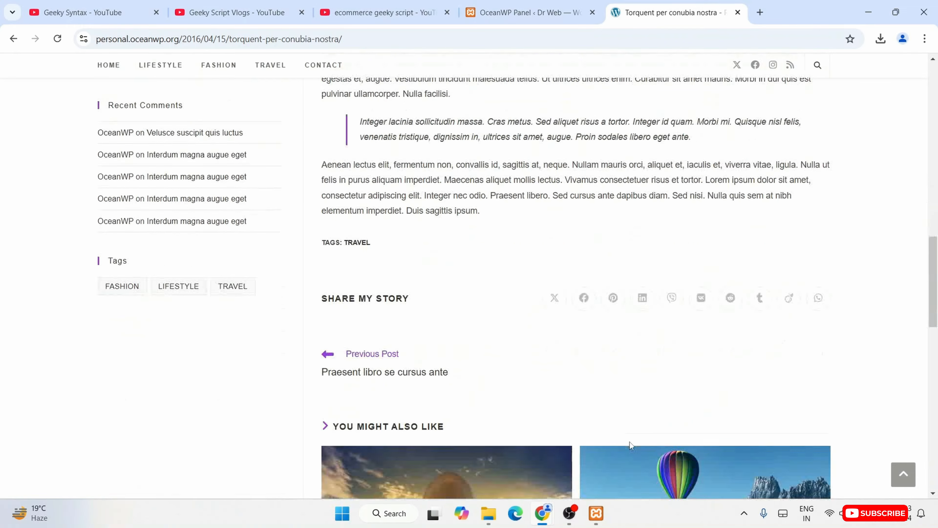
Check the related posts, comments and reply form below the Personal demo post, and close the preview
{"action": "scroll", "coordinate": [630, 441], "scroll_direction": "down", "scroll_amount": 8}
{"action": "scroll", "coordinate": [630, 441], "scroll_direction": "down", "scroll_amount": 2}
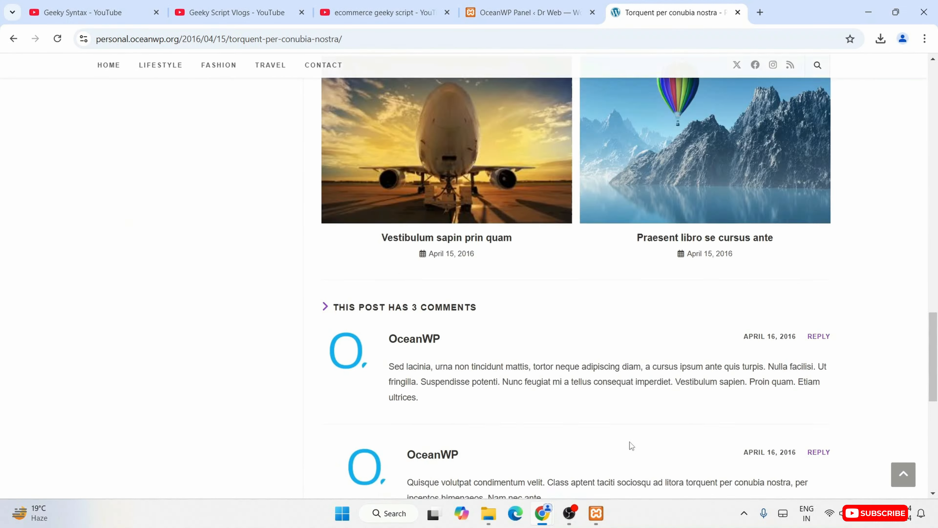
{"action": "scroll", "coordinate": [629, 441], "scroll_direction": "up", "scroll_amount": 3}
{"action": "scroll", "coordinate": [629, 442], "scroll_direction": "down", "scroll_amount": 7}
{"action": "scroll", "coordinate": [579, 256], "scroll_direction": "down", "scroll_amount": 3}
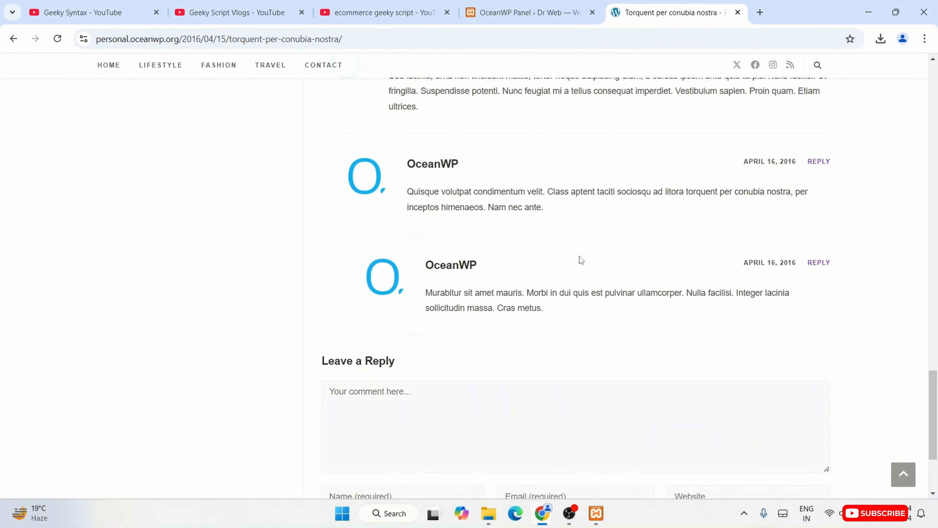
{"action": "scroll", "coordinate": [579, 256], "scroll_direction": "up", "scroll_amount": 14}
{"action": "scroll", "coordinate": [580, 256], "scroll_direction": "up", "scroll_amount": 20}
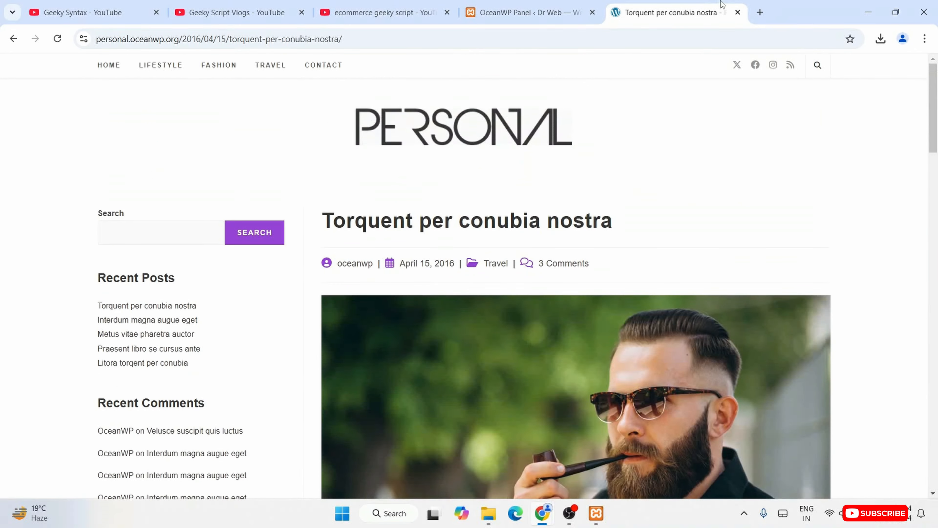
{"action": "left_click", "coordinate": [737, 13]}
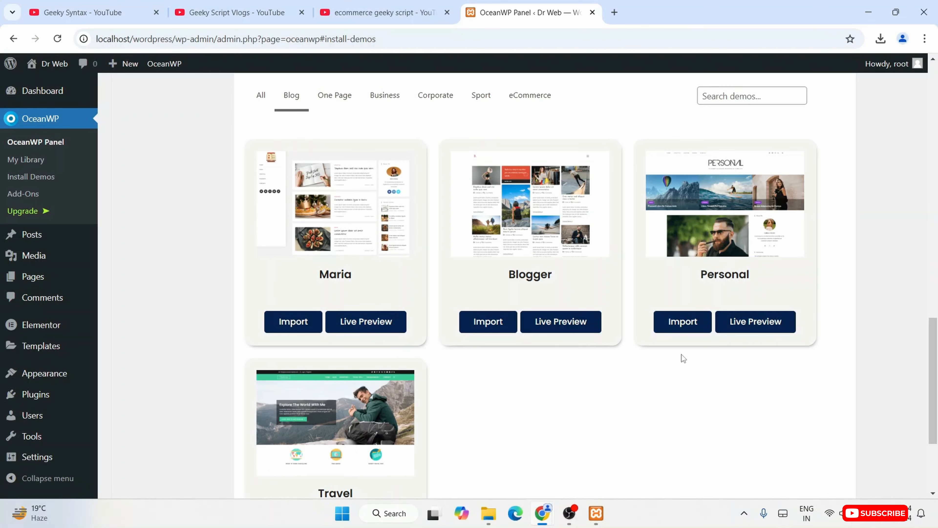
Show all demo templates again and open the live preview of the Architect demo
{"action": "scroll", "coordinate": [262, 157], "scroll_direction": "up", "scroll_amount": 3}
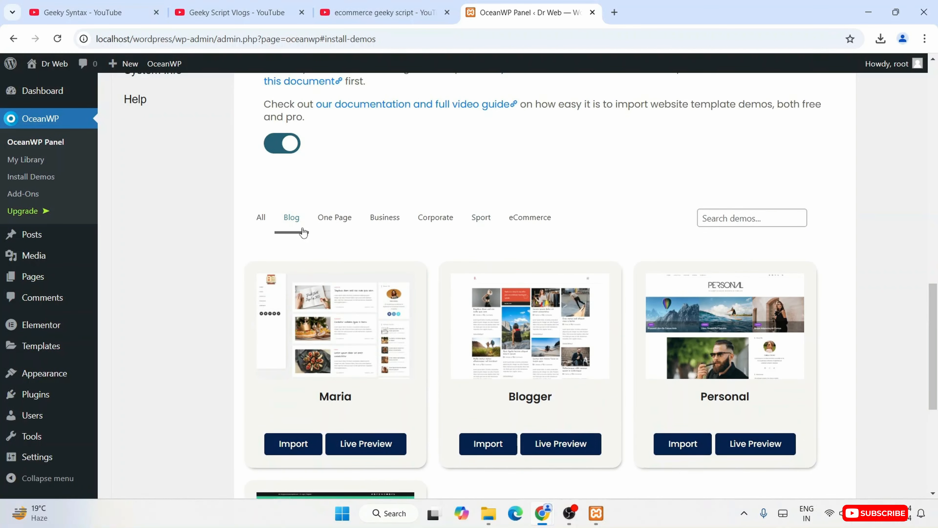
{"action": "left_click", "coordinate": [261, 218]}
{"action": "scroll", "coordinate": [478, 217], "scroll_direction": "down", "scroll_amount": 3}
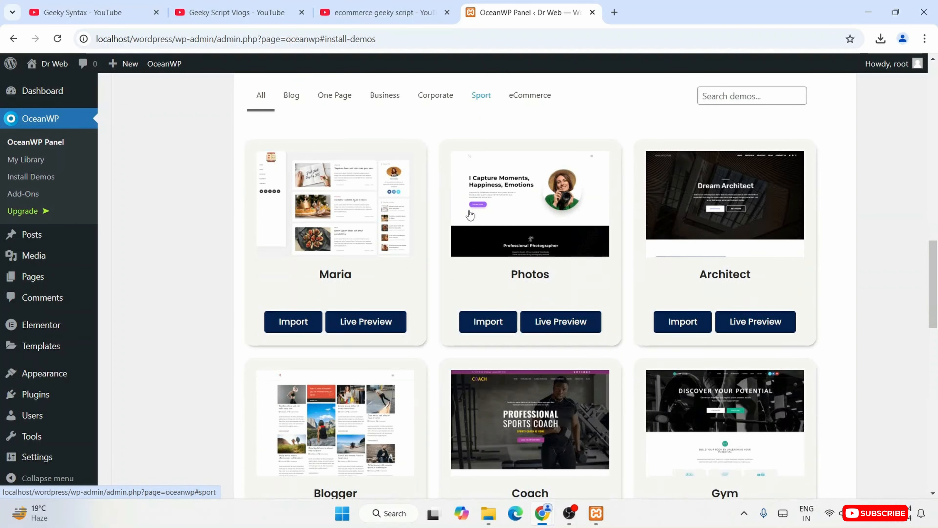
{"action": "mouse_move", "coordinate": [729, 226]}
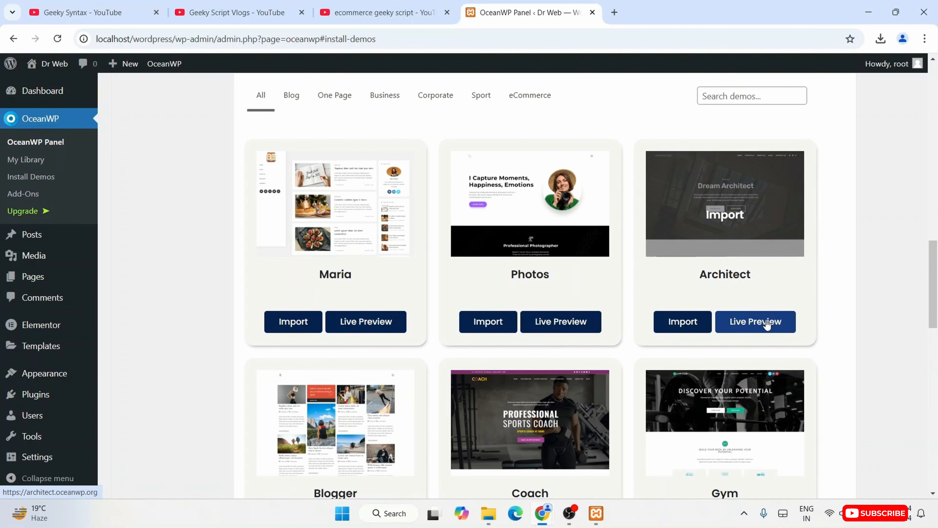
{"action": "left_click", "coordinate": [756, 322]}
{"action": "left_click", "coordinate": [660, 10]}
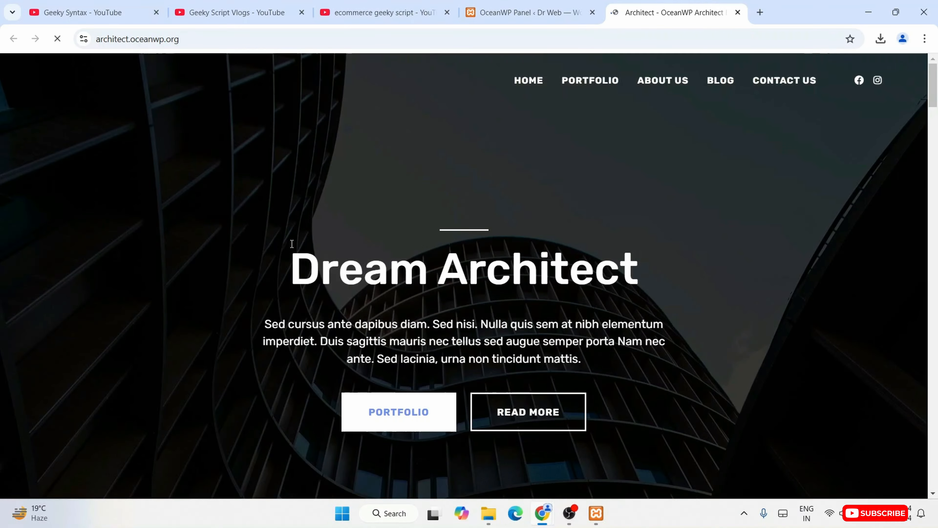
Look through the Architect demo's home page from Our Story down to the contact section, and close the preview
{"action": "scroll", "coordinate": [450, 251], "scroll_direction": "down", "scroll_amount": 10}
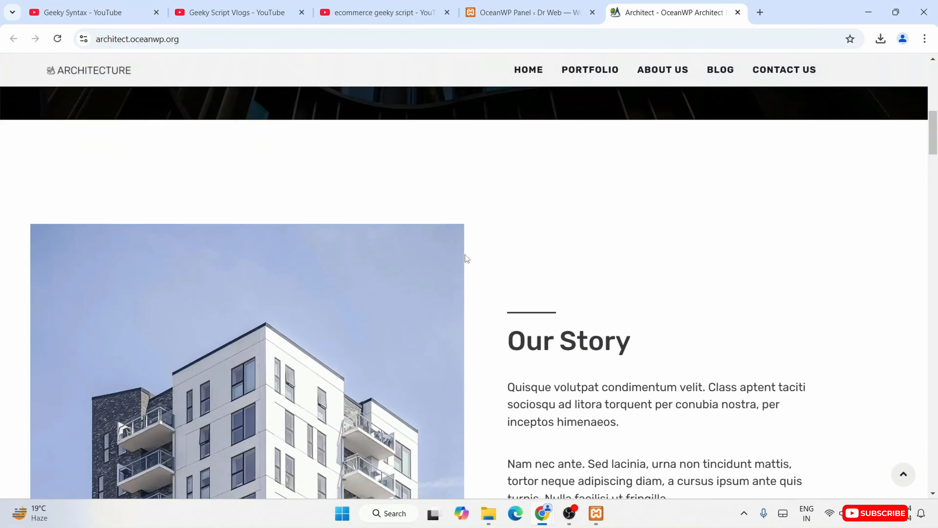
{"action": "scroll", "coordinate": [464, 254], "scroll_direction": "down", "scroll_amount": 15}
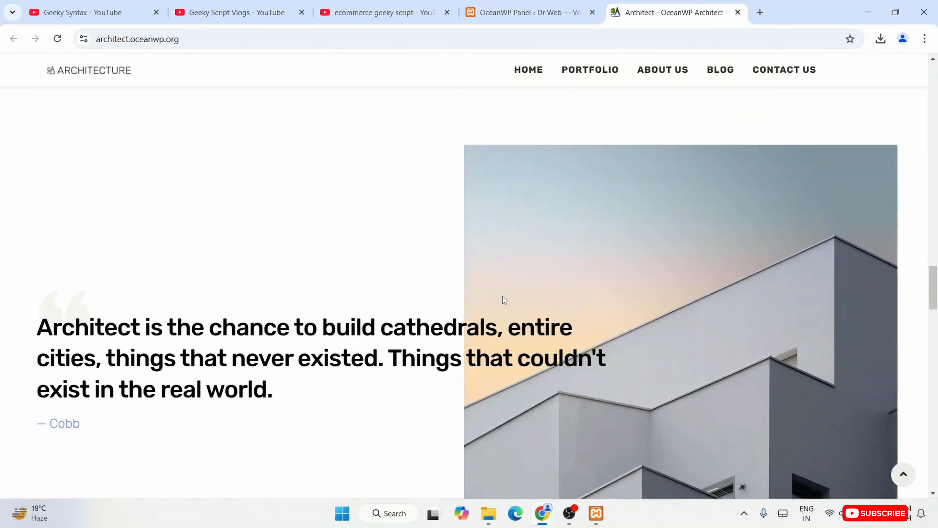
{"action": "scroll", "coordinate": [502, 303], "scroll_direction": "down", "scroll_amount": 10}
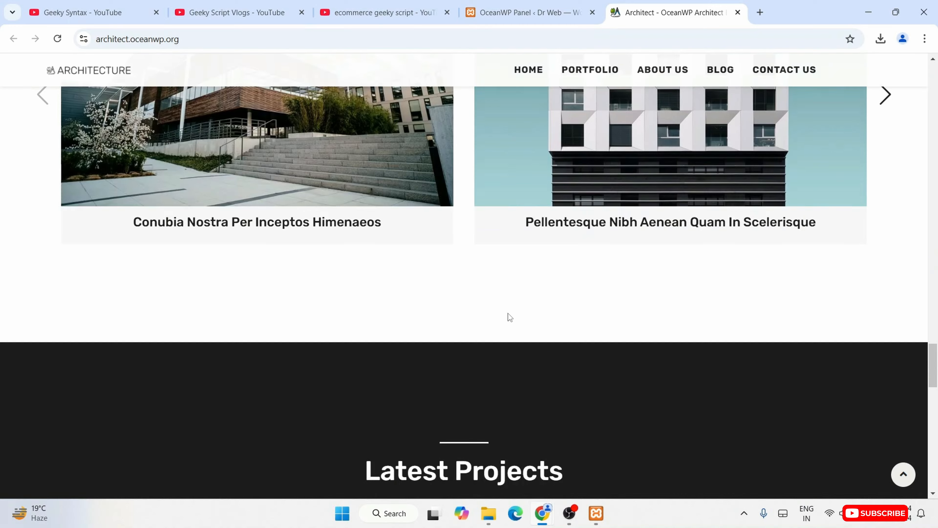
{"action": "scroll", "coordinate": [508, 313], "scroll_direction": "down", "scroll_amount": 6}
{"action": "scroll", "coordinate": [509, 320], "scroll_direction": "down", "scroll_amount": 10}
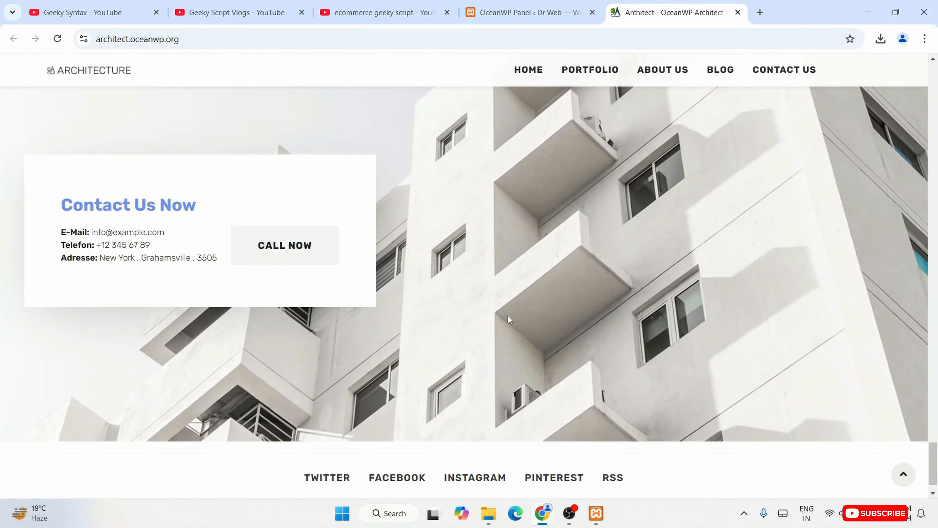
{"action": "scroll", "coordinate": [507, 321], "scroll_direction": "up", "scroll_amount": 20}
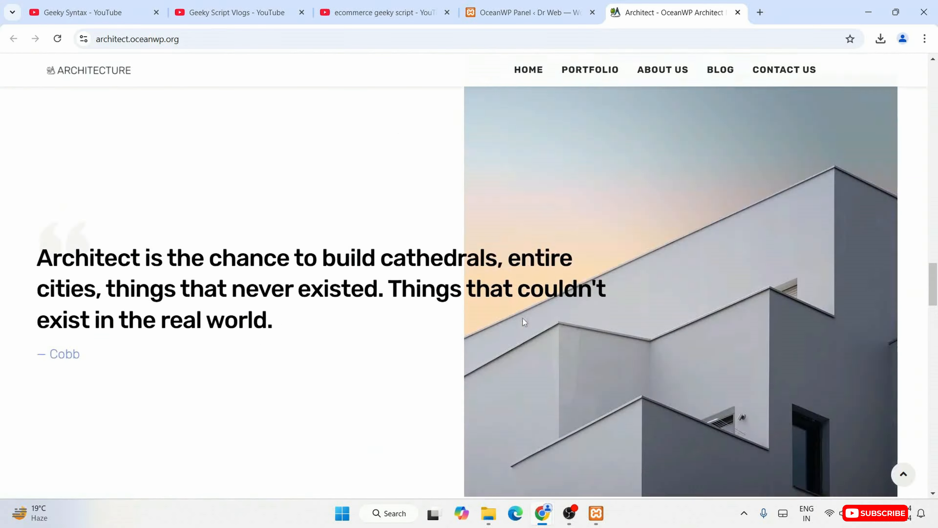
{"action": "scroll", "coordinate": [523, 318], "scroll_direction": "up", "scroll_amount": 5}
{"action": "left_click", "coordinate": [738, 13]}
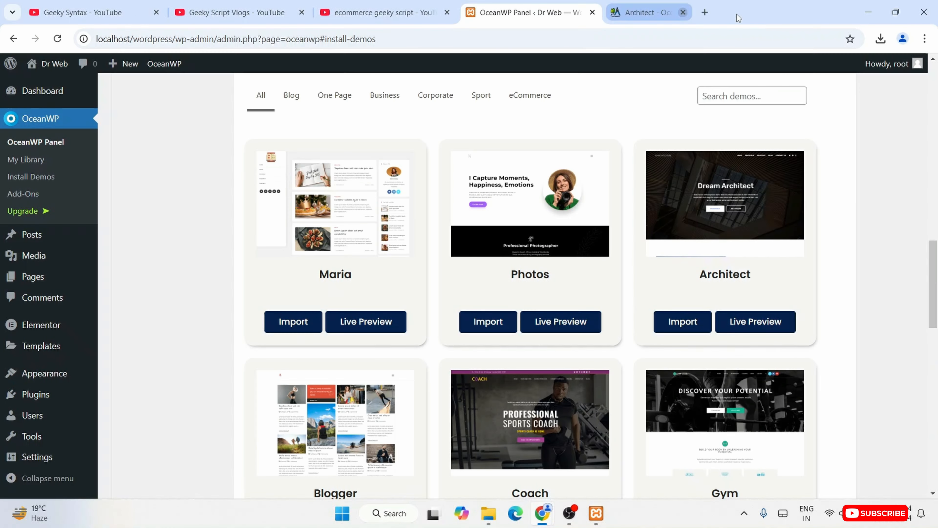
Start importing the Architect demo and install its required plugins Ocean Social Sharing and WPForms
{"action": "left_click", "coordinate": [685, 329]}
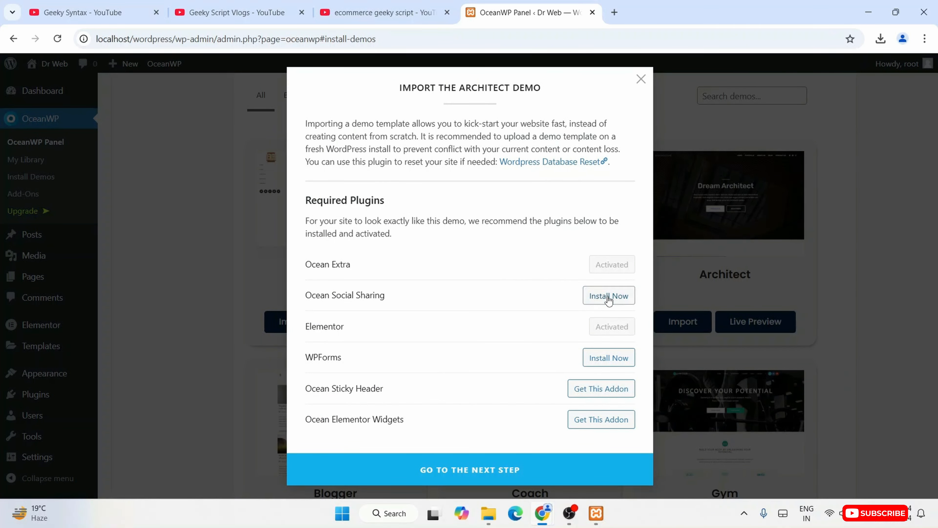
{"action": "left_click", "coordinate": [608, 300]}
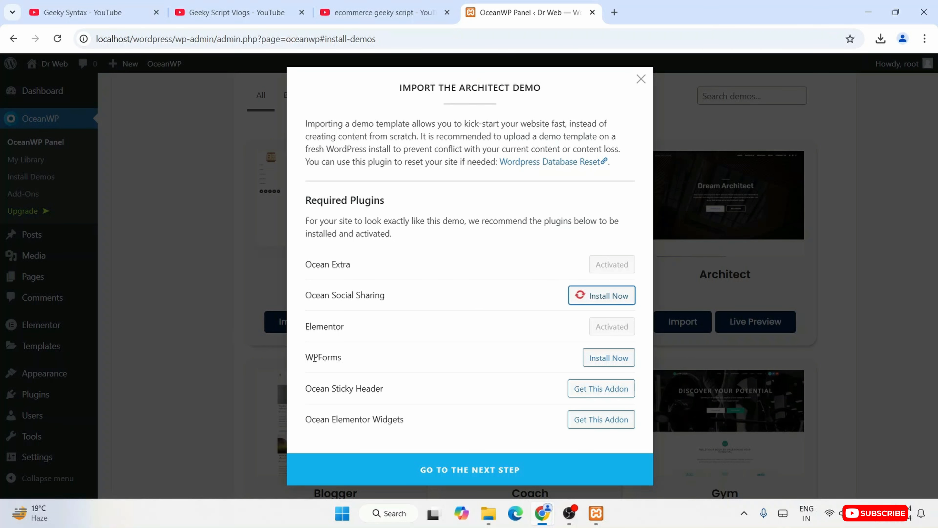
{"action": "left_click_drag", "start_coordinate": [302, 361], "coordinate": [369, 363]}
{"action": "left_click", "coordinate": [332, 358]}
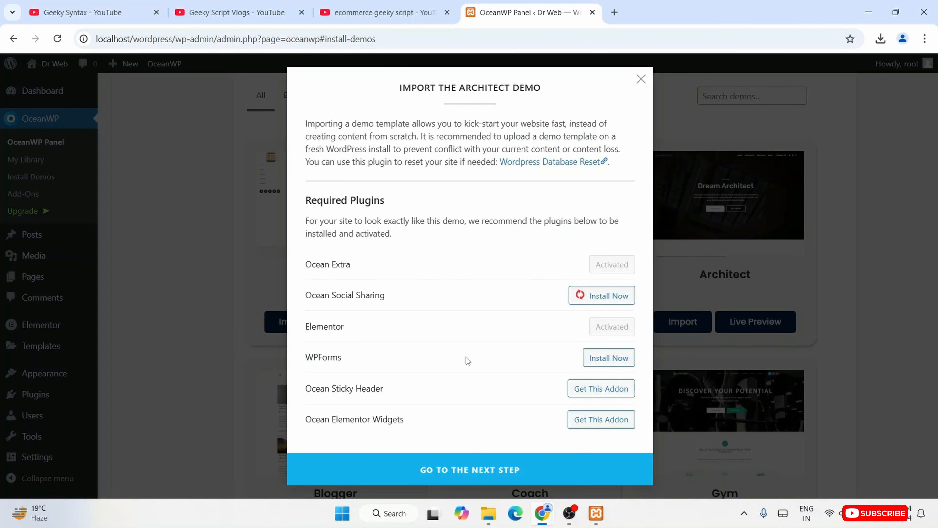
{"action": "left_click", "coordinate": [622, 364]}
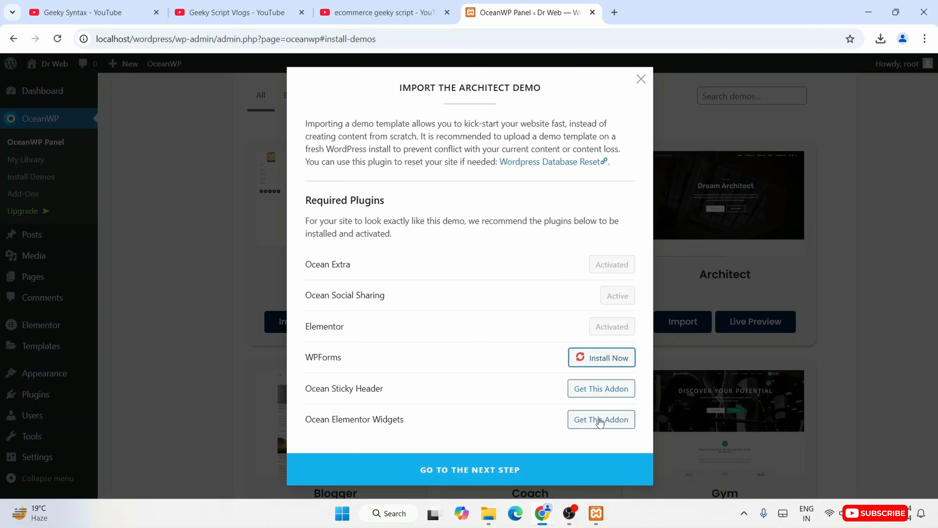
{"action": "left_click_drag", "start_coordinate": [322, 392], "coordinate": [429, 396]}
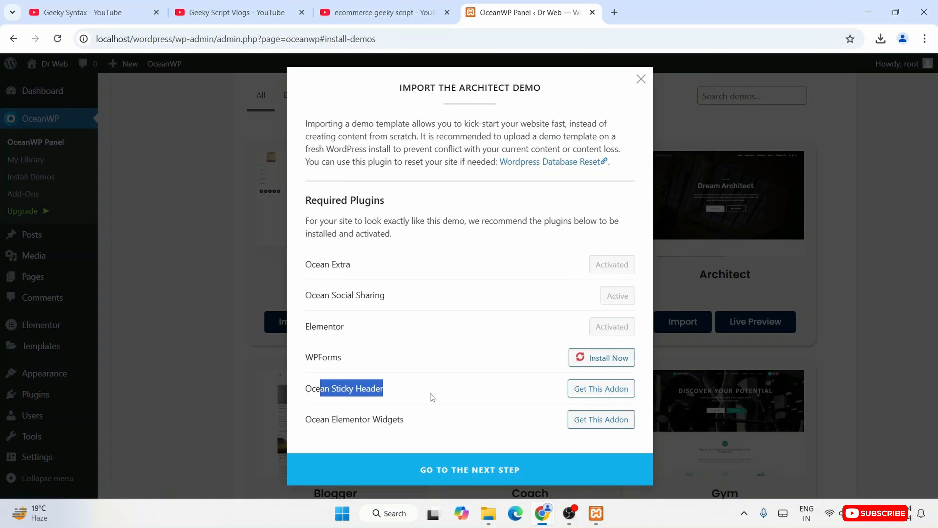
{"action": "left_click", "coordinate": [384, 399]}
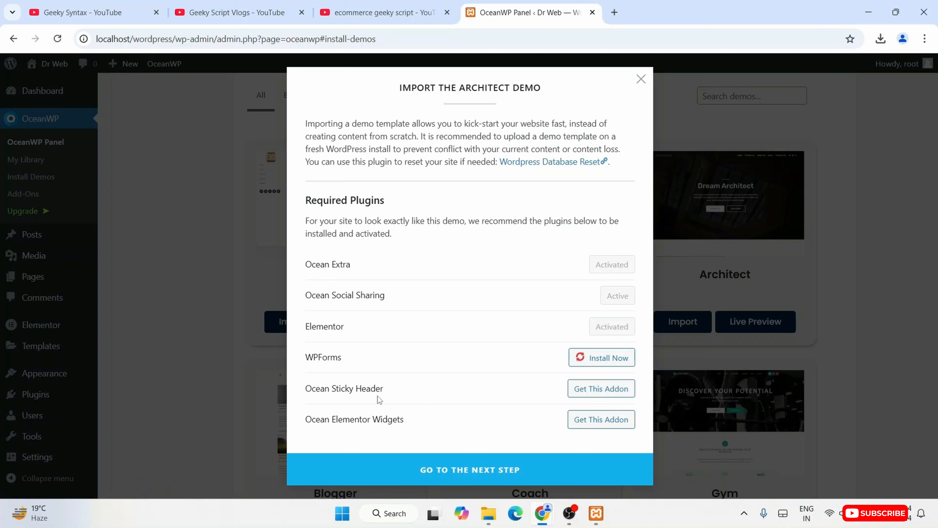
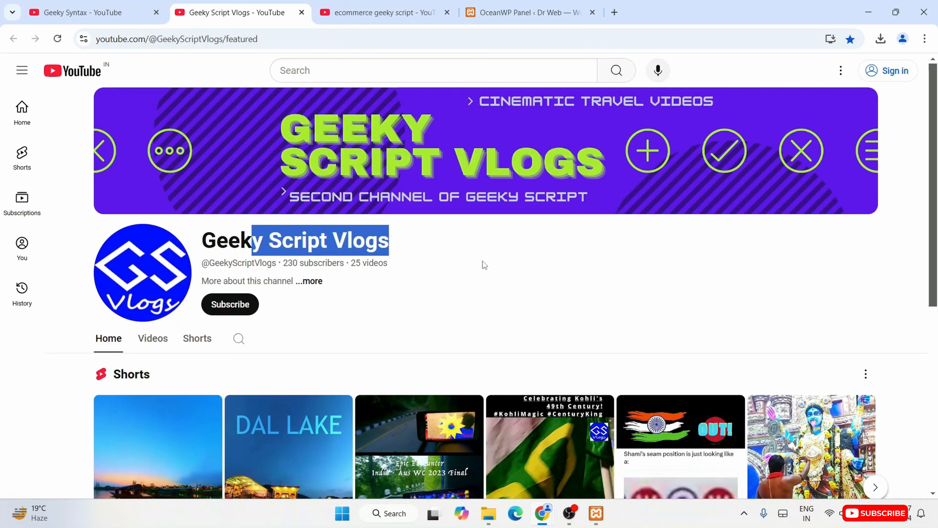
Switch to the YouTube results for "ecommerce geeky script" and look over the WordPress eCommerce and installation tutorials
{"action": "left_click", "coordinate": [498, 260]}
{"action": "left_click", "coordinate": [391, 11]}
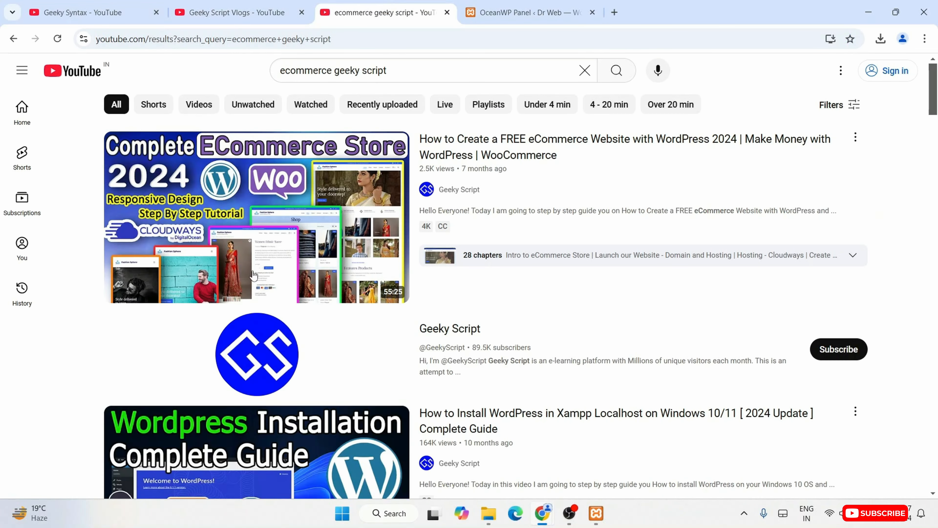
{"action": "mouse_move", "coordinate": [238, 219]}
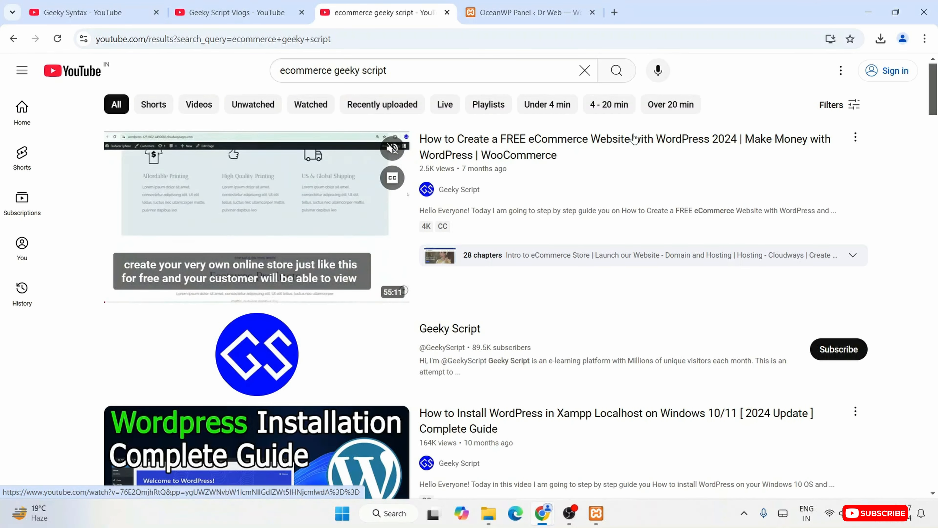
{"action": "scroll", "coordinate": [580, 199], "scroll_direction": "down", "scroll_amount": 2}
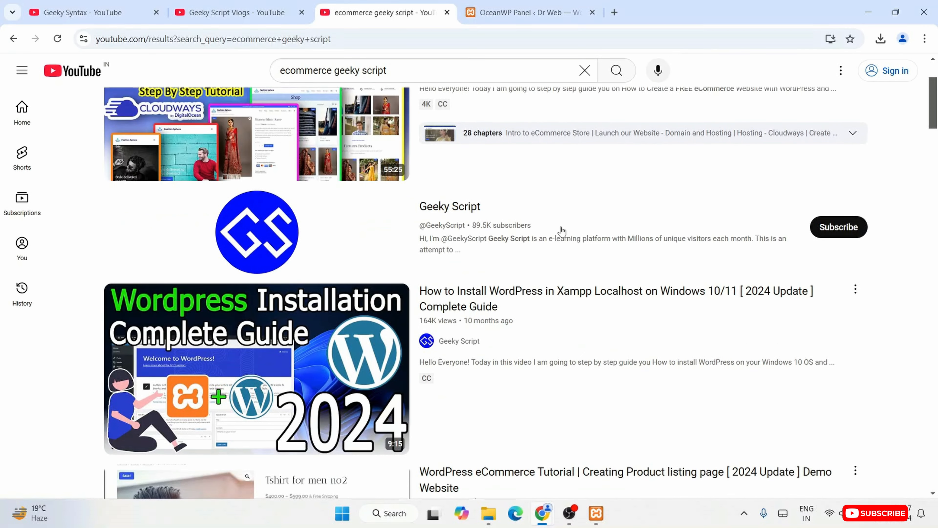
{"action": "scroll", "coordinate": [583, 155], "scroll_direction": "up", "scroll_amount": 2}
Return to the OceanWP Panel, open the imported Architect site and look through its home page sections
{"action": "left_click", "coordinate": [540, 11]}
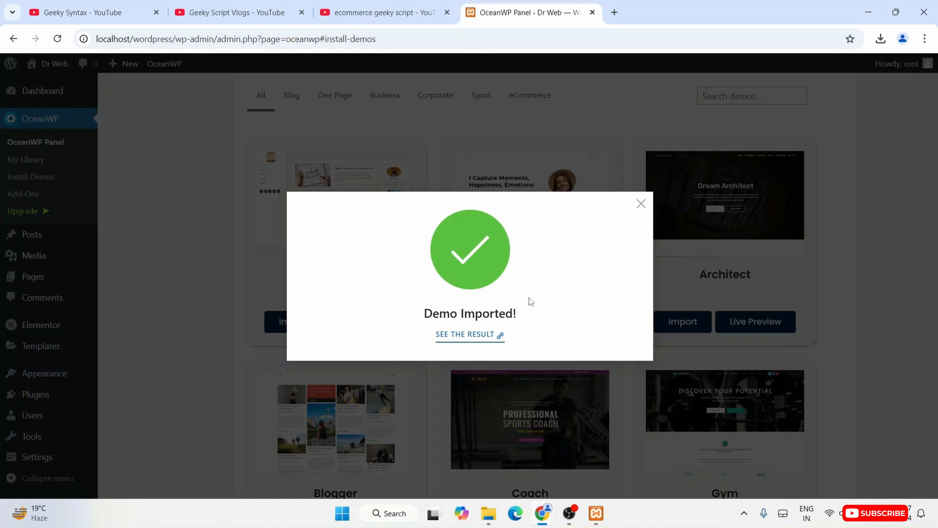
{"action": "left_click", "coordinate": [476, 335]}
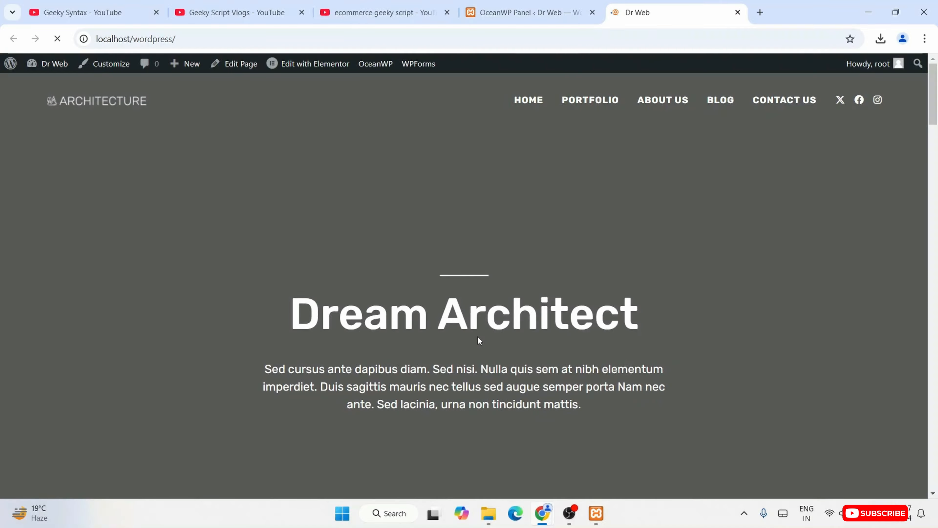
{"action": "scroll", "coordinate": [598, 256], "scroll_direction": "down", "scroll_amount": 20}
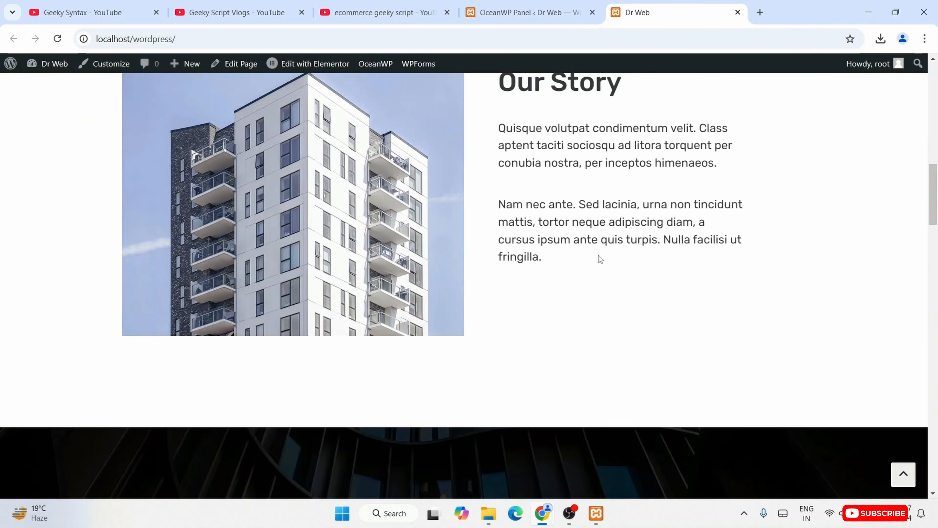
{"action": "scroll", "coordinate": [601, 259], "scroll_direction": "down", "scroll_amount": 20}
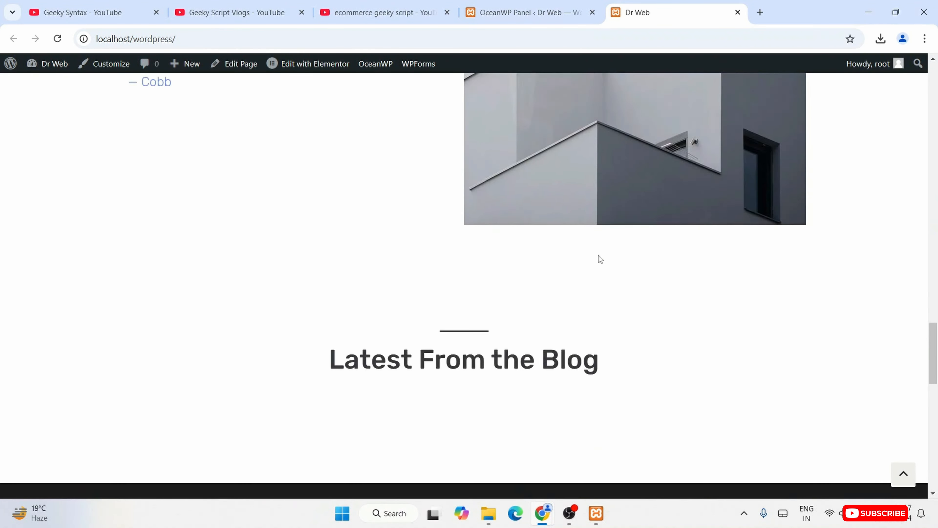
{"action": "scroll", "coordinate": [599, 258], "scroll_direction": "down", "scroll_amount": 5}
{"action": "scroll", "coordinate": [599, 257], "scroll_direction": "up", "scroll_amount": 20}
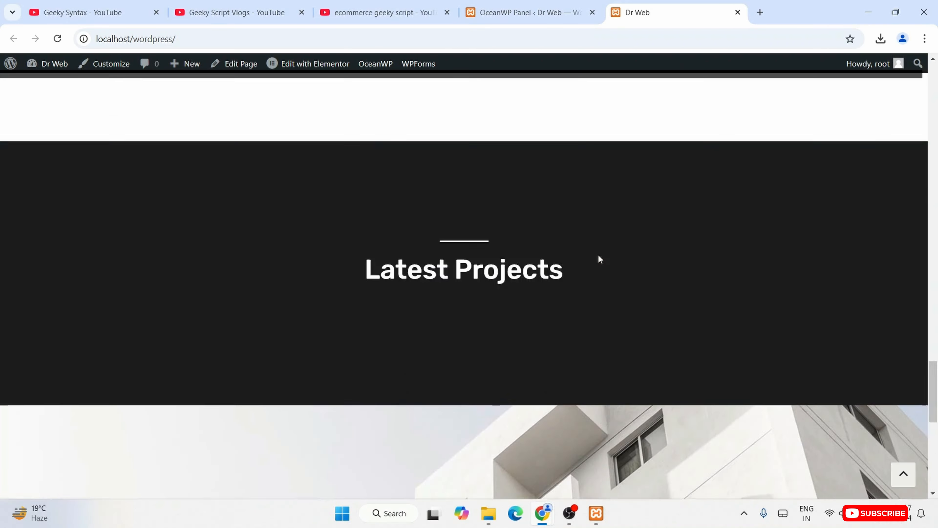
{"action": "scroll", "coordinate": [598, 256], "scroll_direction": "up", "scroll_amount": 10}
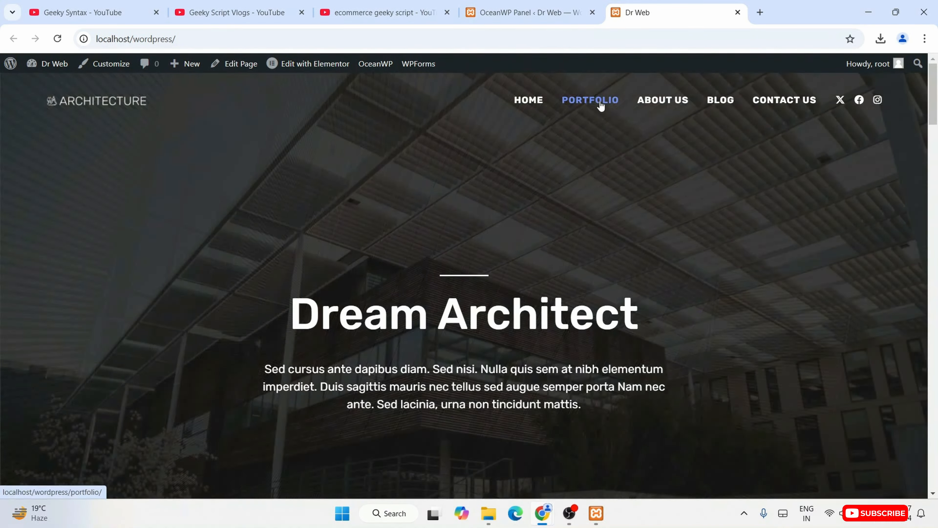
Open the imported site's Portfolio page and look it over down to the contact section
{"action": "left_click", "coordinate": [595, 104]}
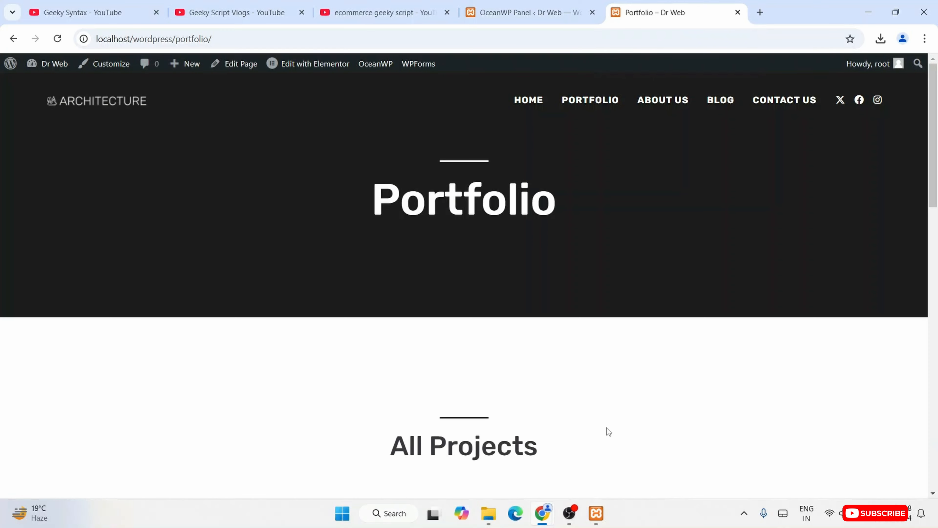
{"action": "scroll", "coordinate": [450, 378], "scroll_direction": "down", "scroll_amount": 15}
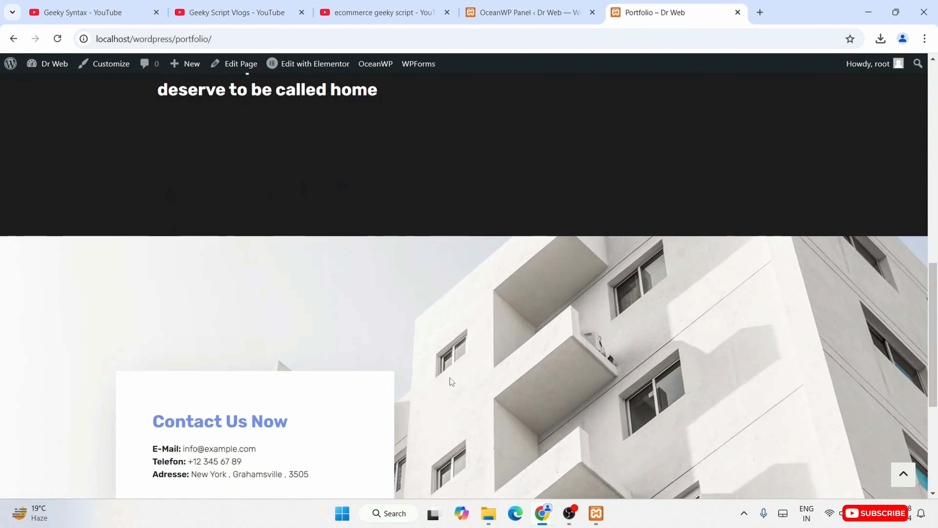
{"action": "scroll", "coordinate": [450, 378], "scroll_direction": "up", "scroll_amount": 15}
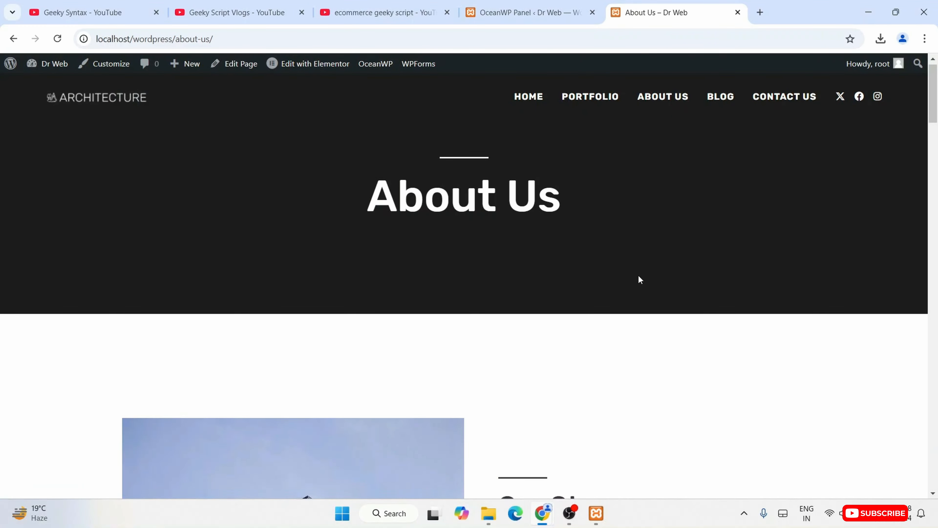
Open the imported site's About Us page and review its content down to the footer
{"action": "scroll", "coordinate": [638, 275], "scroll_direction": "down", "scroll_amount": 20}
{"action": "scroll", "coordinate": [638, 276], "scroll_direction": "down", "scroll_amount": 15}
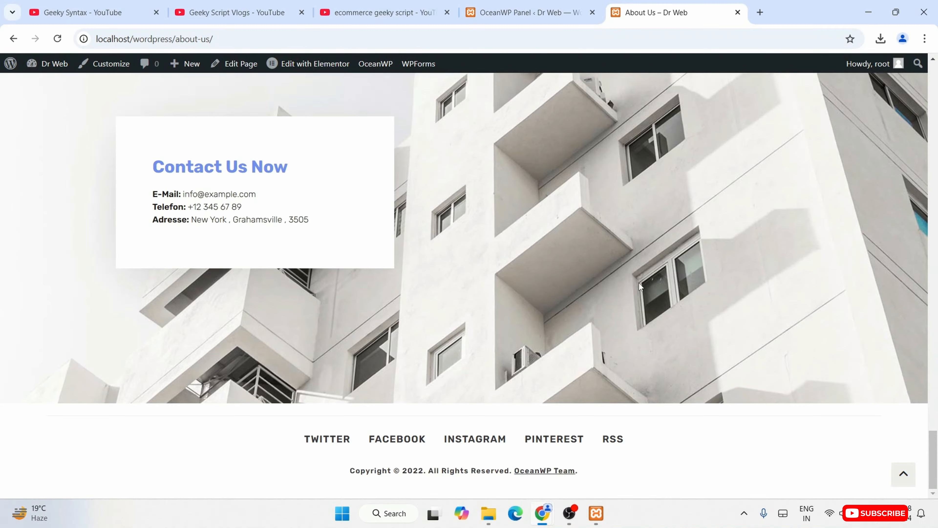
{"action": "scroll", "coordinate": [639, 284], "scroll_direction": "up", "scroll_amount": 20}
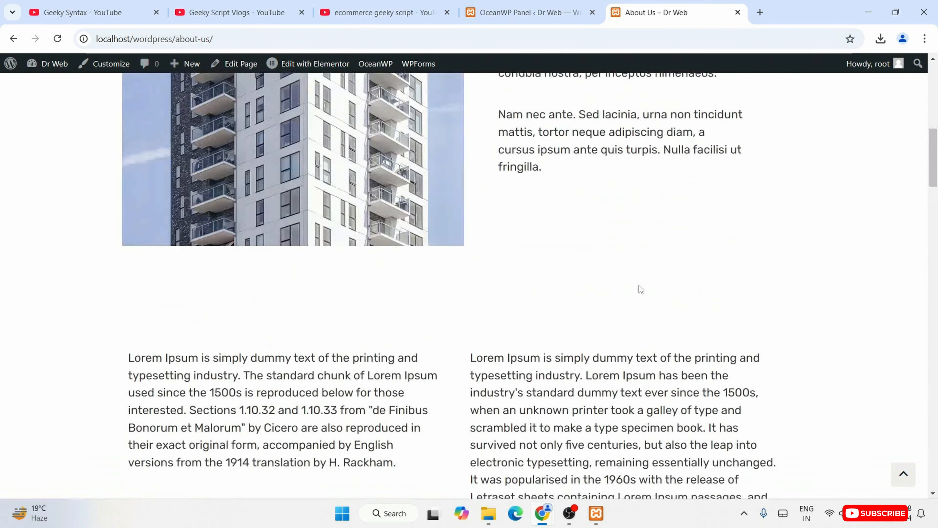
Open the imported site's Blog page and look over its list of posts
{"action": "scroll", "coordinate": [639, 285], "scroll_direction": "up", "scroll_amount": 10}
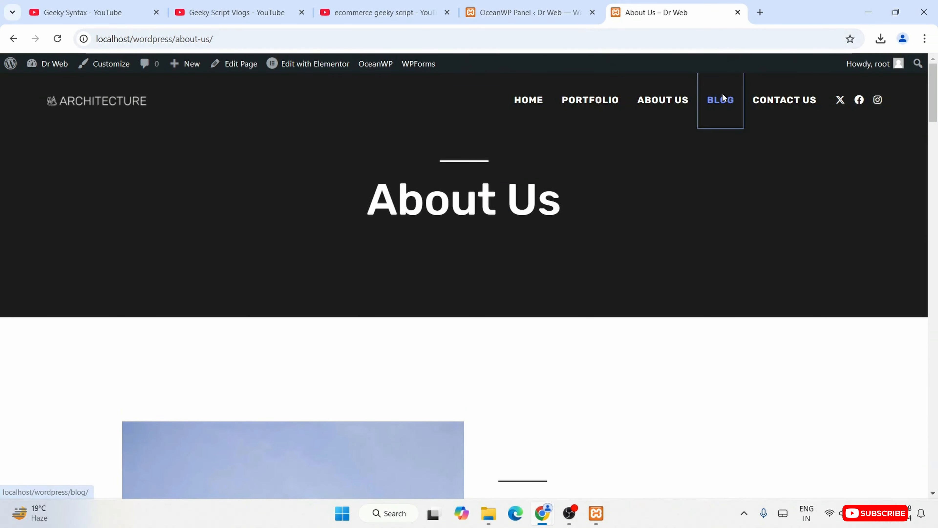
{"action": "left_click", "coordinate": [723, 94]}
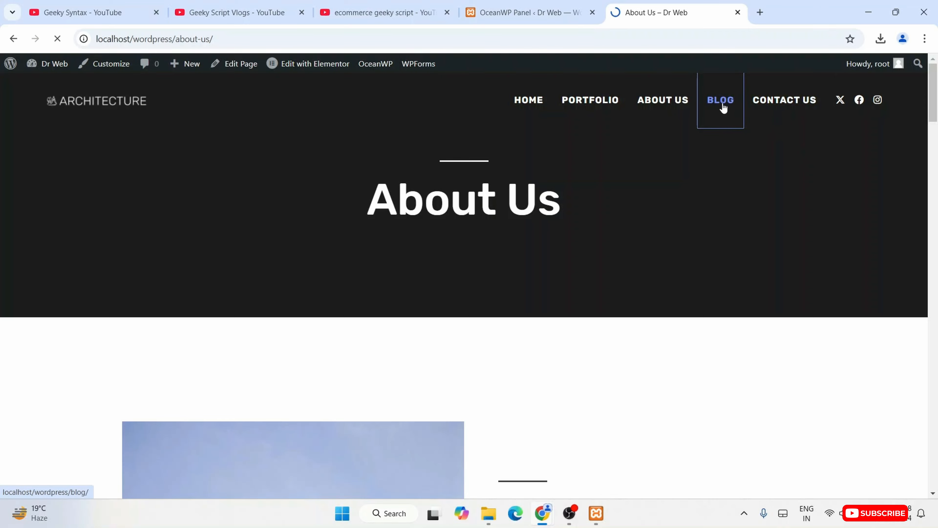
{"action": "scroll", "coordinate": [725, 226], "scroll_direction": "down", "scroll_amount": 15}
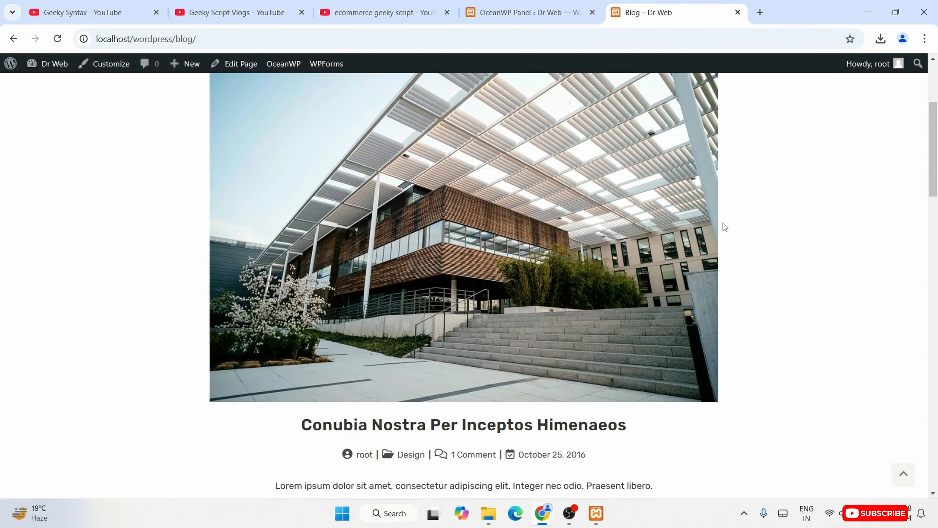
{"action": "scroll", "coordinate": [631, 243], "scroll_direction": "down", "scroll_amount": 10}
{"action": "scroll", "coordinate": [630, 249], "scroll_direction": "up", "scroll_amount": 8}
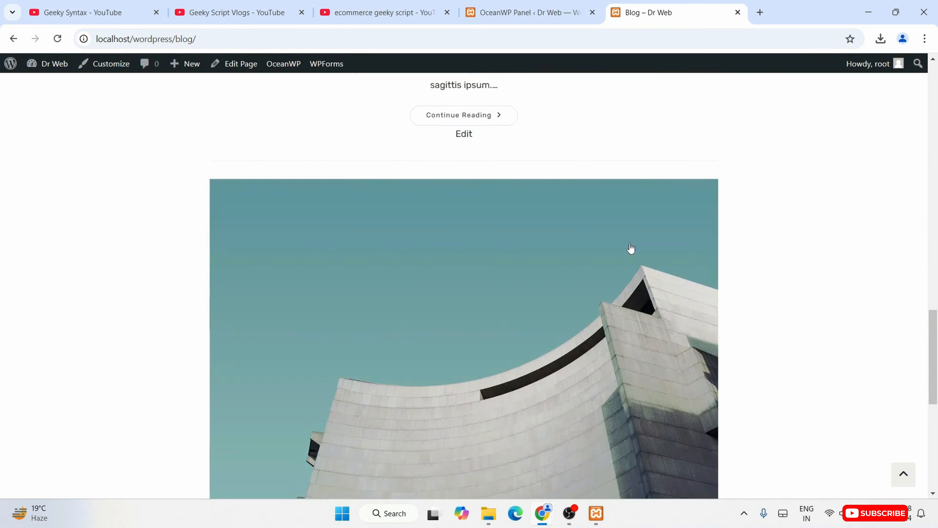
Open the "Pellentesque Nibh Aenean Quam In Scelerisque" post and review its text, sharing links, sidebar and "You Might Also Like" section
{"action": "left_click", "coordinate": [487, 313]}
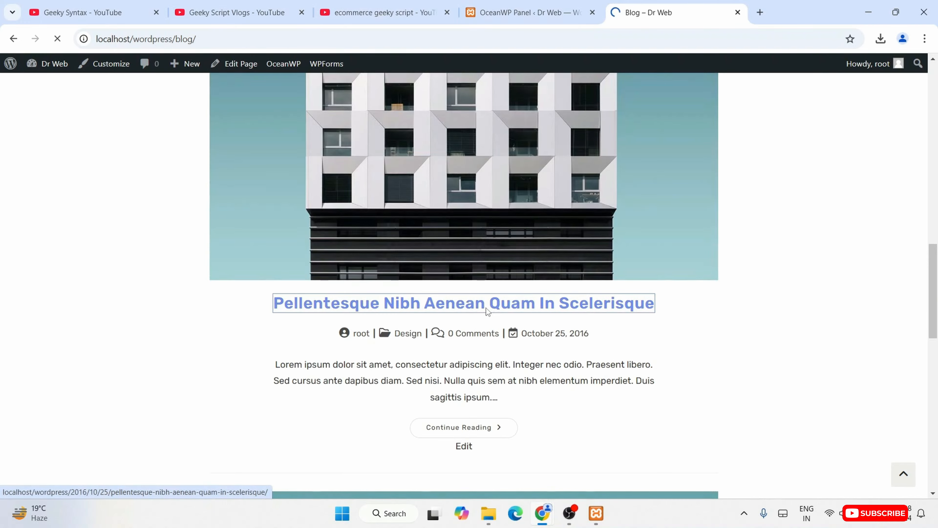
{"action": "scroll", "coordinate": [562, 275], "scroll_direction": "down", "scroll_amount": 6}
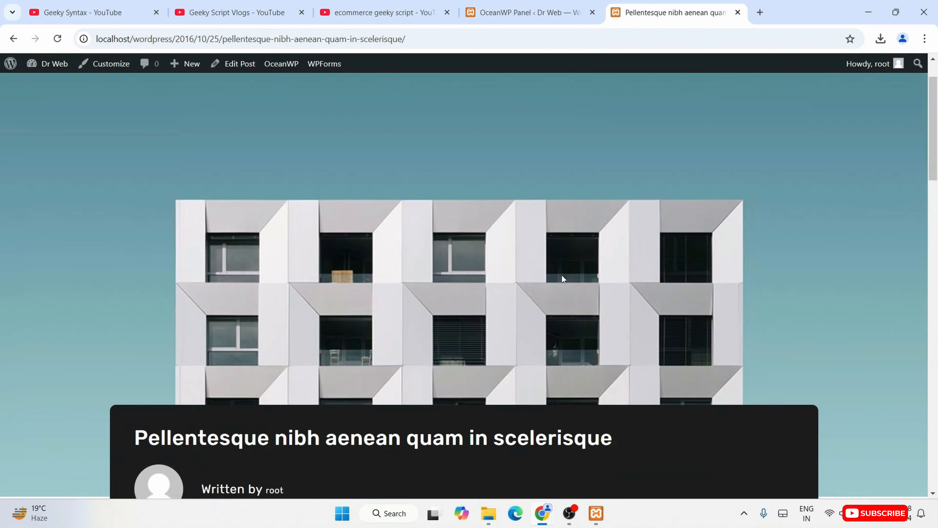
{"action": "scroll", "coordinate": [396, 284], "scroll_direction": "down", "scroll_amount": 15}
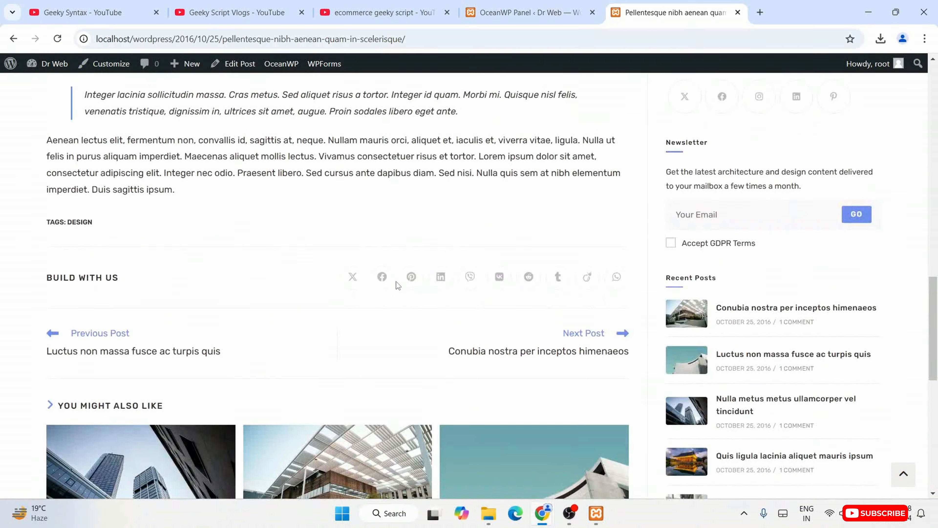
{"action": "scroll", "coordinate": [396, 282], "scroll_direction": "up", "scroll_amount": 7}
{"action": "scroll", "coordinate": [517, 323], "scroll_direction": "down", "scroll_amount": 10}
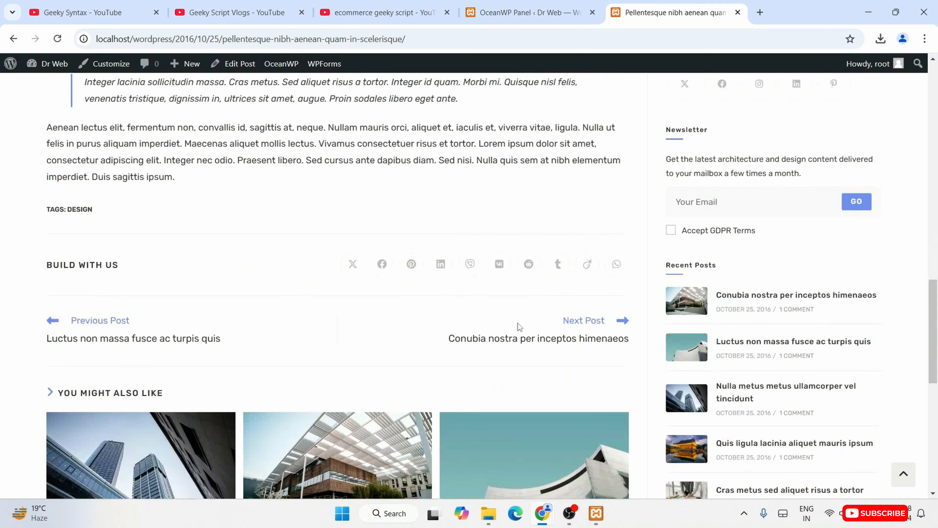
{"action": "scroll", "coordinate": [519, 327], "scroll_direction": "up", "scroll_amount": 10}
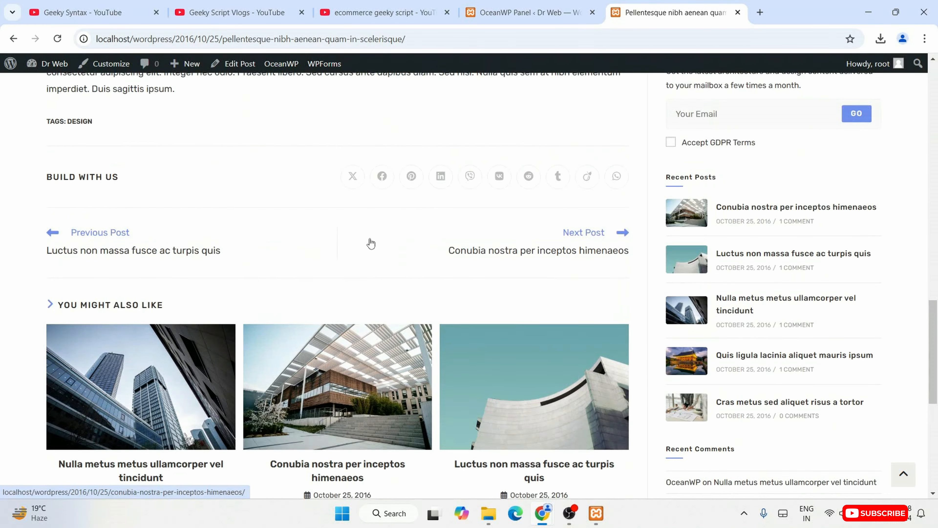
{"action": "scroll", "coordinate": [369, 243], "scroll_direction": "down", "scroll_amount": 5}
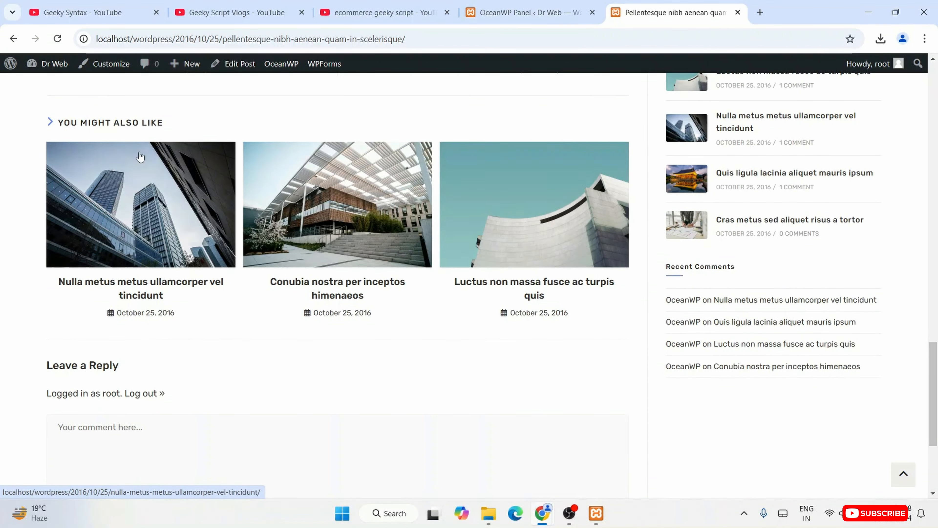
{"action": "left_click_drag", "start_coordinate": [47, 121], "coordinate": [311, 132]}
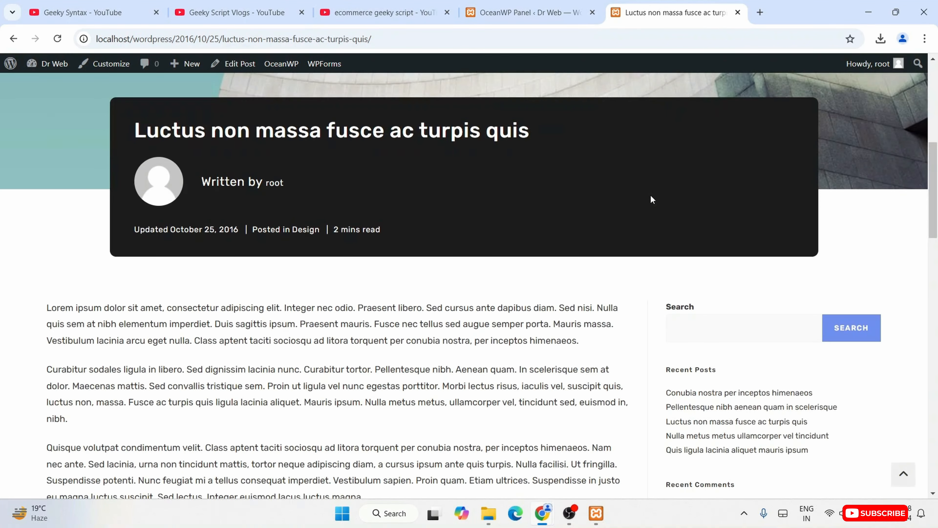
Open the site's Contact Us page and look over its contact details and the sections below them
{"action": "scroll", "coordinate": [651, 195], "scroll_direction": "up", "scroll_amount": 13}
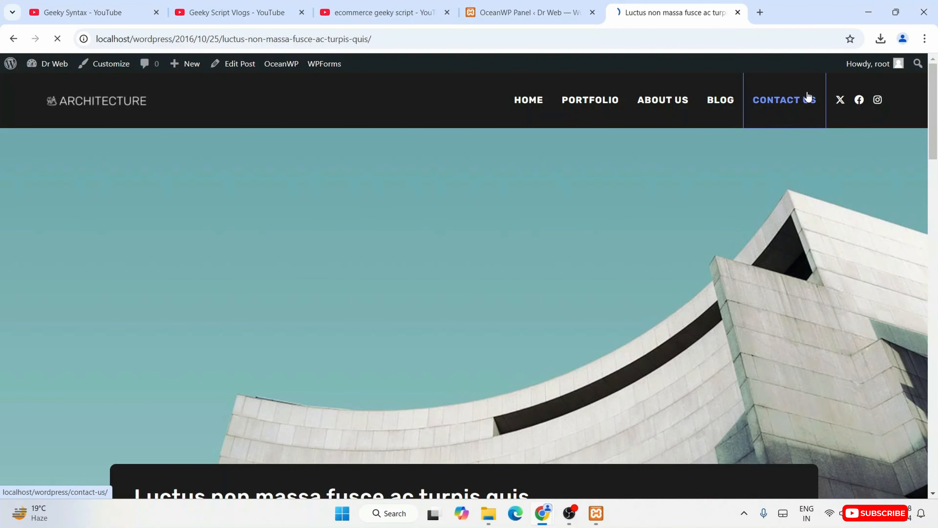
{"action": "scroll", "coordinate": [536, 306], "scroll_direction": "down", "scroll_amount": 5}
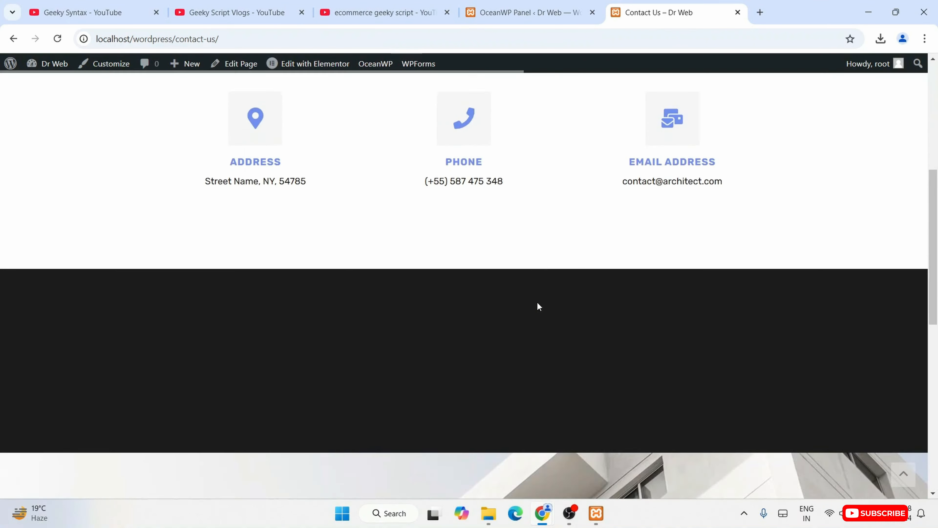
{"action": "scroll", "coordinate": [540, 306], "scroll_direction": "up", "scroll_amount": 3}
{"action": "scroll", "coordinate": [541, 306], "scroll_direction": "down", "scroll_amount": 8}
{"action": "scroll", "coordinate": [638, 358], "scroll_direction": "up", "scroll_amount": 10}
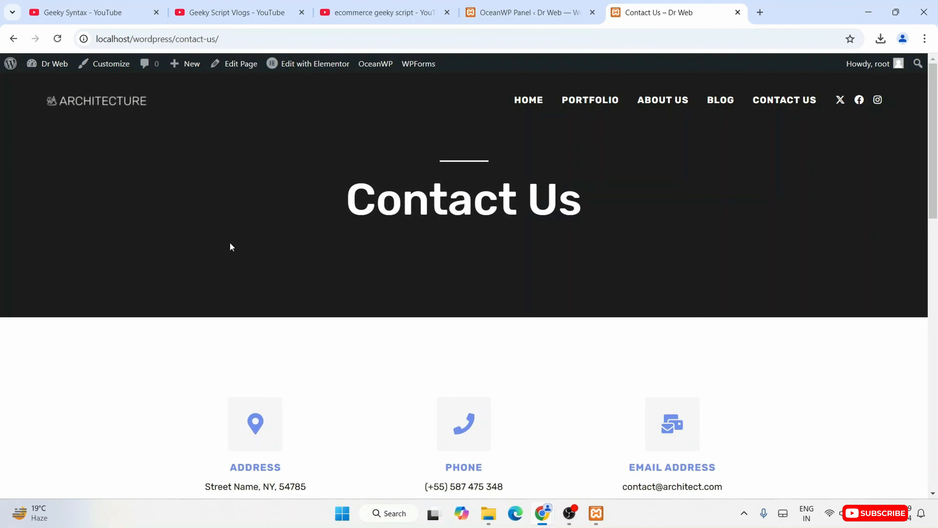
Open the site's home page in the Elementor editor and skip the AI features notification
{"action": "left_click", "coordinate": [518, 104]}
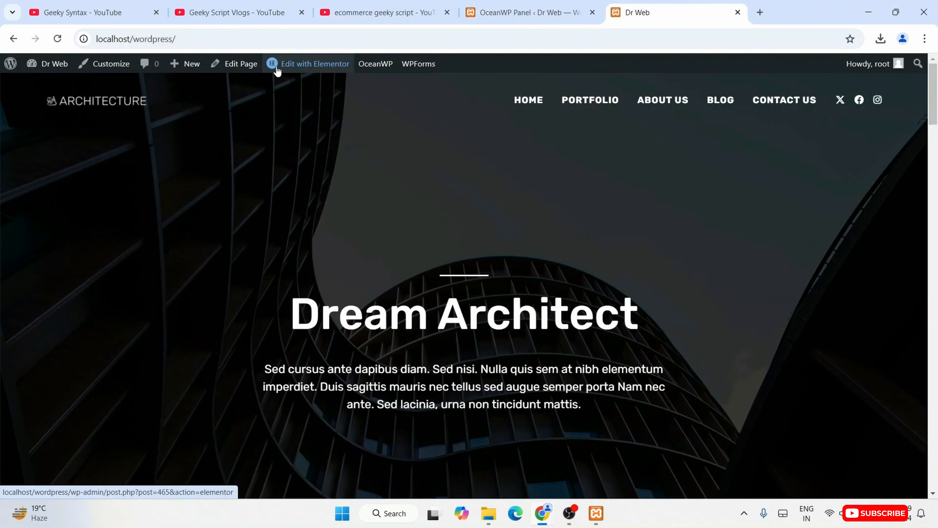
{"action": "left_click", "coordinate": [297, 67]}
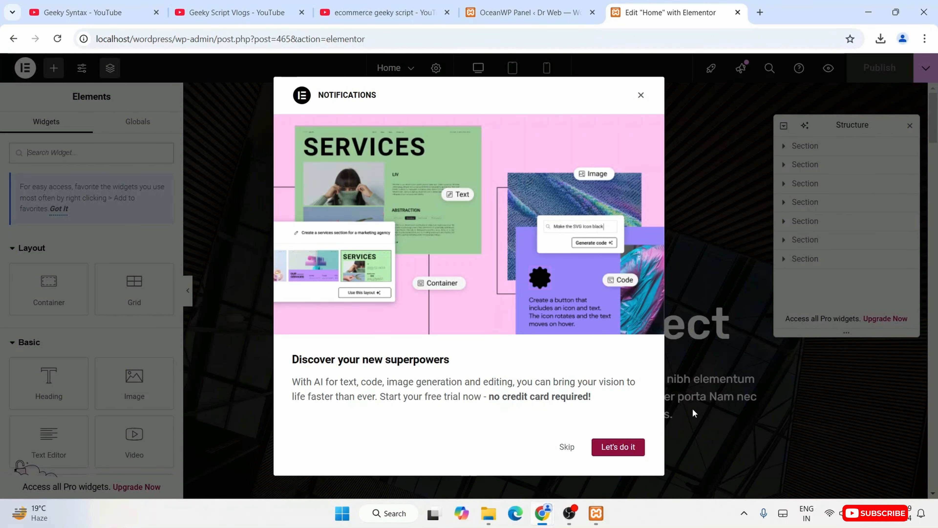
{"action": "left_click", "coordinate": [567, 447]}
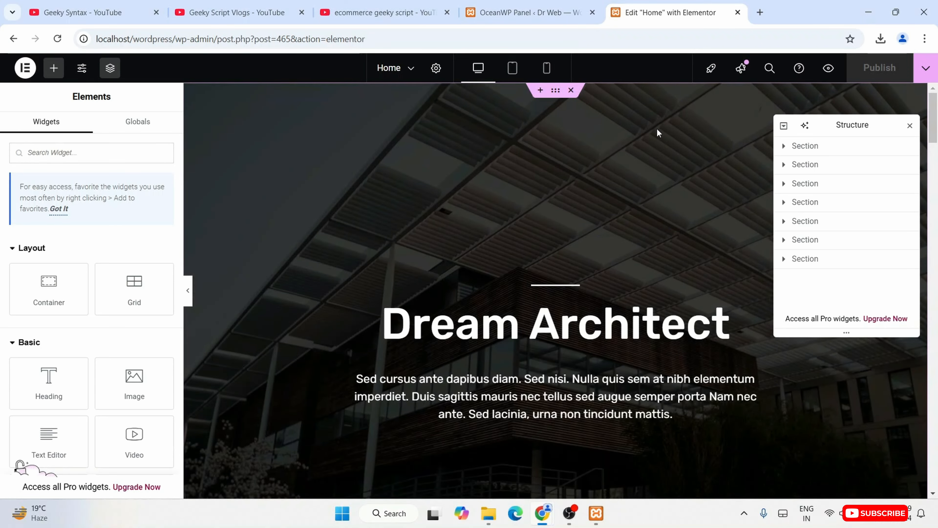
{"action": "scroll", "coordinate": [638, 189], "scroll_direction": "down", "scroll_amount": 4}
{"action": "scroll", "coordinate": [627, 277], "scroll_direction": "up", "scroll_amount": 4}
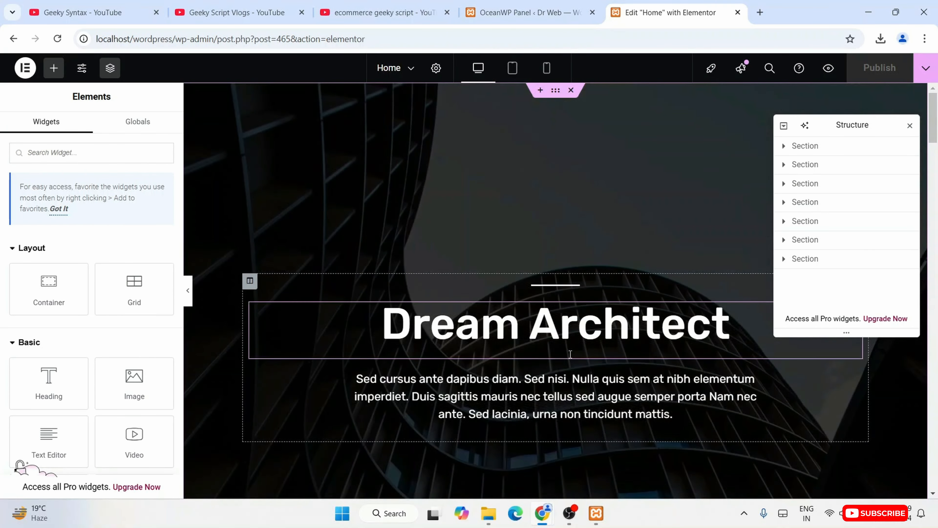
Change the home page's "Dream Architect" heading to "Dr Web"
{"action": "left_click", "coordinate": [570, 354]}
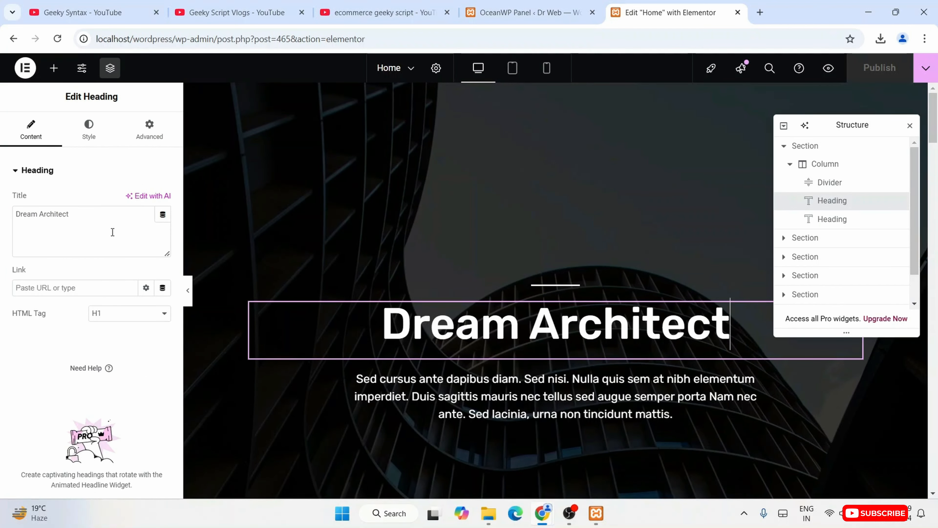
{"action": "left_click_drag", "start_coordinate": [118, 217], "coordinate": [1, 217]}
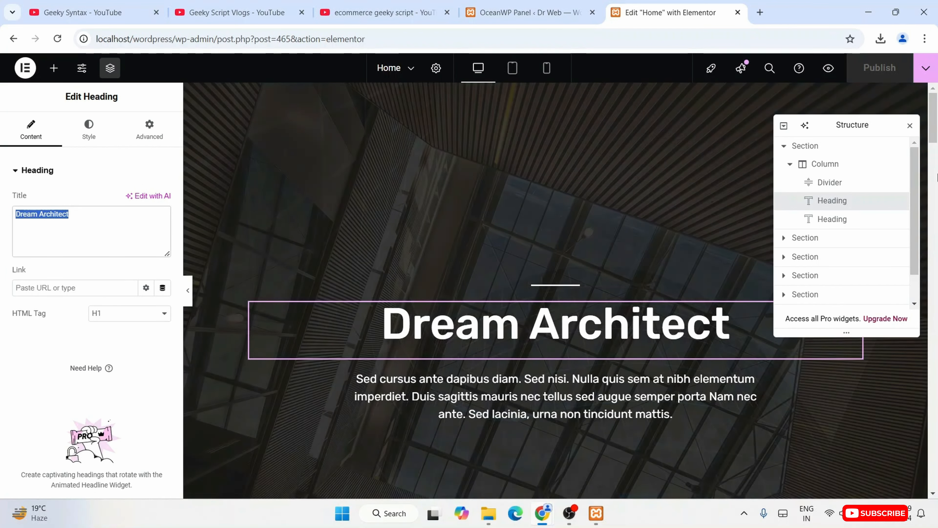
{"action": "type", "text": "Dr Web"}
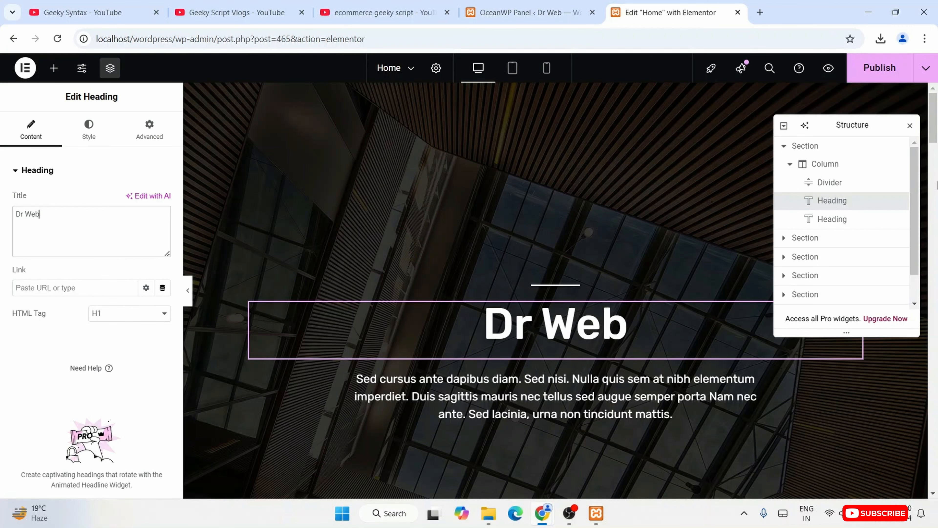
Replace the text below the Dr Web heading with the "What is Lorem Ipsum?" paragraph from lipsum.com, found by searching Google for lorem ipsum
{"action": "scroll", "coordinate": [621, 369], "scroll_direction": "down", "scroll_amount": 2}
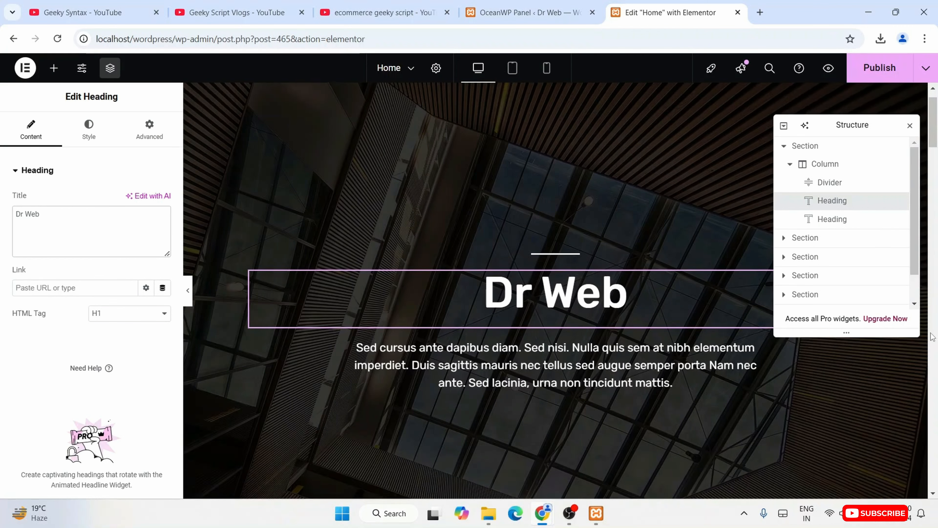
{"action": "left_click", "coordinate": [633, 326]}
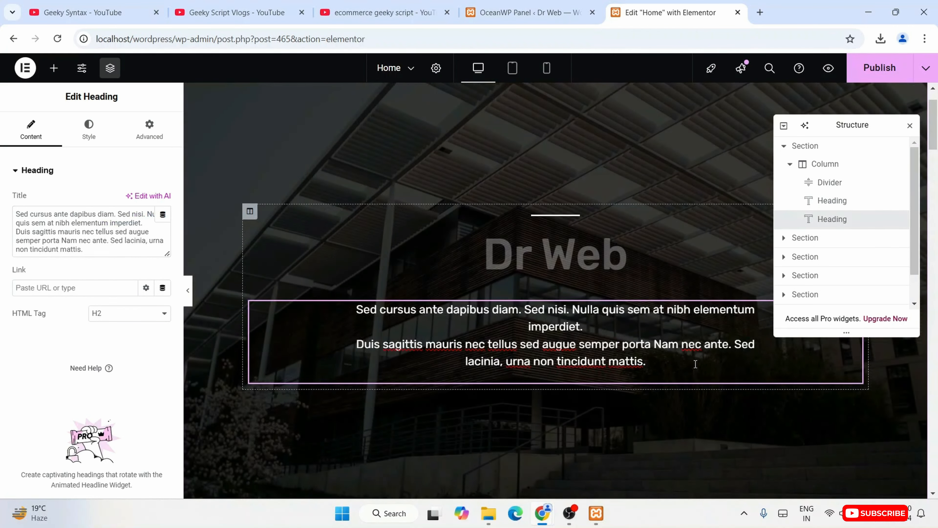
{"action": "left_click_drag", "start_coordinate": [660, 364], "coordinate": [11, 199]}
{"action": "left_click", "coordinate": [554, 346]}
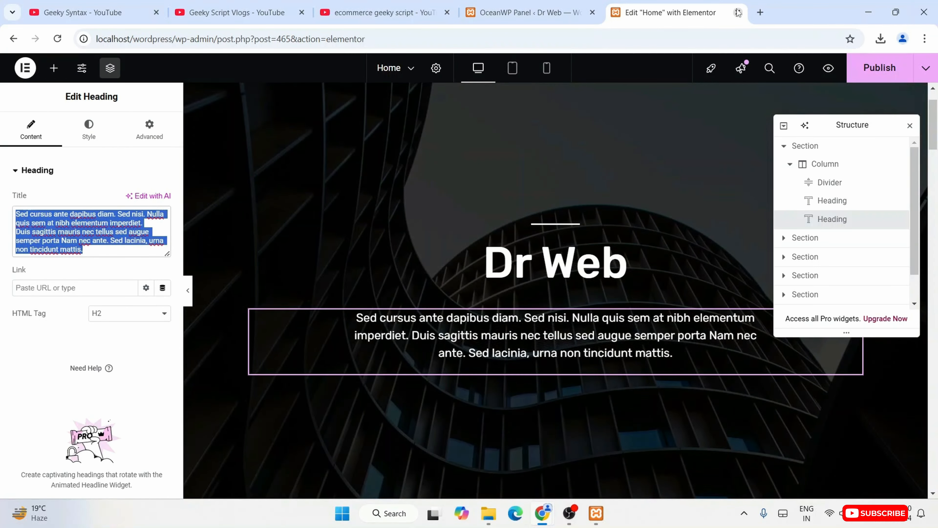
{"action": "left_click", "coordinate": [760, 12]}
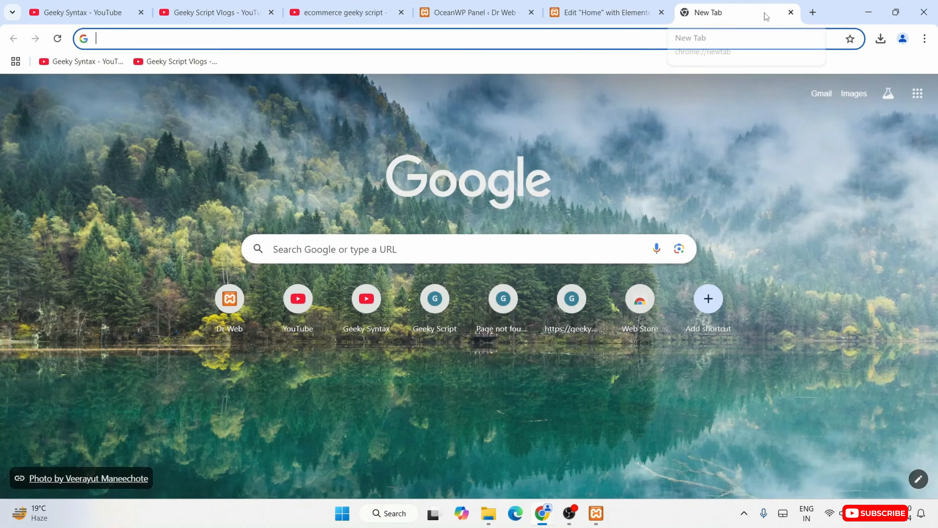
{"action": "type", "text": "loriam"}
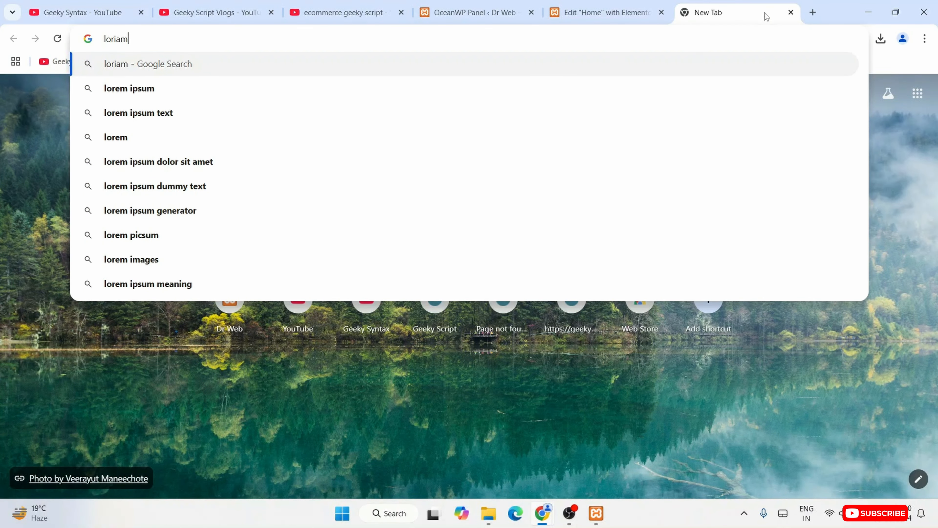
{"action": "key", "text": "Down"}
{"action": "key", "text": "Return"}
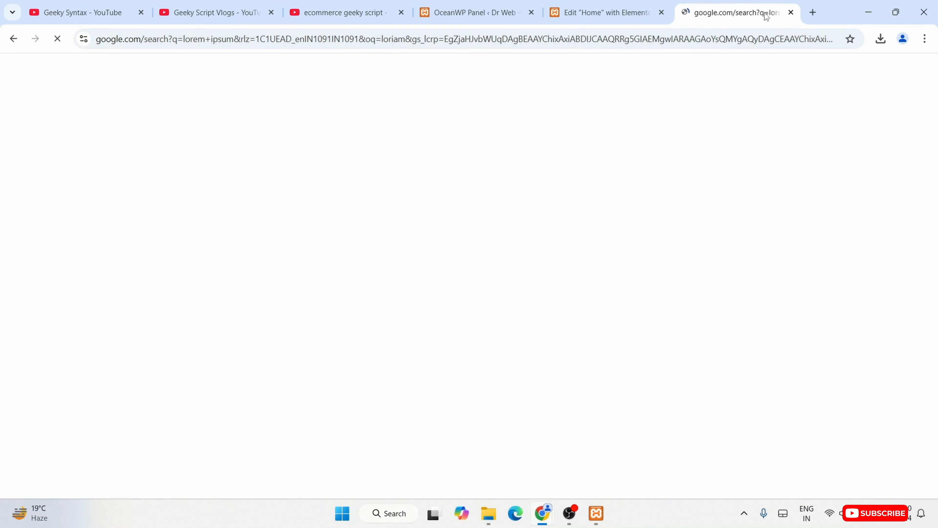
{"action": "left_click", "coordinate": [325, 190]}
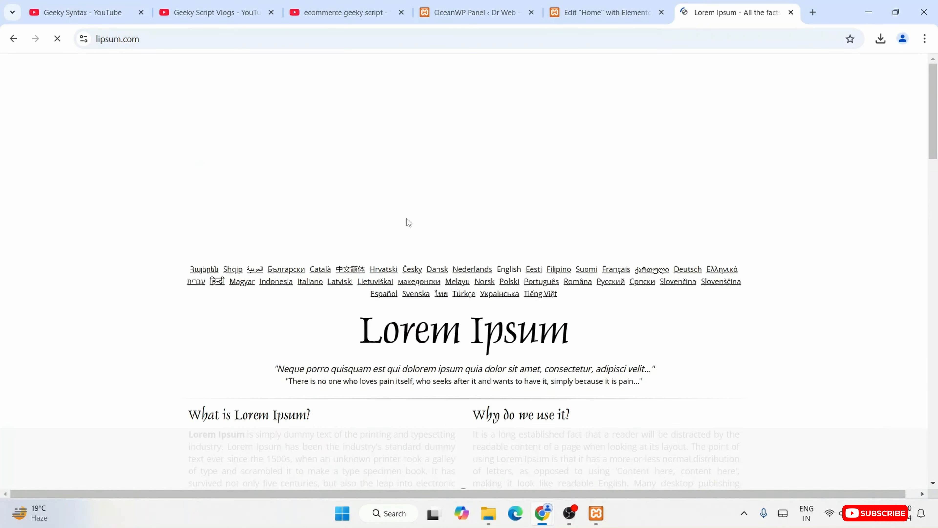
{"action": "scroll", "coordinate": [407, 219], "scroll_direction": "down", "scroll_amount": 5}
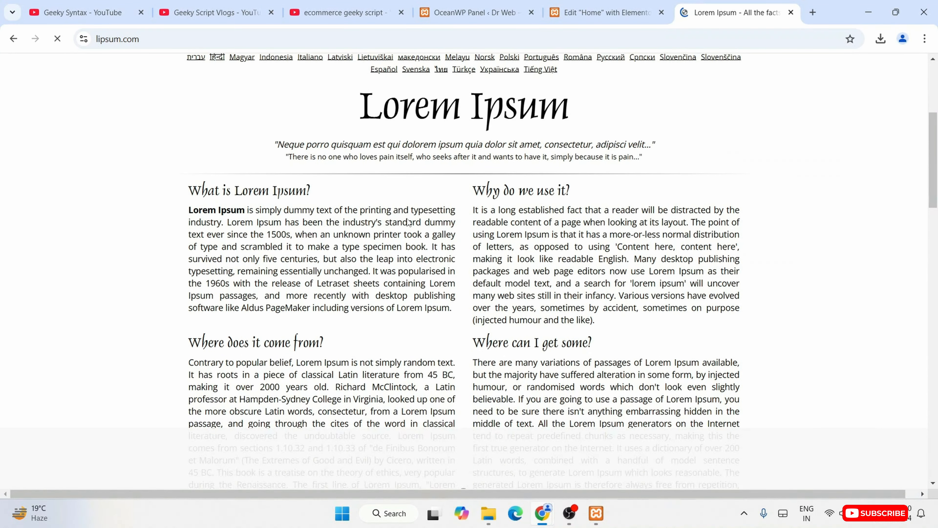
{"action": "scroll", "coordinate": [409, 222], "scroll_direction": "down", "scroll_amount": 2}
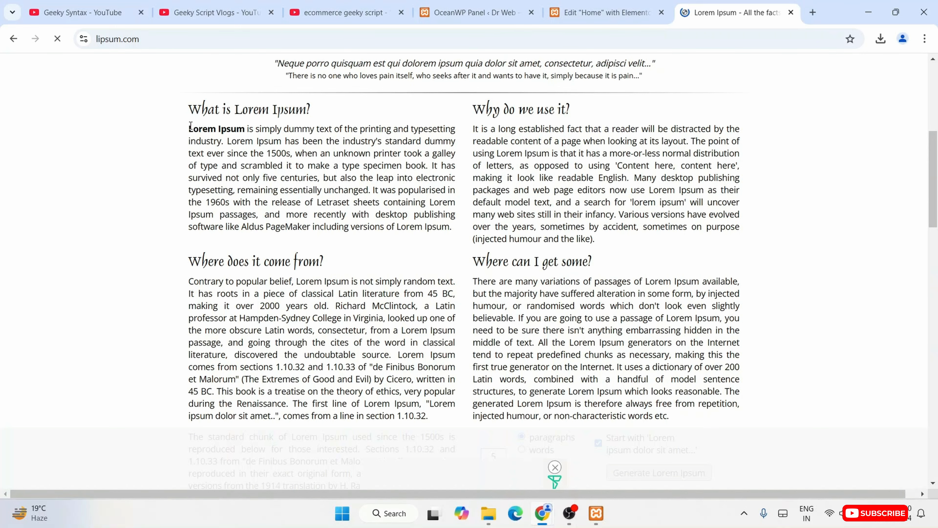
{"action": "key", "text": "ctrl+shift+Tab"}
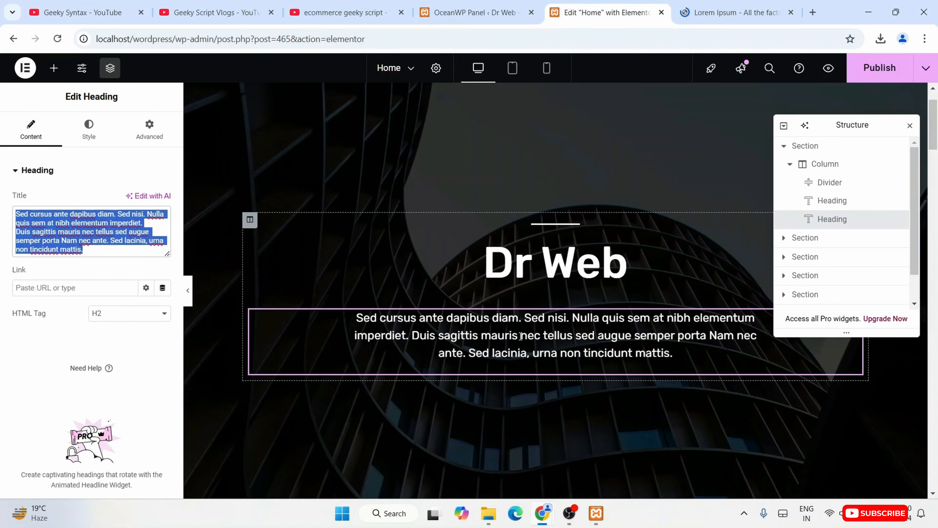
{"action": "type", "text": "Lorem Ipsum is simply dummy text of the printing and typesetting industry. Lorem Ipsum has been the industry's standard dummy text ever since the 1500s, when an unknown printer took a galley of type and scrambled it to make a type specimen book. It has survived not only five centuries, but also the leap into electronic typesetting, remaining essentially unchanged. It was popularised in the 1960s with the release of Letraset sheets containing Lorem Ipsum passages, and more recently with desktop publishing software like Aldus PageMaker including versions of Lorem Ipsum."}
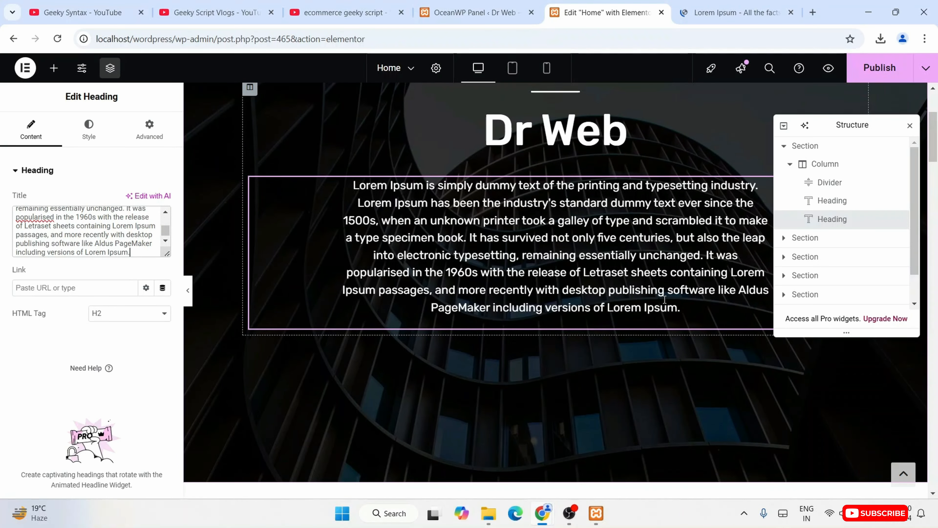
Remove all the slideshow background images from the home page section that holds the Dr Web heading
{"action": "scroll", "coordinate": [547, 121], "scroll_direction": "up", "scroll_amount": 4}
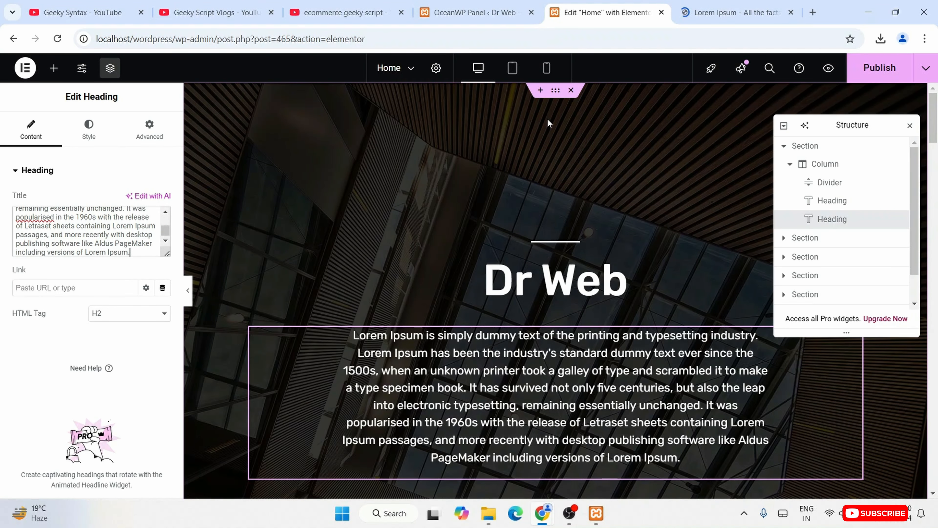
{"action": "left_click", "coordinate": [556, 91]}
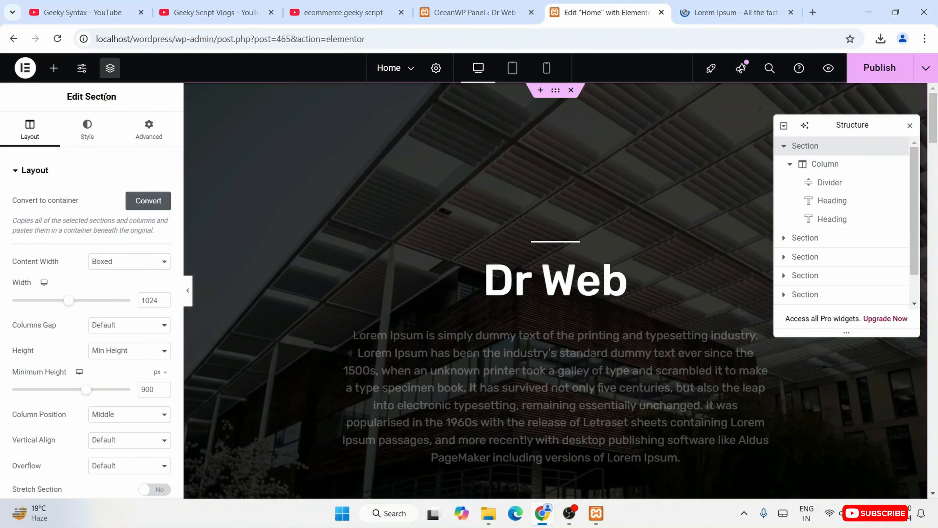
{"action": "left_click", "coordinate": [94, 132]}
{"action": "scroll", "coordinate": [67, 233], "scroll_direction": "down", "scroll_amount": 2}
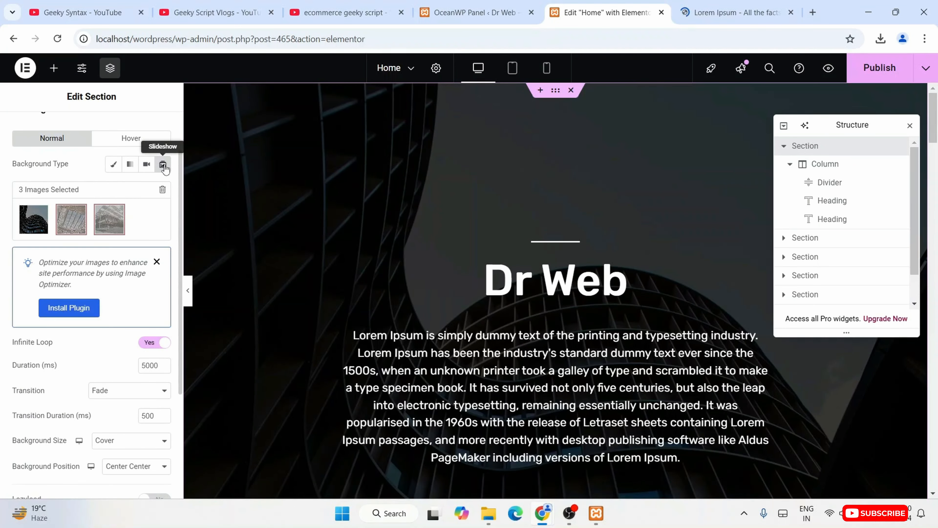
{"action": "left_click", "coordinate": [163, 190]}
{"action": "left_click", "coordinate": [567, 311]}
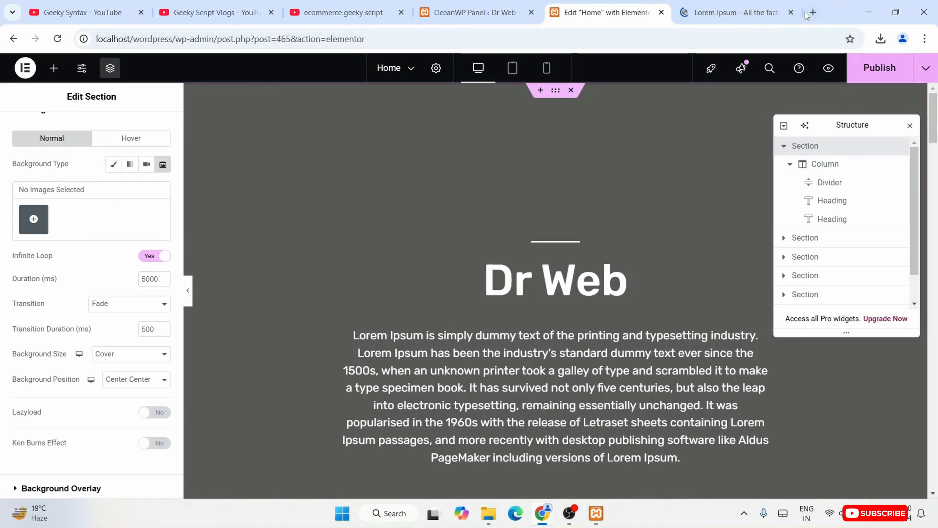
Search Google for pixabay in a new browser tab and open the Pixabay website
{"action": "left_click", "coordinate": [813, 13]}
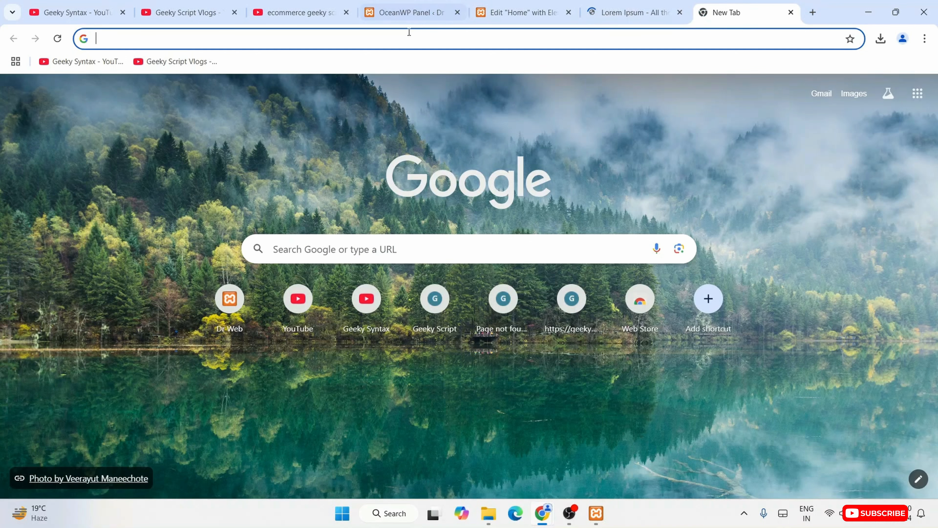
{"action": "type", "text": "pix"}
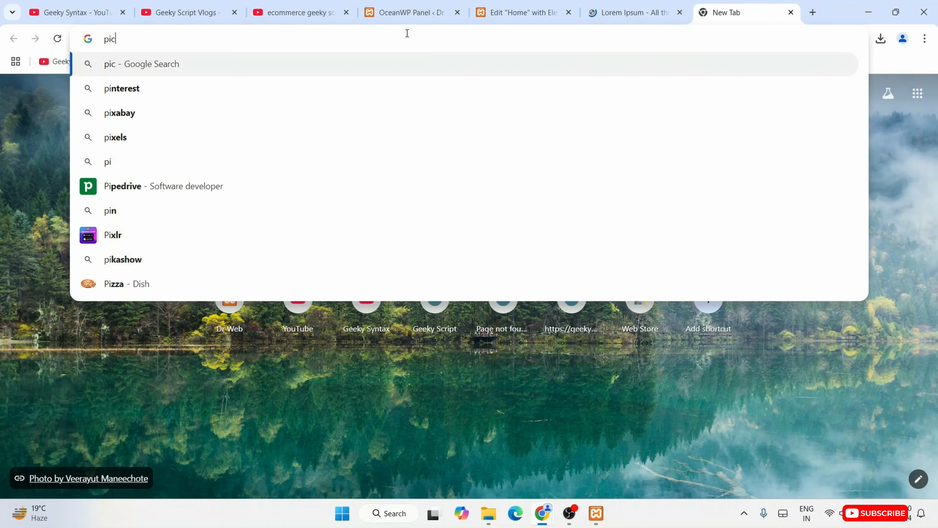
{"action": "type", "text": "a"}
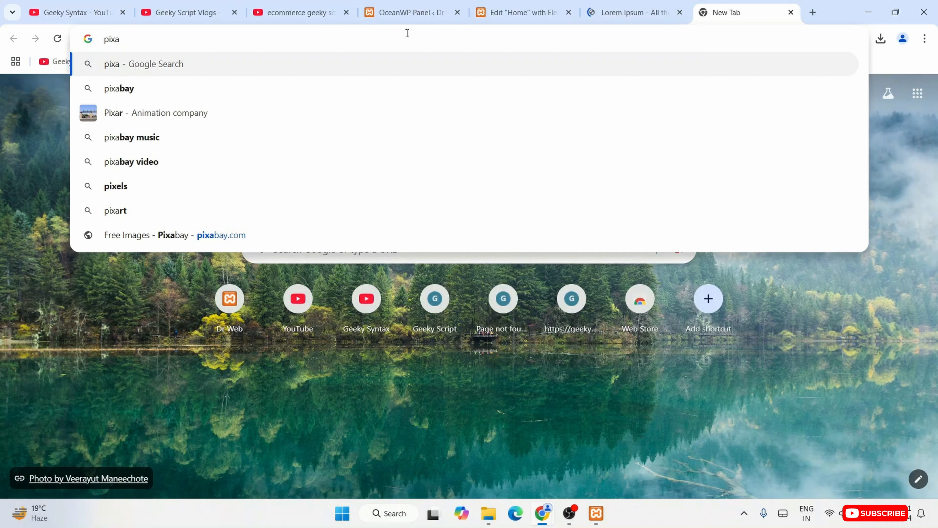
{"action": "key", "text": "Down"}
{"action": "key", "text": "Return"}
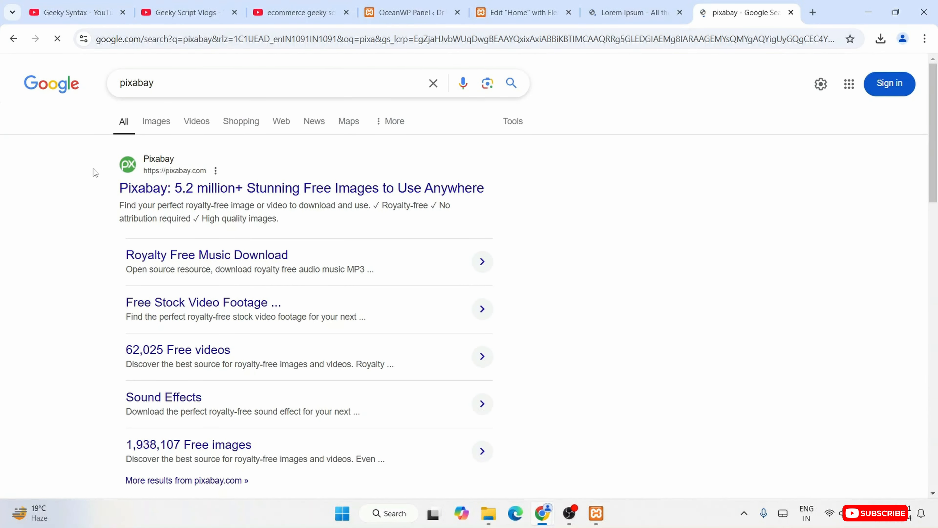
{"action": "left_click", "coordinate": [248, 185]}
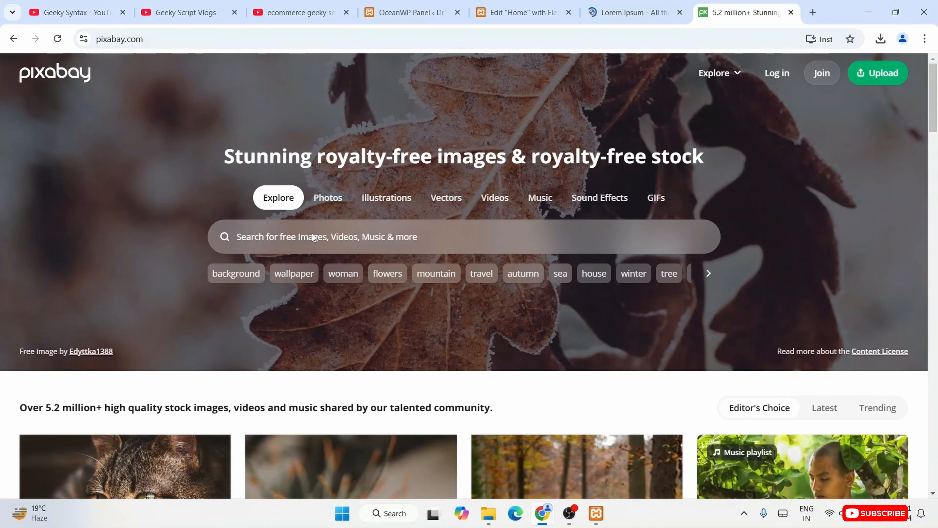
Search Pixabay for free "website" images
{"action": "left_click", "coordinate": [312, 233]}
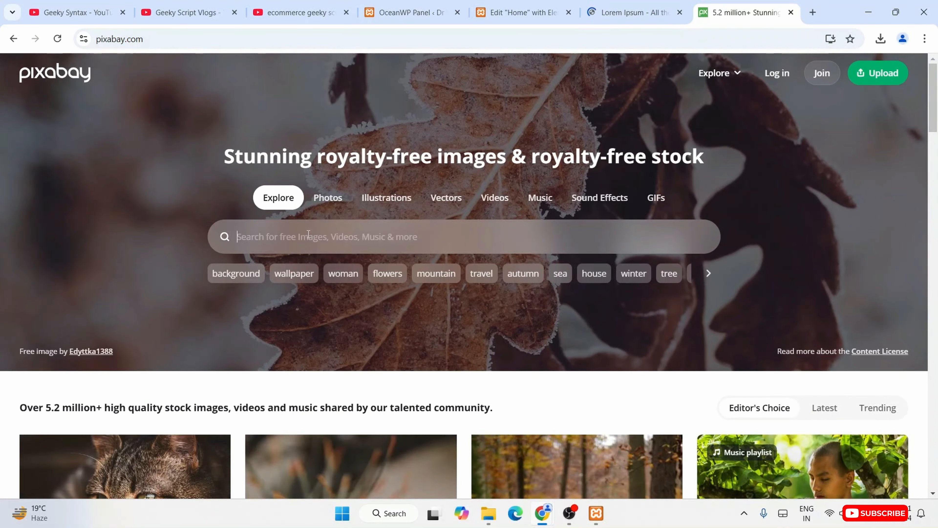
{"action": "type", "text": "webs"}
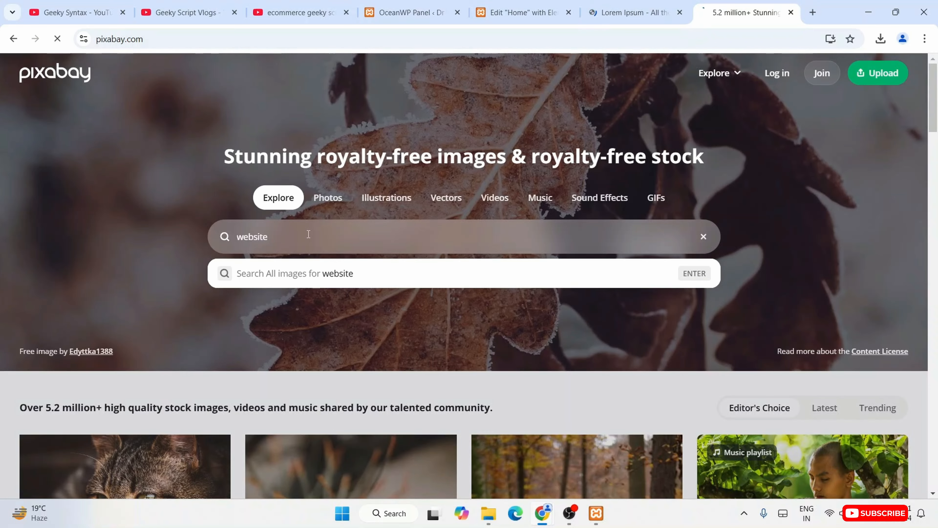
{"action": "type", "text": "ite"}
{"action": "key", "text": "Return"}
Find the illustration of a man at a computer desk with a robot on a light bulb and download it at 1920×1079
{"action": "scroll", "coordinate": [659, 236], "scroll_direction": "down", "scroll_amount": 5}
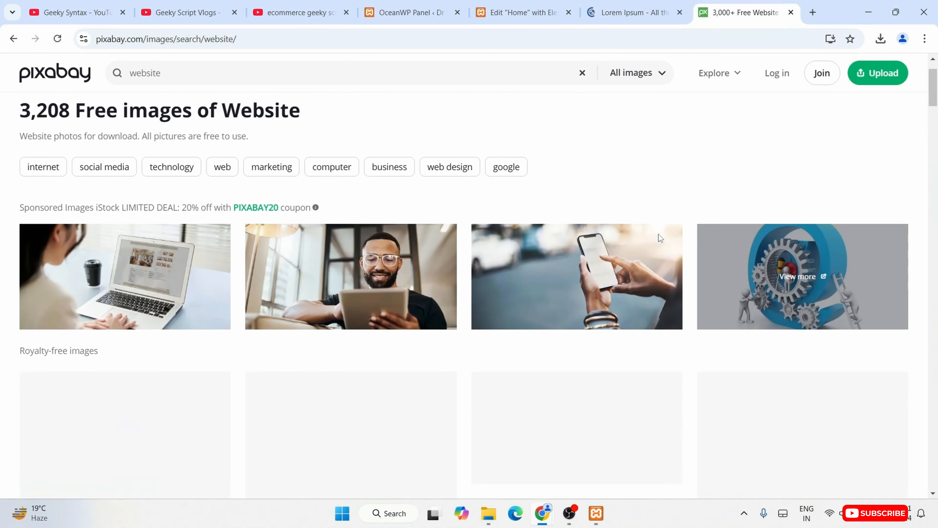
{"action": "scroll", "coordinate": [660, 238], "scroll_direction": "down", "scroll_amount": 3}
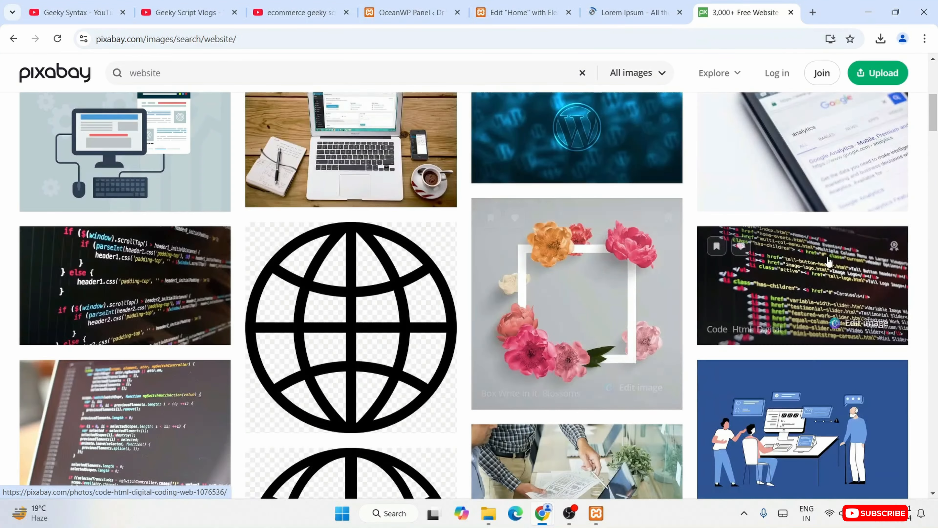
{"action": "scroll", "coordinate": [582, 296], "scroll_direction": "down", "scroll_amount": 3}
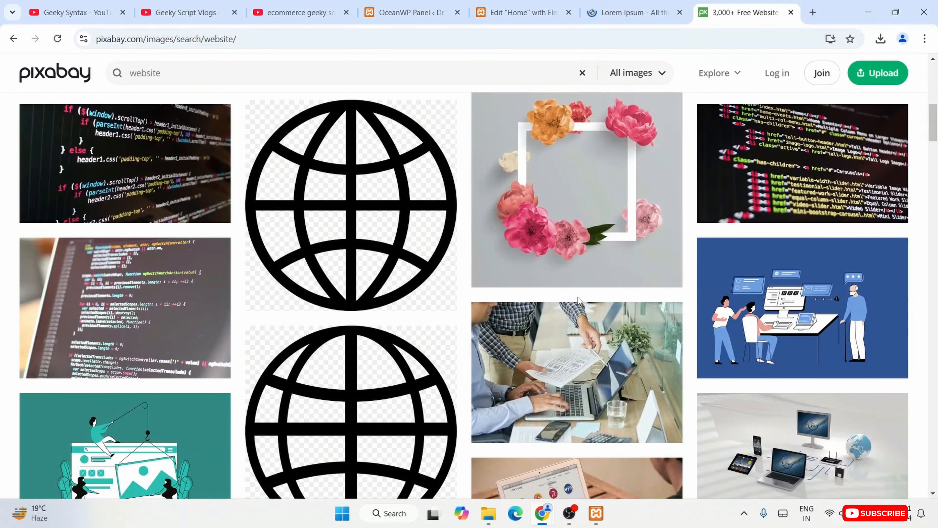
{"action": "scroll", "coordinate": [582, 297], "scroll_direction": "down", "scroll_amount": 15}
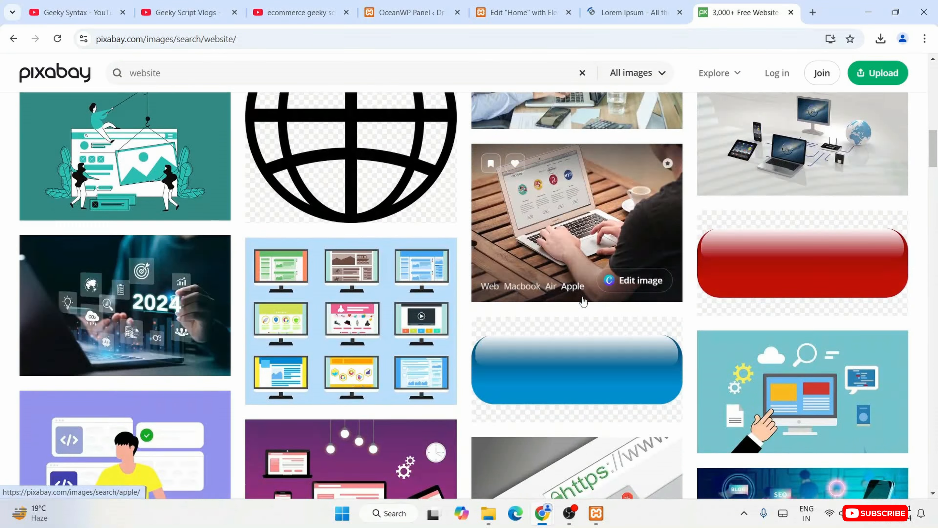
{"action": "scroll", "coordinate": [582, 300], "scroll_direction": "down", "scroll_amount": 5}
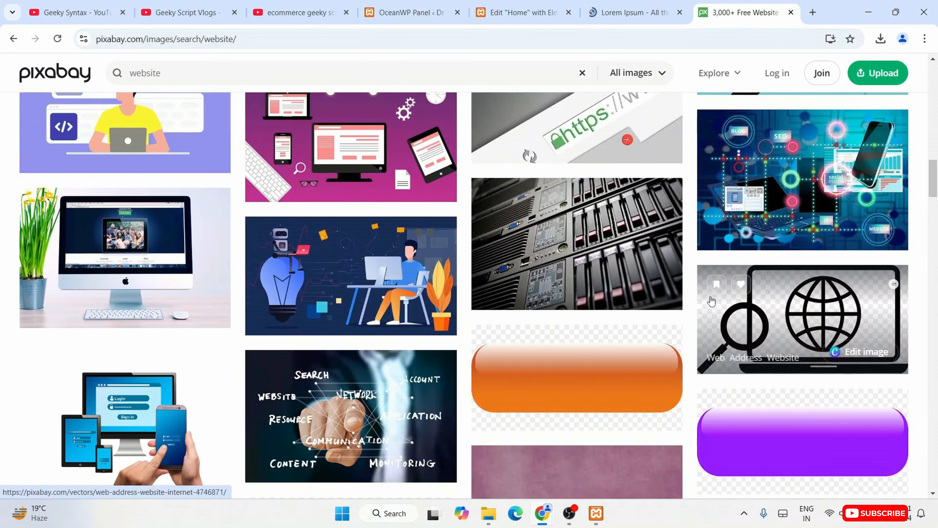
{"action": "scroll", "coordinate": [711, 301], "scroll_direction": "down", "scroll_amount": 2}
{"action": "scroll", "coordinate": [547, 375], "scroll_direction": "up", "scroll_amount": 1}
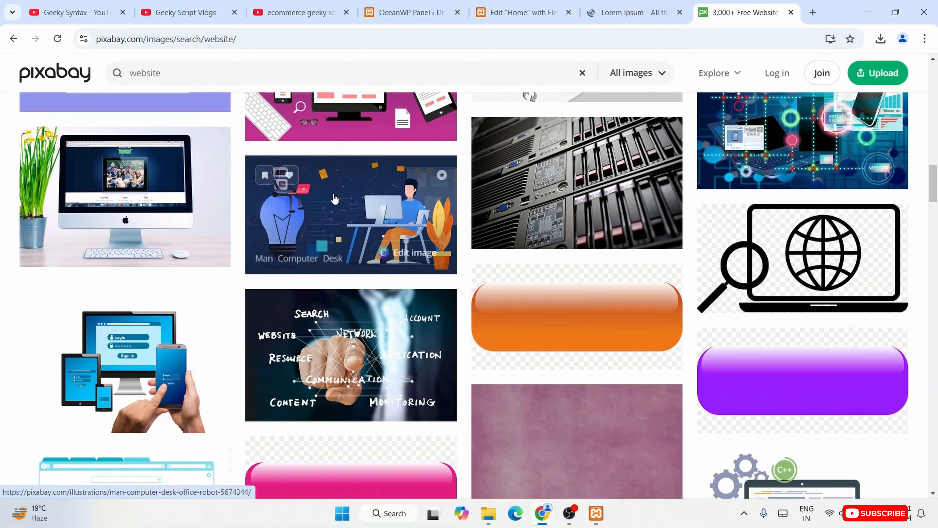
{"action": "left_click", "coordinate": [334, 199]}
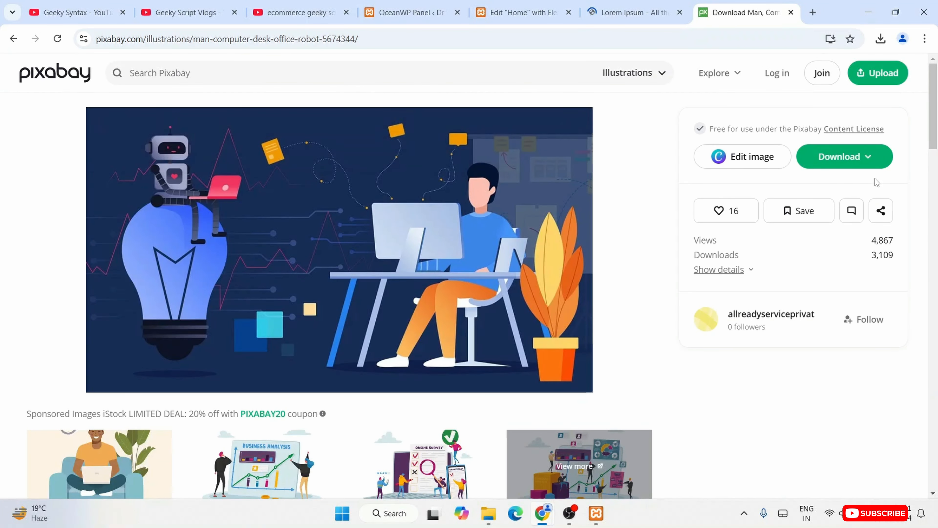
{"action": "left_click", "coordinate": [828, 159]}
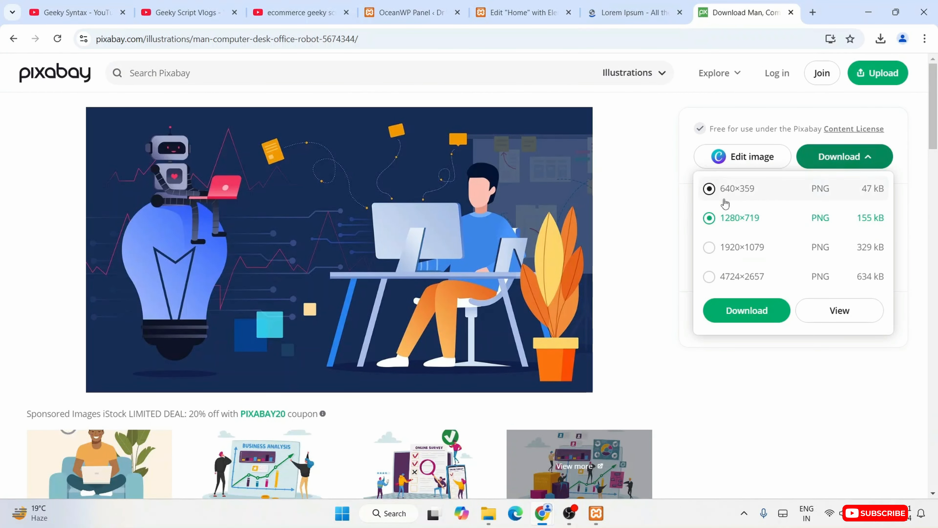
{"action": "left_click", "coordinate": [737, 247]}
{"action": "left_click", "coordinate": [746, 310]}
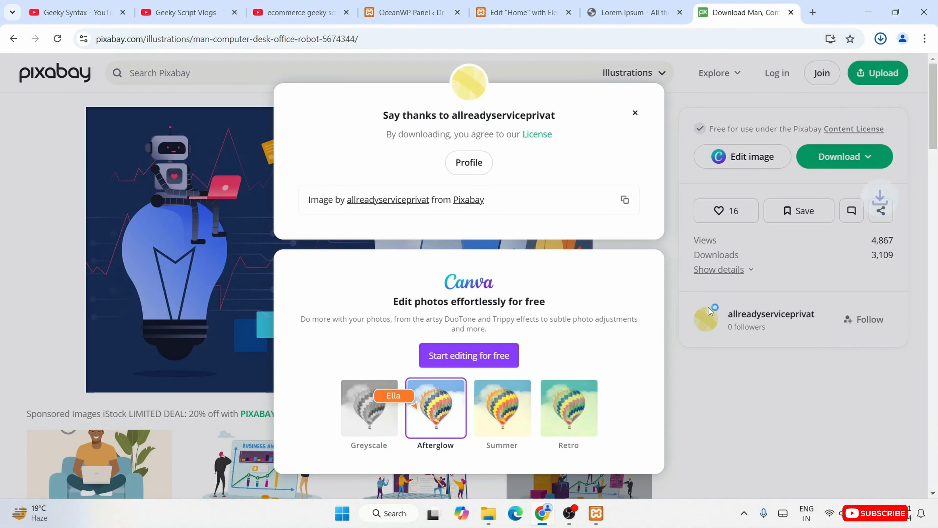
Return to the Elementor editor, start uploading an image for the section's slideshow background, and browse to the Downloads folder
{"action": "left_click", "coordinate": [499, 13]}
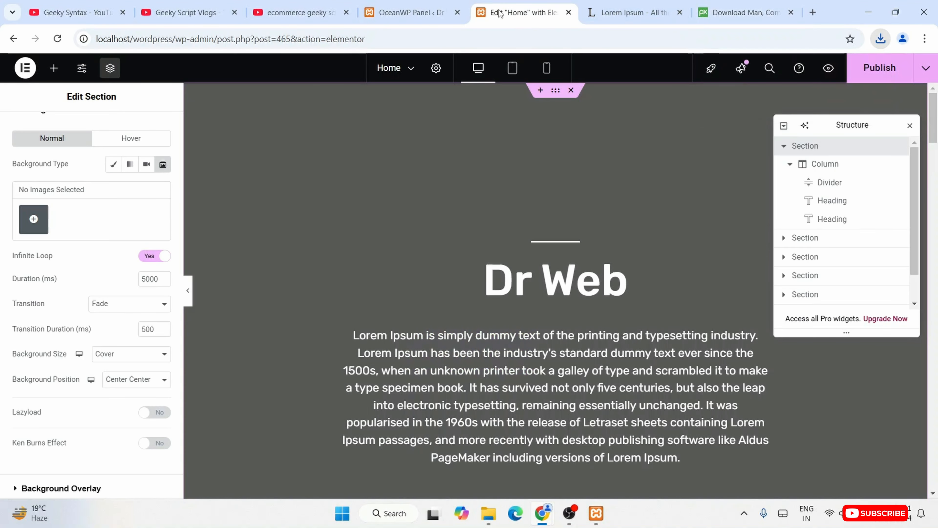
{"action": "left_click", "coordinate": [47, 220]}
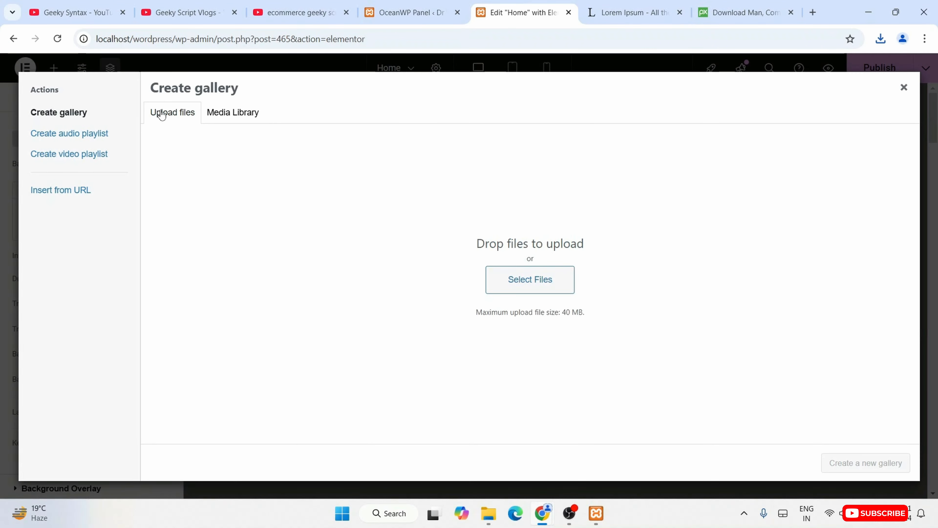
{"action": "left_click", "coordinate": [546, 281]}
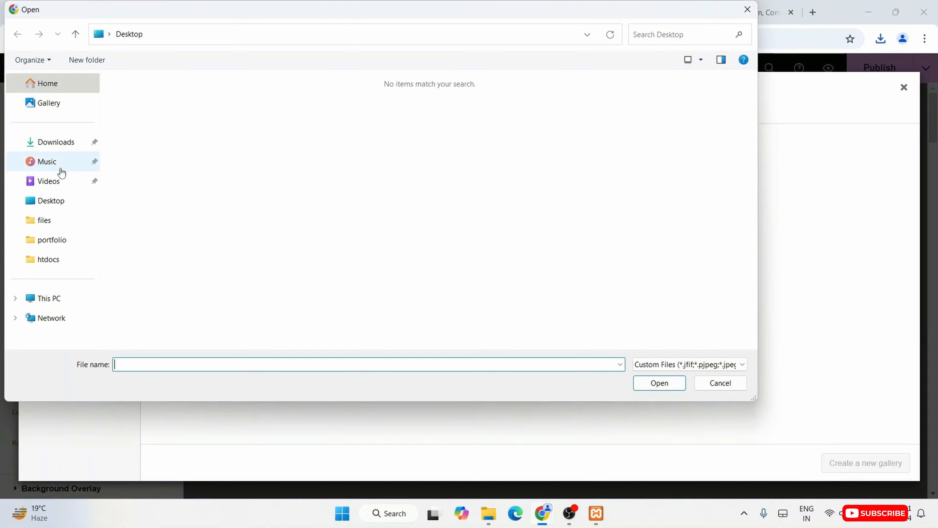
{"action": "left_click", "coordinate": [57, 147]}
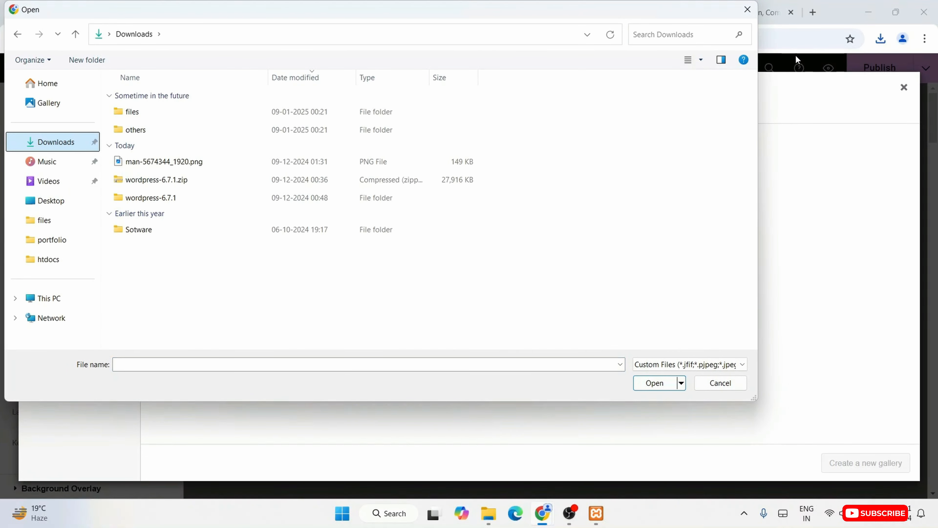
Remove the date grouping from the Downloads folder's files and display them as large icons
{"action": "right_click", "coordinate": [376, 299]}
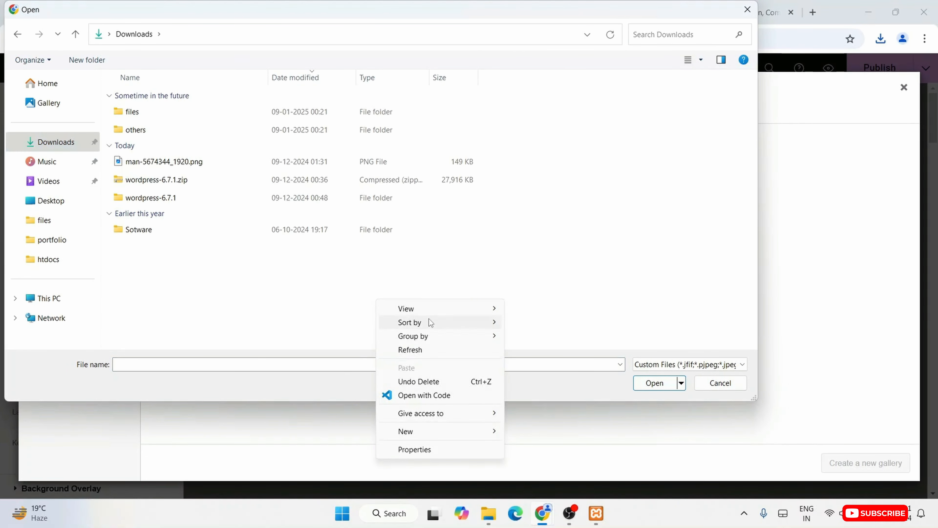
{"action": "mouse_move", "coordinate": [419, 323]}
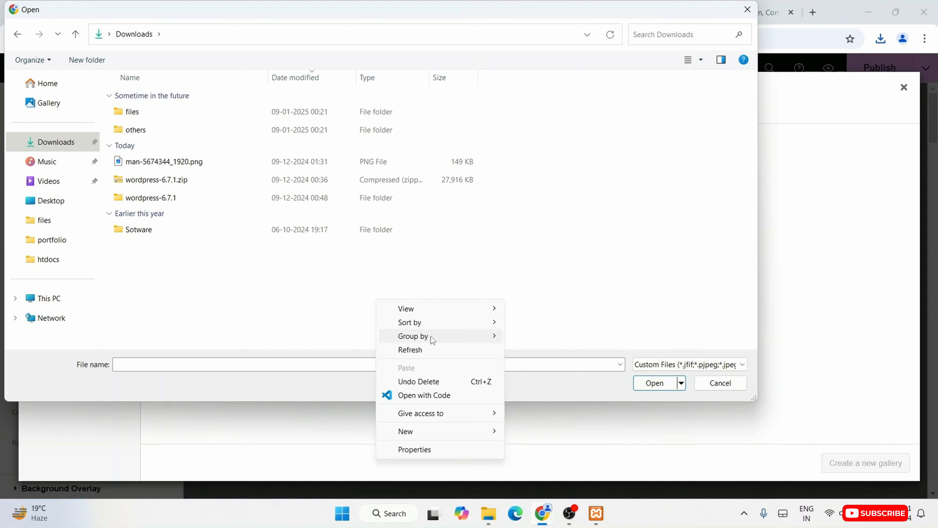
{"action": "left_click", "coordinate": [535, 393]}
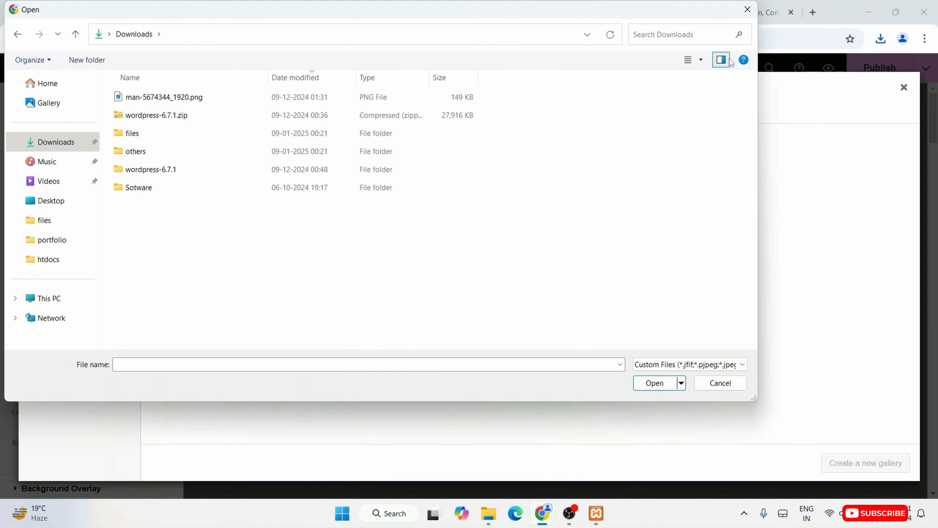
{"action": "left_click", "coordinate": [701, 60]}
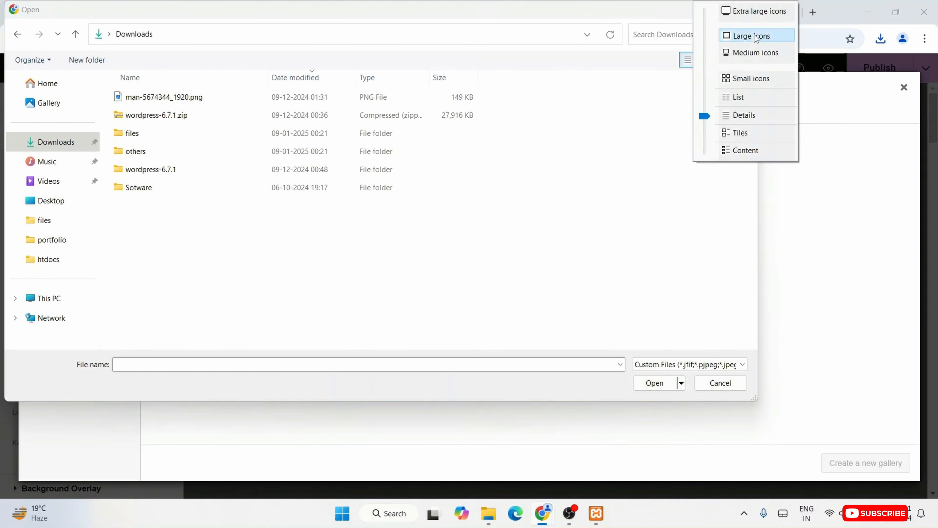
{"action": "left_click", "coordinate": [735, 34]}
Upload man-5674344_1920.png and insert it as a new gallery for the section's slideshow background
{"action": "left_click", "coordinate": [155, 123]}
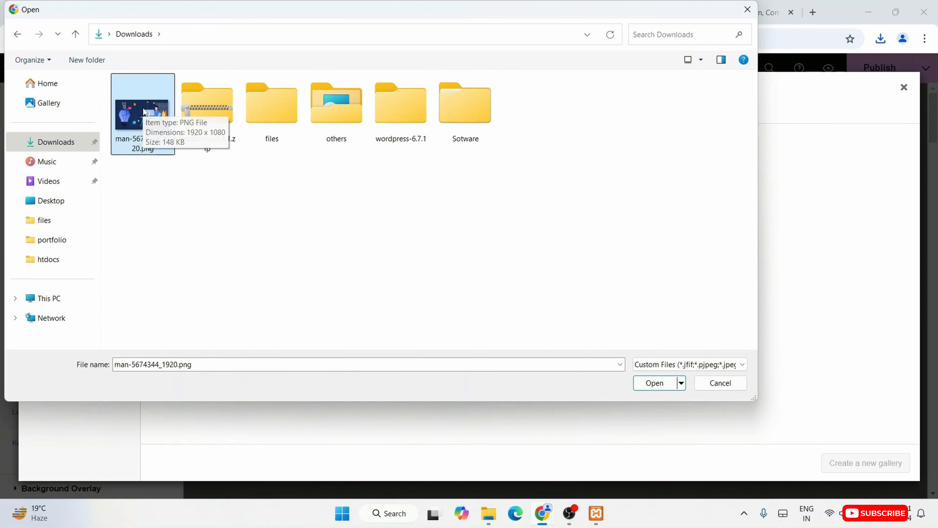
{"action": "double_click", "coordinate": [144, 126]}
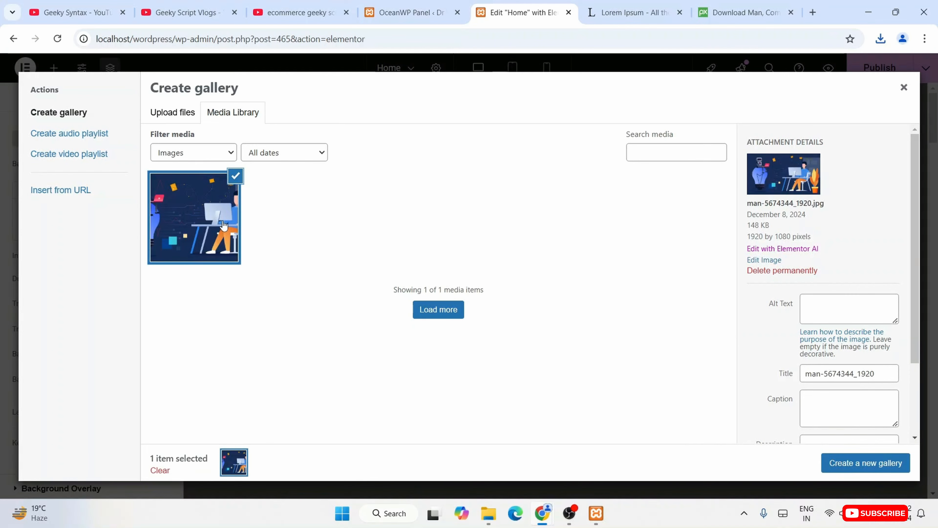
{"action": "left_click", "coordinate": [866, 465]}
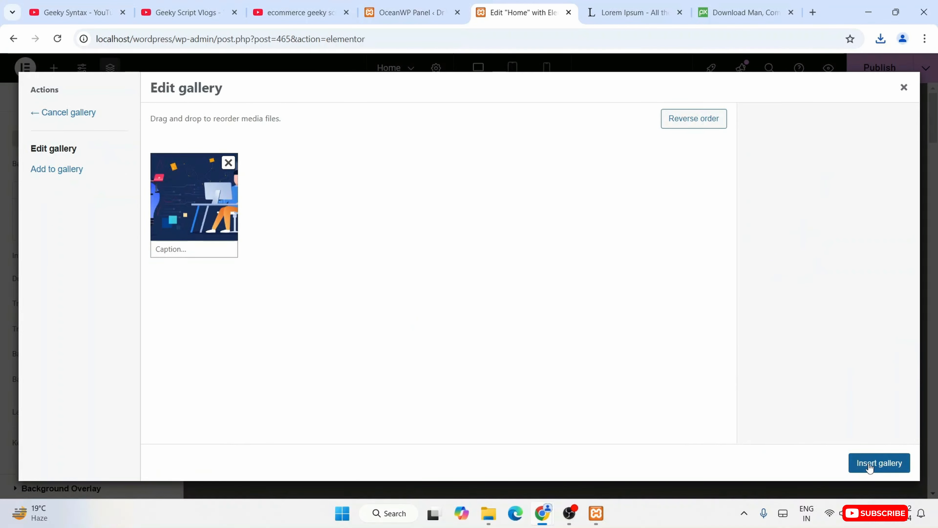
{"action": "left_click", "coordinate": [881, 462]}
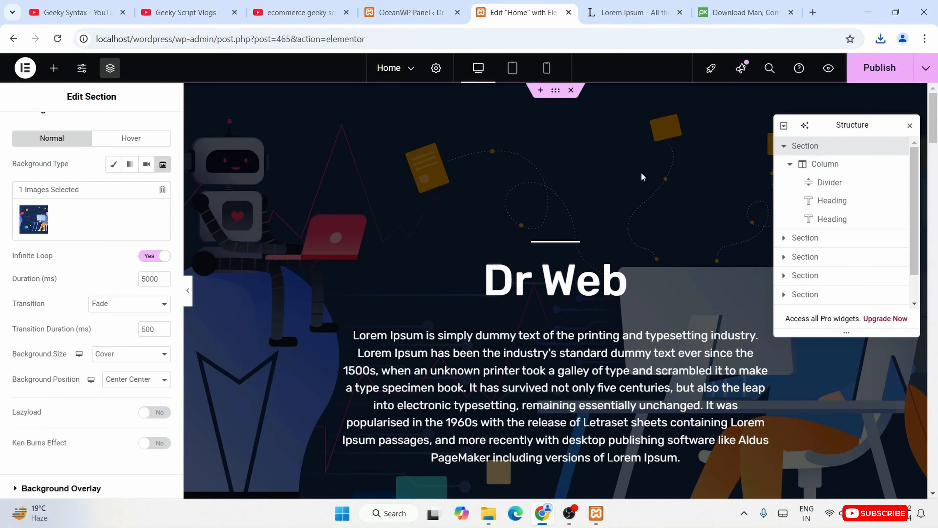
Check the new background, publish the home page changes, and switch to the OceanWP Panel page
{"action": "scroll", "coordinate": [529, 317], "scroll_direction": "down", "scroll_amount": 5}
{"action": "scroll", "coordinate": [620, 389], "scroll_direction": "up", "scroll_amount": 5}
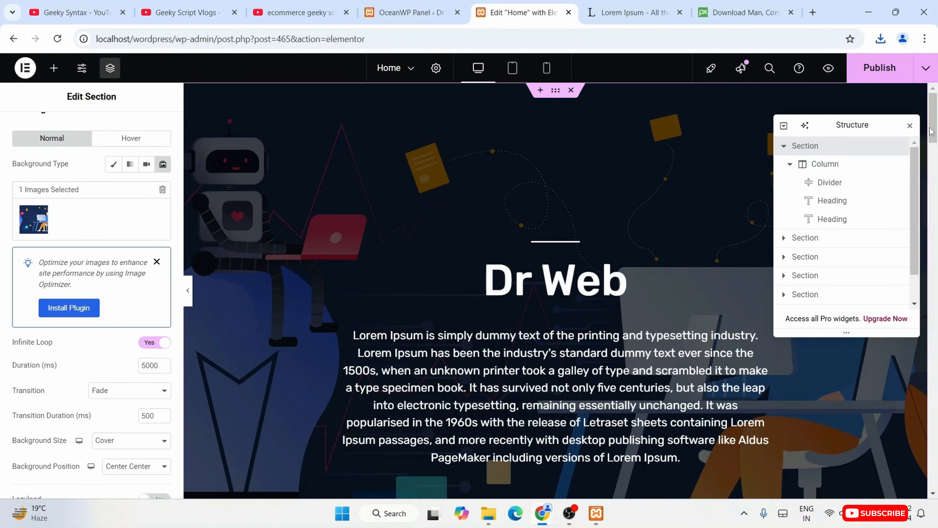
{"action": "left_click", "coordinate": [887, 74]}
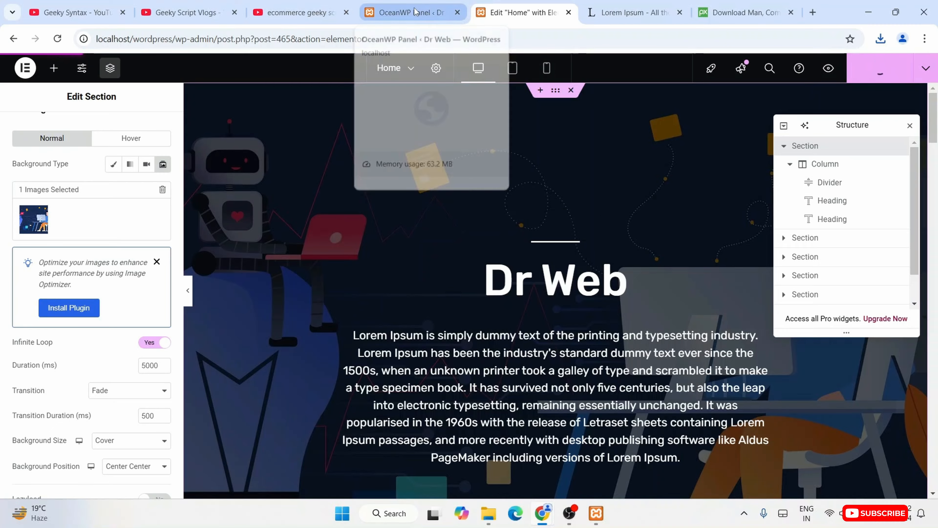
{"action": "left_click", "coordinate": [356, 18]}
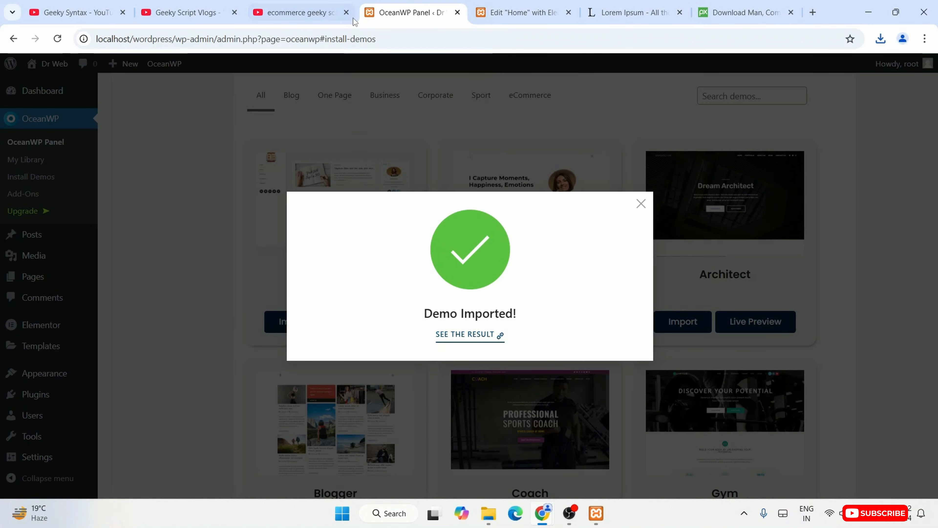
Open the imported demo's resulting site and look through the Dr Web home page
{"action": "left_click", "coordinate": [440, 334]}
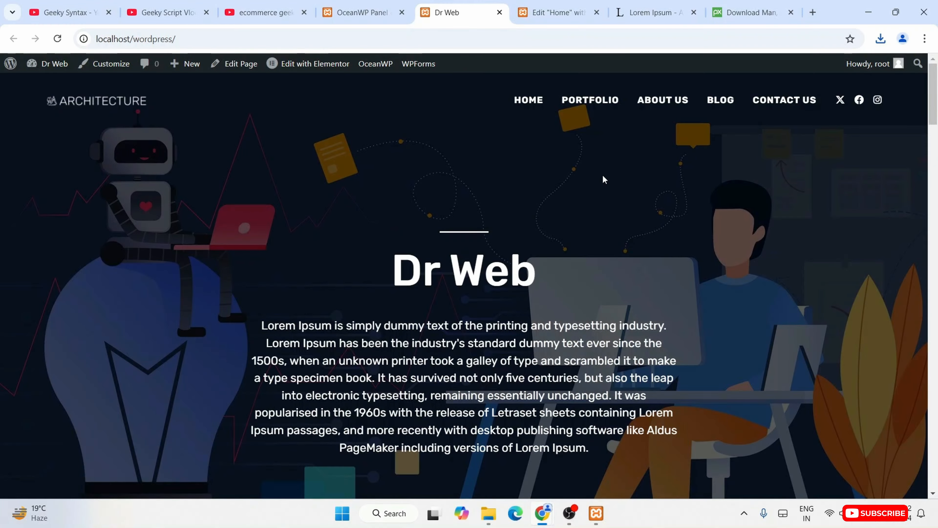
{"action": "scroll", "coordinate": [658, 223], "scroll_direction": "down", "scroll_amount": 10}
{"action": "scroll", "coordinate": [785, 264], "scroll_direction": "up", "scroll_amount": 10}
Return to the Elementor editor and set the hero section's background overlay opacity to 0.24
{"action": "left_click", "coordinate": [558, 13]}
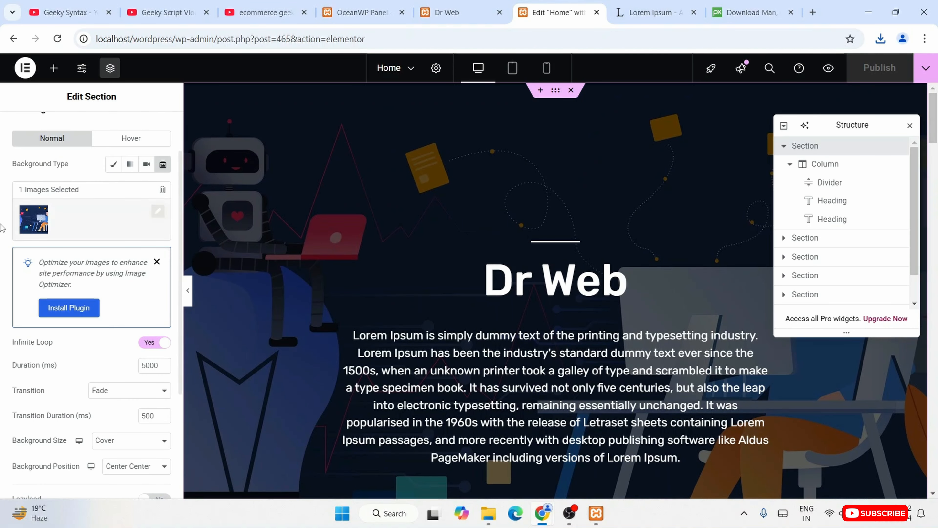
{"action": "scroll", "coordinate": [92, 215], "scroll_direction": "down", "scroll_amount": 2}
{"action": "scroll", "coordinate": [92, 215], "scroll_direction": "up", "scroll_amount": 4}
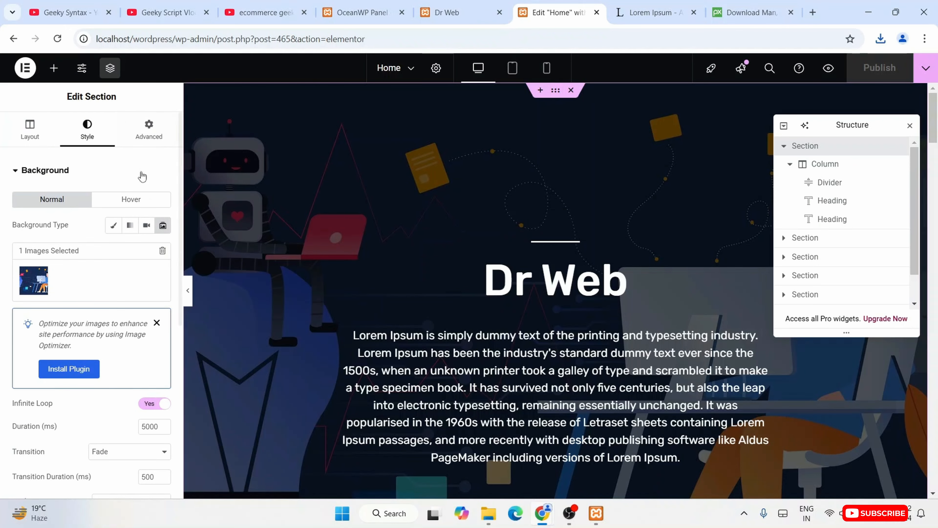
{"action": "scroll", "coordinate": [142, 176], "scroll_direction": "down", "scroll_amount": 7}
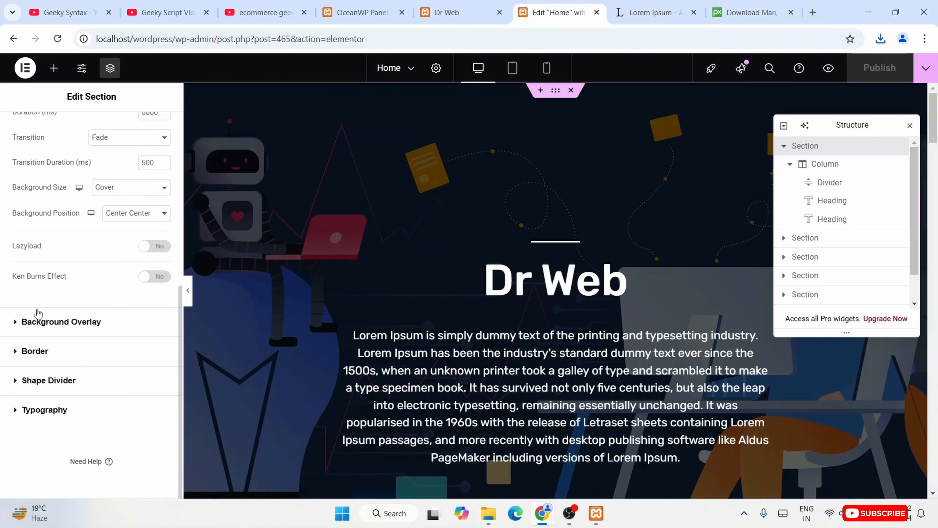
{"action": "left_click", "coordinate": [102, 327]}
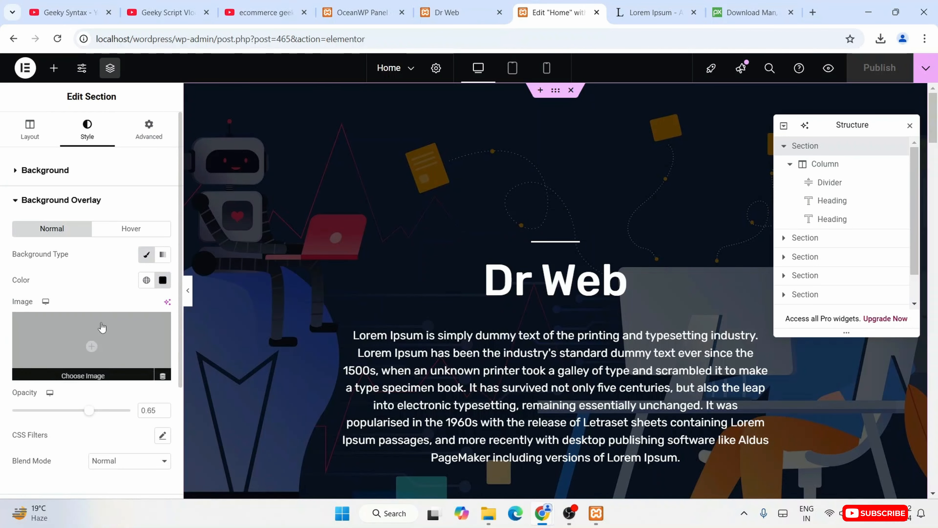
{"action": "scroll", "coordinate": [111, 265], "scroll_direction": "down", "scroll_amount": 2}
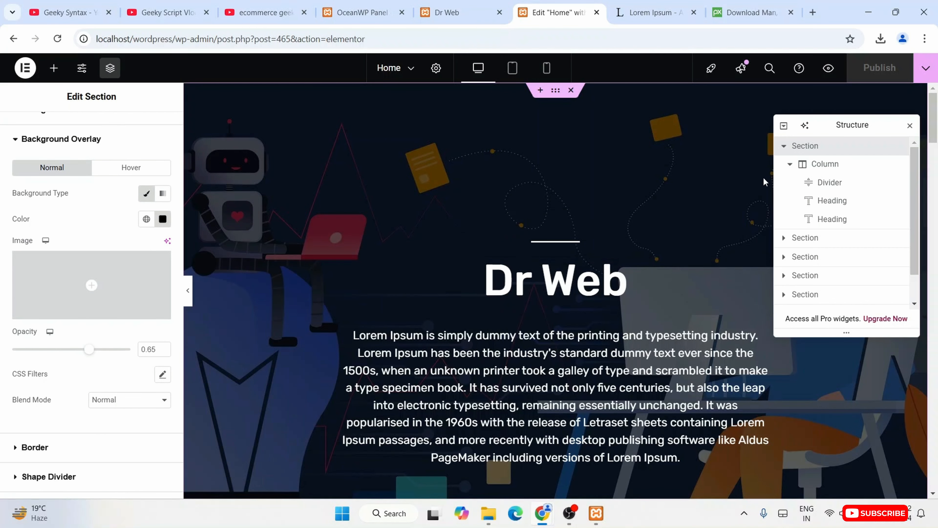
{"action": "left_click", "coordinate": [165, 218]}
{"action": "left_click", "coordinate": [118, 220]}
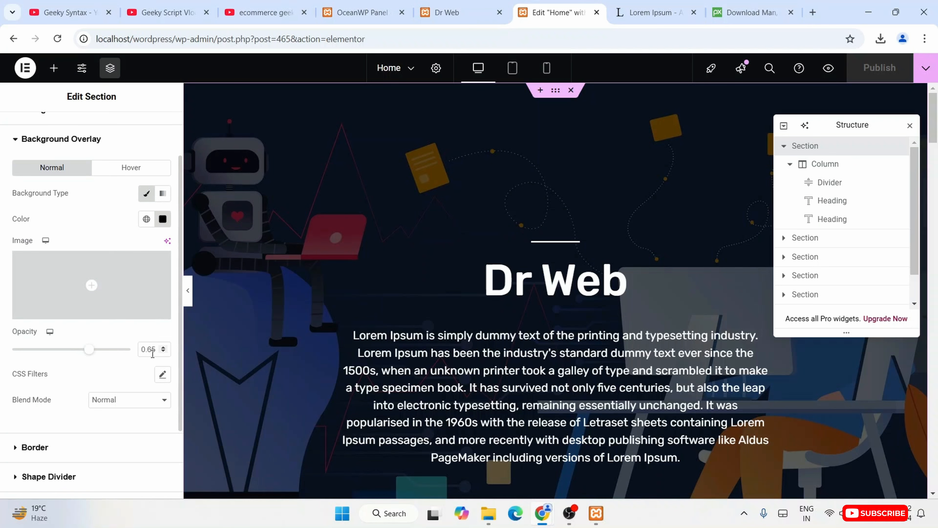
{"action": "left_click_drag", "start_coordinate": [91, 353], "coordinate": [1, 358]}
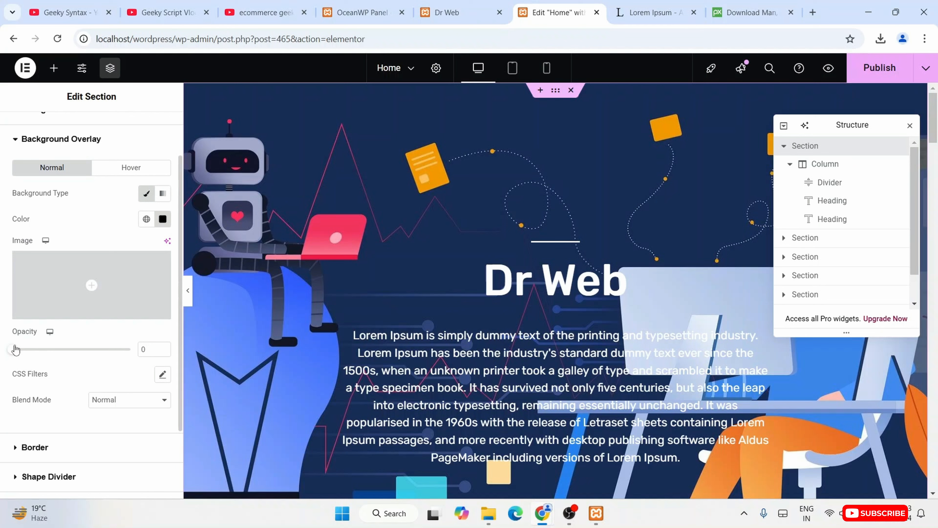
{"action": "left_click_drag", "start_coordinate": [17, 353], "coordinate": [40, 349]}
Change the hero section's background overlay color to the bright blue #0084FF
{"action": "left_click", "coordinate": [163, 219]}
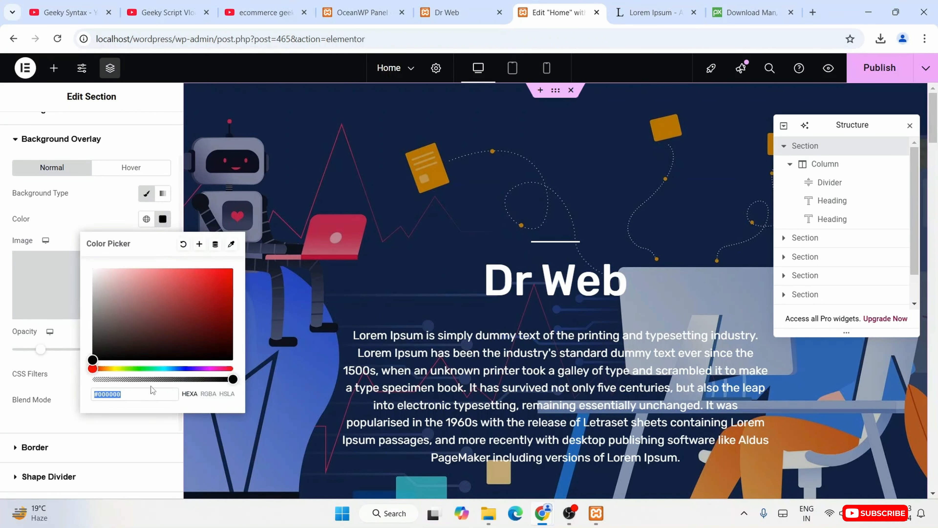
{"action": "left_click", "coordinate": [172, 367]}
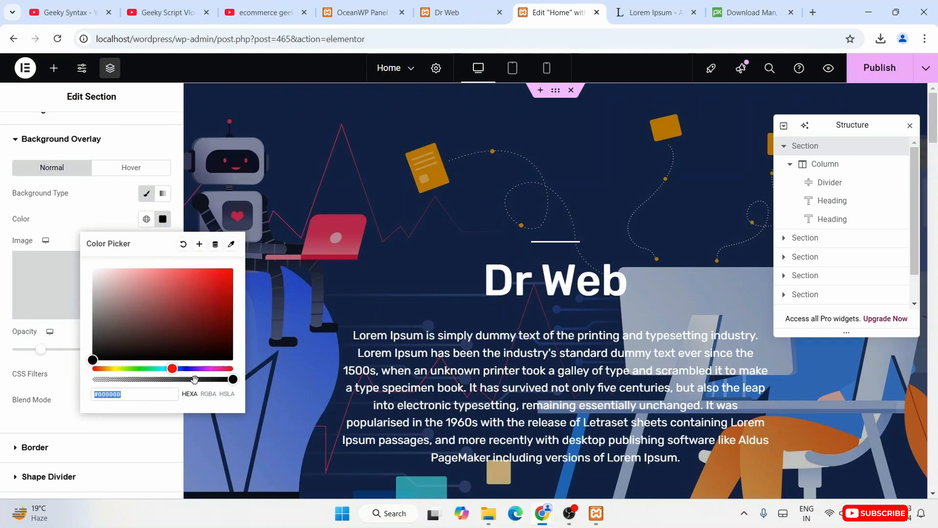
{"action": "left_click_drag", "start_coordinate": [172, 368], "coordinate": [174, 370]}
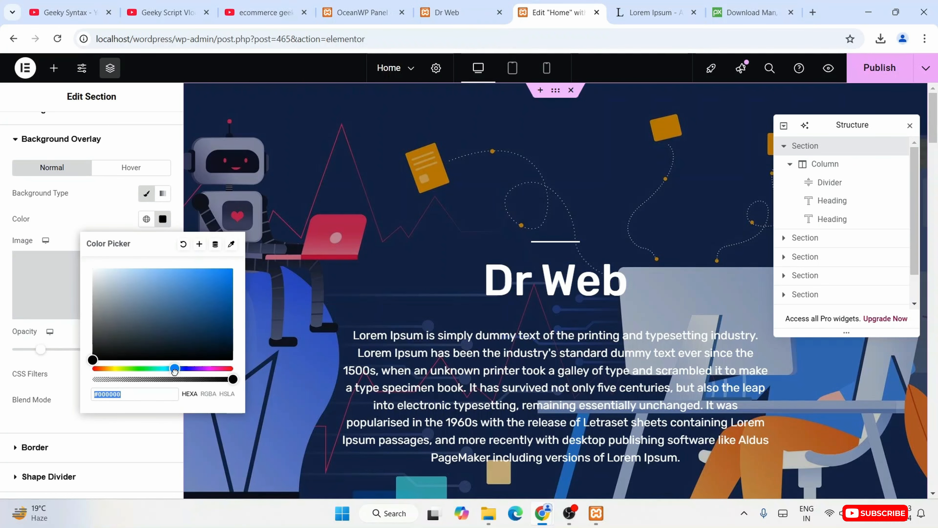
{"action": "left_click_drag", "start_coordinate": [214, 272], "coordinate": [82, 206]}
{"action": "left_click", "coordinate": [96, 218]}
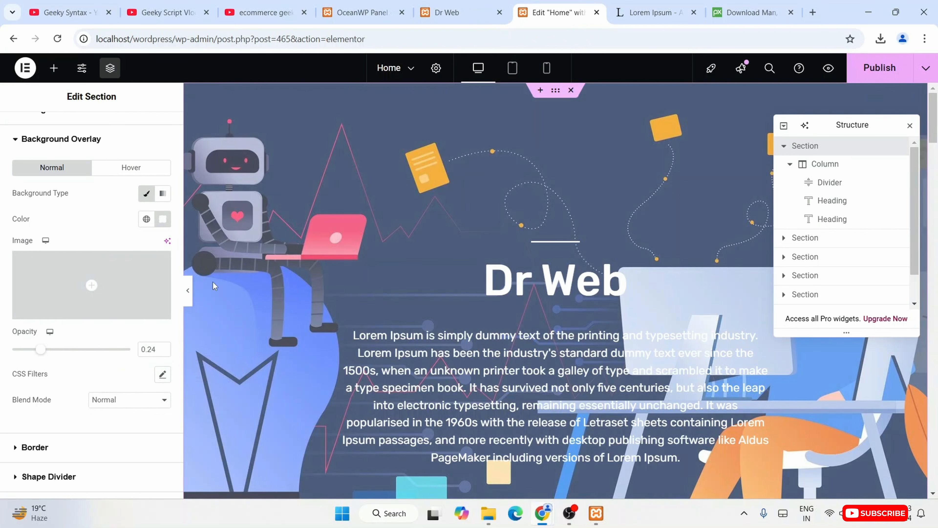
{"action": "left_click", "coordinate": [164, 221]}
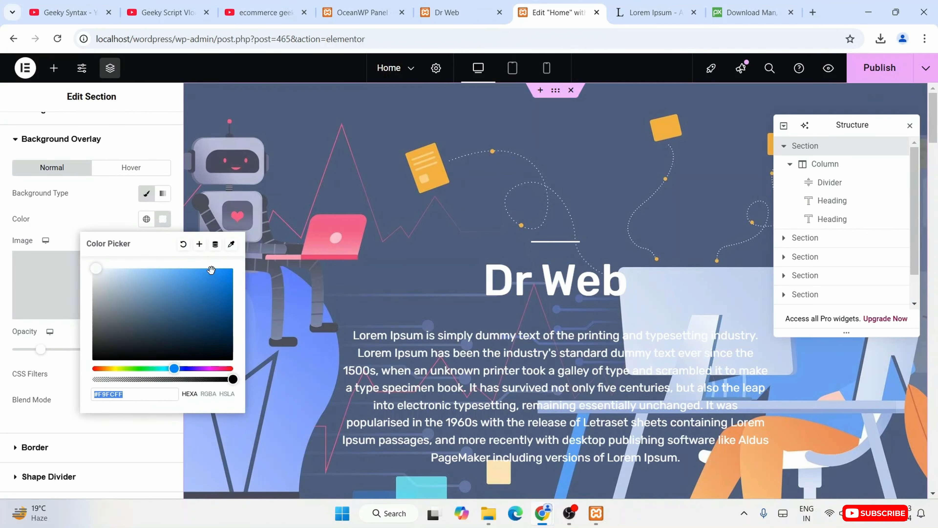
{"action": "left_click_drag", "start_coordinate": [211, 270], "coordinate": [238, 265]}
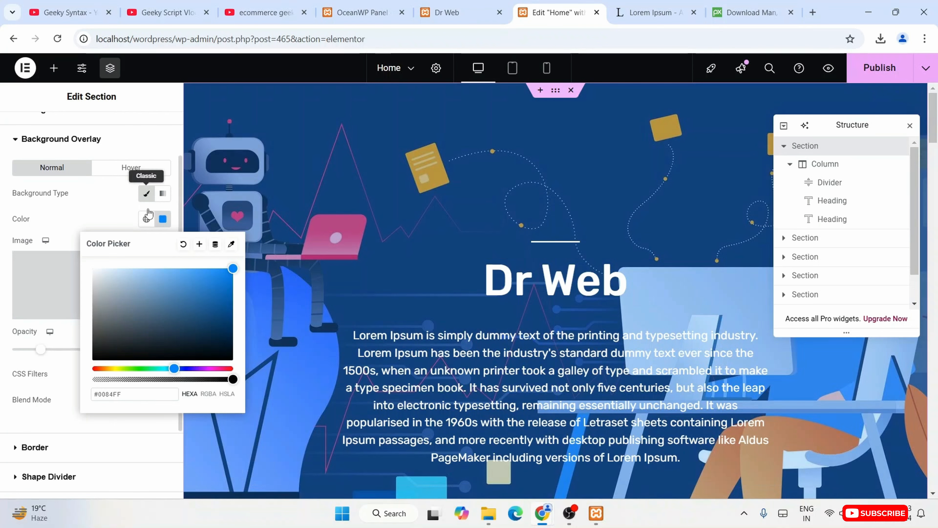
{"action": "left_click", "coordinate": [114, 210]}
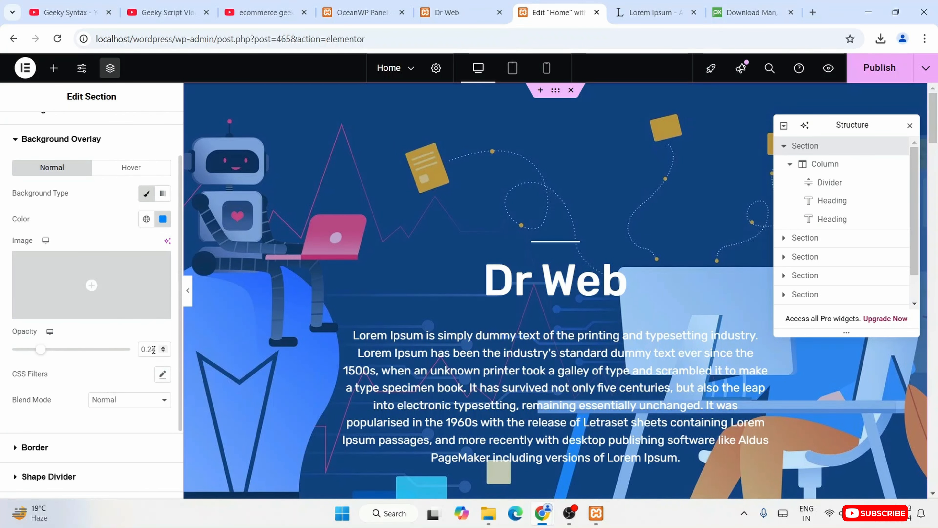
Remove the building photo from the image widget beside the Our Story heading
{"action": "scroll", "coordinate": [585, 345], "scroll_direction": "down", "scroll_amount": 5}
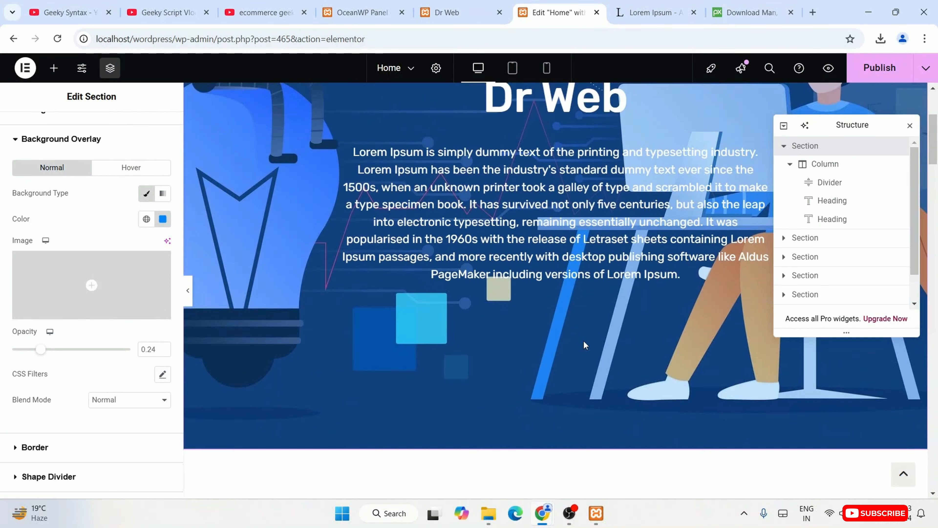
{"action": "scroll", "coordinate": [652, 213], "scroll_direction": "up", "scroll_amount": 3}
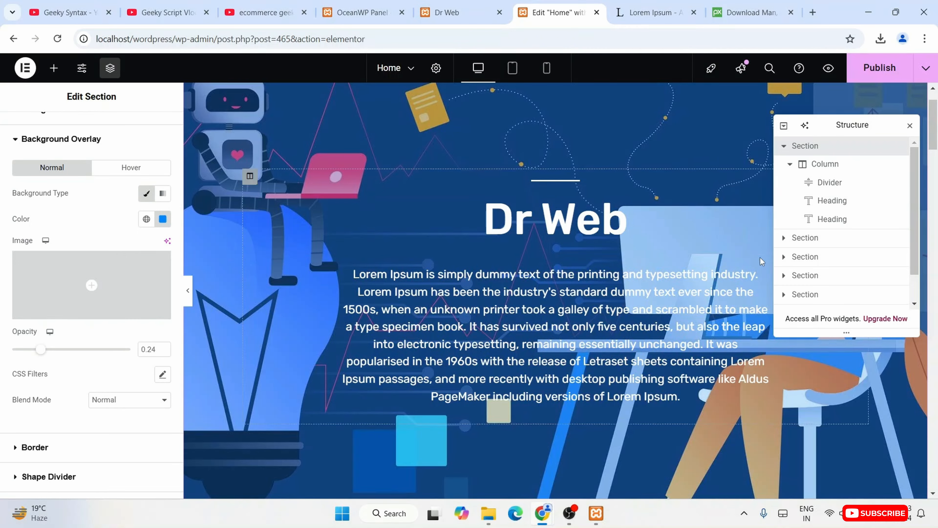
{"action": "scroll", "coordinate": [760, 258], "scroll_direction": "down", "scroll_amount": 8}
{"action": "scroll", "coordinate": [754, 257], "scroll_direction": "down", "scroll_amount": 8}
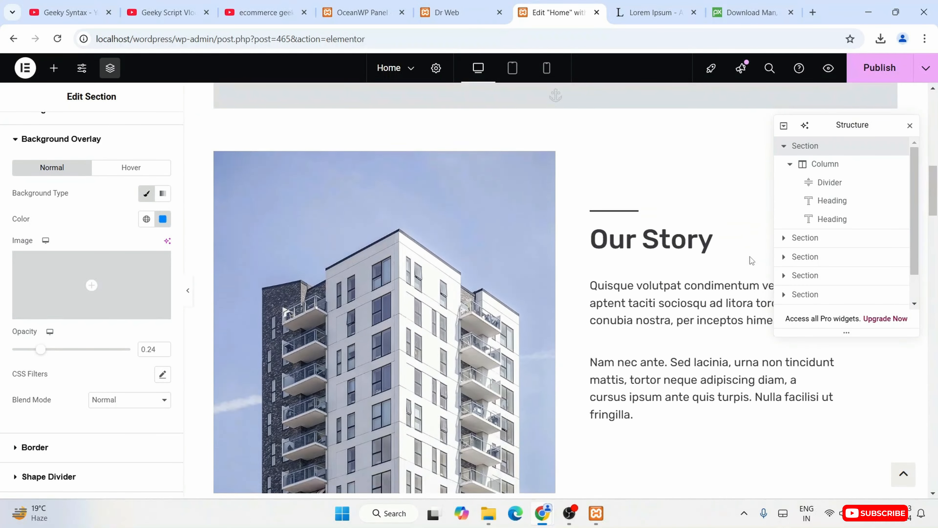
{"action": "scroll", "coordinate": [492, 217], "scroll_direction": "up", "scroll_amount": 2}
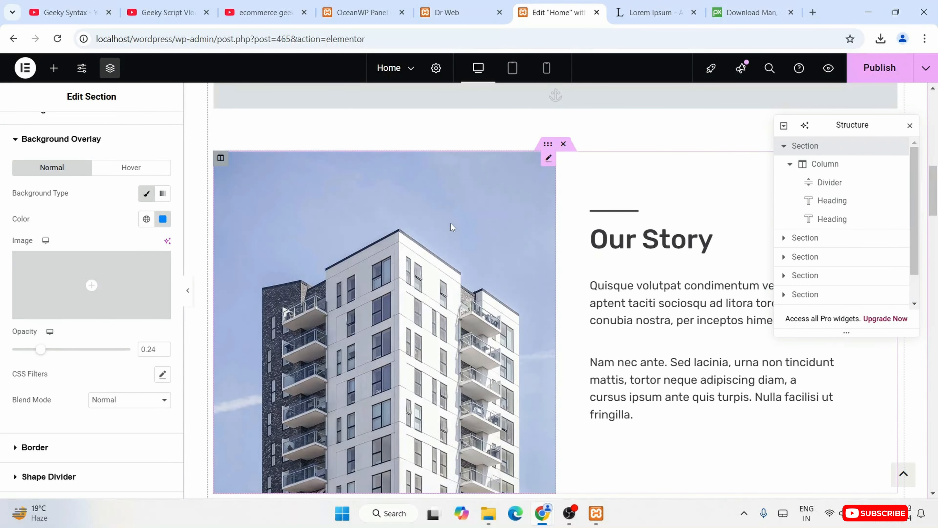
{"action": "left_click", "coordinate": [451, 222]}
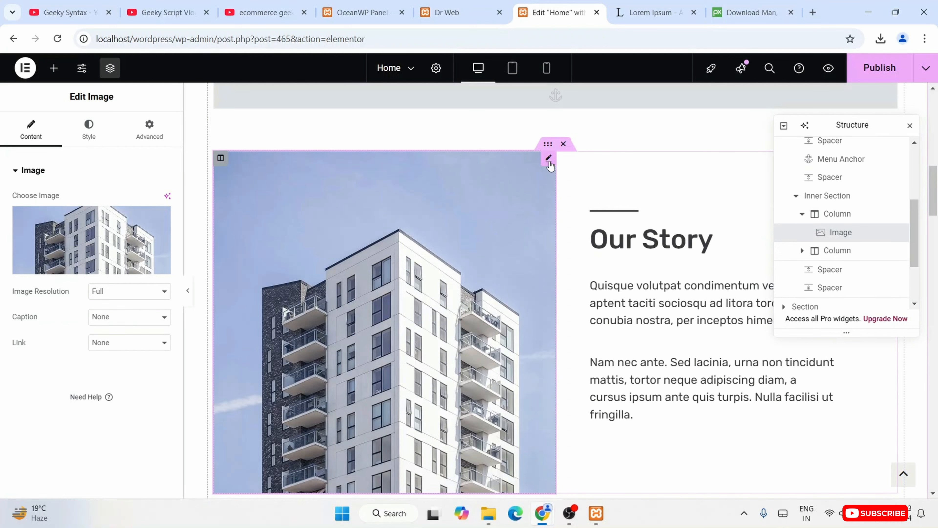
{"action": "mouse_move", "coordinate": [111, 242]}
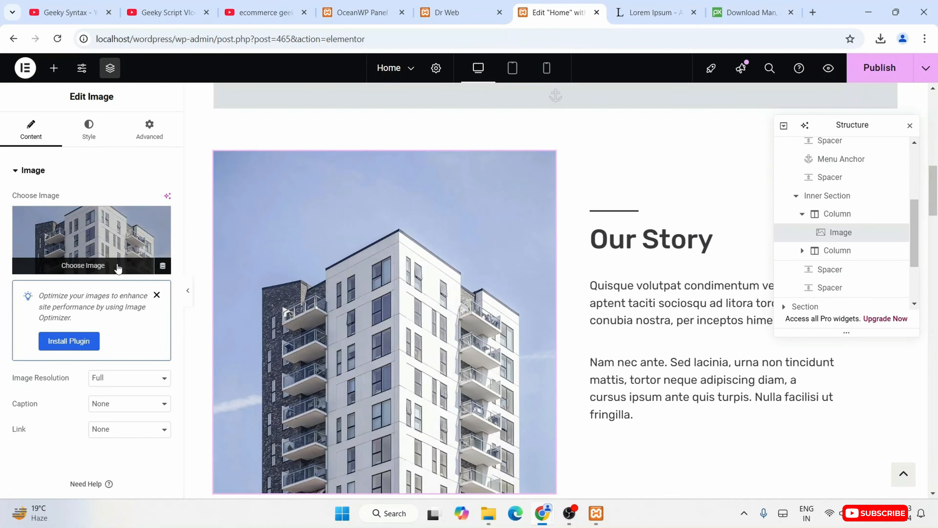
{"action": "left_click", "coordinate": [160, 217]}
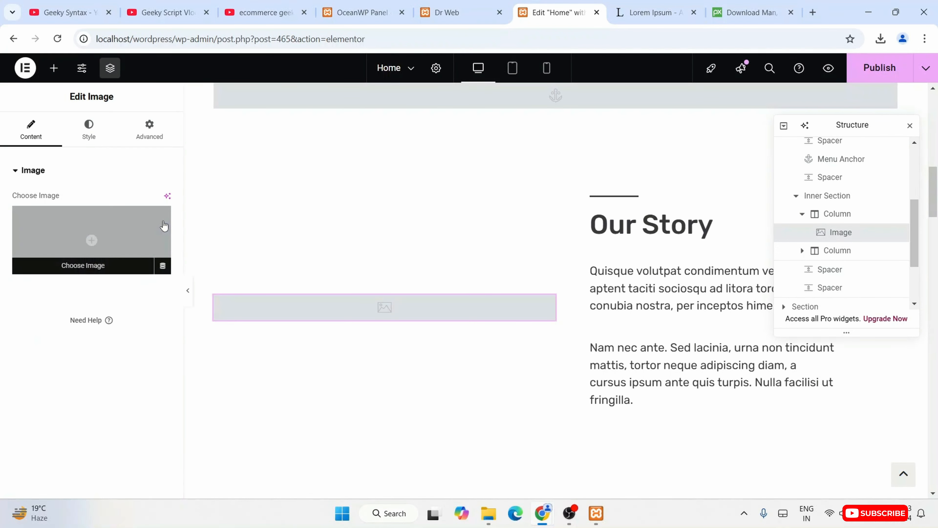
Switch to Pixabay, find the illustration of a man coding at a laptop among the website images, and download it as a 1280×853 JPG
{"action": "left_click", "coordinate": [744, 12]}
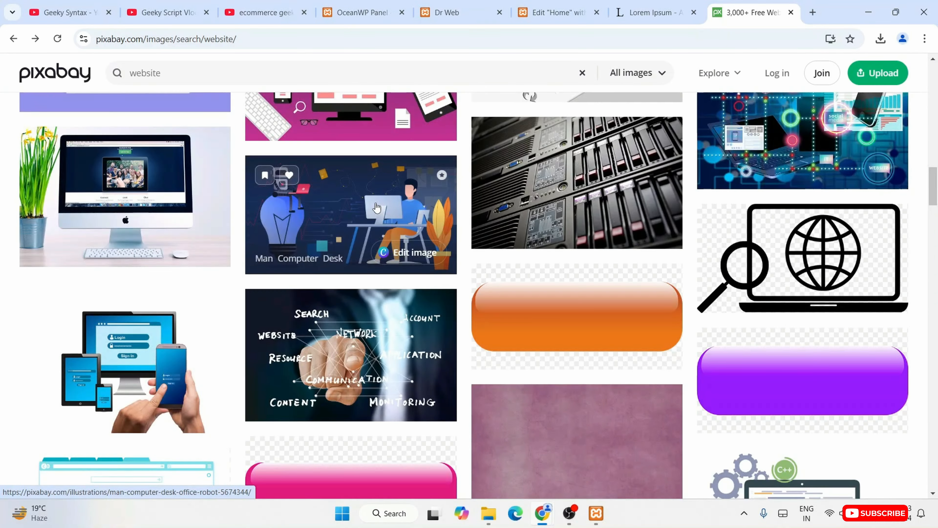
{"action": "scroll", "coordinate": [388, 201], "scroll_direction": "down", "scroll_amount": 5}
{"action": "scroll", "coordinate": [401, 195], "scroll_direction": "down", "scroll_amount": 10}
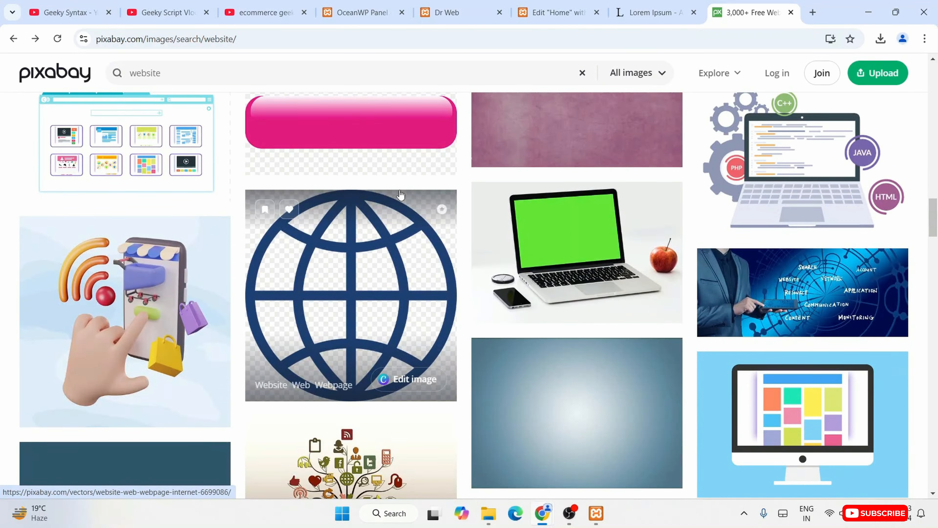
{"action": "scroll", "coordinate": [400, 194], "scroll_direction": "down", "scroll_amount": 6}
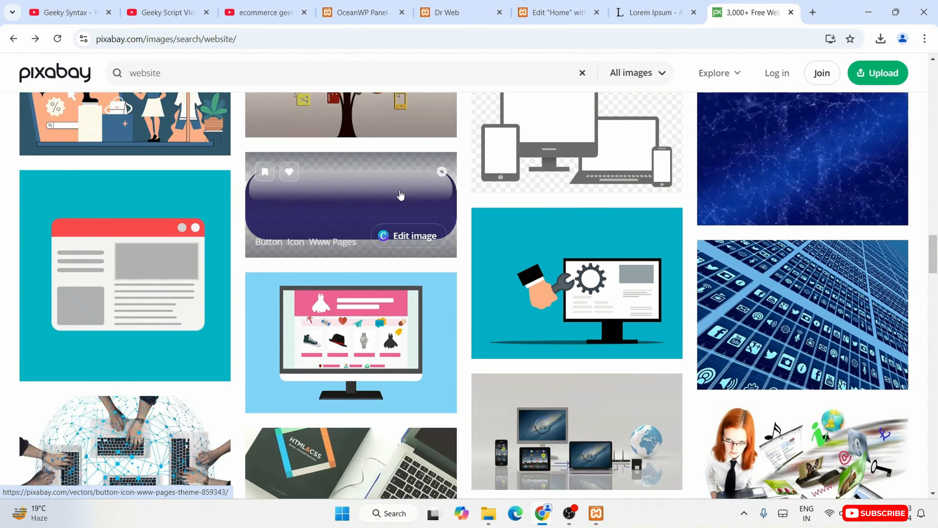
{"action": "scroll", "coordinate": [401, 195], "scroll_direction": "up", "scroll_amount": 8}
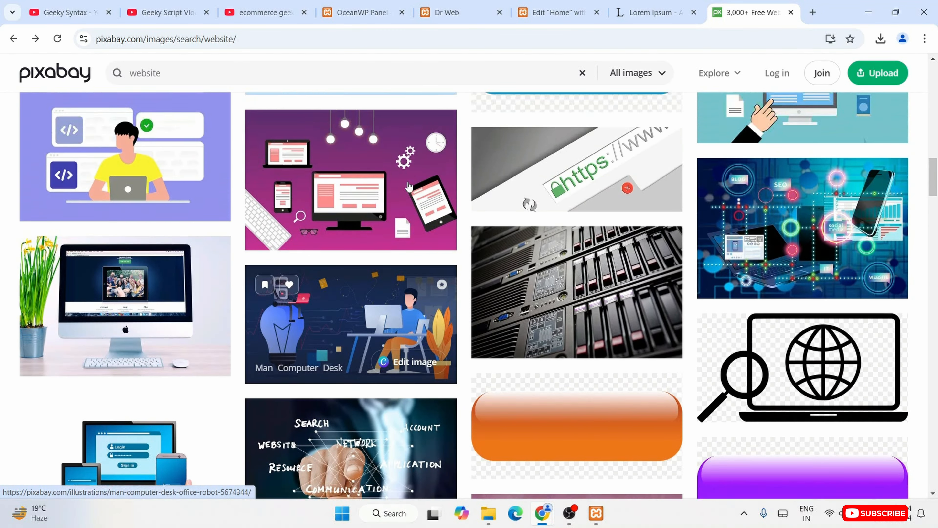
{"action": "scroll", "coordinate": [410, 185], "scroll_direction": "up", "scroll_amount": 2}
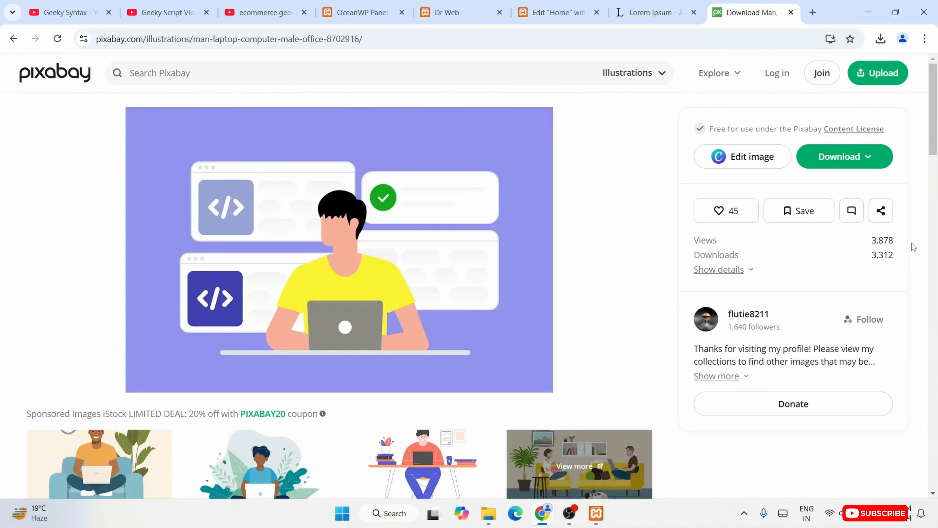
{"action": "left_click", "coordinate": [844, 159]}
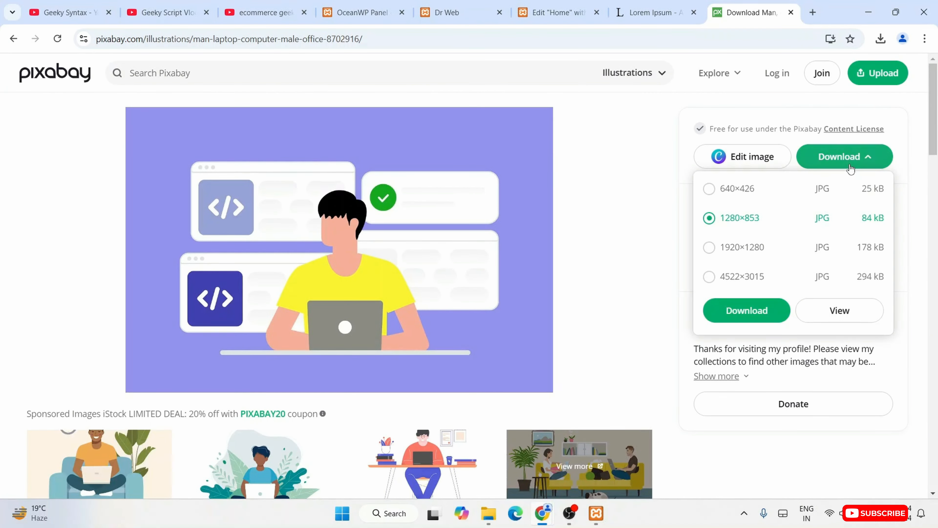
{"action": "left_click", "coordinate": [747, 312]}
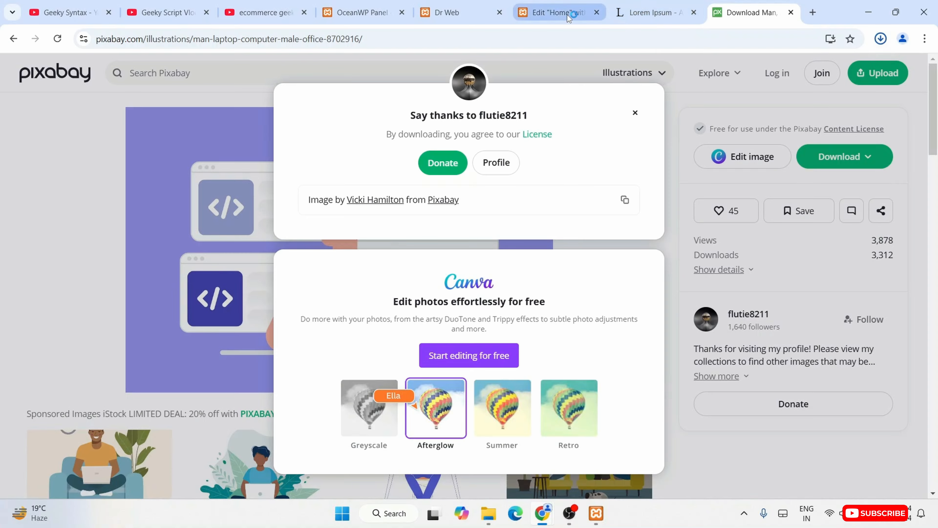
Return to the Elementor editor, upload man-8702916_1280.jpg, and insert it in the empty image widget beside Our Story
{"action": "left_click", "coordinate": [558, 12]}
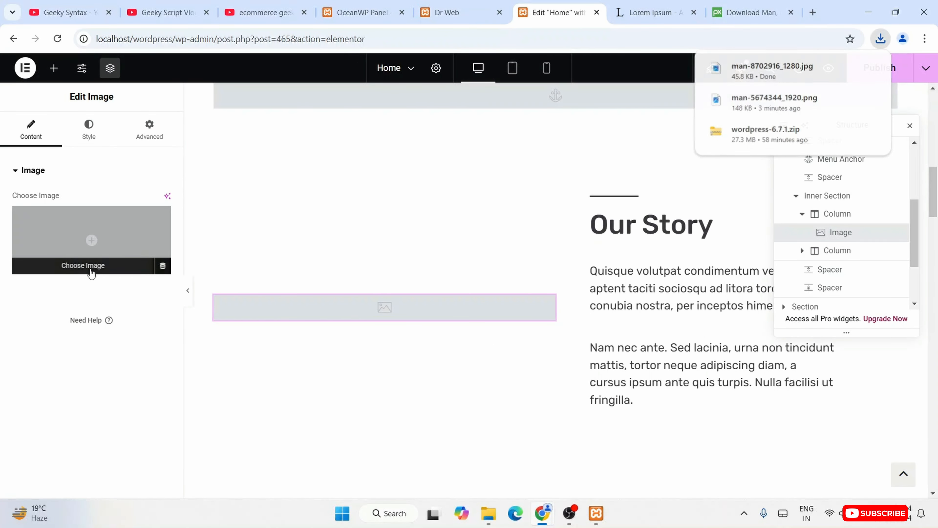
{"action": "left_click", "coordinate": [92, 269]}
{"action": "left_click", "coordinate": [169, 115]}
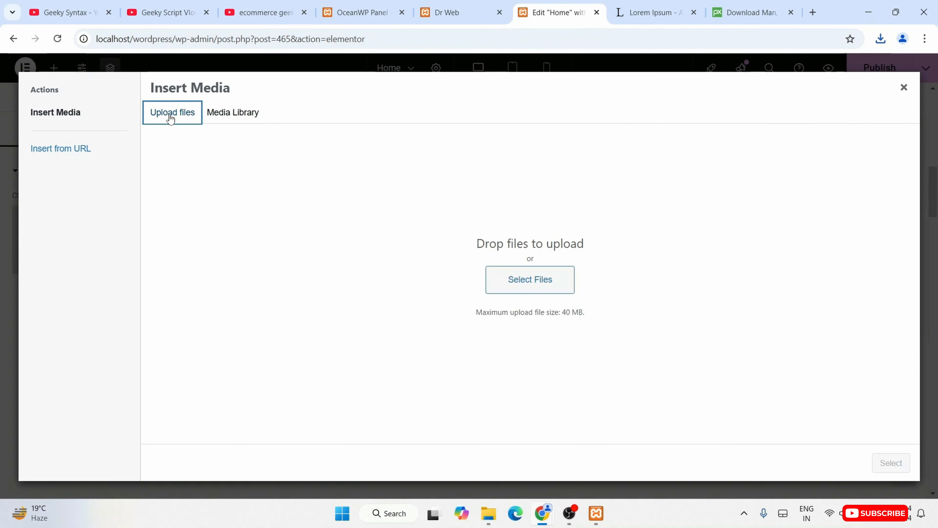
{"action": "left_click", "coordinate": [545, 277]}
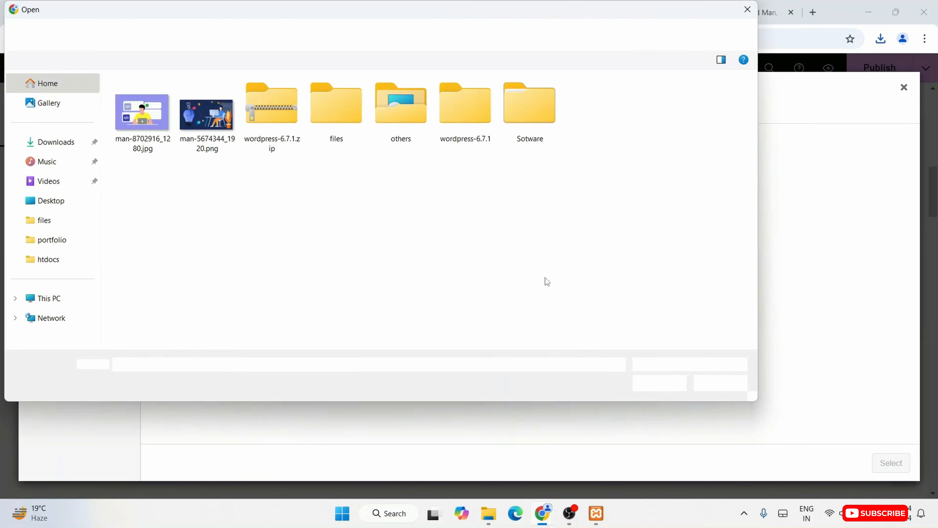
{"action": "left_click", "coordinate": [129, 115]}
{"action": "double_click", "coordinate": [129, 115]}
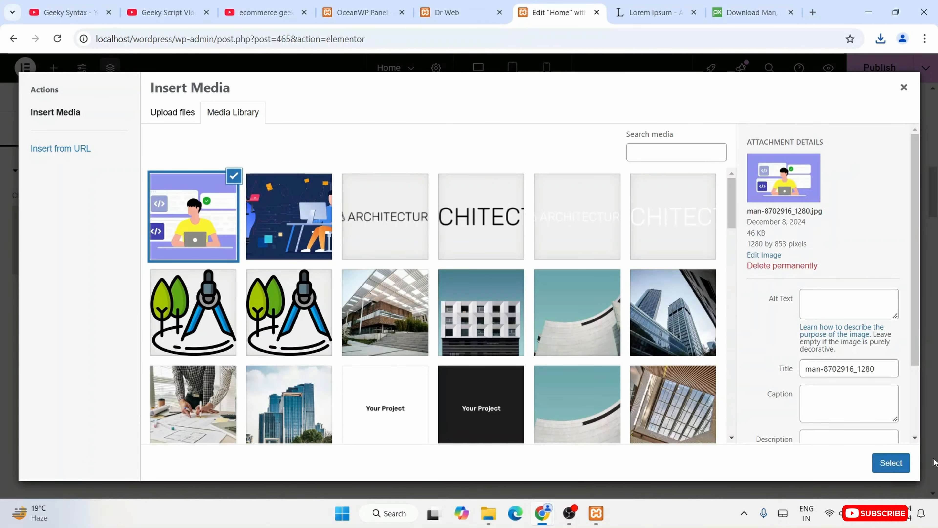
{"action": "left_click", "coordinate": [890, 463]}
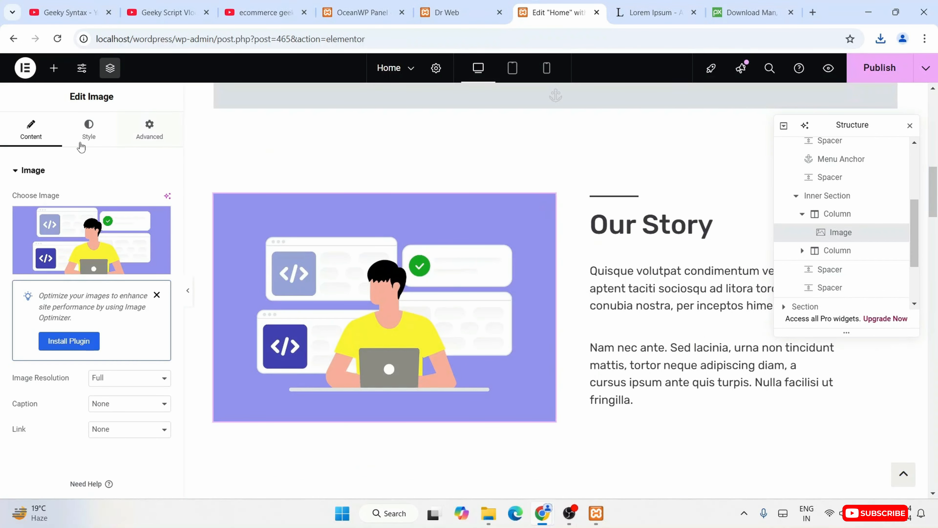
{"action": "left_click", "coordinate": [88, 135]}
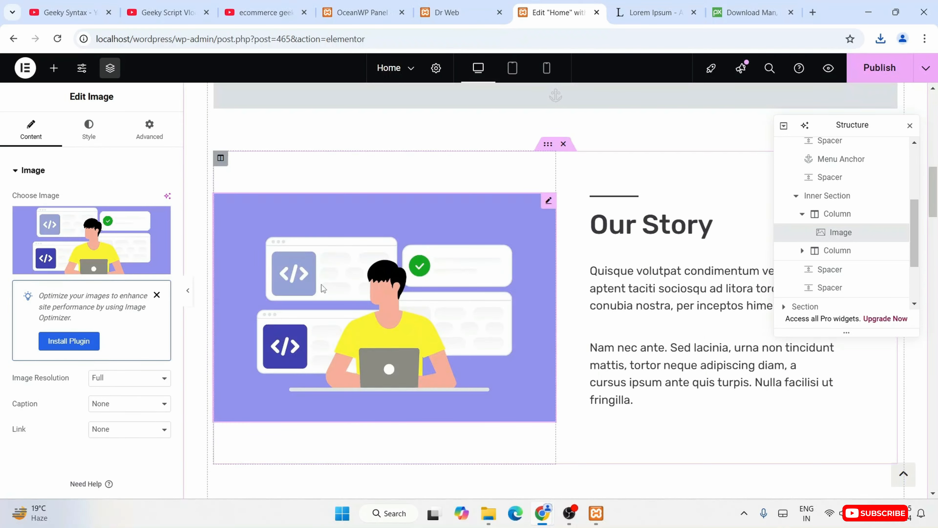
Examine the editable text of the Our Story heading and the two paragraphs beneath it
{"action": "left_click", "coordinate": [703, 302]}
{"action": "scroll", "coordinate": [697, 278], "scroll_direction": "up", "scroll_amount": 10}
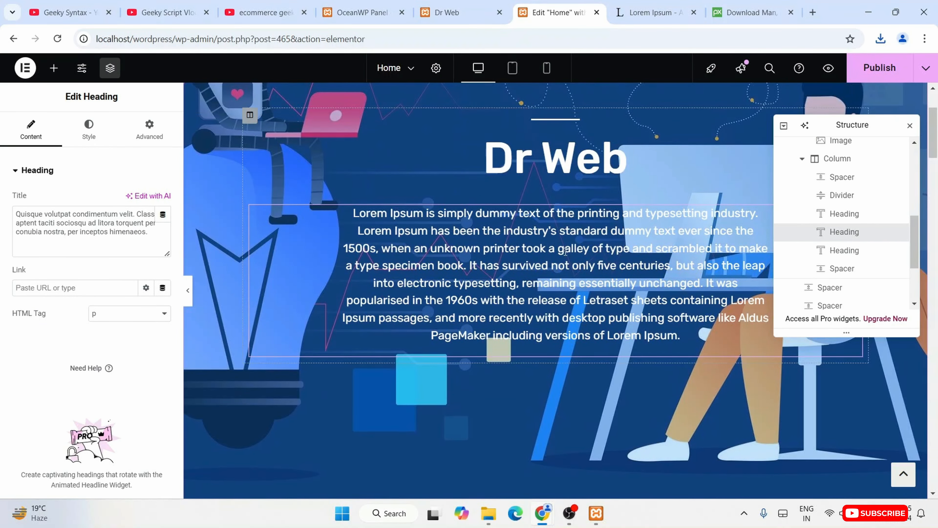
{"action": "scroll", "coordinate": [562, 252], "scroll_direction": "down", "scroll_amount": 10}
{"action": "left_click", "coordinate": [723, 227]}
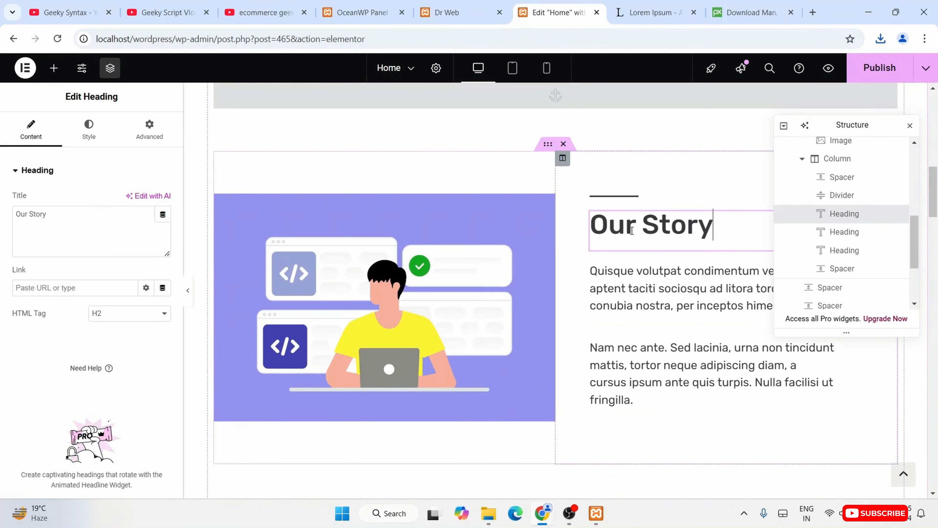
{"action": "key", "text": "Home"}
{"action": "key", "text": "ctrl+shift+Right"}
{"action": "key", "text": "ctrl+shift+Right"}
{"action": "left_click", "coordinate": [641, 228]}
{"action": "left_click_drag", "start_coordinate": [111, 223], "coordinate": [2, 184]}
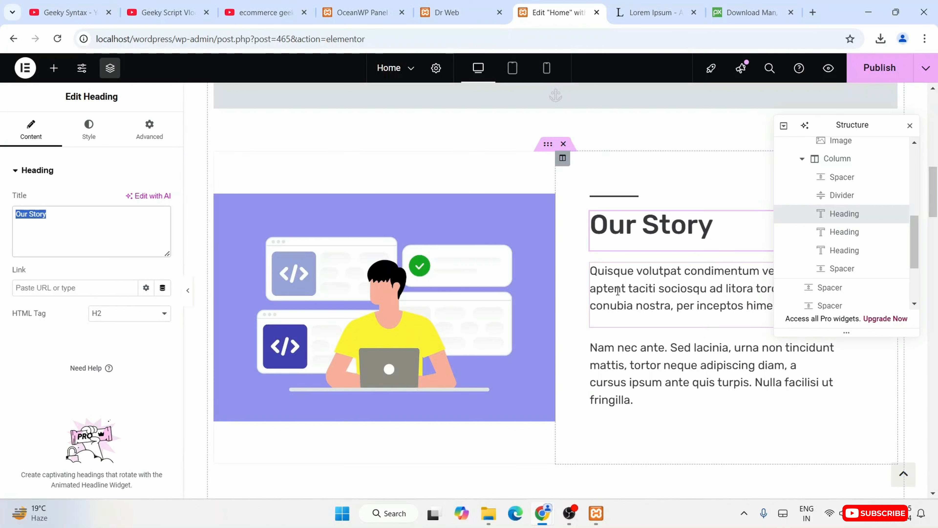
{"action": "left_click", "coordinate": [666, 291]}
{"action": "left_click", "coordinate": [690, 358]}
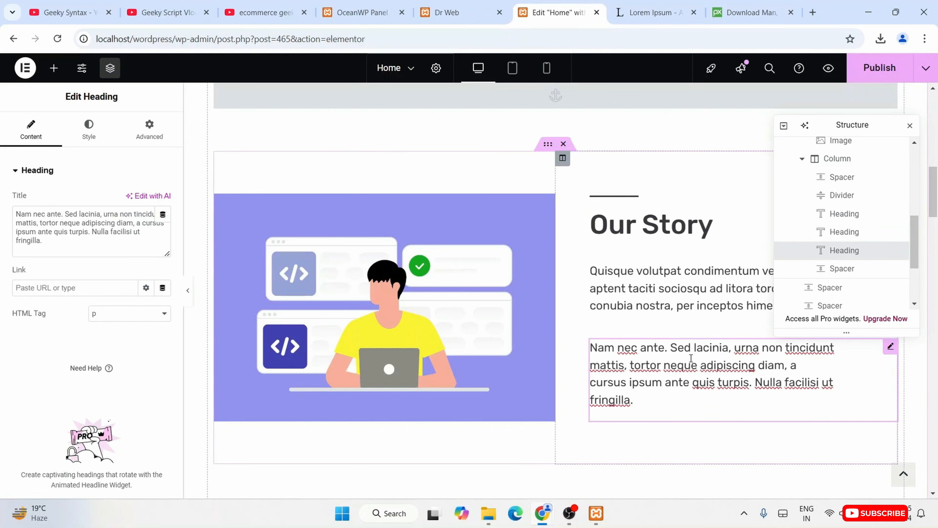
Select the dark banner section below Our Story and view its layout settings
{"action": "scroll", "coordinate": [685, 321], "scroll_direction": "down", "scroll_amount": 1}
{"action": "scroll", "coordinate": [686, 321], "scroll_direction": "down", "scroll_amount": 10}
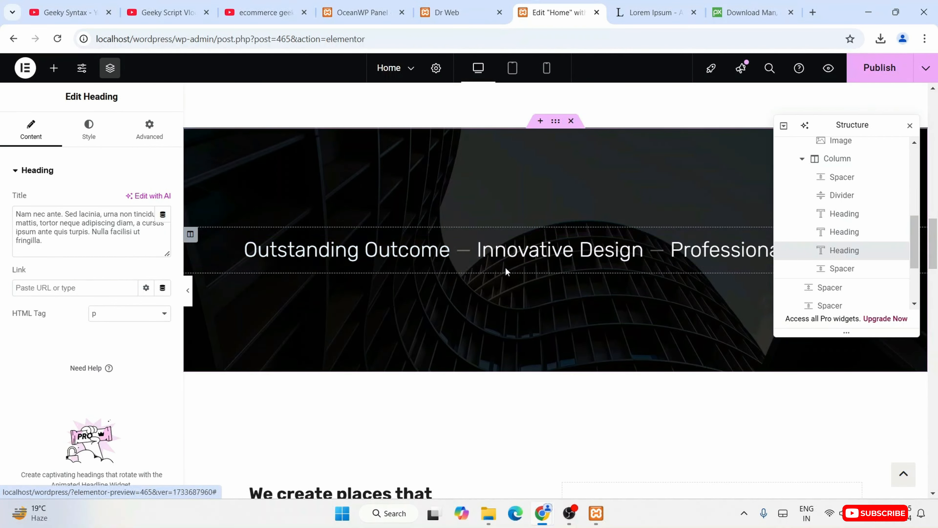
{"action": "left_click", "coordinate": [557, 123]}
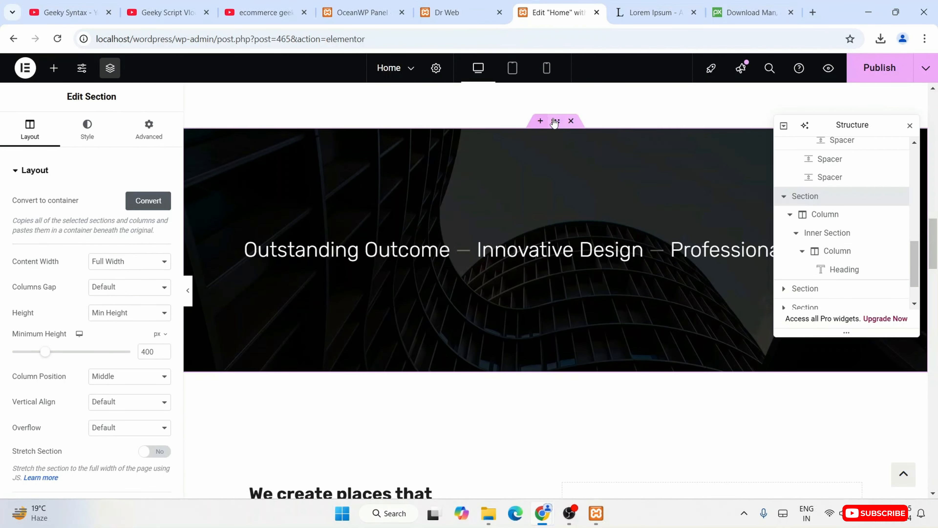
{"action": "scroll", "coordinate": [536, 199], "scroll_direction": "up", "scroll_amount": 10}
{"action": "scroll", "coordinate": [536, 198], "scroll_direction": "down", "scroll_amount": 8}
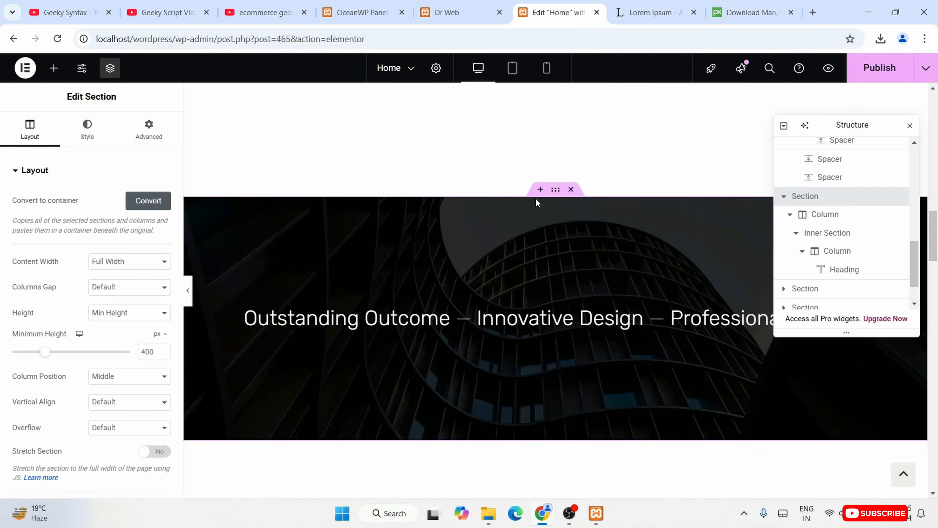
{"action": "scroll", "coordinate": [356, 270], "scroll_direction": "down", "scroll_amount": 2}
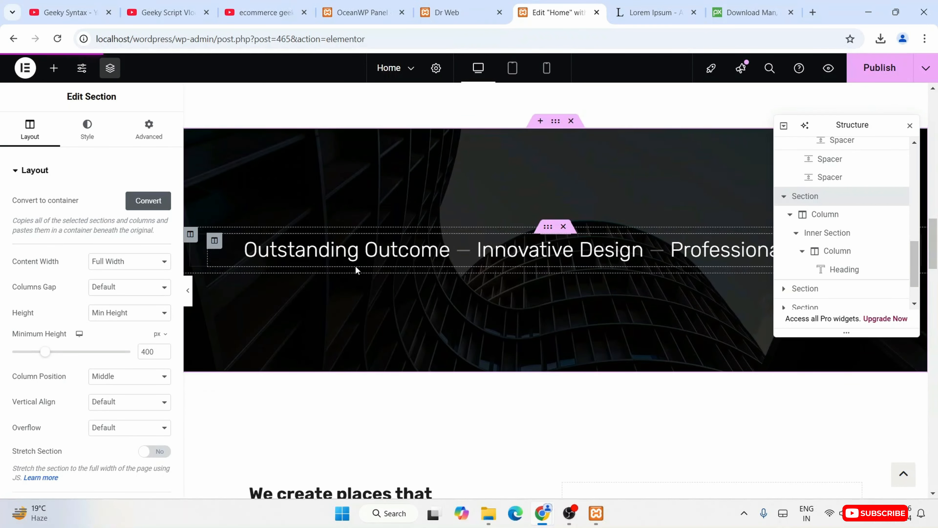
Open the heading widget inside the banner section and examine the link markup in its title
{"action": "left_click", "coordinate": [249, 250]}
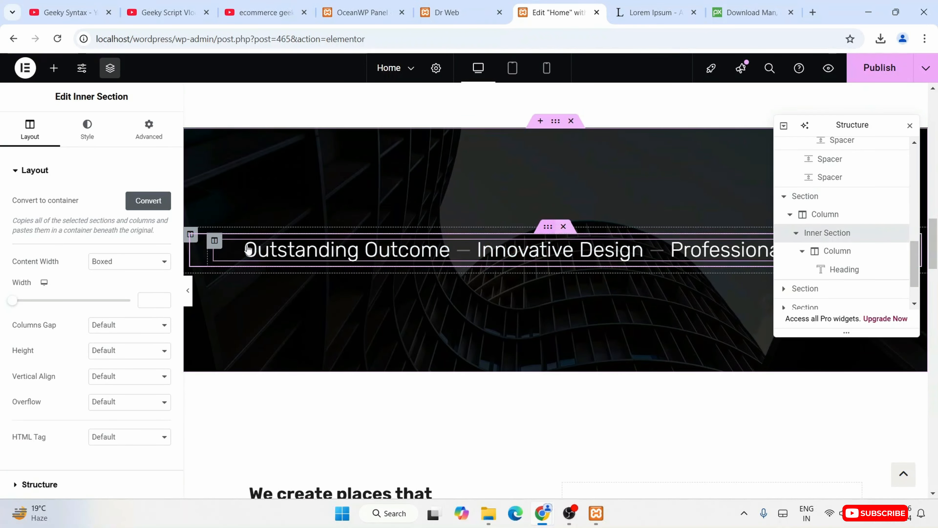
{"action": "left_click", "coordinate": [214, 240]}
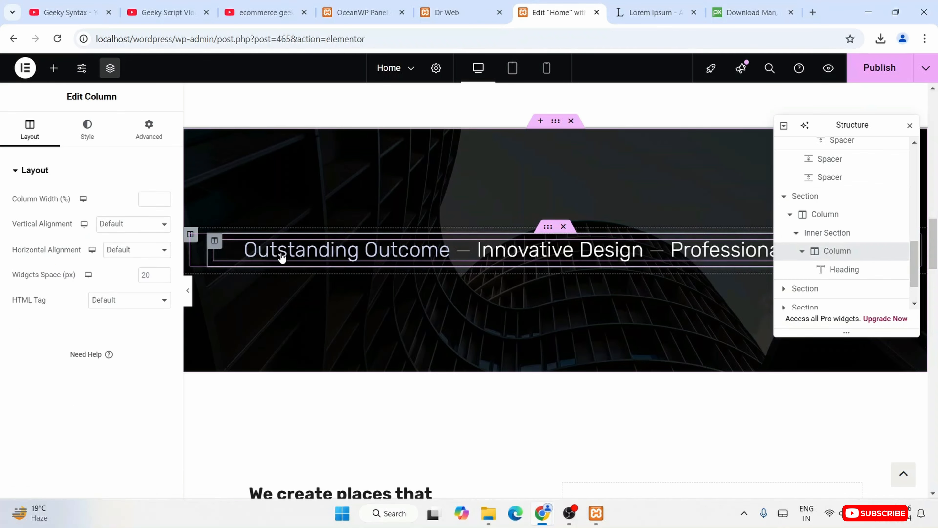
{"action": "left_click", "coordinate": [281, 257]}
{"action": "left_click", "coordinate": [48, 225]}
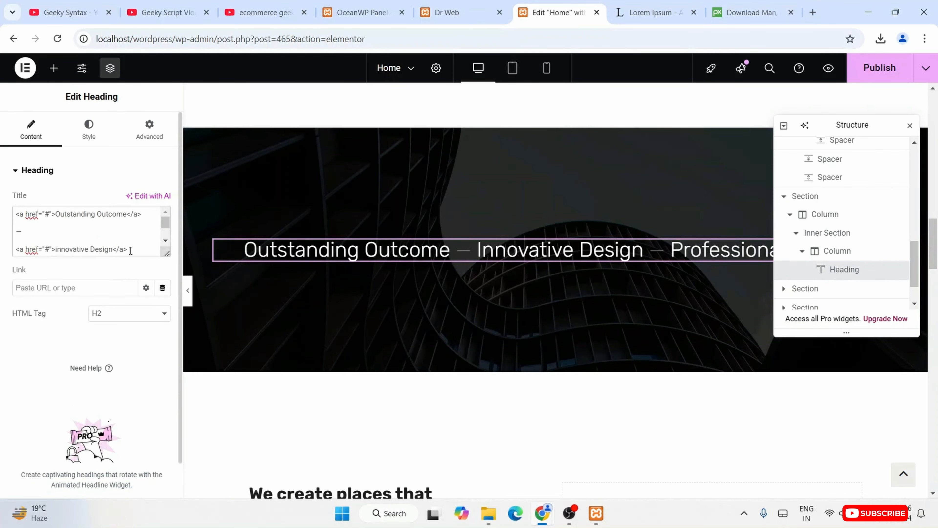
{"action": "left_click_drag", "start_coordinate": [131, 250], "coordinate": [2, 199]}
{"action": "left_click", "coordinate": [109, 231]}
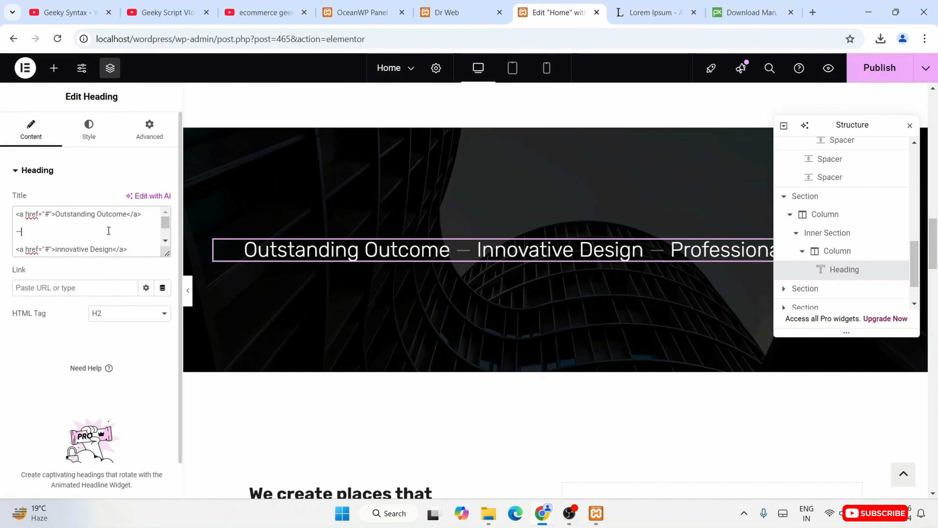
{"action": "scroll", "coordinate": [108, 231], "scroll_direction": "down", "scroll_amount": 1}
{"action": "scroll", "coordinate": [108, 229], "scroll_direction": "up", "scroll_amount": 1}
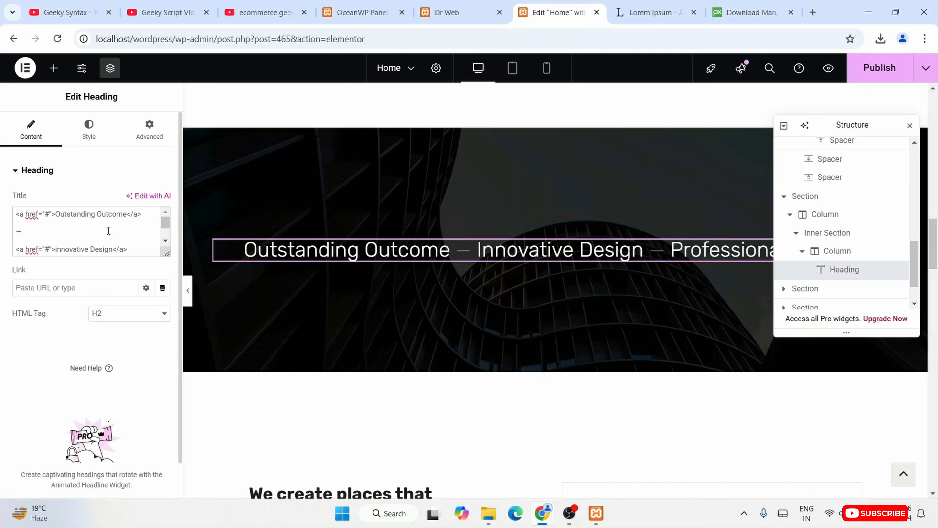
{"action": "double_click", "coordinate": [47, 214]}
{"action": "scroll", "coordinate": [112, 242], "scroll_direction": "down", "scroll_amount": 1}
{"action": "scroll", "coordinate": [112, 242], "scroll_direction": "up", "scroll_amount": 1}
{"action": "type", "text": "Ww"}
{"action": "type", "text": "www"}
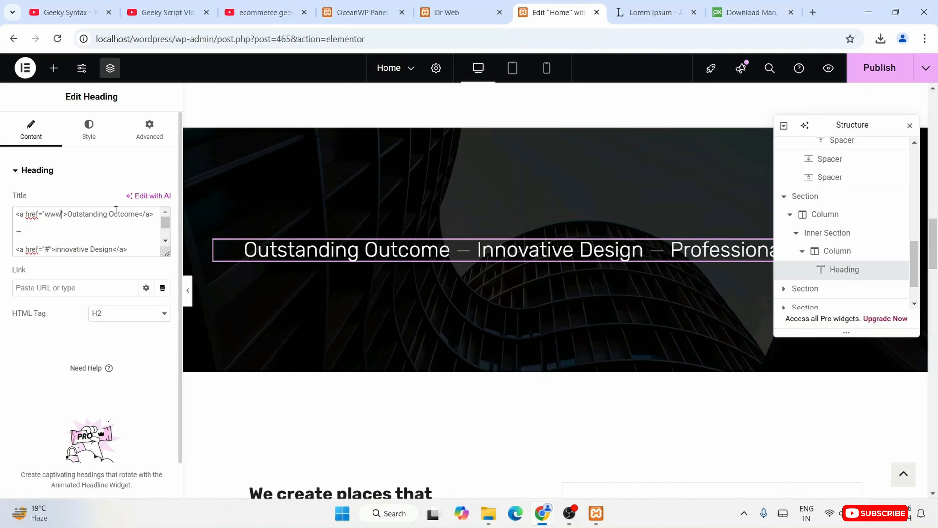
{"action": "type", "text": ".go"}
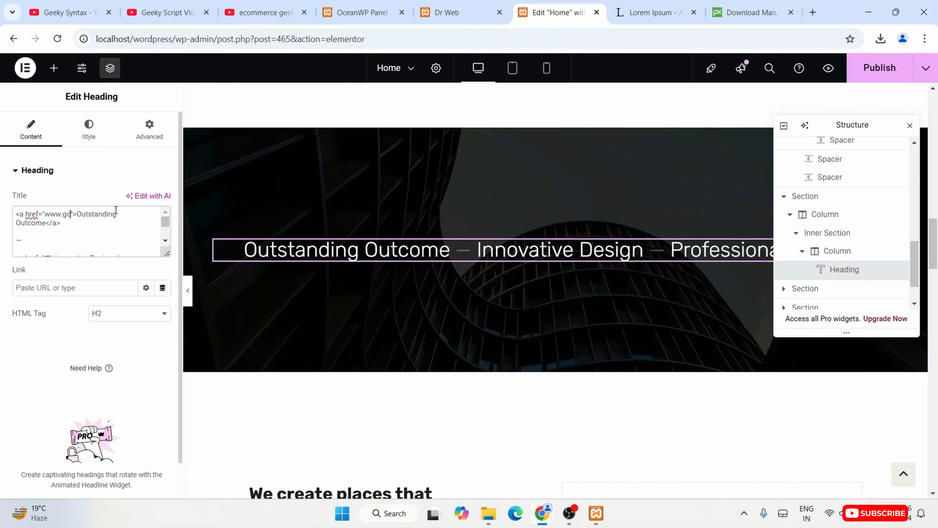
{"action": "type", "text": "ogle.com"}
{"action": "left_click", "coordinate": [875, 70]}
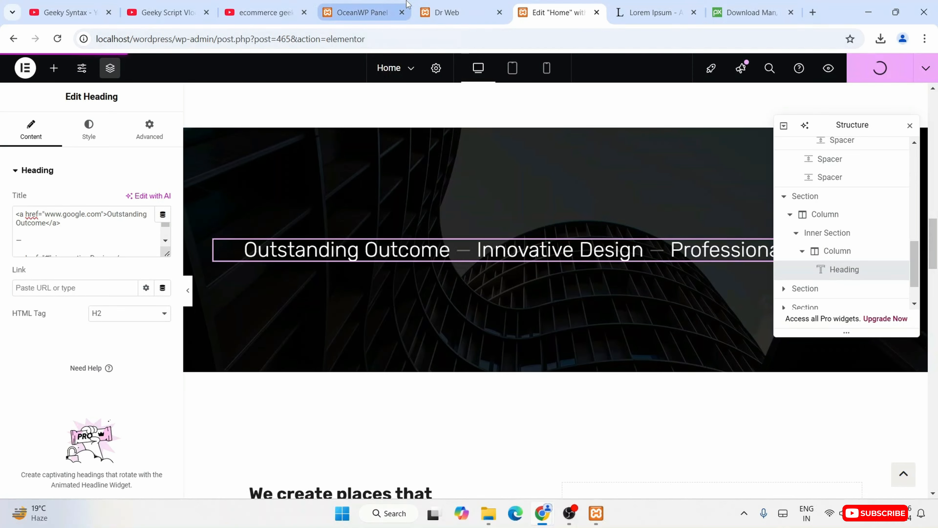
Switch to the live Dr Web site, reload it, test the Outstanding Outcome link, and inspect the resulting address
{"action": "left_click", "coordinate": [456, 13]}
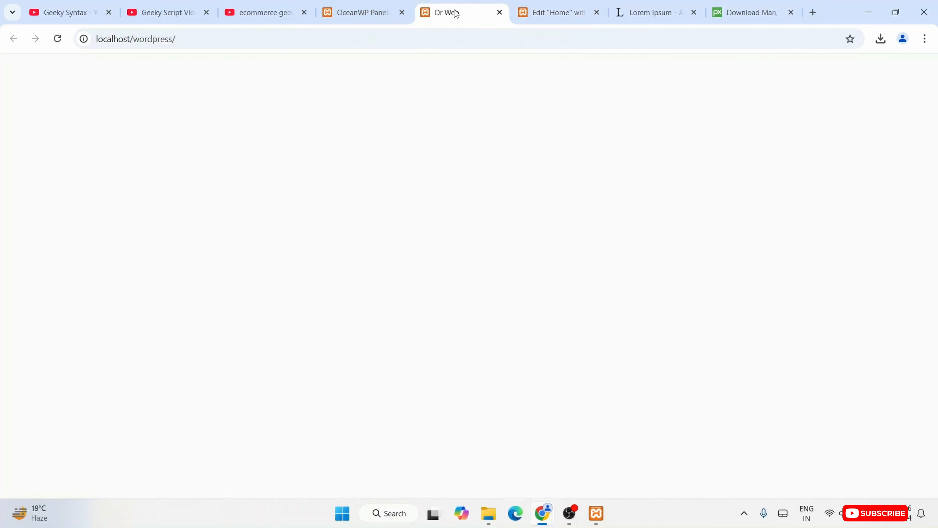
{"action": "left_click", "coordinate": [58, 39]}
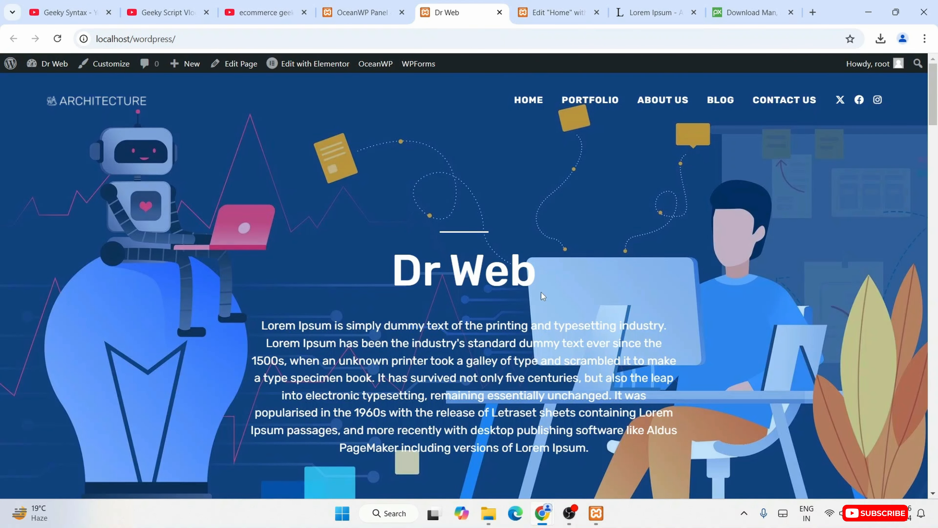
{"action": "scroll", "coordinate": [871, 238], "scroll_direction": "down", "scroll_amount": 10}
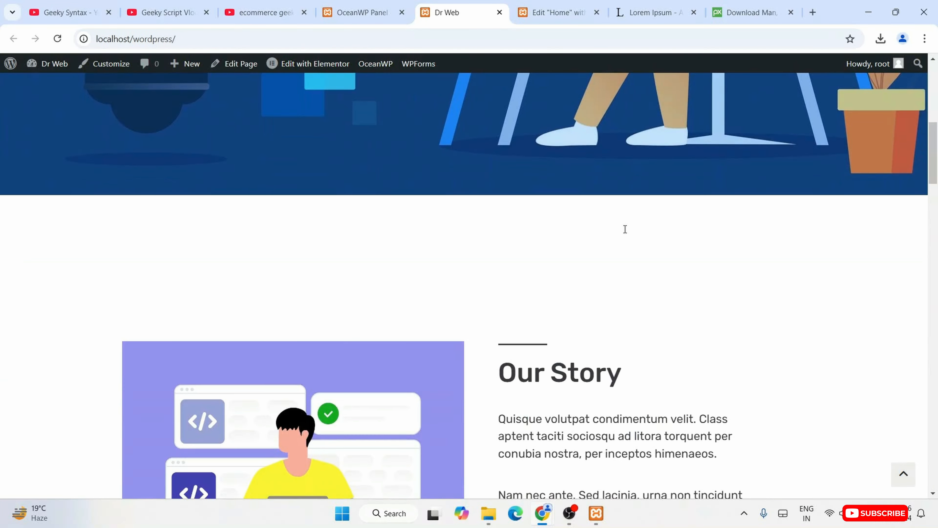
{"action": "scroll", "coordinate": [724, 284], "scroll_direction": "down", "scroll_amount": 8}
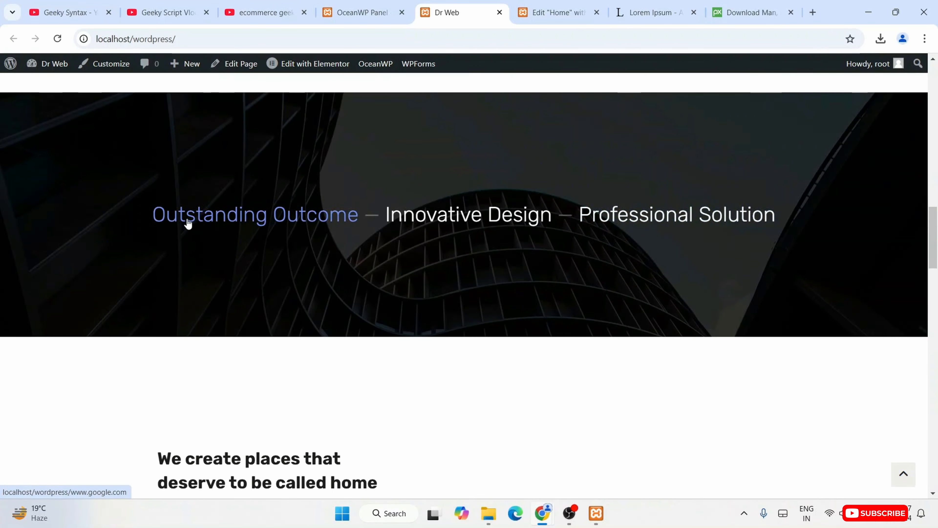
{"action": "left_click", "coordinate": [322, 221]}
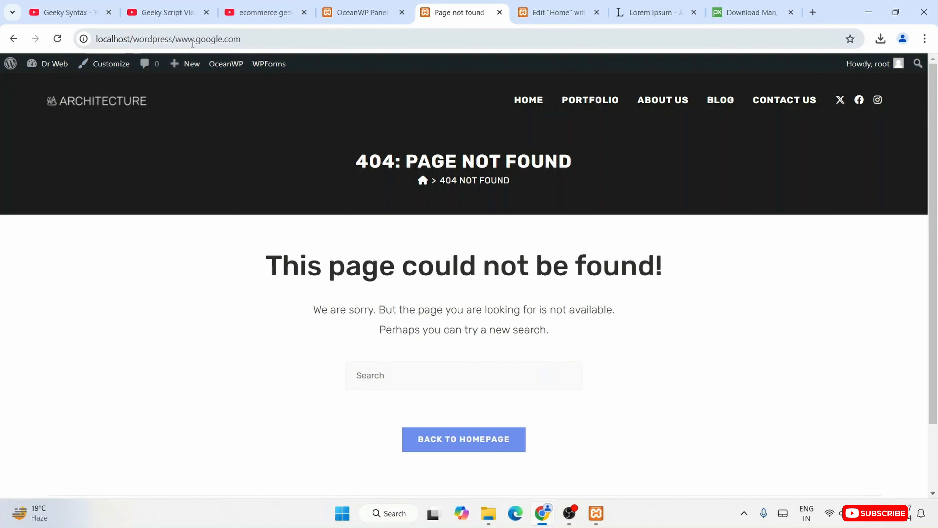
{"action": "left_click_drag", "start_coordinate": [176, 39], "coordinate": [254, 37]}
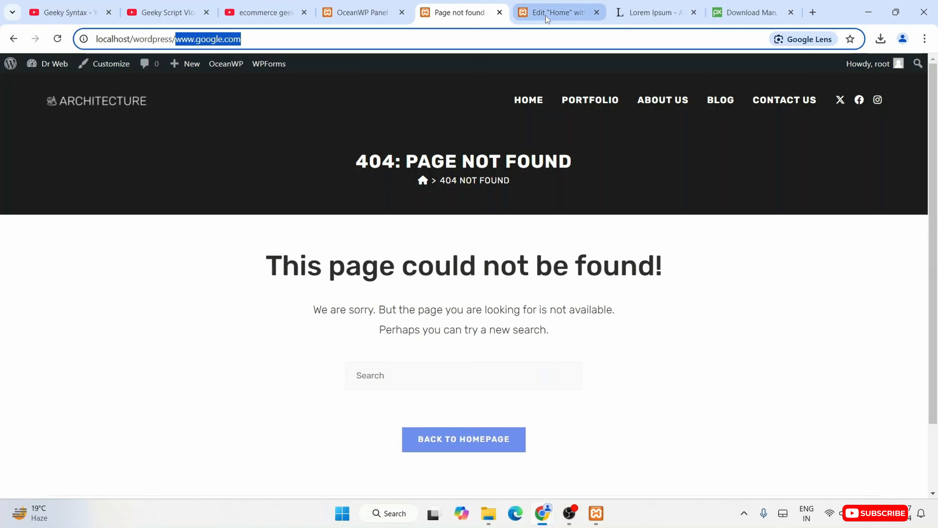
{"action": "left_click", "coordinate": [558, 12]}
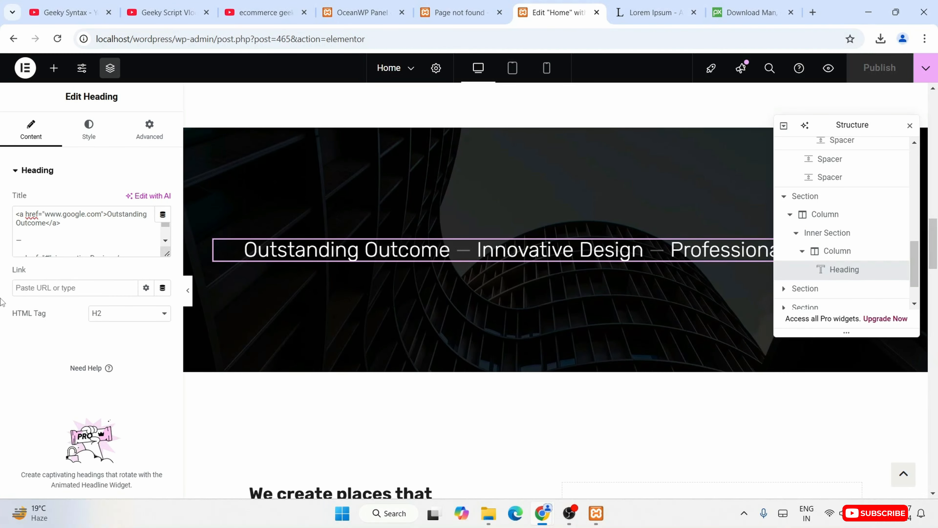
{"action": "left_click", "coordinate": [47, 215]}
{"action": "type", "text": "htt"}
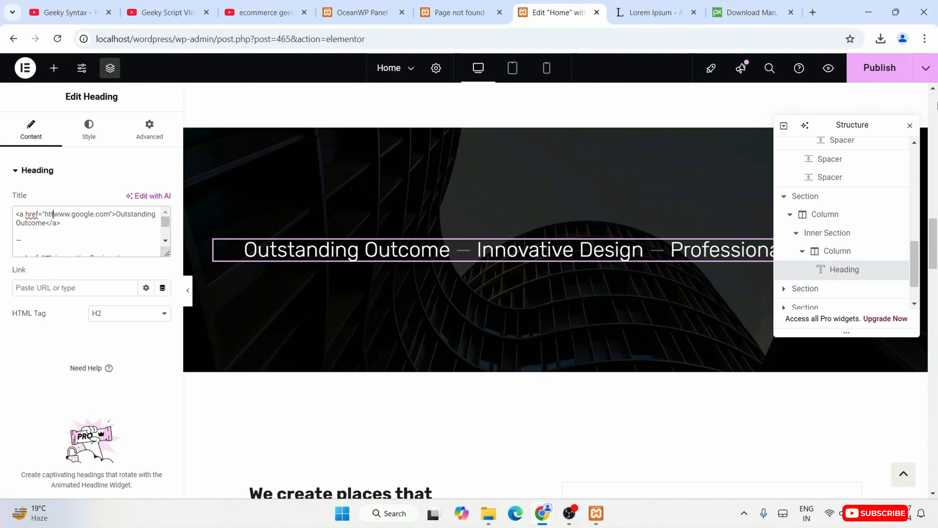
{"action": "type", "text": "ps"}
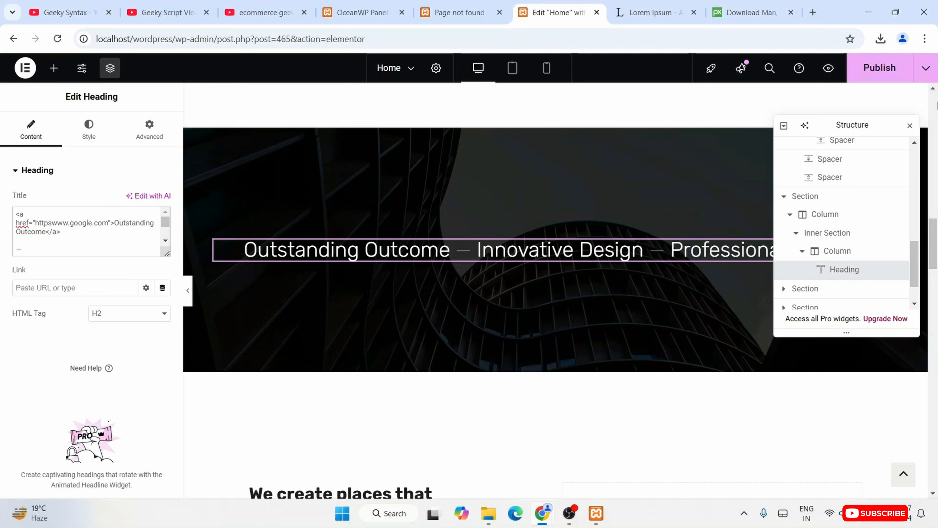
{"action": "type", "text": "://"}
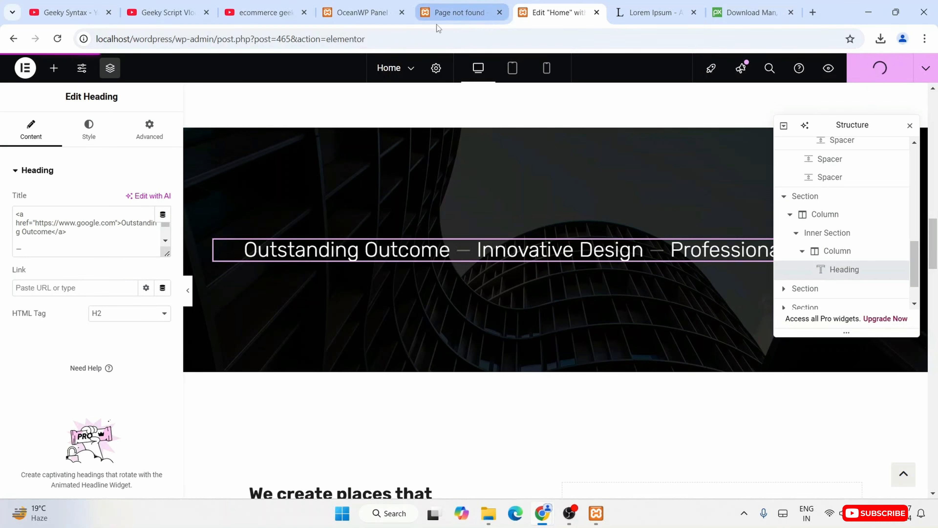
Go back to the live home page, reload it, and test the Outstanding Outcome link again
{"action": "mouse_move", "coordinate": [453, 15]}
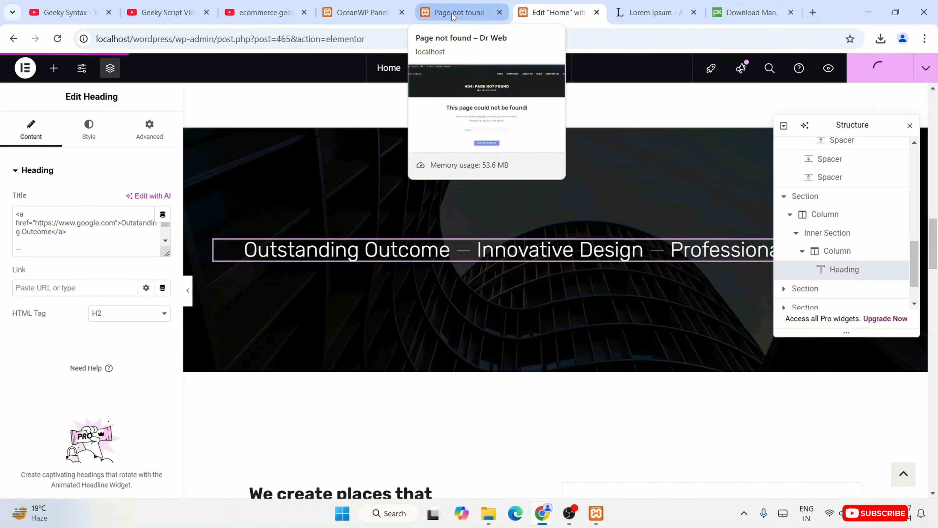
{"action": "left_click", "coordinate": [452, 15]}
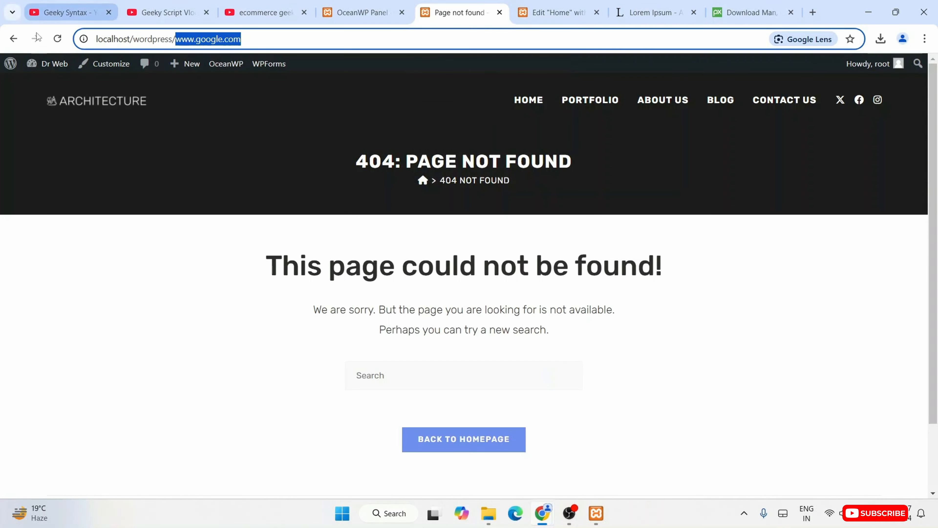
{"action": "left_click", "coordinate": [15, 39]}
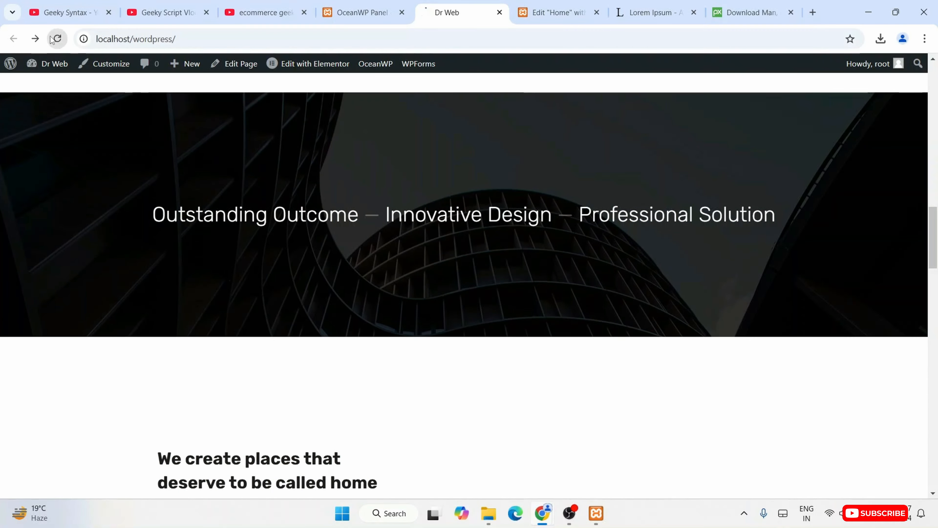
{"action": "left_click", "coordinate": [58, 39]}
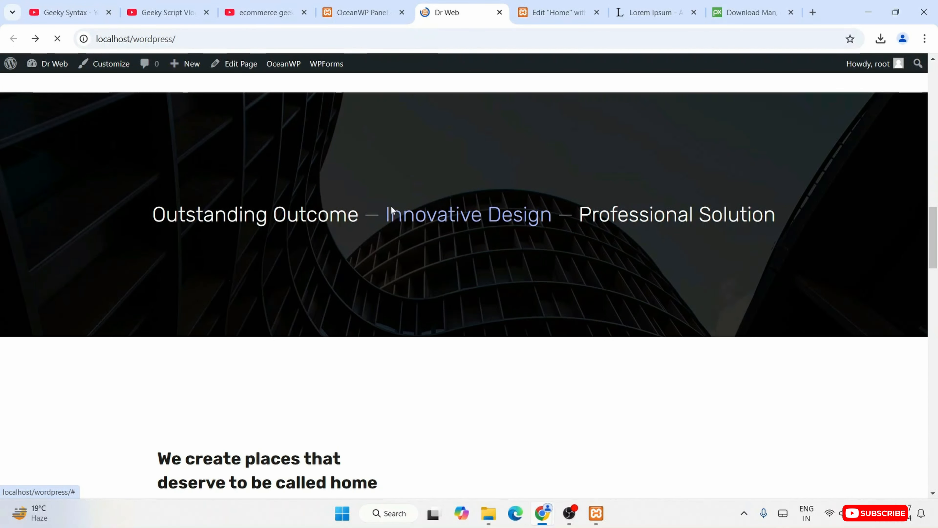
{"action": "left_click", "coordinate": [252, 220]}
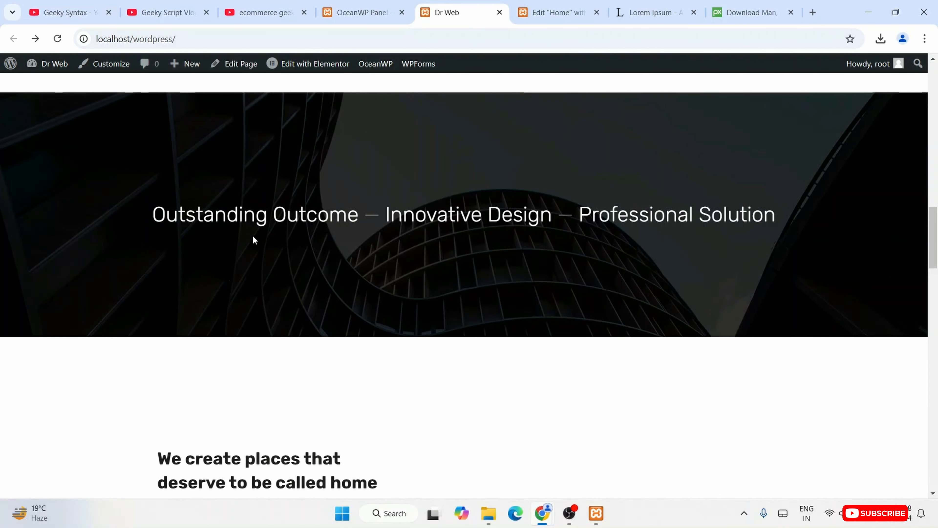
Return to the Elementor editor and review the markup of all three links in the banner heading's title
{"action": "left_click", "coordinate": [554, 12]}
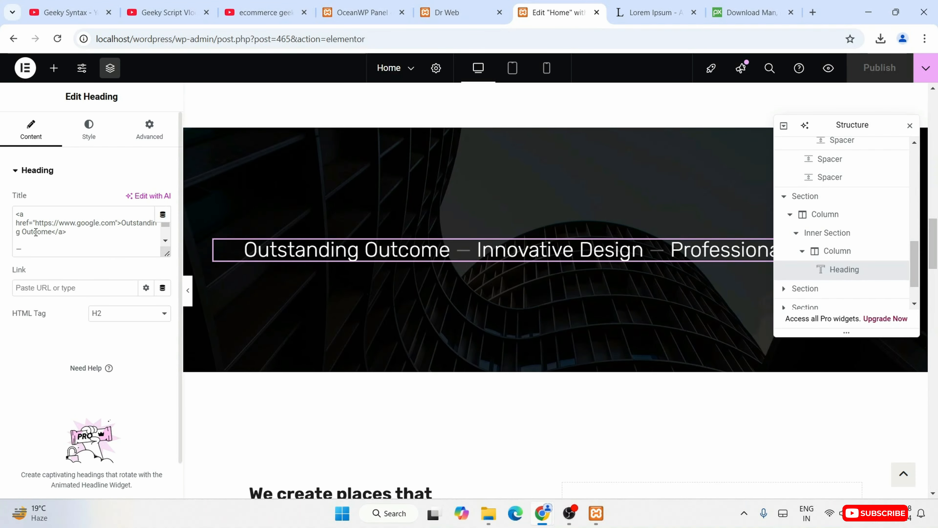
{"action": "left_click_drag", "start_coordinate": [38, 223], "coordinate": [127, 222]}
{"action": "left_click", "coordinate": [87, 239]}
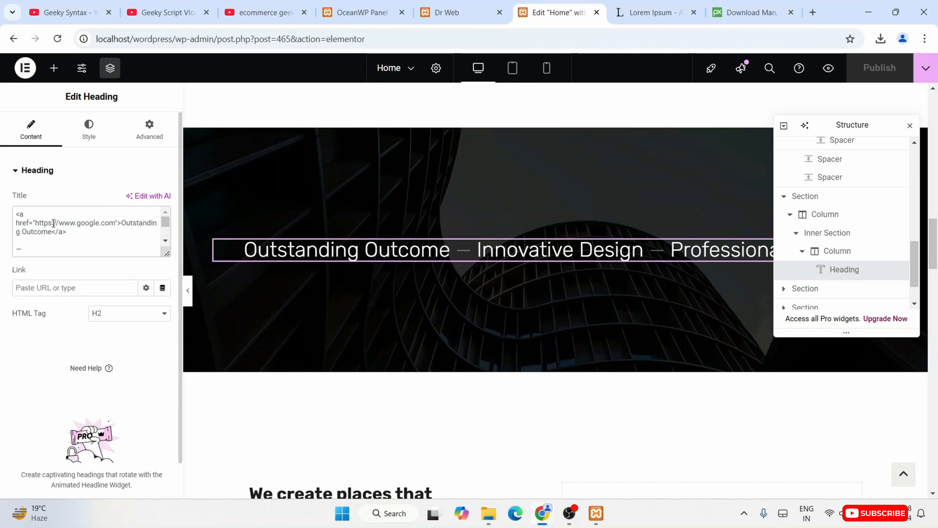
{"action": "scroll", "coordinate": [73, 230], "scroll_direction": "down", "scroll_amount": 2}
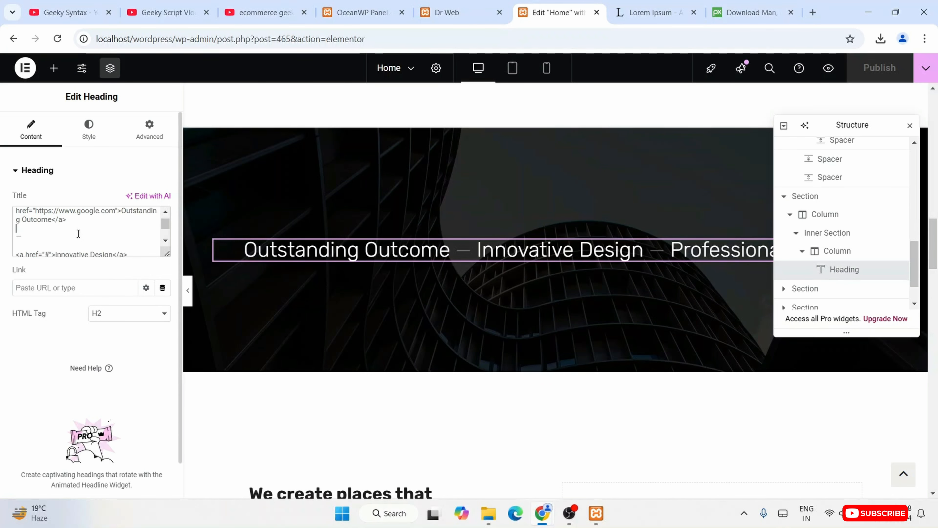
{"action": "left_click_drag", "start_coordinate": [61, 214], "coordinate": [109, 247]}
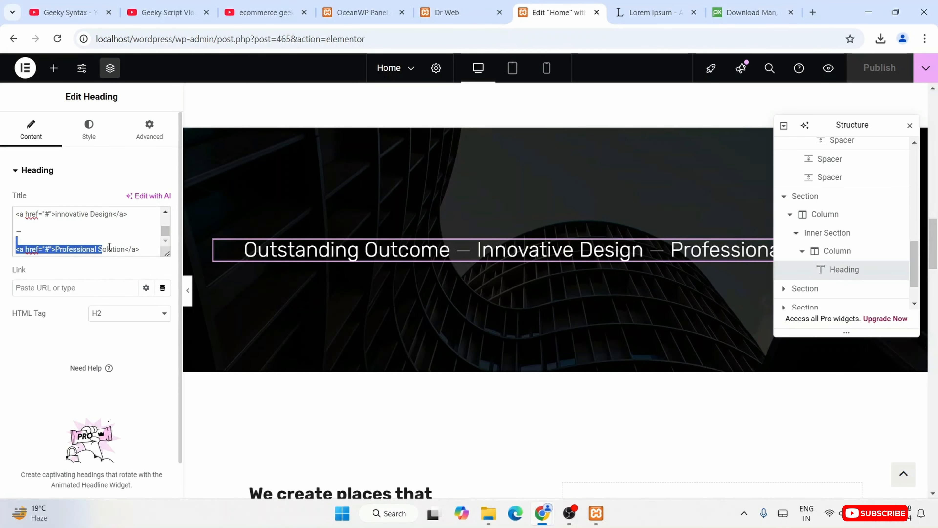
Delete the whole section containing the "We create places that deserve to be called home" heading and the Cobb quote
{"action": "left_click", "coordinate": [115, 241]}
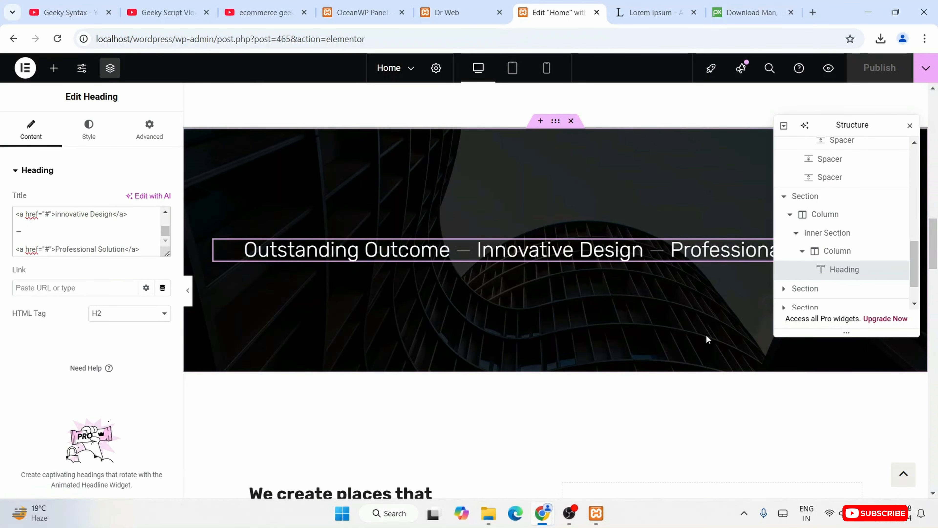
{"action": "scroll", "coordinate": [512, 271], "scroll_direction": "down", "scroll_amount": 8}
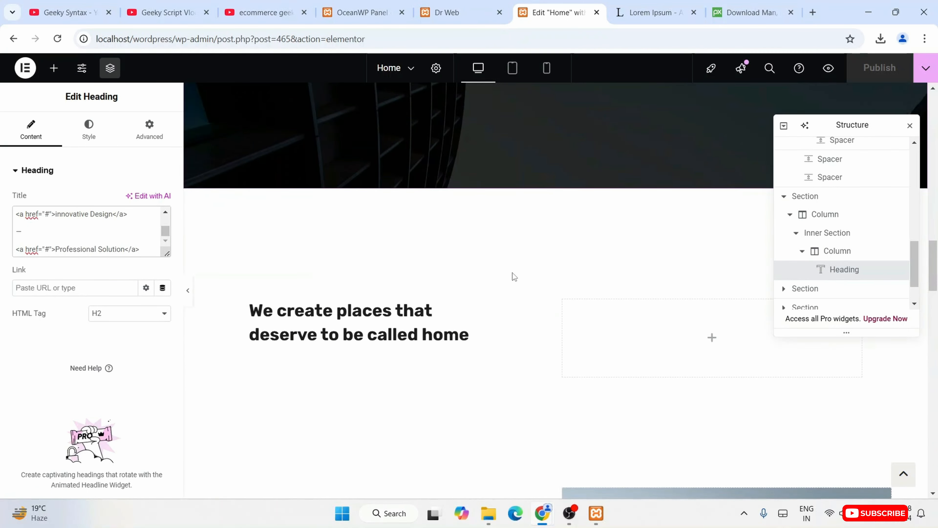
{"action": "scroll", "coordinate": [513, 273], "scroll_direction": "down", "scroll_amount": 2}
{"action": "scroll", "coordinate": [513, 273], "scroll_direction": "up", "scroll_amount": 2}
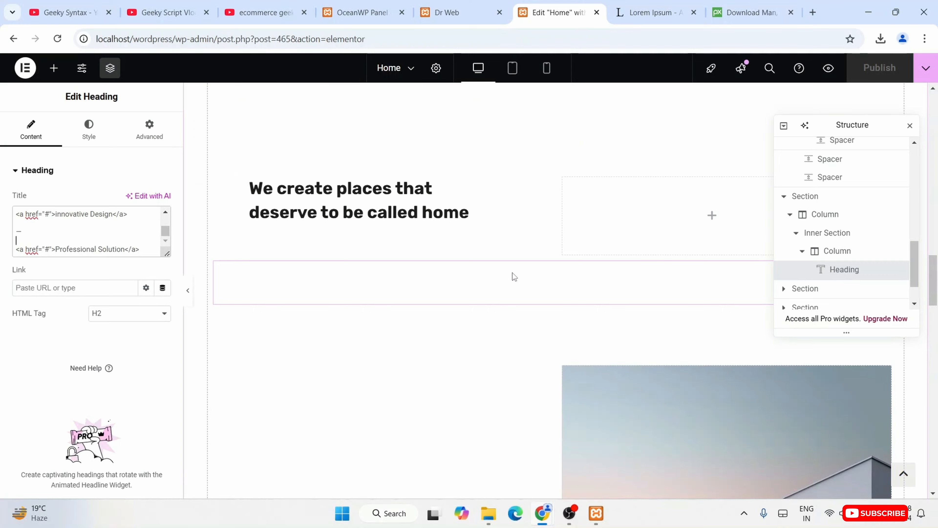
{"action": "scroll", "coordinate": [512, 272], "scroll_direction": "down", "scroll_amount": 5}
{"action": "scroll", "coordinate": [512, 272], "scroll_direction": "down", "scroll_amount": 6}
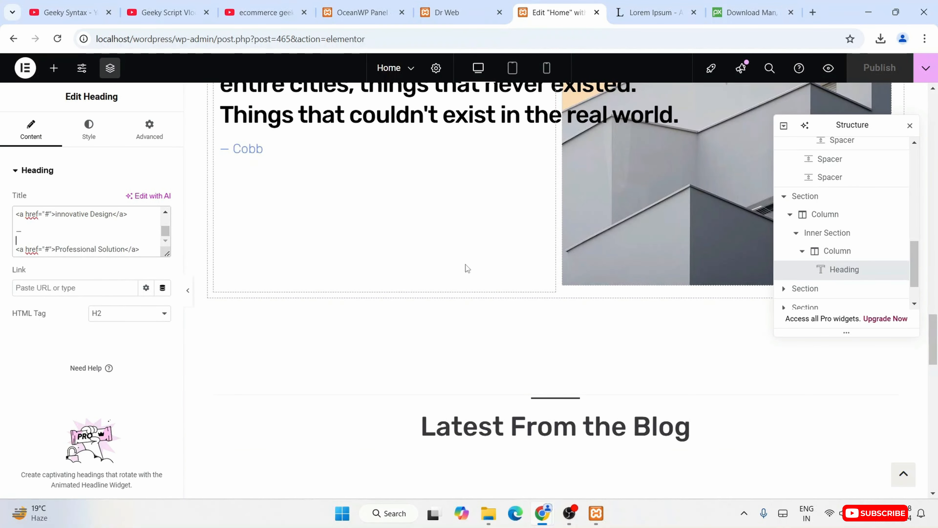
{"action": "scroll", "coordinate": [466, 263], "scroll_direction": "up", "scroll_amount": 5}
{"action": "scroll", "coordinate": [543, 286], "scroll_direction": "up", "scroll_amount": 5}
{"action": "scroll", "coordinate": [529, 284], "scroll_direction": "up", "scroll_amount": 5}
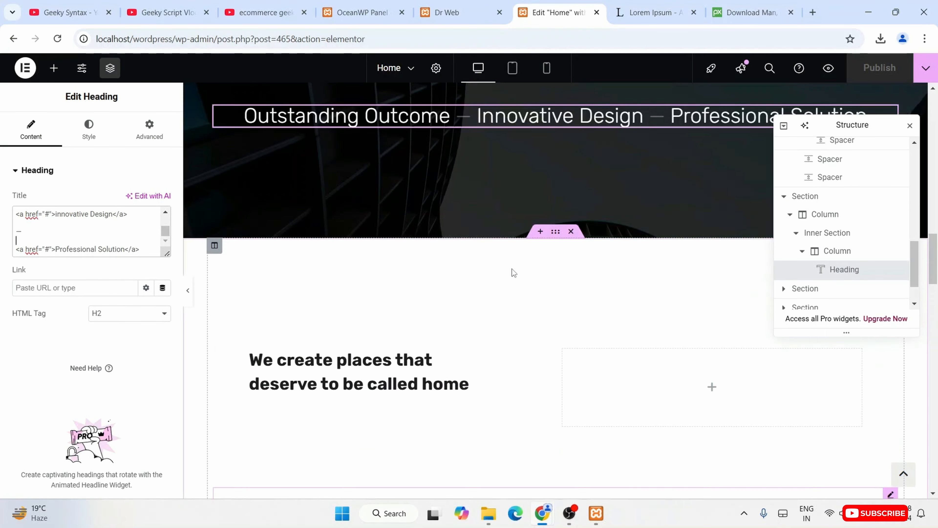
{"action": "left_click", "coordinate": [555, 244]}
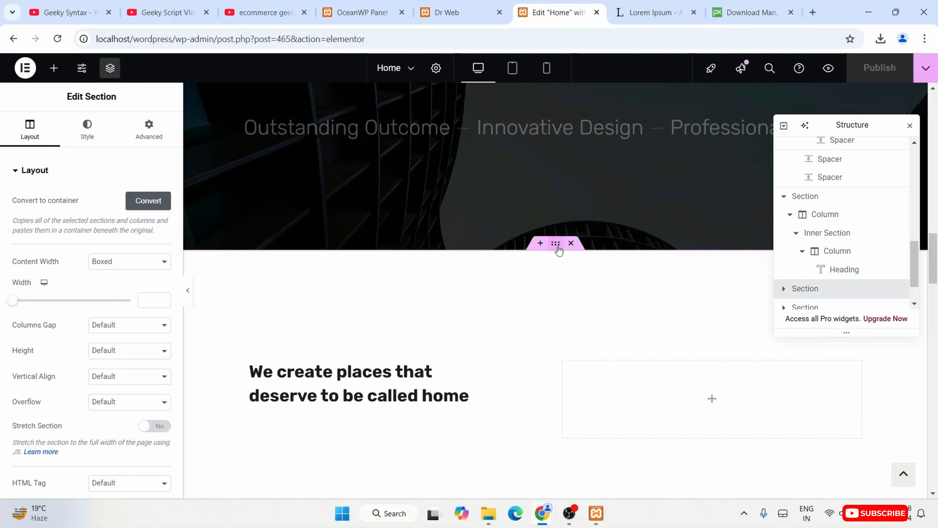
{"action": "scroll", "coordinate": [517, 331], "scroll_direction": "down", "scroll_amount": 10}
{"action": "scroll", "coordinate": [547, 354], "scroll_direction": "up", "scroll_amount": 8}
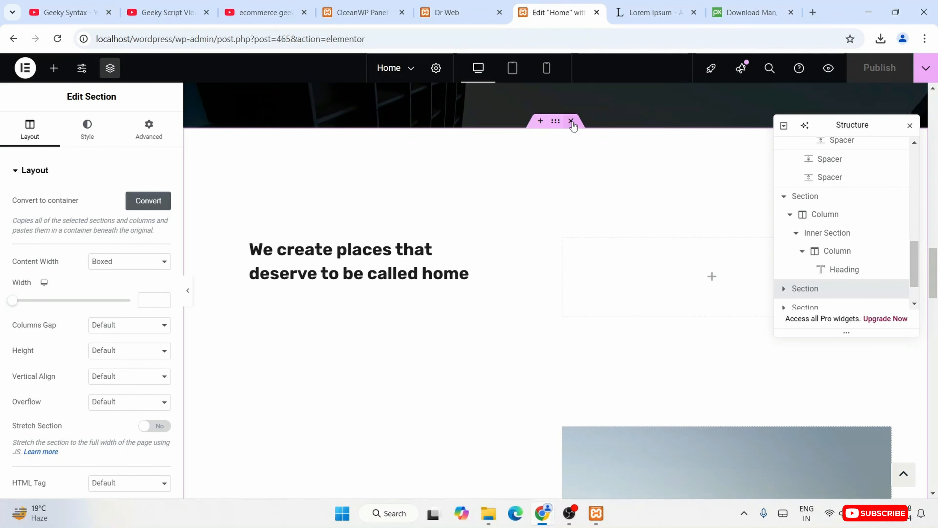
{"action": "left_click", "coordinate": [571, 121]}
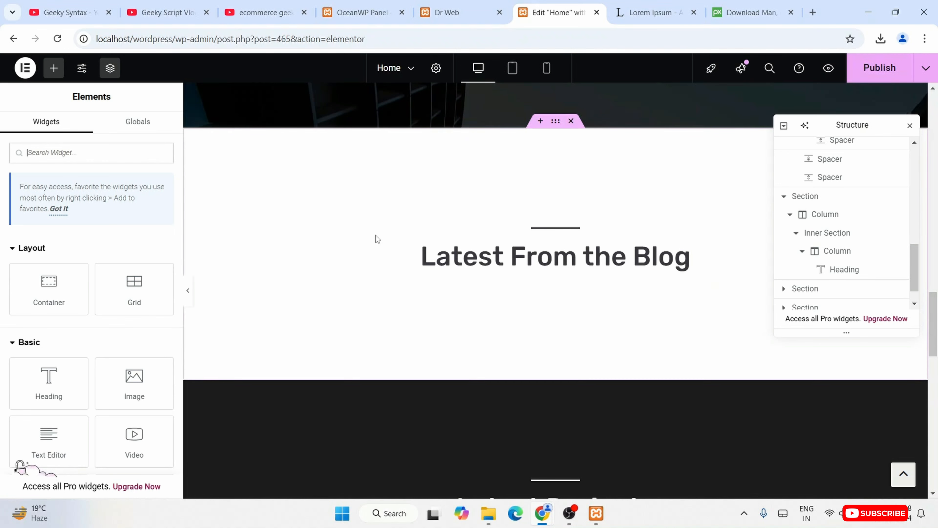
Add a new grid container with two columns and one row above the Latest From the Blog section
{"action": "left_click", "coordinate": [540, 122]}
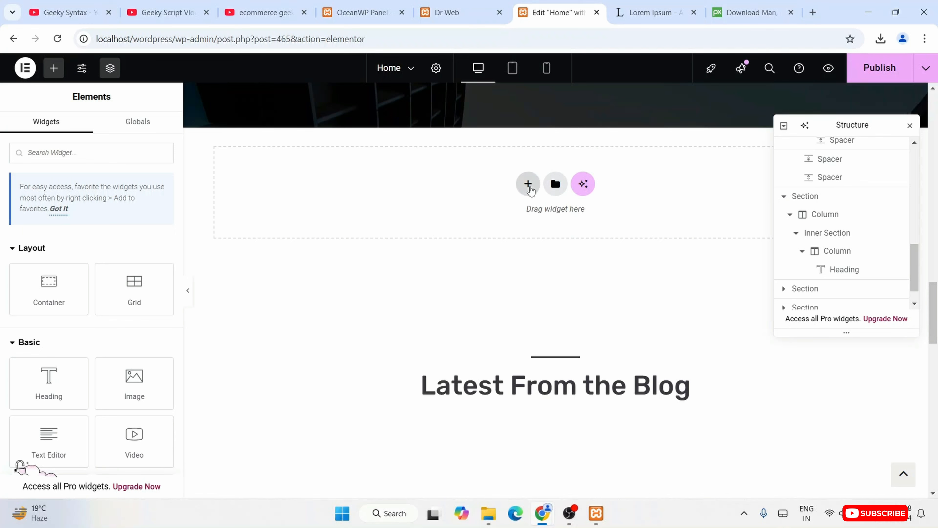
{"action": "left_click", "coordinate": [528, 184]}
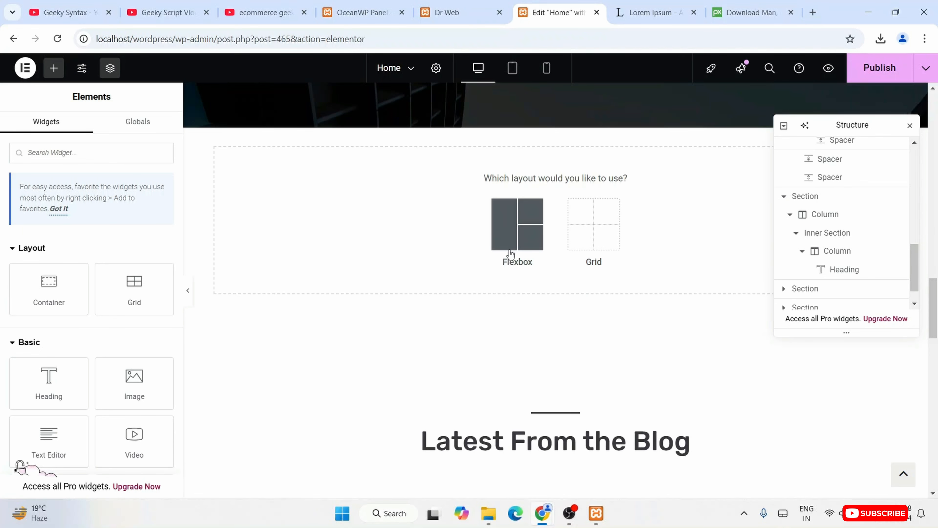
{"action": "left_click", "coordinate": [607, 224]}
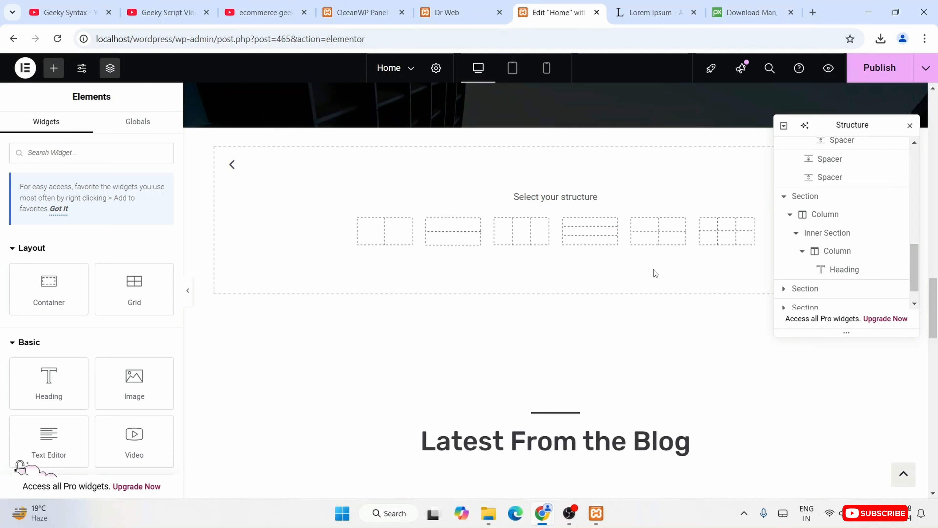
{"action": "left_click", "coordinate": [389, 234]}
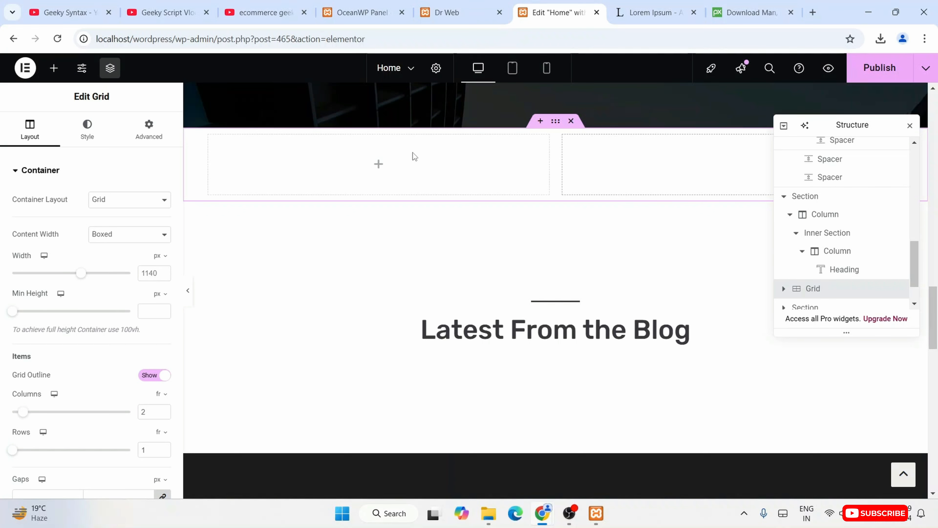
Place a Container in the grid's first cell and put an Image widget inside it
{"action": "left_click", "coordinate": [380, 166]}
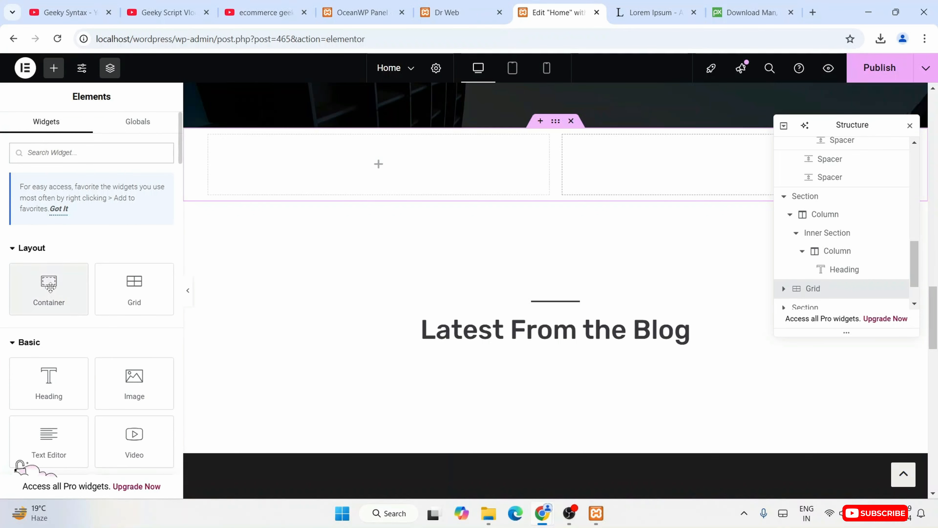
{"action": "left_click_drag", "start_coordinate": [50, 287], "coordinate": [362, 169]}
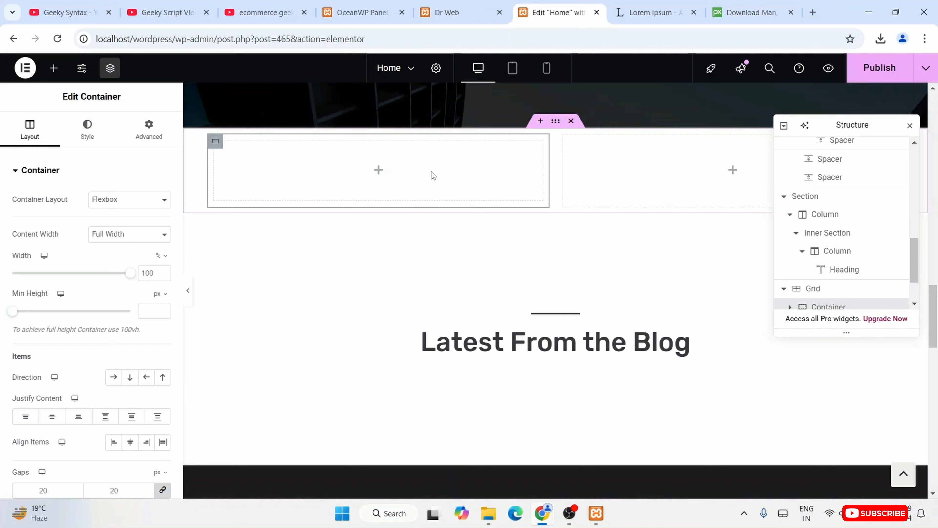
{"action": "left_click", "coordinate": [378, 170]}
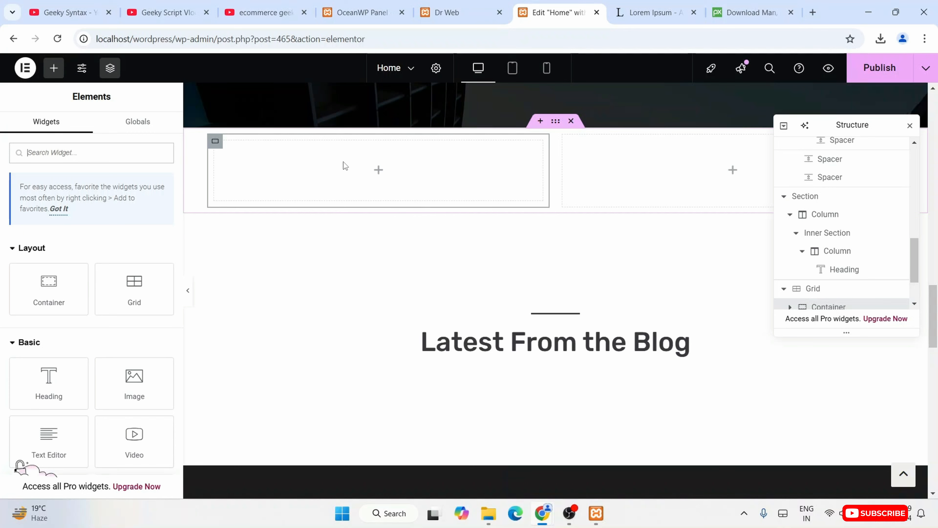
{"action": "left_click_drag", "start_coordinate": [131, 384], "coordinate": [351, 166]}
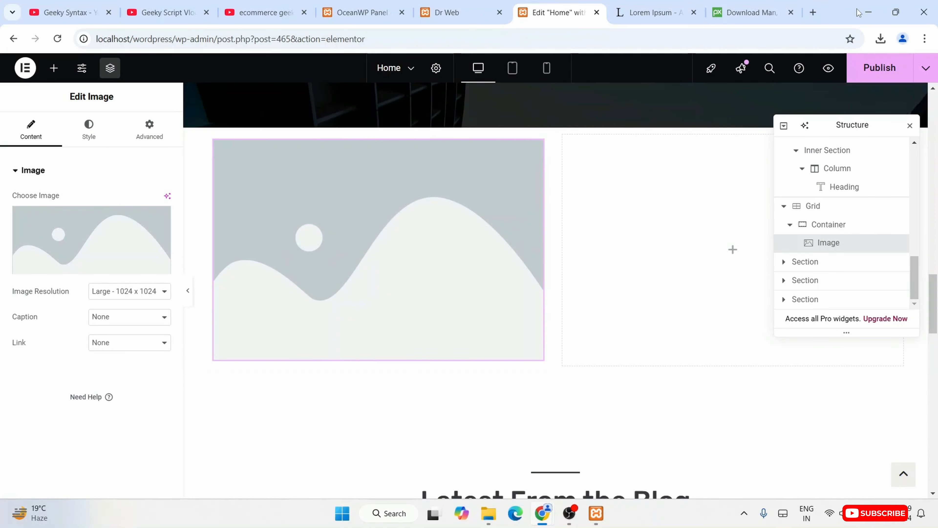
Switch to Pixabay, browse the "website" image results, and download the photo of hands on a laptop beside a coffee cup
{"action": "left_click", "coordinate": [746, 9]}
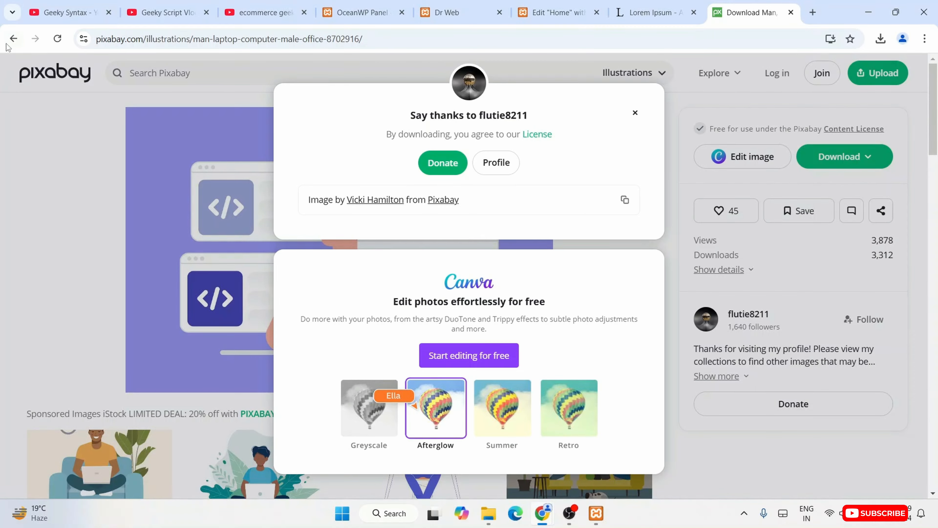
{"action": "left_click", "coordinate": [13, 38]}
{"action": "scroll", "coordinate": [493, 259], "scroll_direction": "down", "scroll_amount": 3}
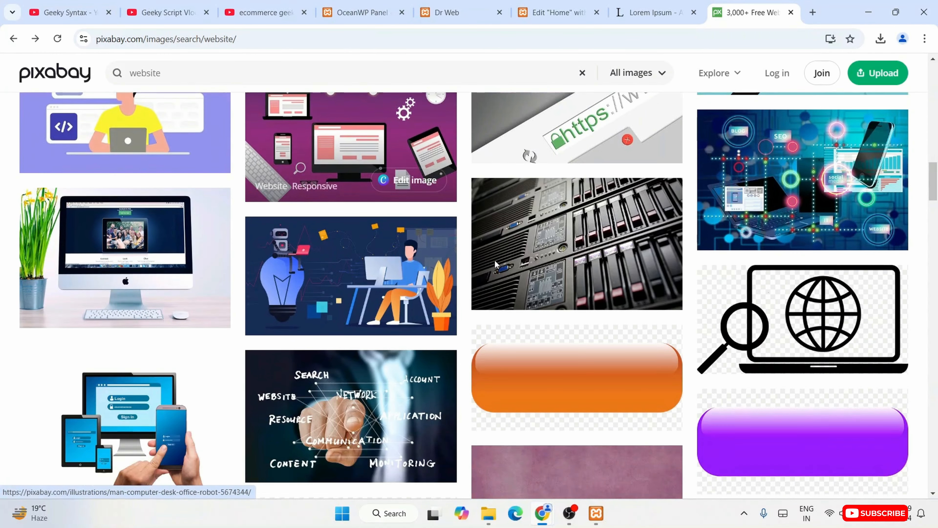
{"action": "scroll", "coordinate": [649, 328], "scroll_direction": "down", "scroll_amount": 6}
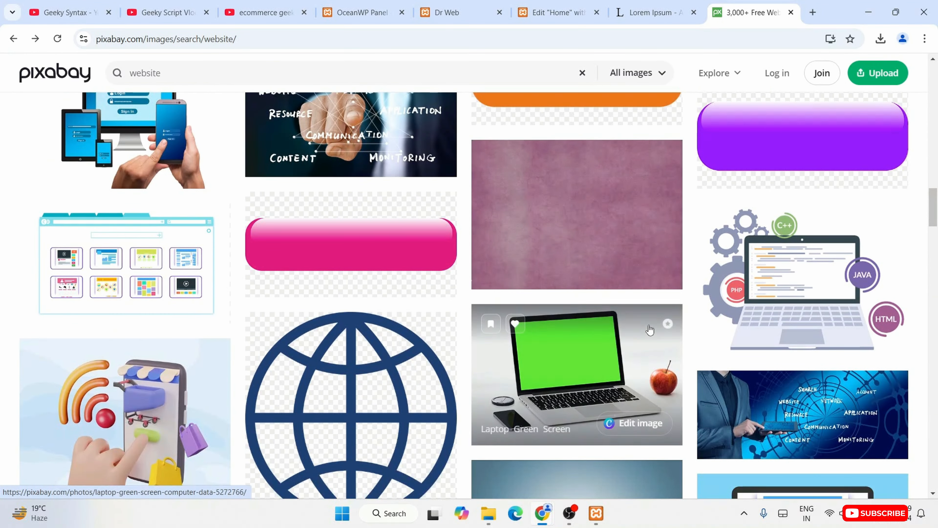
{"action": "scroll", "coordinate": [650, 329], "scroll_direction": "up", "scroll_amount": 3}
{"action": "scroll", "coordinate": [674, 257], "scroll_direction": "down", "scroll_amount": 4}
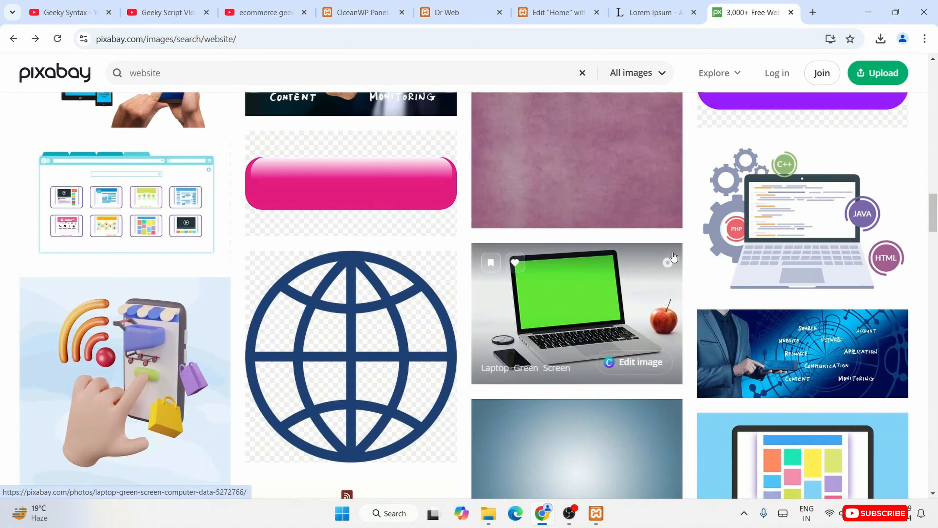
{"action": "scroll", "coordinate": [674, 257], "scroll_direction": "down", "scroll_amount": 15}
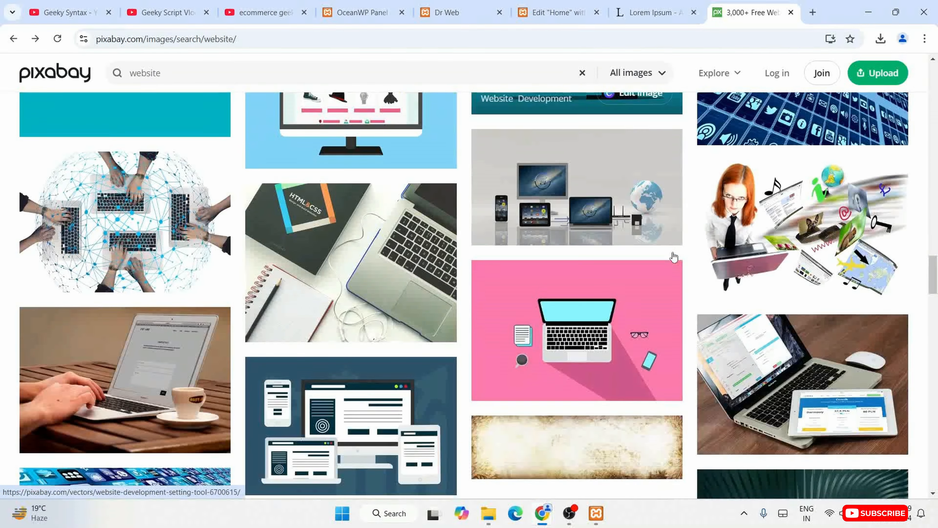
{"action": "scroll", "coordinate": [673, 257], "scroll_direction": "up", "scroll_amount": 3}
{"action": "scroll", "coordinate": [673, 257], "scroll_direction": "down", "scroll_amount": 6}
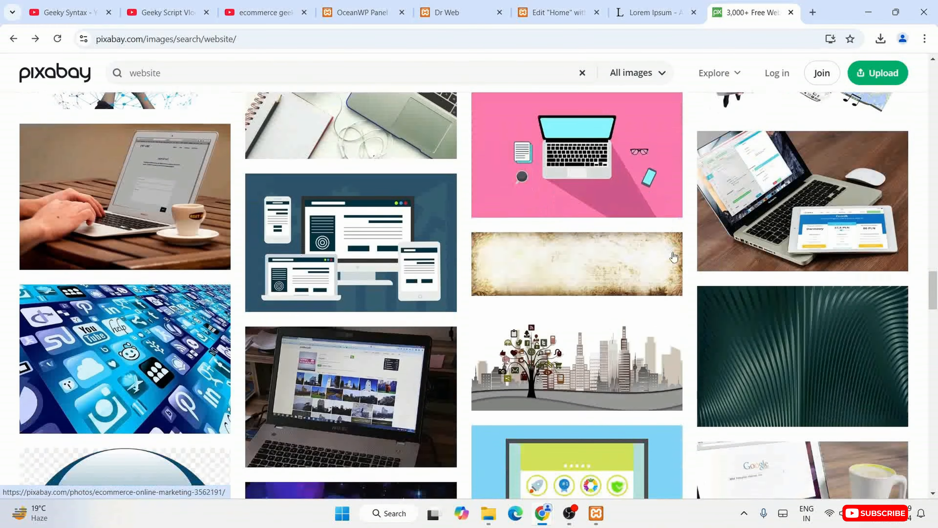
{"action": "scroll", "coordinate": [591, 425], "scroll_direction": "down", "scroll_amount": 2}
{"action": "scroll", "coordinate": [110, 246], "scroll_direction": "up", "scroll_amount": 3}
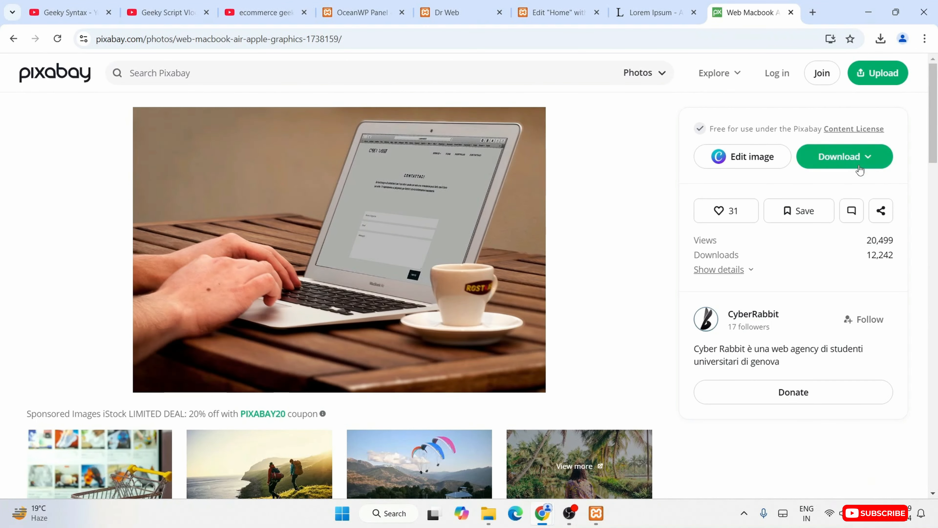
{"action": "left_click", "coordinate": [860, 168]}
{"action": "left_click", "coordinate": [746, 310]}
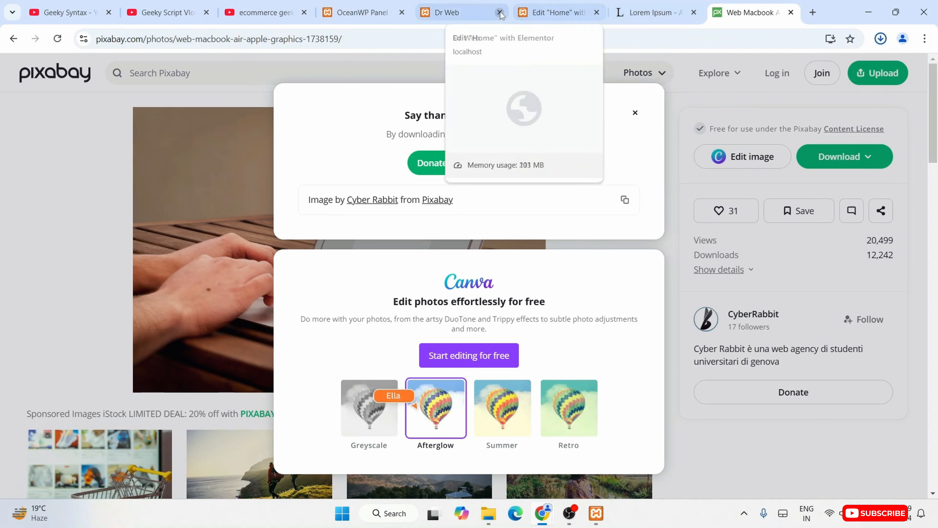
Return to the Elementor editor and replace the placeholder image with an upload of web-1738159_1280.jpg from Downloads
{"action": "left_click", "coordinate": [456, 12]}
{"action": "left_click", "coordinate": [548, 10]}
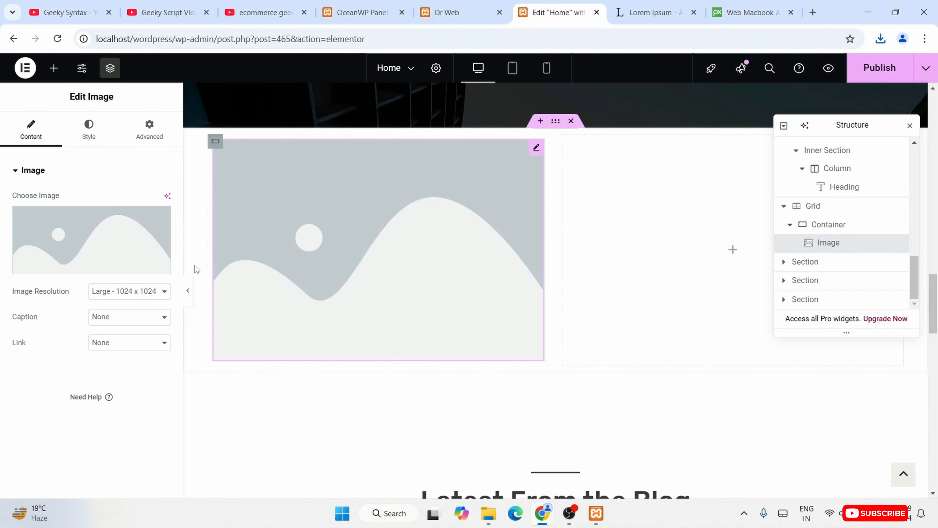
{"action": "left_click", "coordinate": [96, 265]}
{"action": "left_click", "coordinate": [174, 120]}
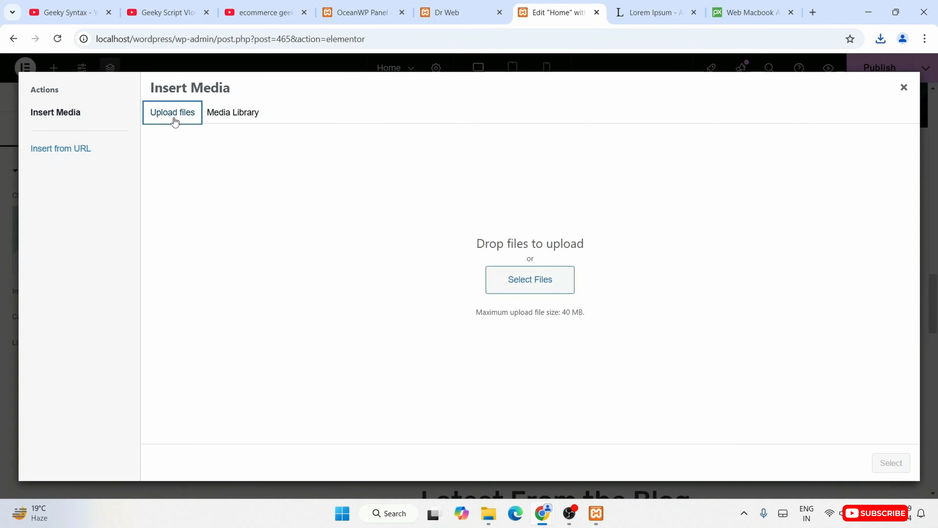
{"action": "left_click", "coordinate": [517, 290]}
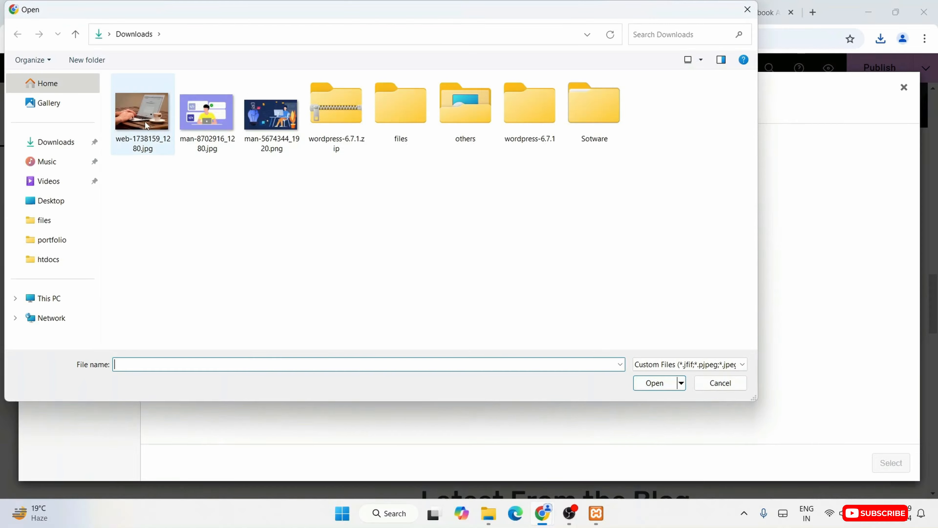
{"action": "double_click", "coordinate": [140, 118]}
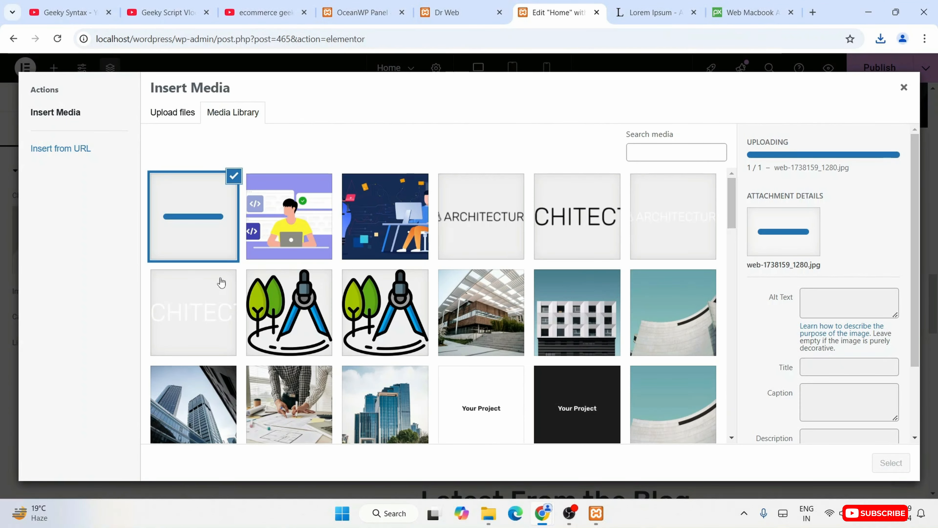
{"action": "left_click", "coordinate": [891, 463]}
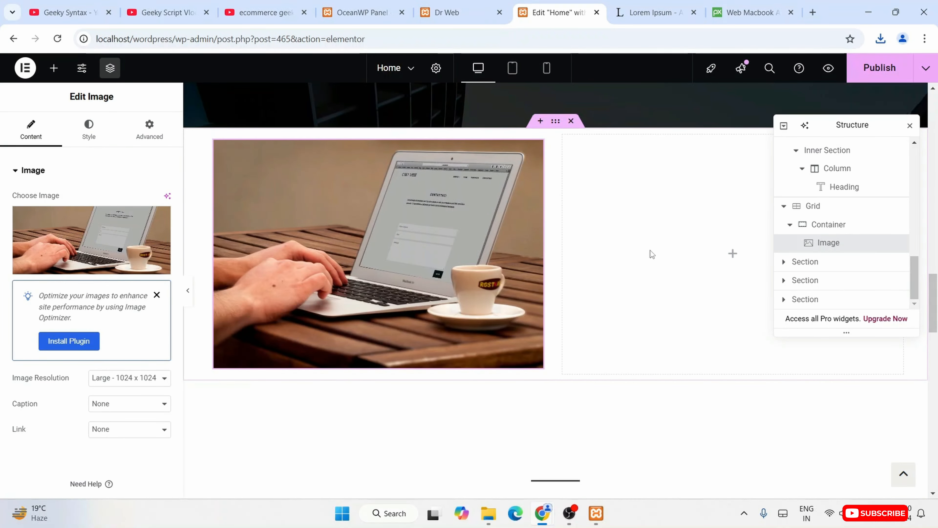
Add a container to the empty grid cell beside the laptop image and place a Text Editor widget inside it
{"action": "left_click", "coordinate": [732, 255]}
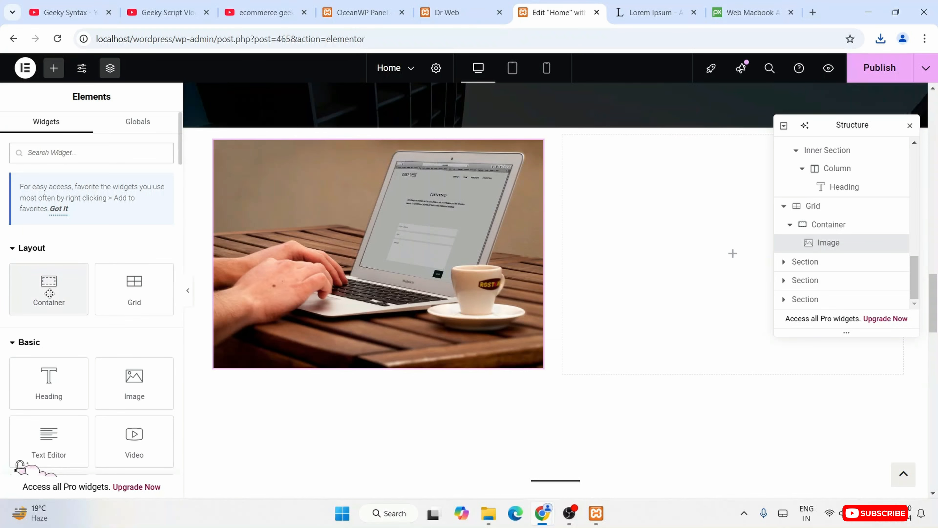
{"action": "left_click_drag", "start_coordinate": [50, 288], "coordinate": [690, 242]}
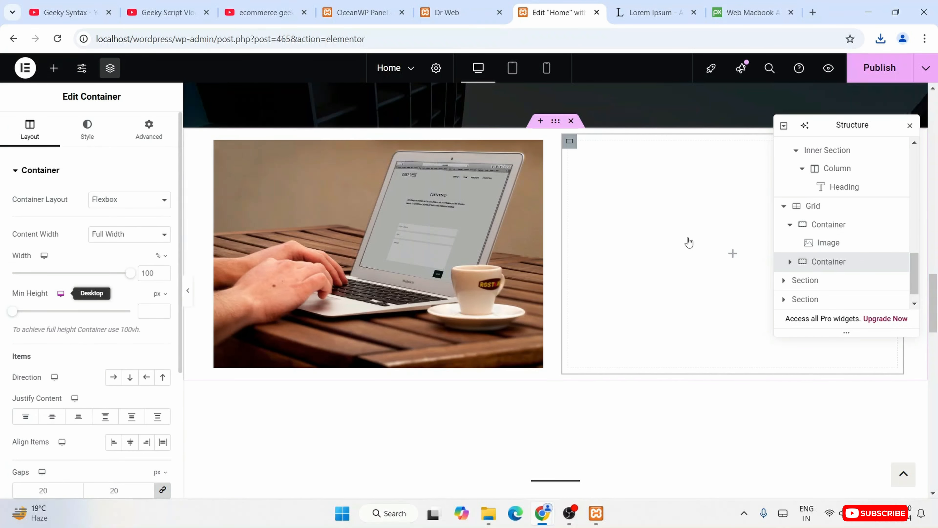
{"action": "left_click", "coordinate": [733, 254]}
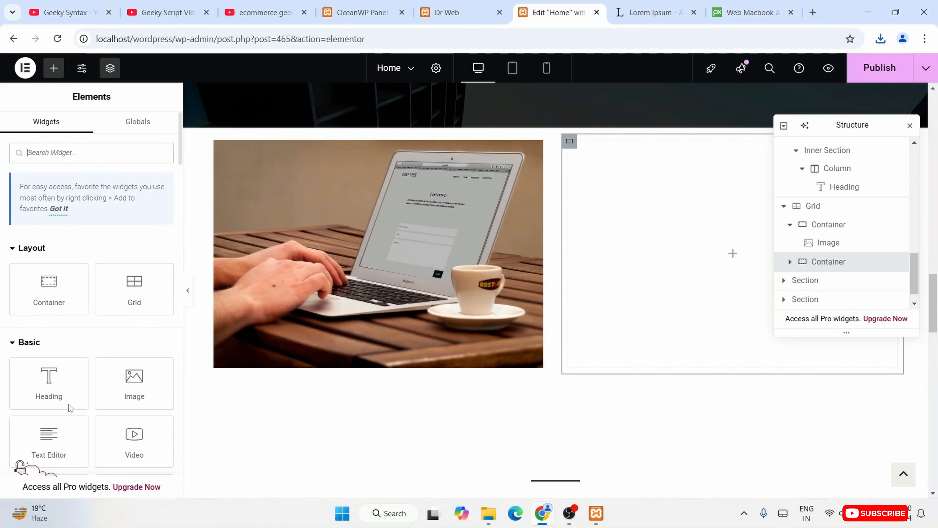
{"action": "scroll", "coordinate": [135, 380], "scroll_direction": "down", "scroll_amount": 2}
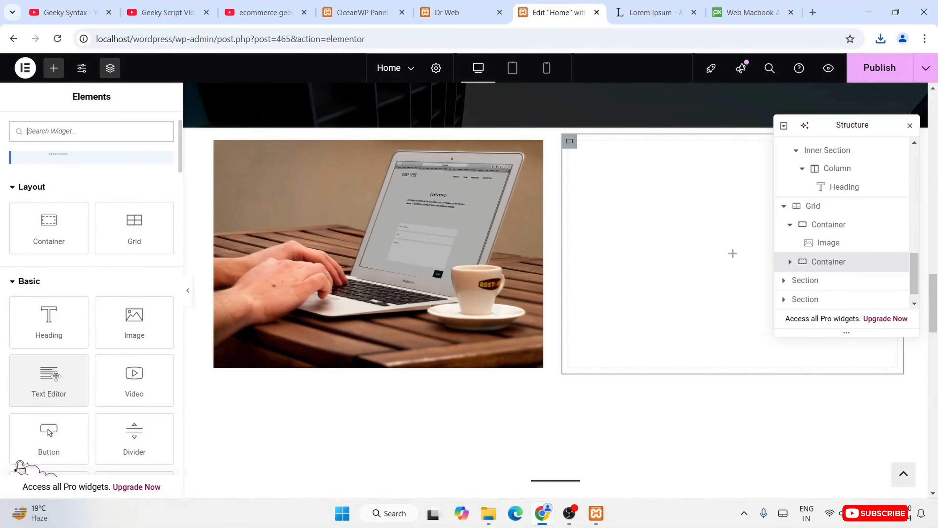
{"action": "left_click_drag", "start_coordinate": [48, 376], "coordinate": [682, 243]}
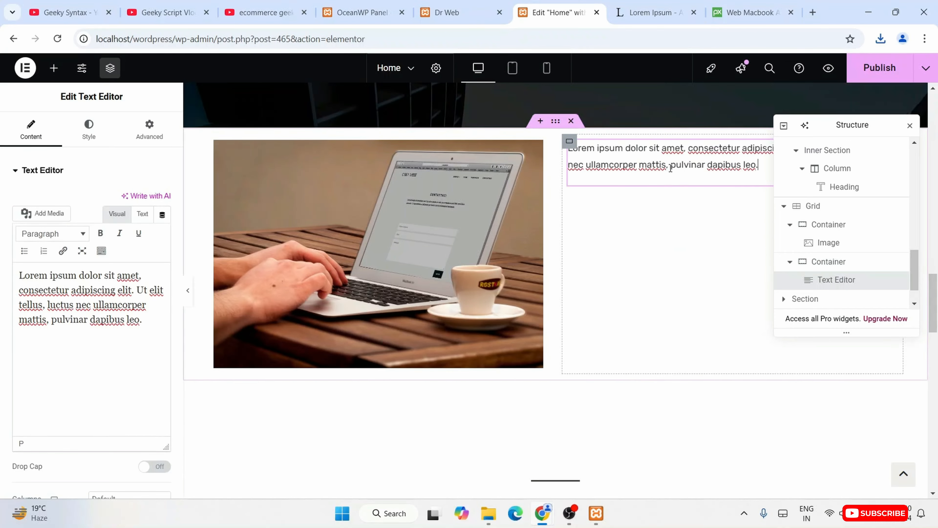
Switch to lipsum.com and copy both paragraphs under "Where does it come from?"
{"action": "left_click", "coordinate": [651, 12]}
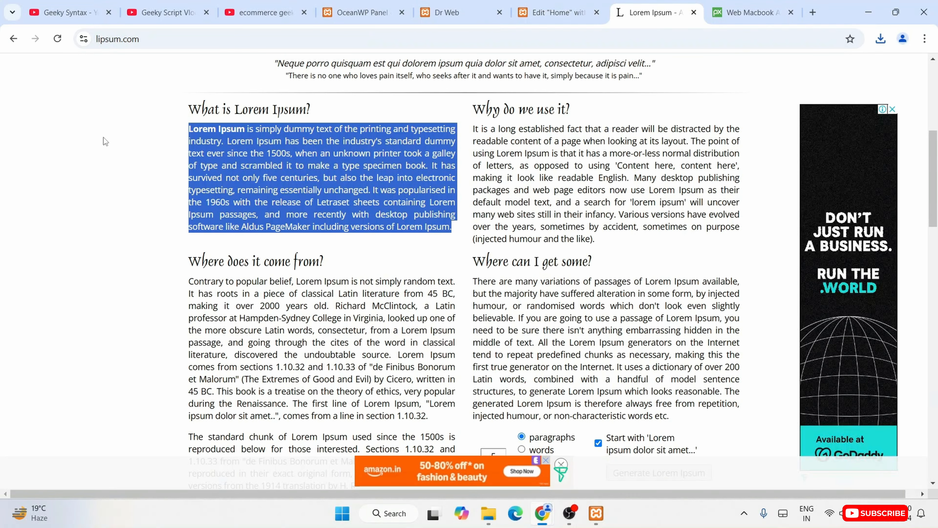
{"action": "scroll", "coordinate": [105, 142], "scroll_direction": "down", "scroll_amount": 3}
{"action": "left_click_drag", "start_coordinate": [389, 365], "coordinate": [189, 160]}
{"action": "key", "text": "ctrl+c"}
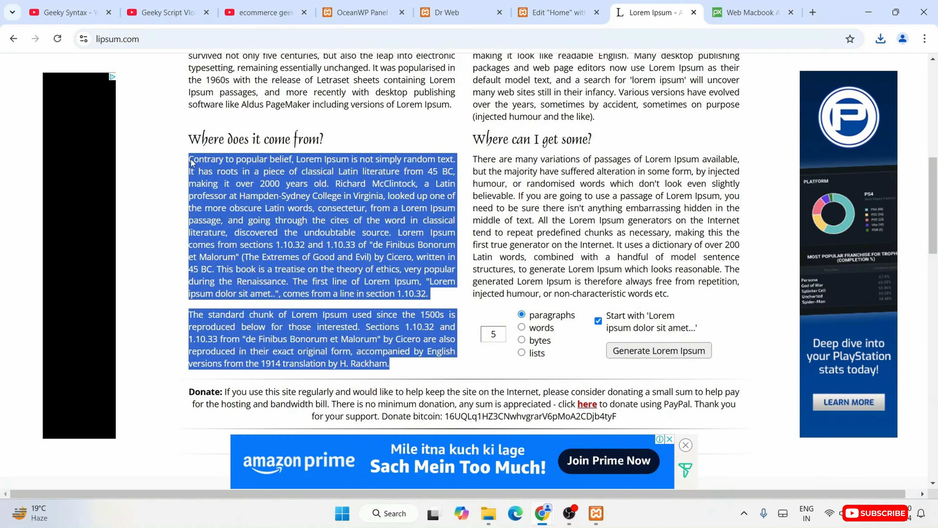
{"action": "right_click", "coordinate": [229, 170]}
{"action": "left_click", "coordinate": [258, 187]}
Back in Elementor, replace the Text Editor's placeholder text with the copied paragraphs and move the Structure panel off the text column
{"action": "left_click", "coordinate": [558, 12]}
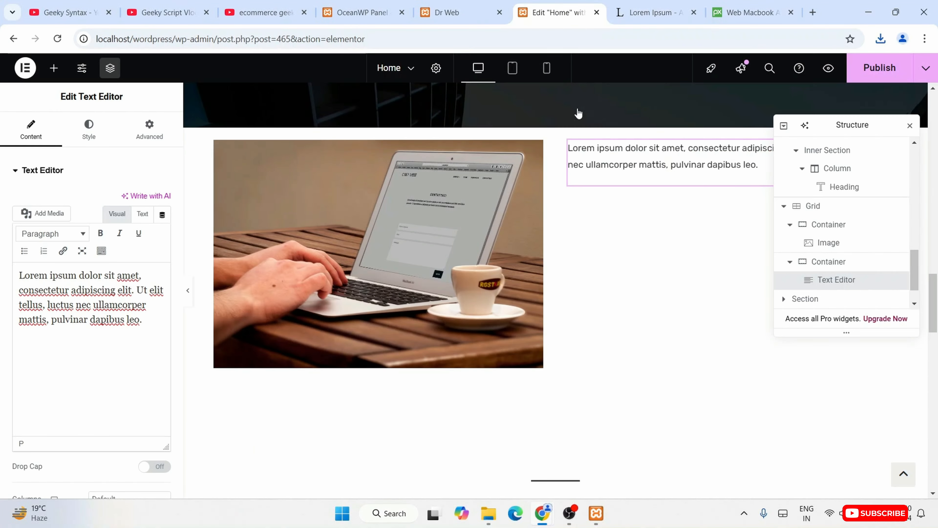
{"action": "left_click", "coordinate": [85, 310]}
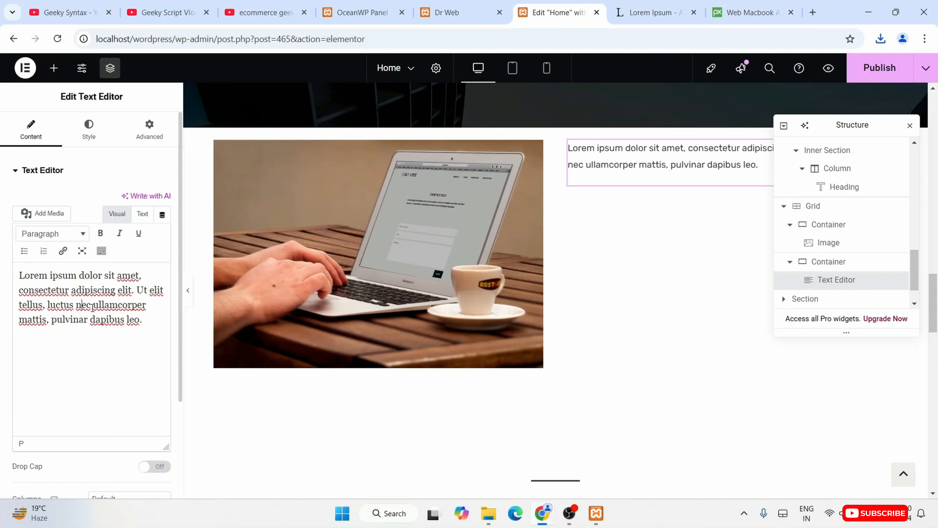
{"action": "key", "text": "ctrl+a"}
{"action": "key", "text": "ctrl+v"}
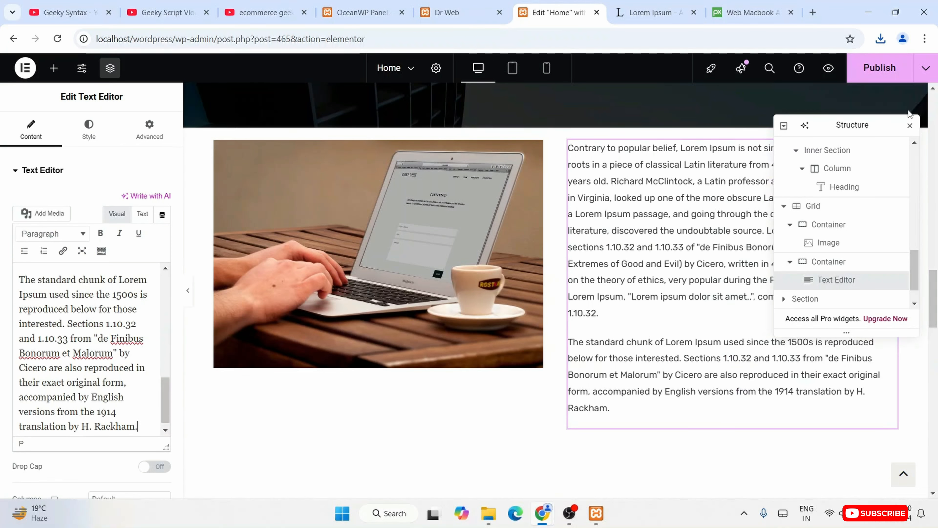
{"action": "left_click_drag", "start_coordinate": [869, 125], "coordinate": [353, 349]}
{"action": "scroll", "coordinate": [834, 169], "scroll_direction": "down", "scroll_amount": 2}
{"action": "scroll", "coordinate": [811, 285], "scroll_direction": "up", "scroll_amount": 1}
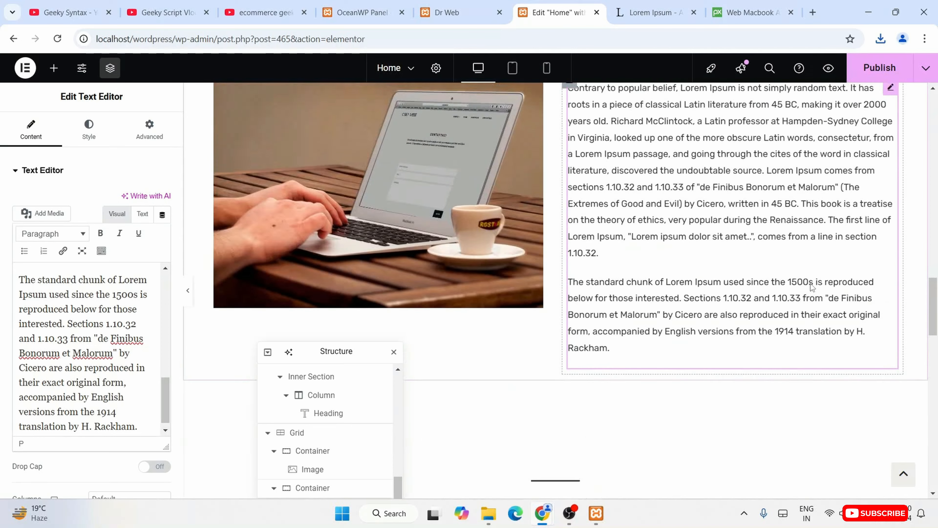
Insert a new grid with two columns and one row directly above the "Latest From the Blog" section
{"action": "scroll", "coordinate": [811, 287], "scroll_direction": "up", "scroll_amount": 3}
{"action": "scroll", "coordinate": [765, 100], "scroll_direction": "down", "scroll_amount": 8}
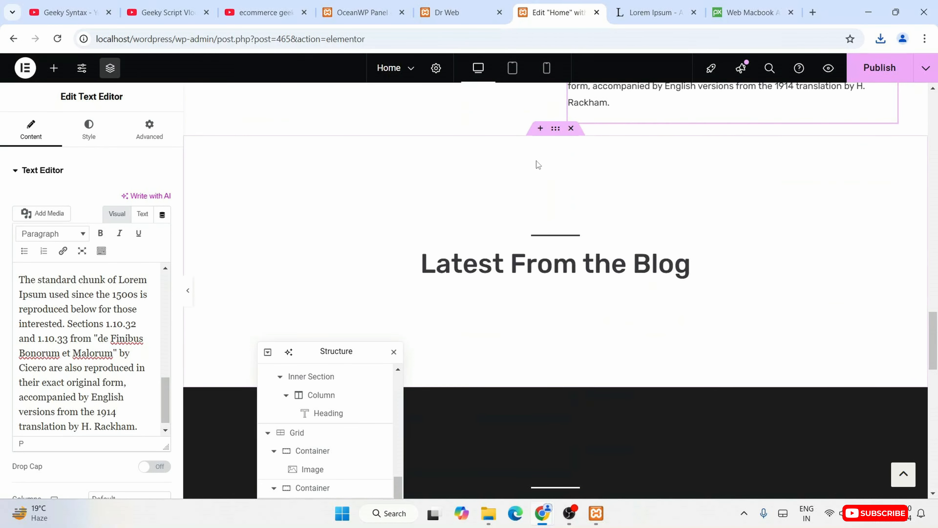
{"action": "left_click", "coordinate": [540, 129]}
{"action": "left_click", "coordinate": [528, 192]}
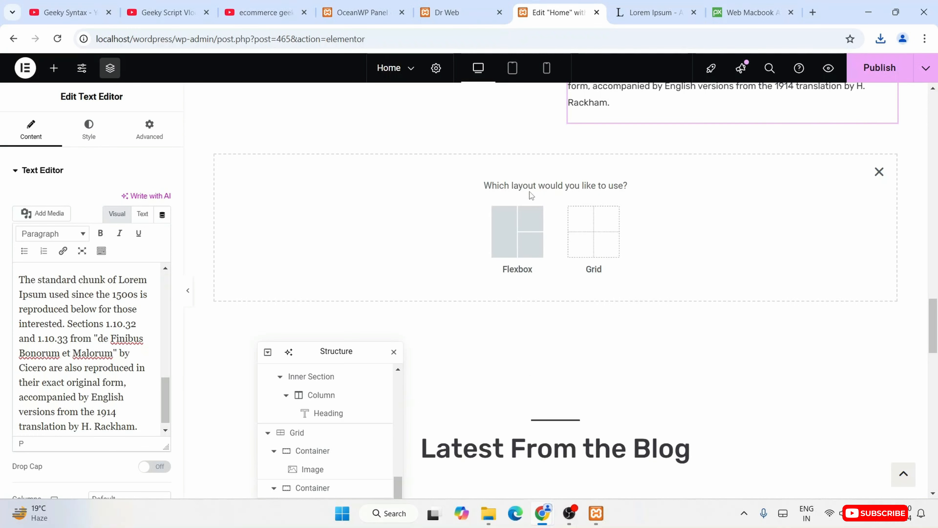
{"action": "left_click", "coordinate": [589, 233]}
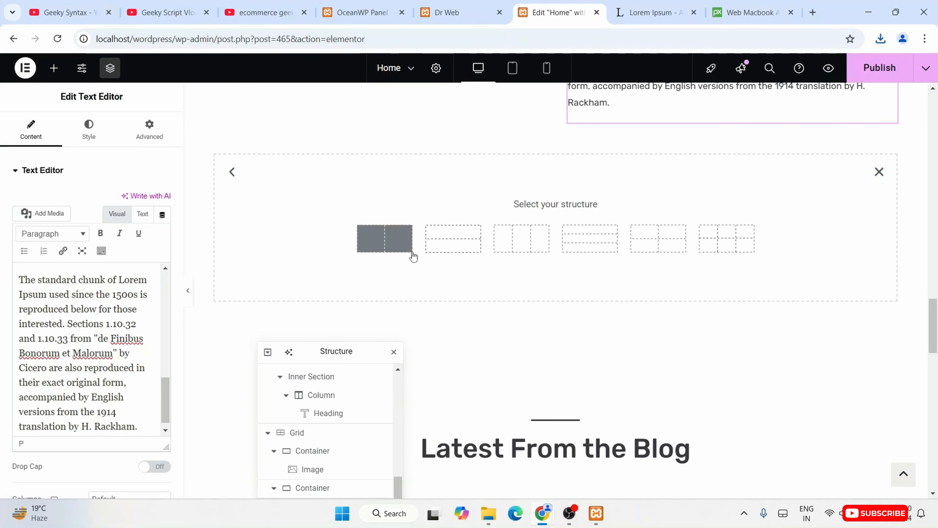
{"action": "left_click", "coordinate": [383, 247]}
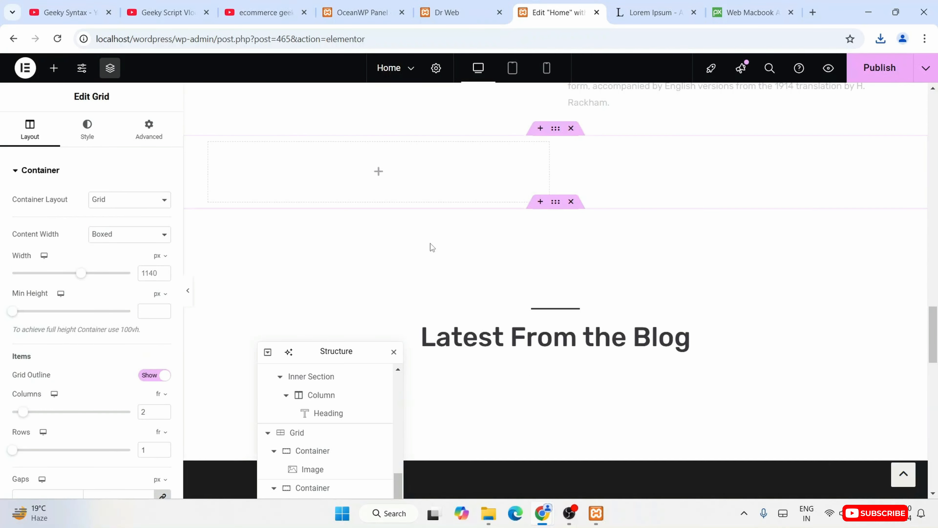
Add a container to the first cell of the new grid and place a Video widget inside it
{"action": "left_click", "coordinate": [379, 174]}
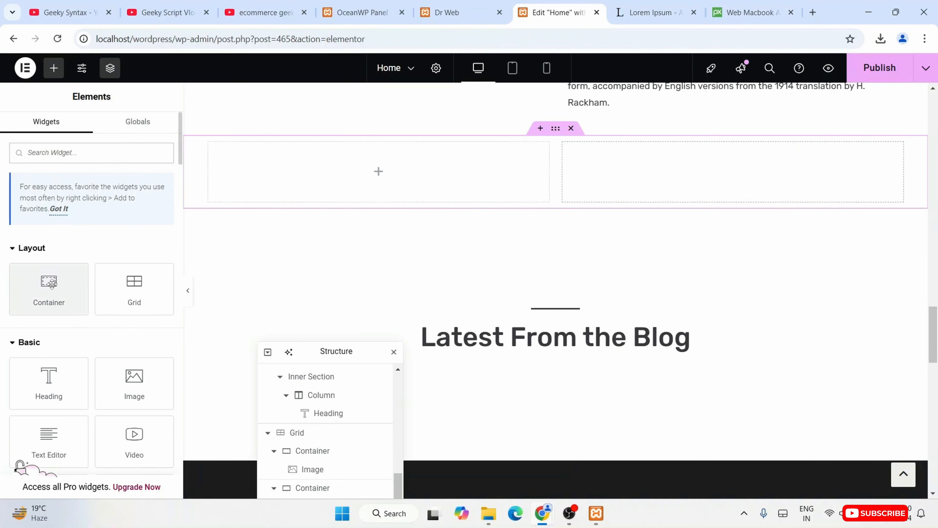
{"action": "left_click_drag", "start_coordinate": [51, 283], "coordinate": [369, 176]}
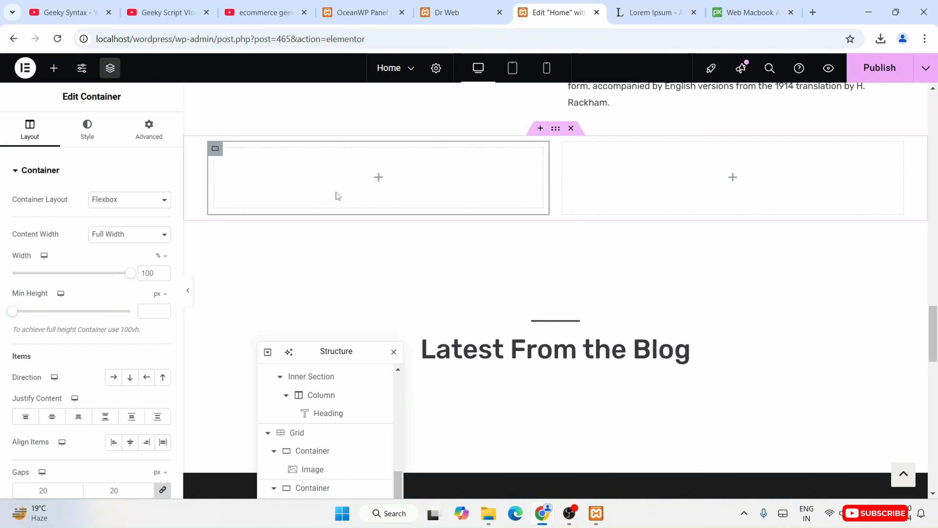
{"action": "left_click", "coordinate": [111, 138]}
{"action": "left_click", "coordinate": [15, 144]}
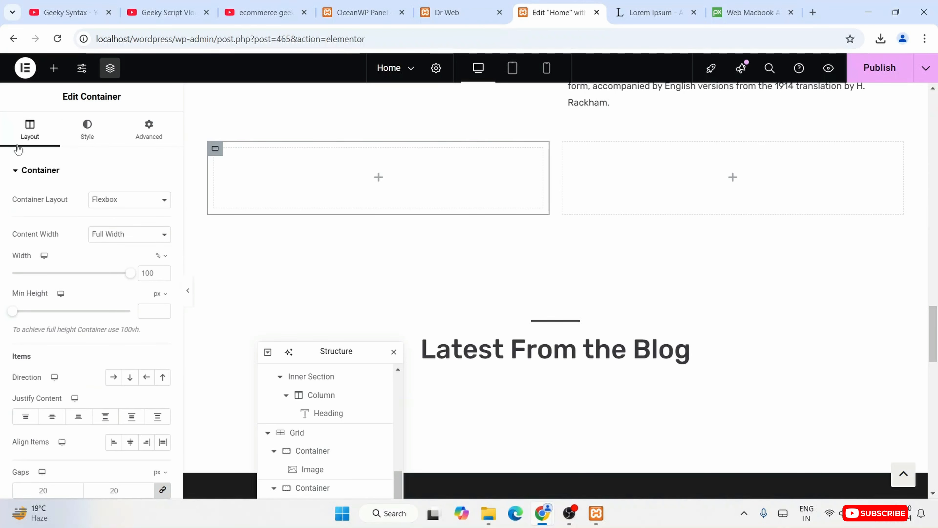
{"action": "left_click", "coordinate": [378, 177]}
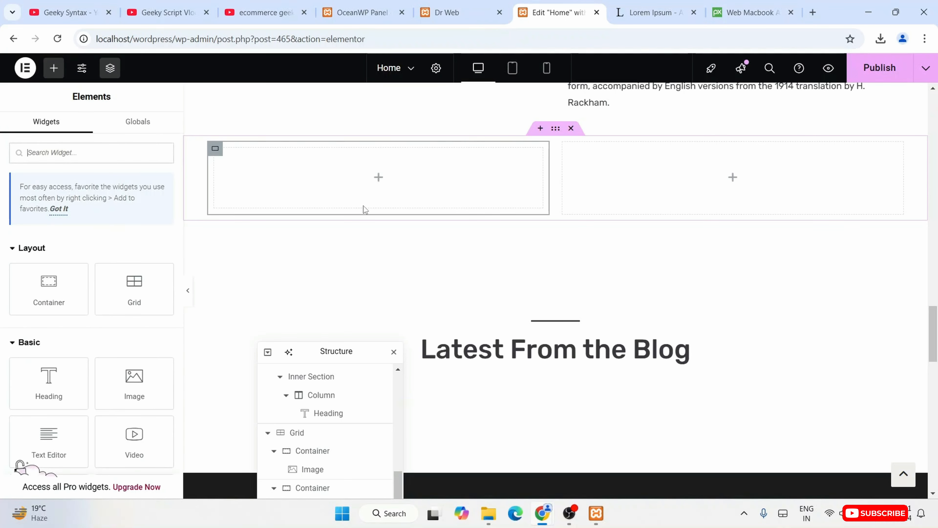
{"action": "scroll", "coordinate": [134, 281], "scroll_direction": "down", "scroll_amount": 2}
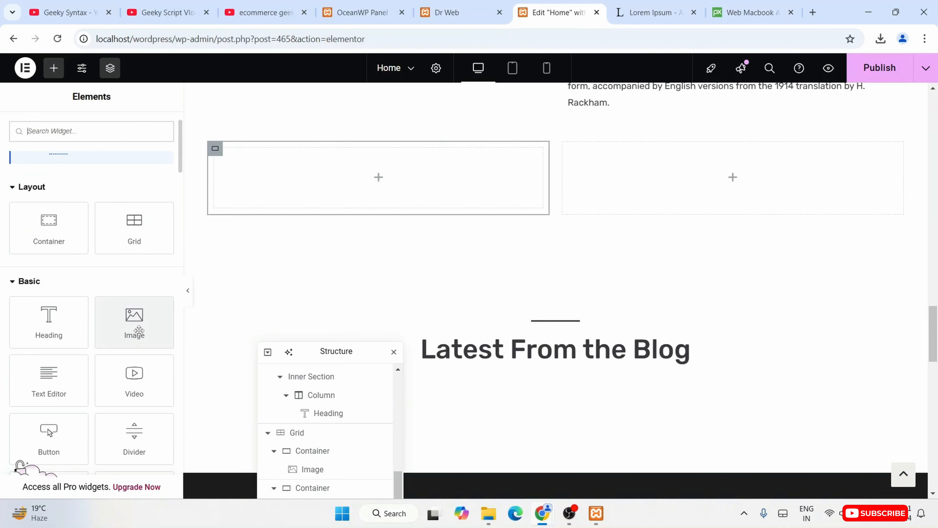
{"action": "left_click_drag", "start_coordinate": [134, 380], "coordinate": [368, 181]}
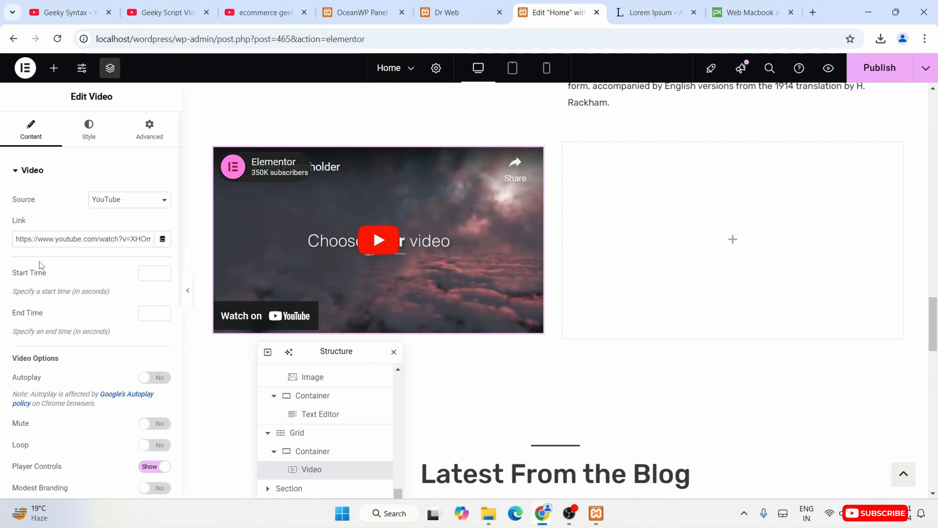
Switch to the YouTube results and copy the link of "How to Create a FREE eCommerce Website with WordPress 2024"
{"action": "left_click_drag", "start_coordinate": [25, 240], "coordinate": [176, 244]}
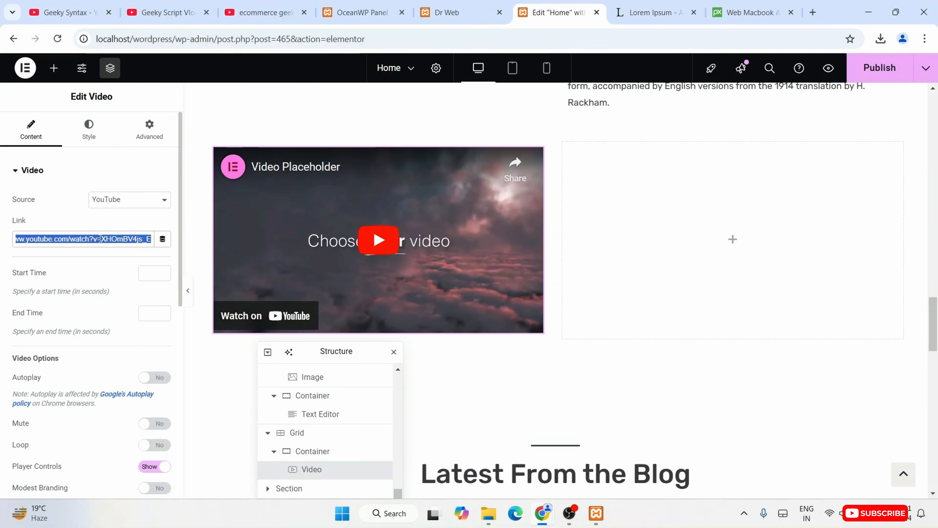
{"action": "left_click", "coordinate": [101, 240]}
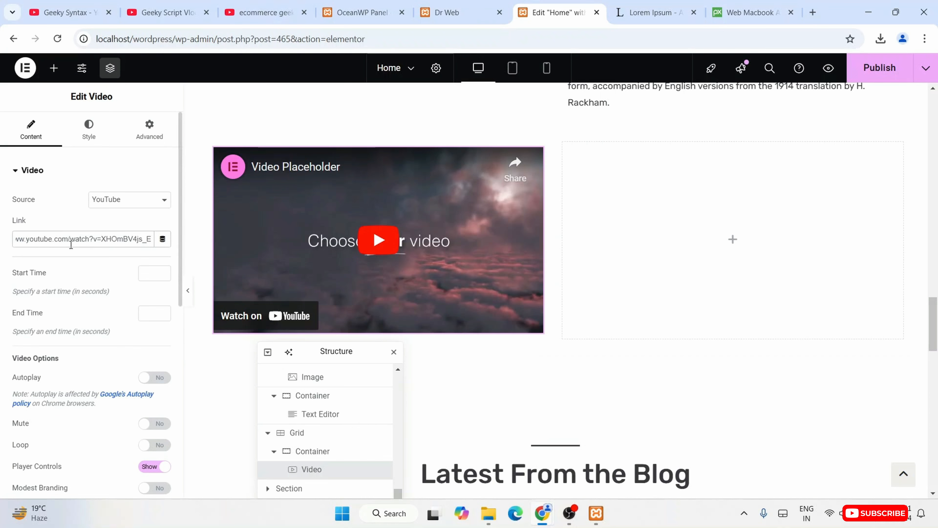
{"action": "left_click", "coordinate": [288, 10]}
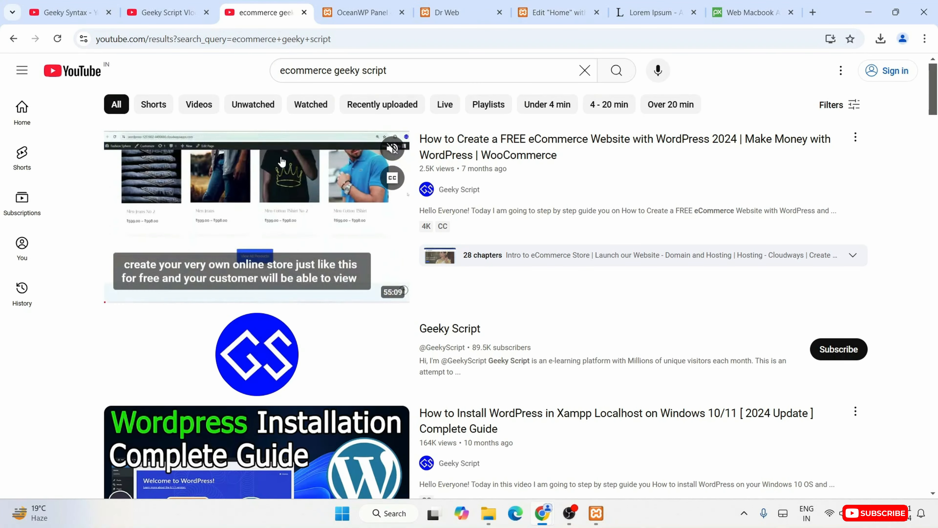
{"action": "right_click", "coordinate": [282, 158]}
{"action": "left_click", "coordinate": [333, 251]}
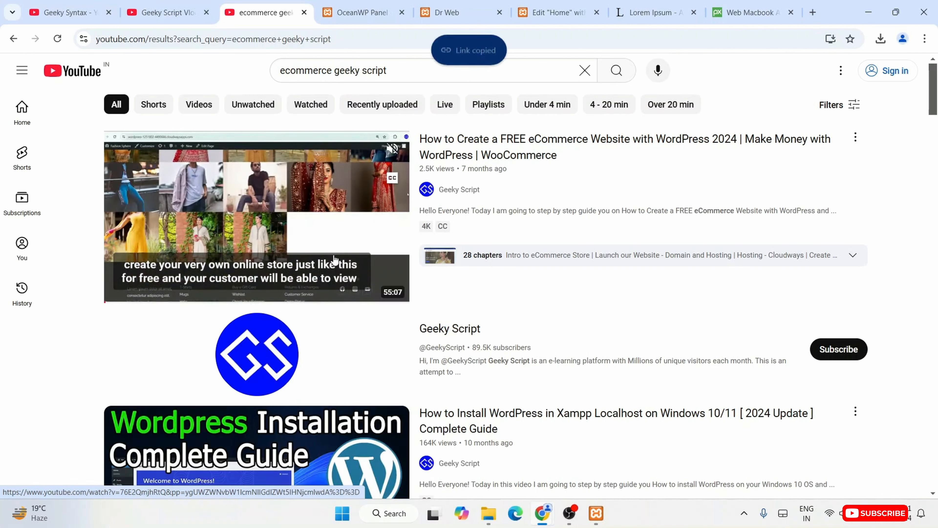
Back in Elementor, replace the Video widget's placeholder link with the copied YouTube URL
{"action": "left_click", "coordinate": [583, 5]}
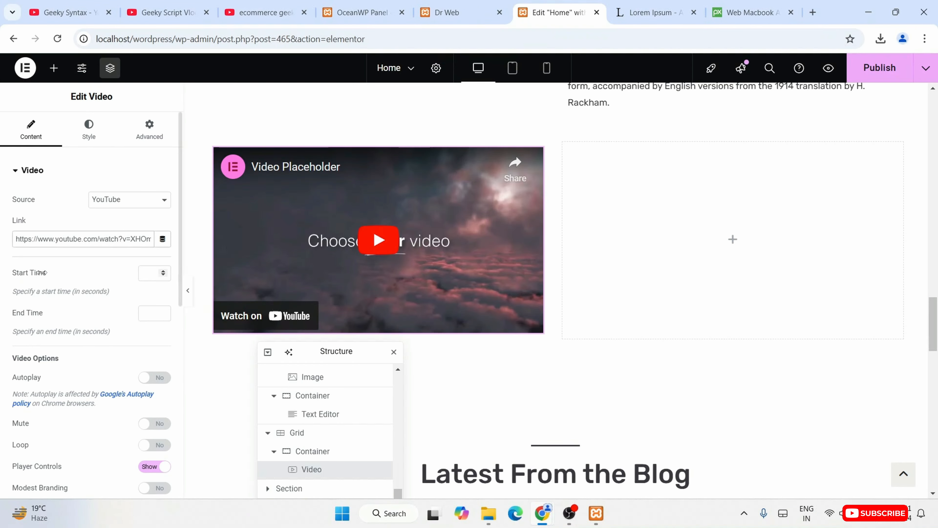
{"action": "left_click_drag", "start_coordinate": [17, 239], "coordinate": [154, 239]}
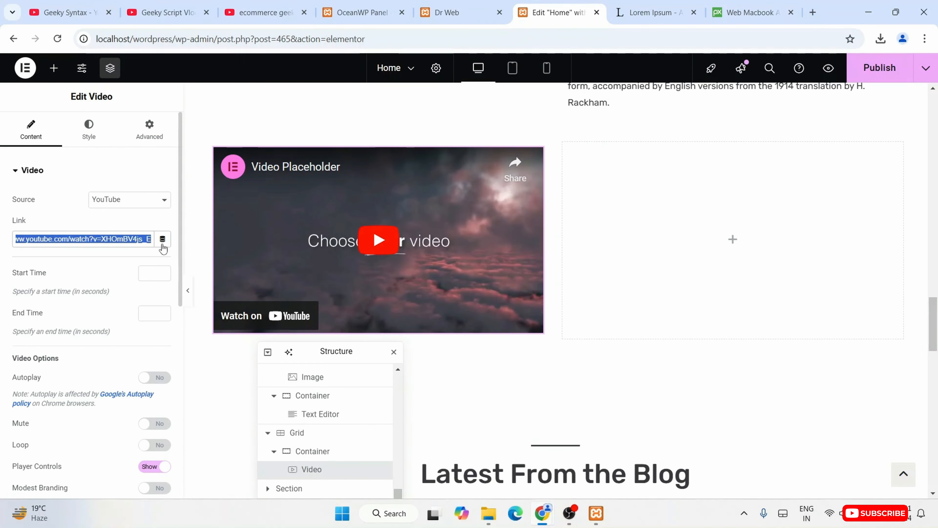
{"action": "key", "text": "BackSpace"}
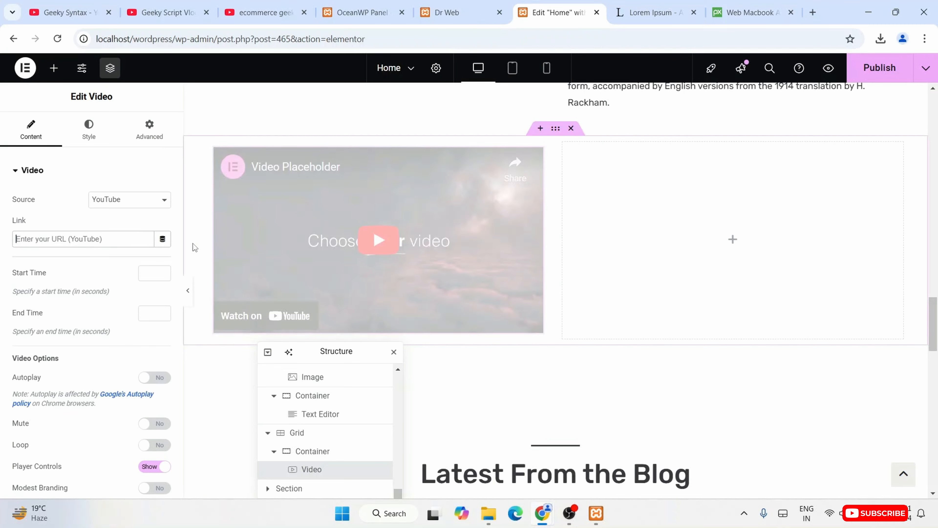
{"action": "key", "text": "ctrl+v"}
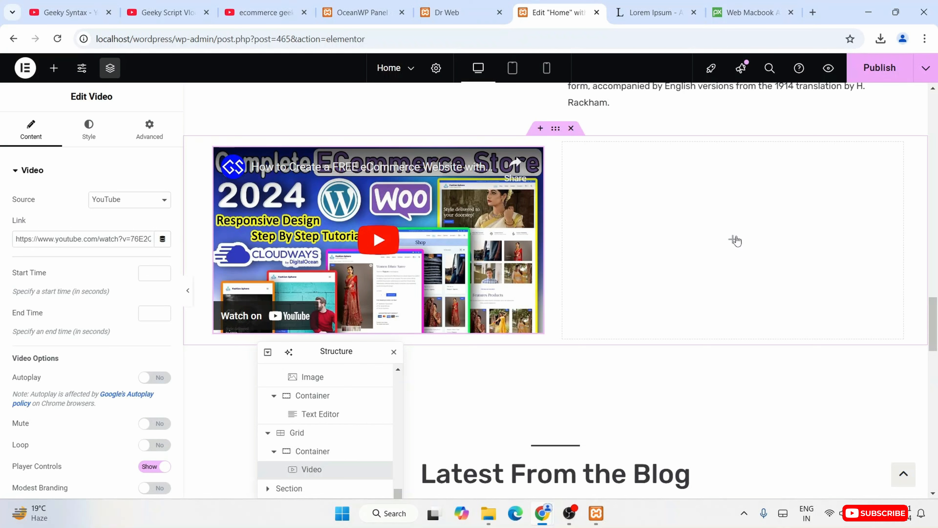
Add a container to the empty second cell of the video grid and place a Text Editor widget inside it
{"action": "left_click", "coordinate": [733, 243]}
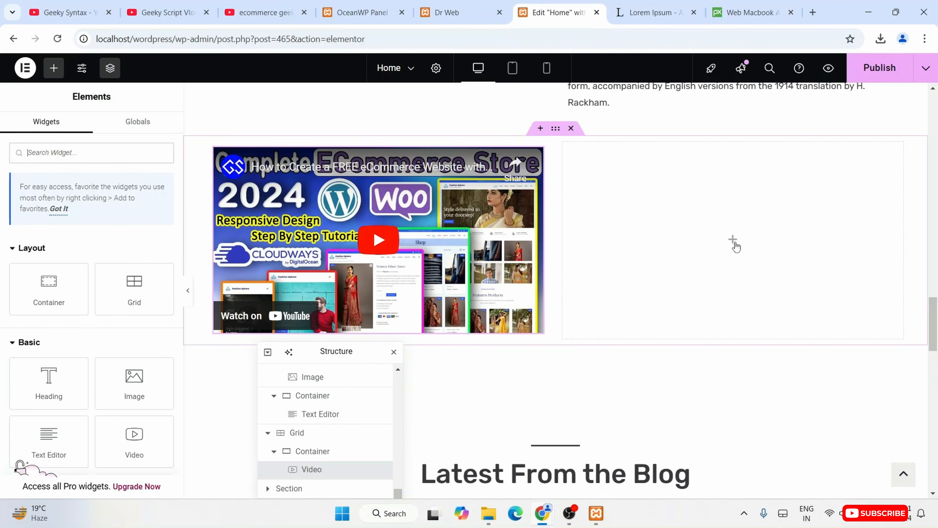
{"action": "left_click_drag", "start_coordinate": [48, 288], "coordinate": [733, 223]}
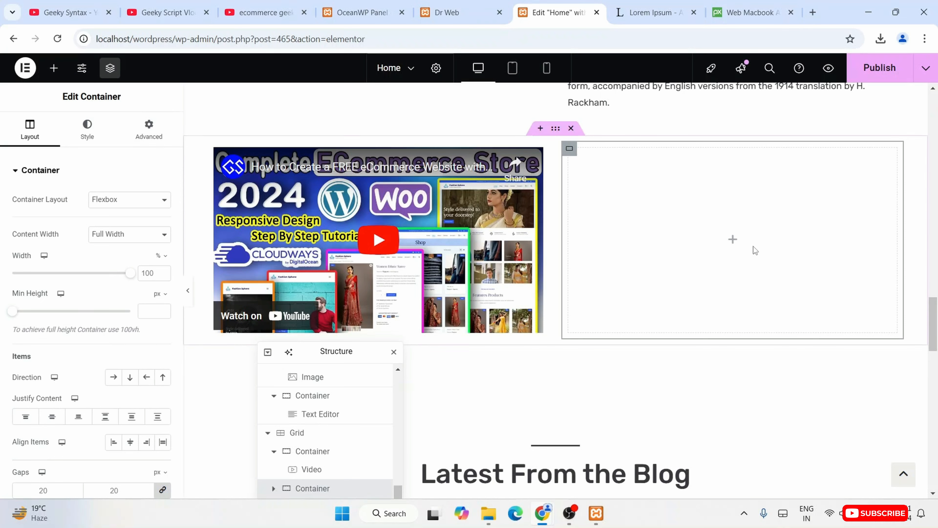
{"action": "left_click", "coordinate": [734, 241]}
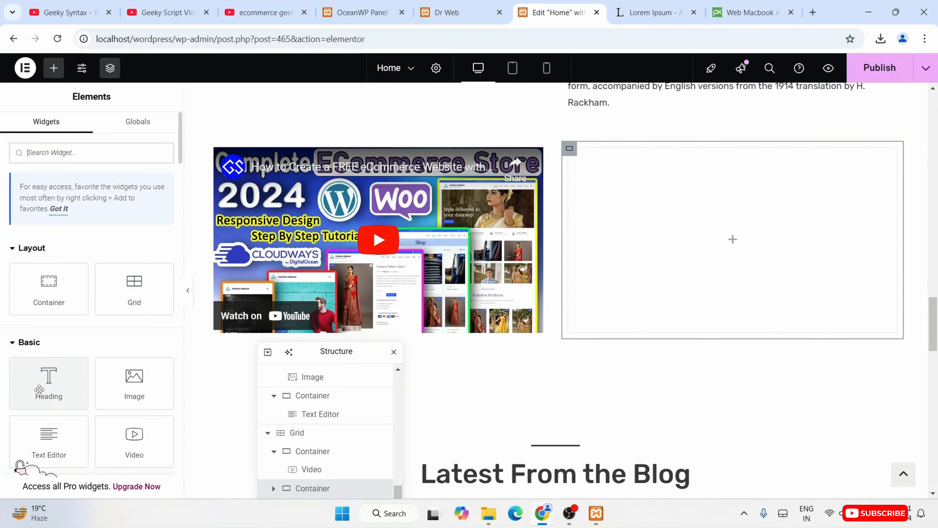
{"action": "left_click_drag", "start_coordinate": [48, 442], "coordinate": [702, 207]}
Switch to the YouTube results, open "How to Create a FREE eCommerce Website with WordPress 2024" in a new tab and expand its description
{"action": "left_click", "coordinate": [263, 12]}
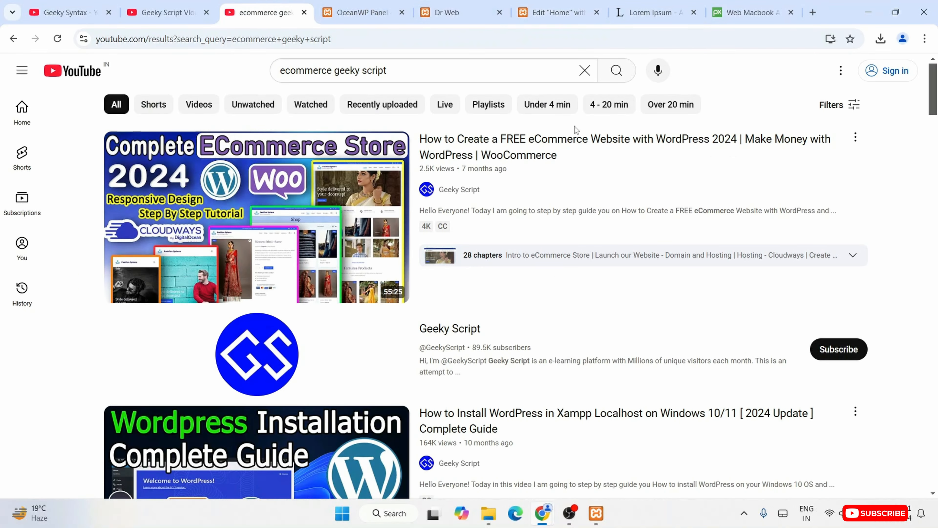
{"action": "middle_click", "coordinate": [495, 154]}
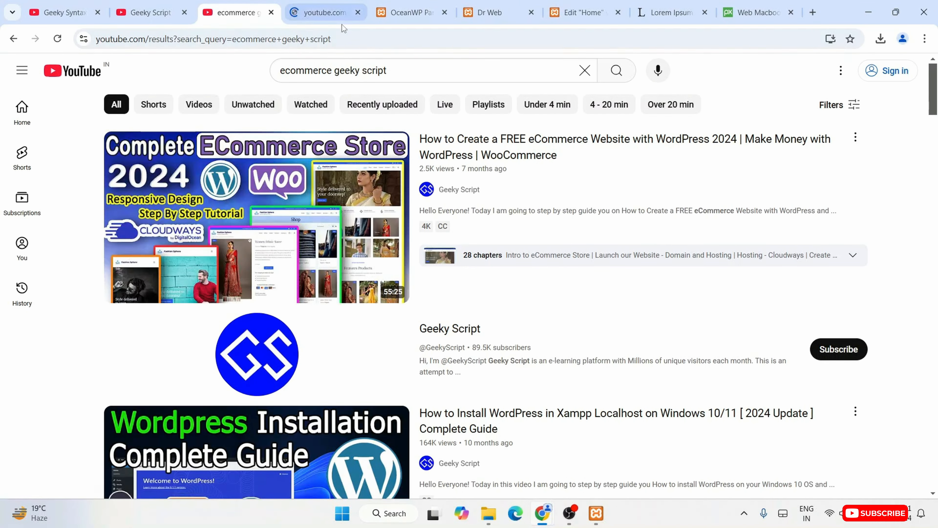
{"action": "left_click", "coordinate": [326, 13]}
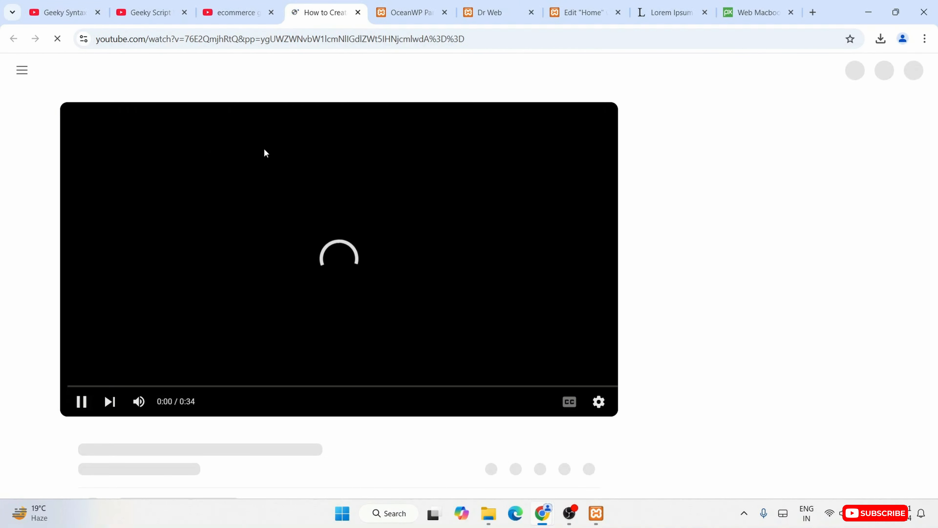
{"action": "scroll", "coordinate": [313, 175], "scroll_direction": "down", "scroll_amount": 6}
{"action": "left_click", "coordinate": [314, 171]}
Copy the "Table of contents" block from the video description, from its heading through "52:27 WooCommerce Mobile APP"
{"action": "scroll", "coordinate": [314, 174], "scroll_direction": "down", "scroll_amount": 8}
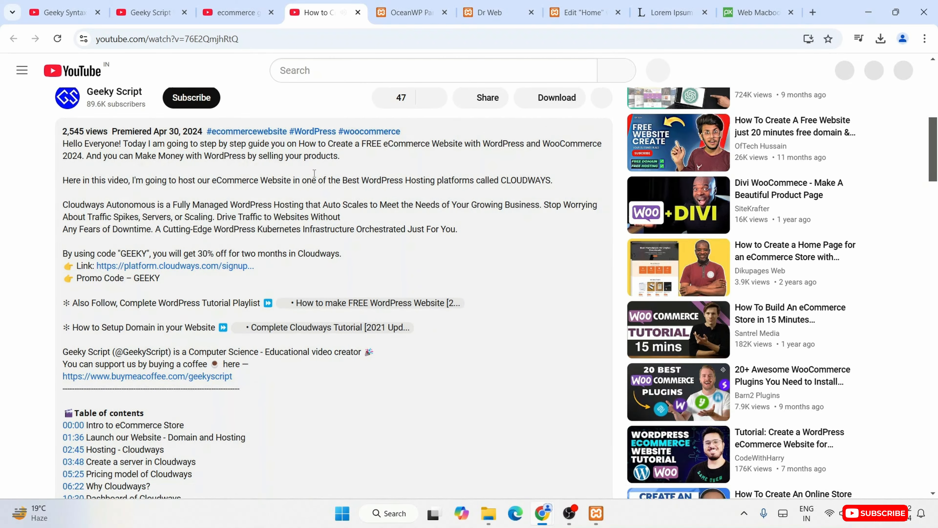
{"action": "scroll", "coordinate": [313, 174], "scroll_direction": "down", "scroll_amount": 2}
{"action": "scroll", "coordinate": [314, 174], "scroll_direction": "up", "scroll_amount": 2}
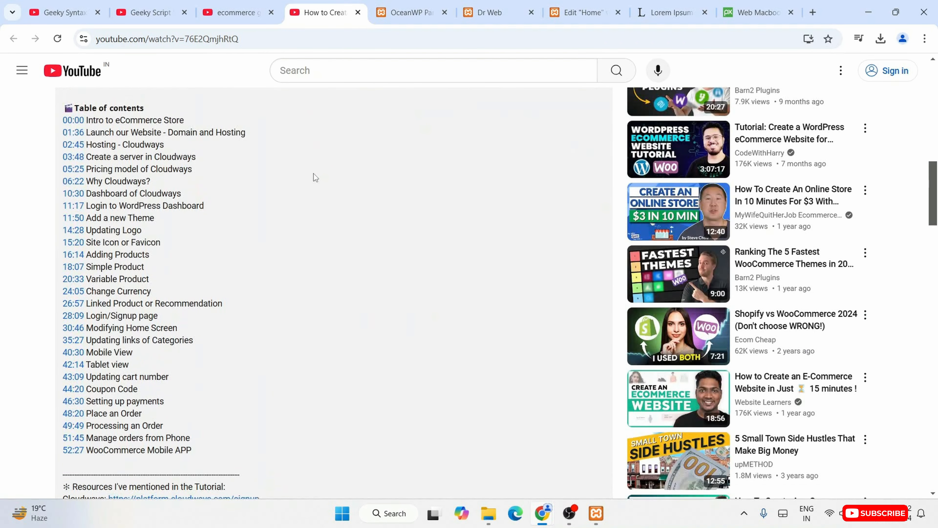
{"action": "left_click_drag", "start_coordinate": [62, 126], "coordinate": [226, 464]}
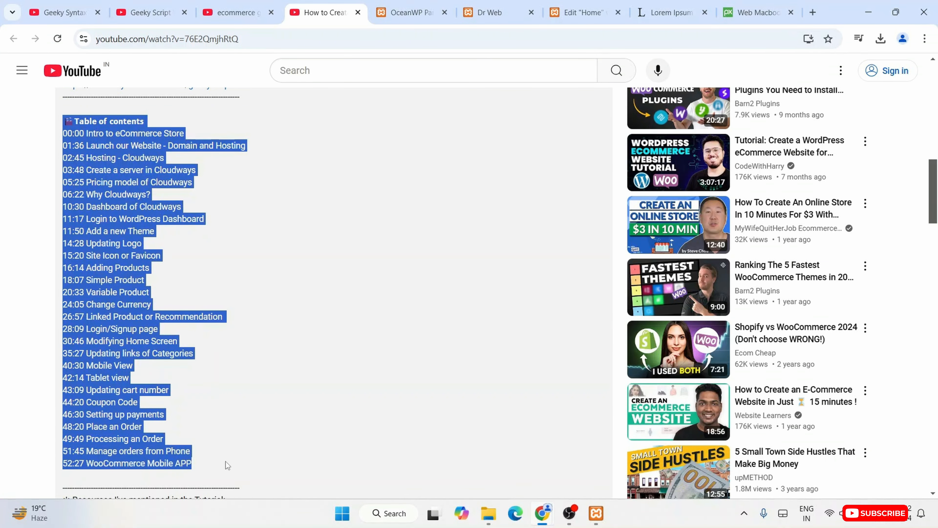
{"action": "right_click", "coordinate": [100, 201]}
{"action": "left_click", "coordinate": [120, 214]}
Back in Elementor, replace the new Text Editor's placeholder text with the copied table of contents
{"action": "left_click", "coordinate": [564, 7]}
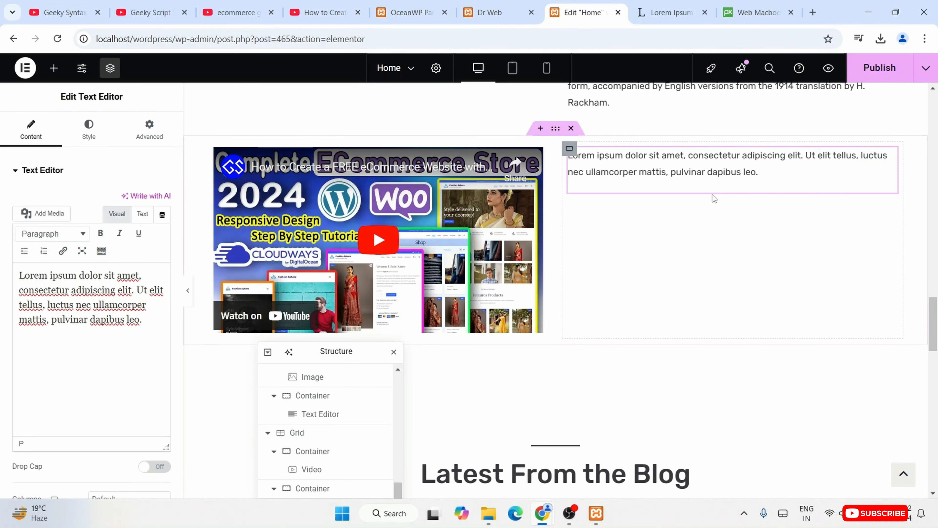
{"action": "left_click_drag", "start_coordinate": [157, 326], "coordinate": [2, 267]}
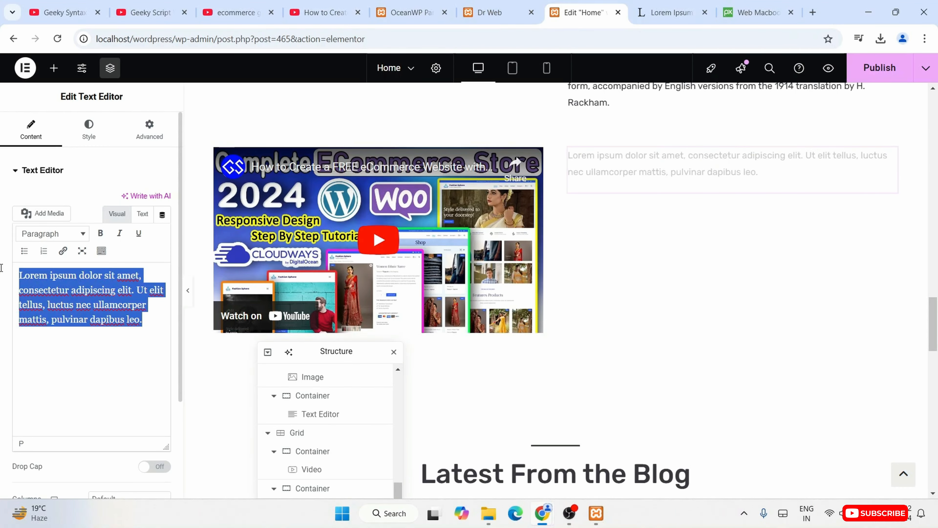
{"action": "key", "text": "BackSpace"}
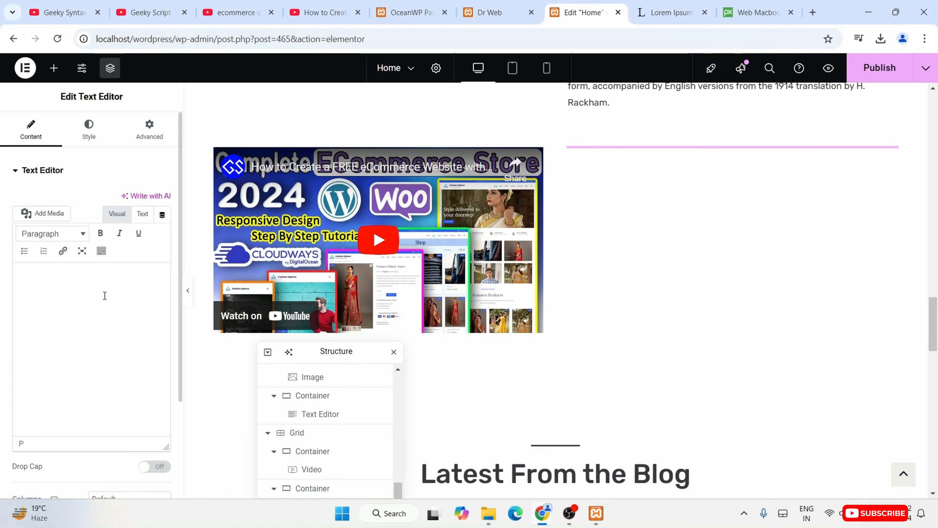
{"action": "key", "text": "ctrl+v"}
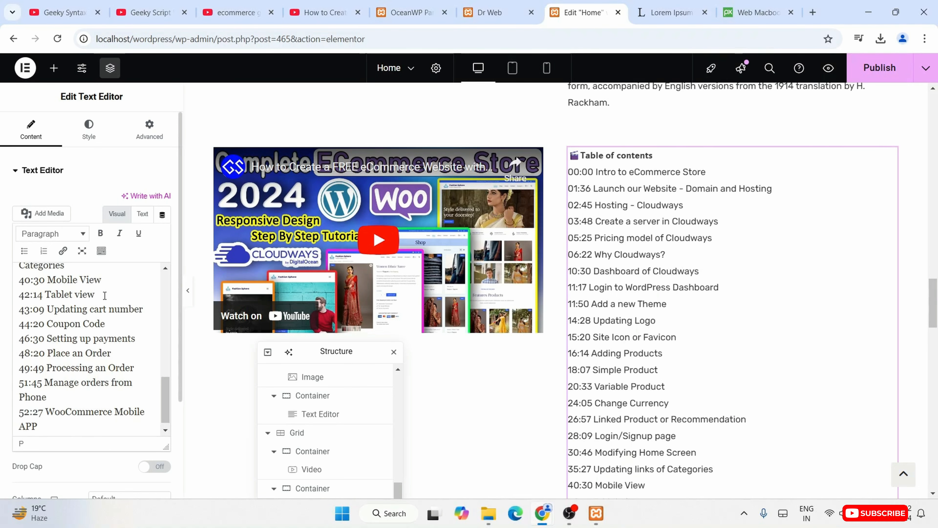
Select the "Outstanding Outcome — Innovative Design — Professional Solution" section and open the media library for its background image
{"action": "scroll", "coordinate": [829, 243], "scroll_direction": "down", "scroll_amount": 7}
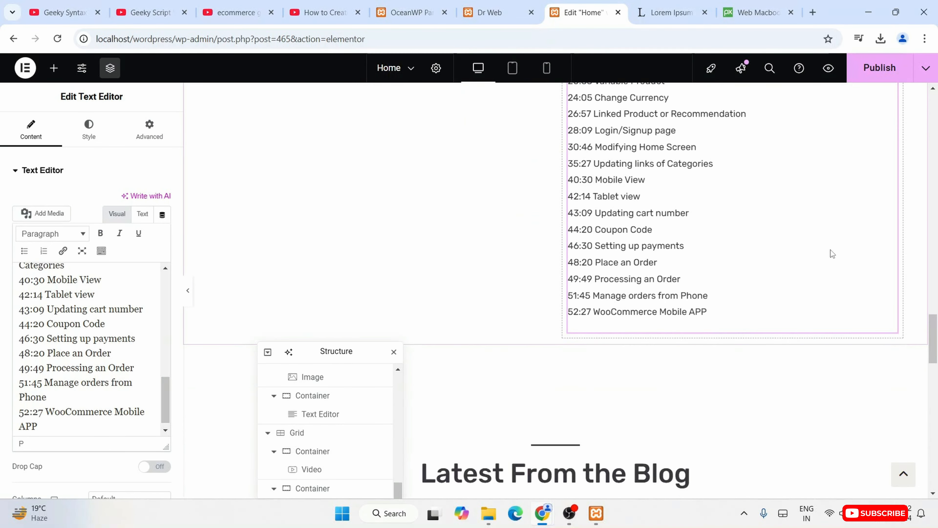
{"action": "scroll", "coordinate": [678, 371], "scroll_direction": "up", "scroll_amount": 6}
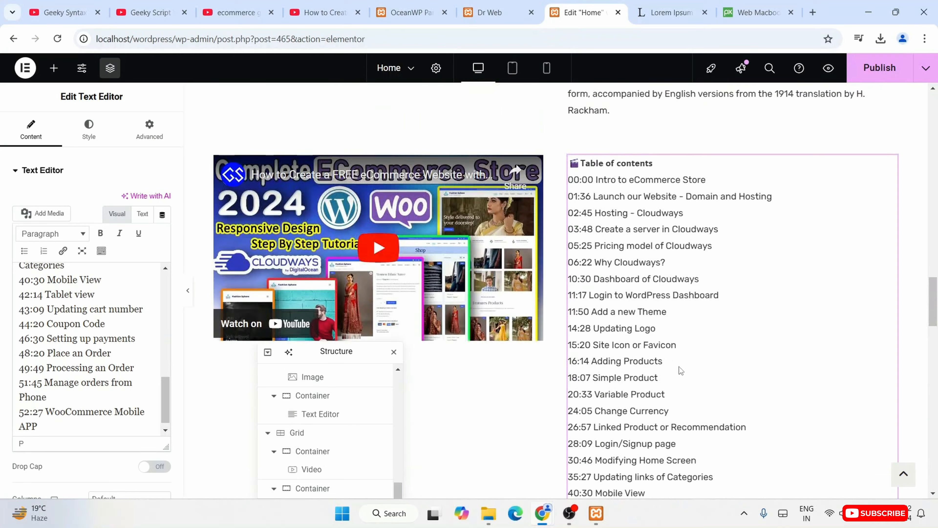
{"action": "scroll", "coordinate": [678, 367], "scroll_direction": "up", "scroll_amount": 1}
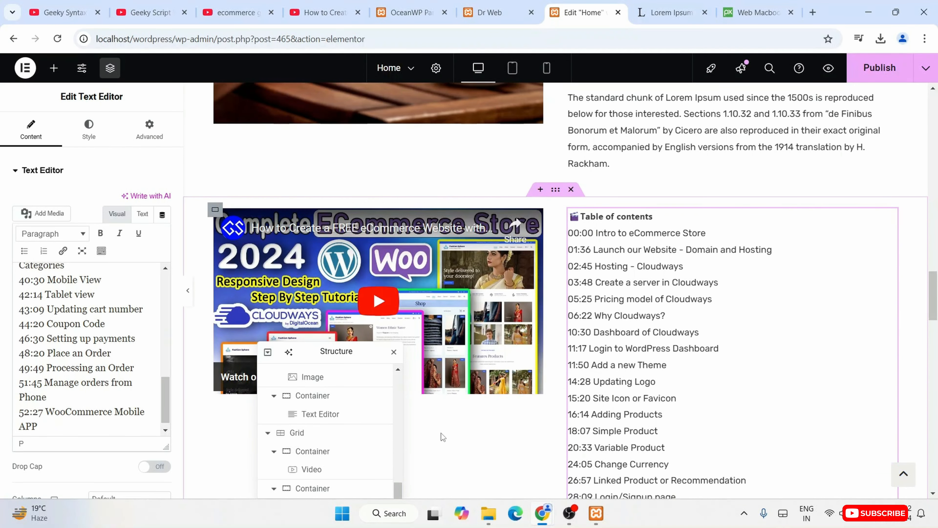
{"action": "scroll", "coordinate": [677, 257], "scroll_direction": "down", "scroll_amount": 10}
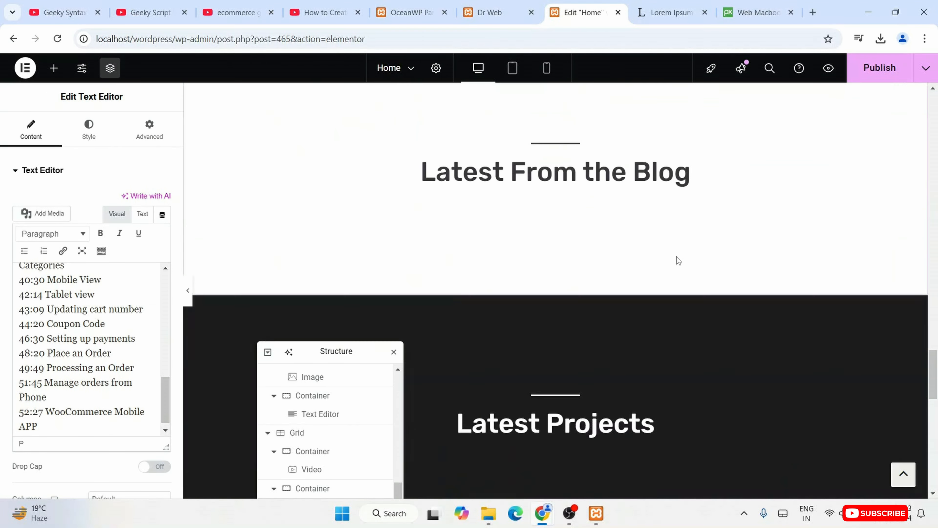
{"action": "scroll", "coordinate": [677, 256], "scroll_direction": "up", "scroll_amount": 10}
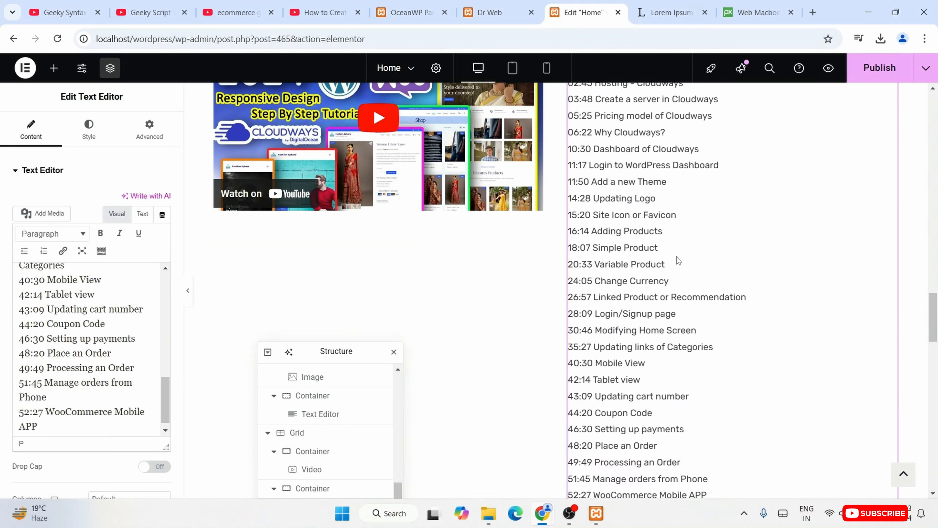
{"action": "scroll", "coordinate": [677, 256], "scroll_direction": "up", "scroll_amount": 5}
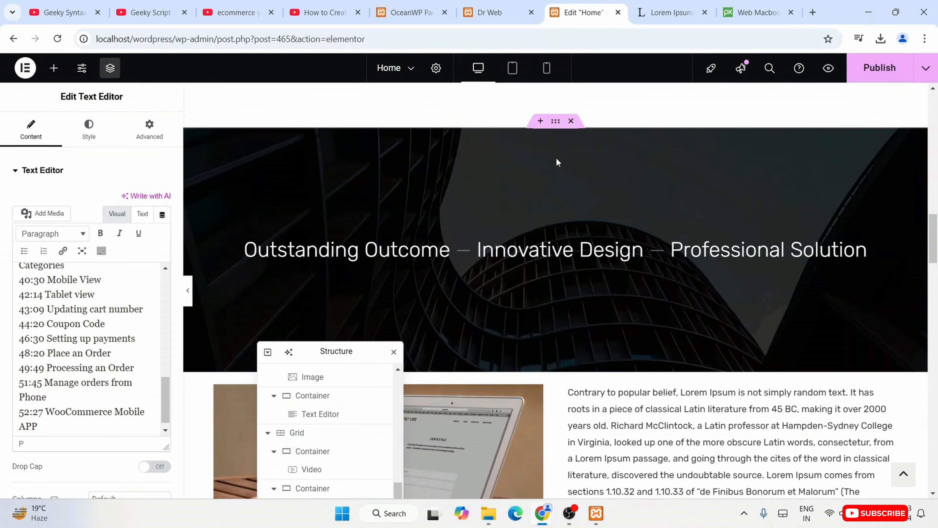
{"action": "left_click_drag", "start_coordinate": [555, 122], "coordinate": [557, 125]}
{"action": "left_click", "coordinate": [556, 123]}
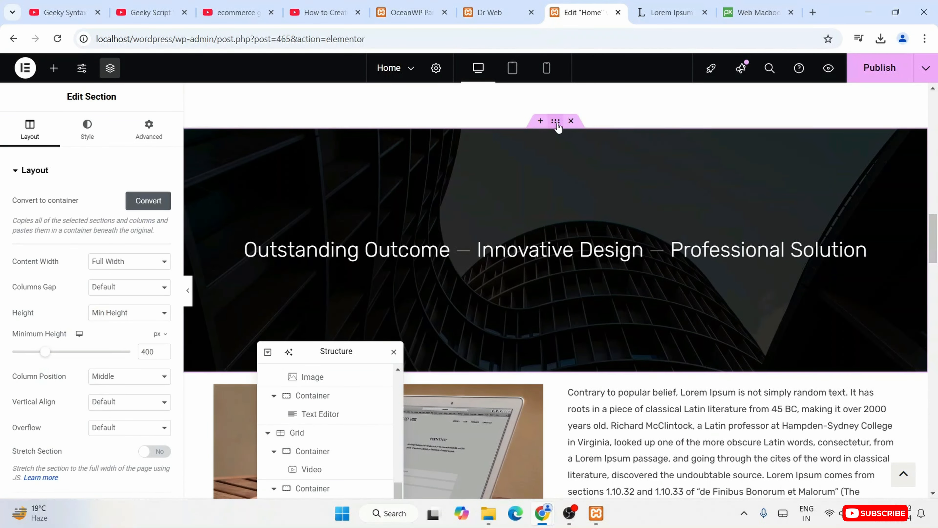
{"action": "left_click", "coordinate": [89, 131]}
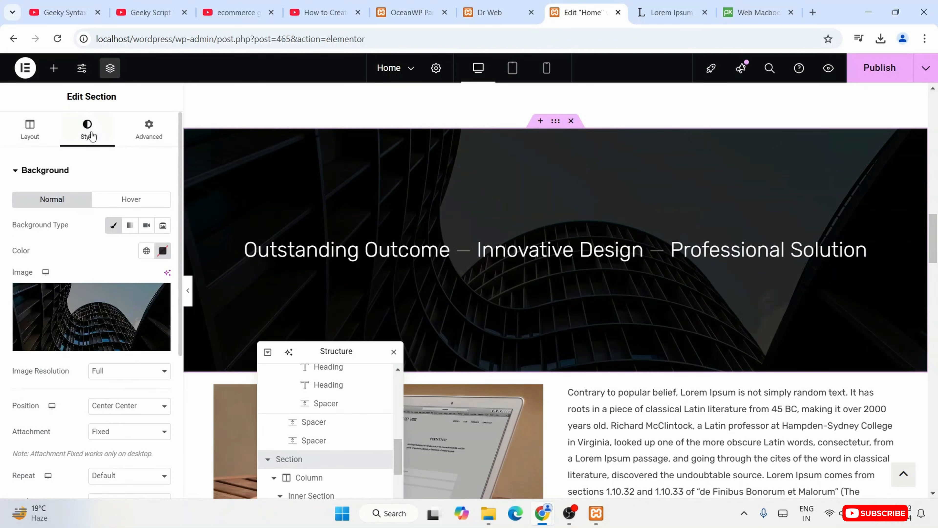
{"action": "left_click", "coordinate": [91, 344]}
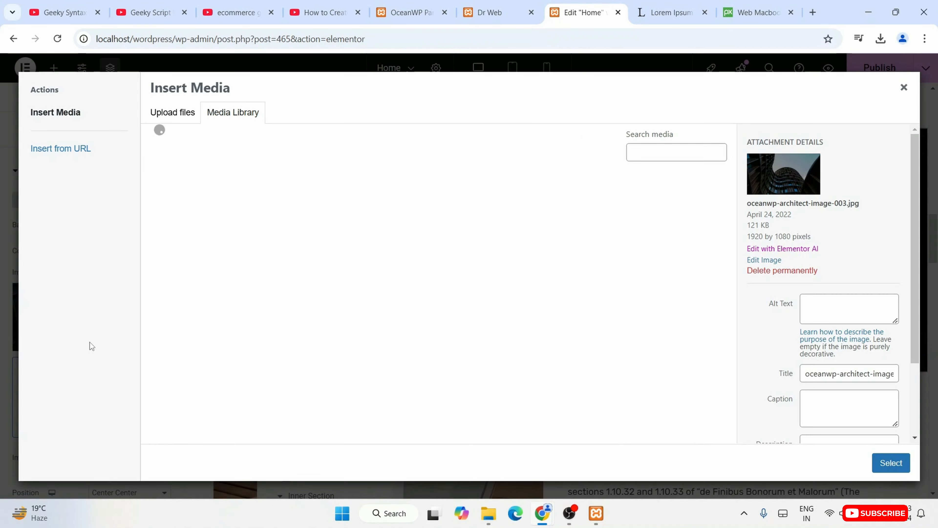
Switch to Pixabay and download the colourful "Banner Www Internet" illustration as a 1280×384 JPG
{"action": "left_click", "coordinate": [751, 12]}
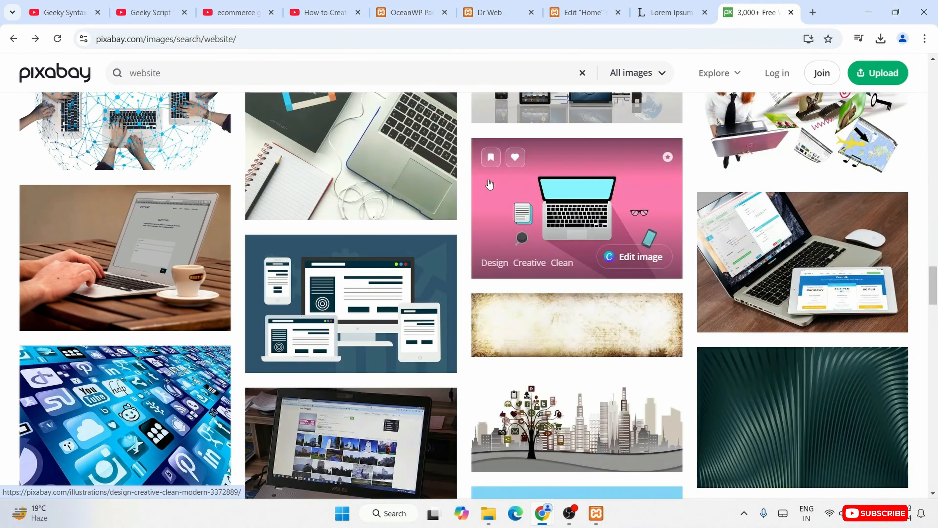
{"action": "scroll", "coordinate": [464, 313], "scroll_direction": "down", "scroll_amount": 10}
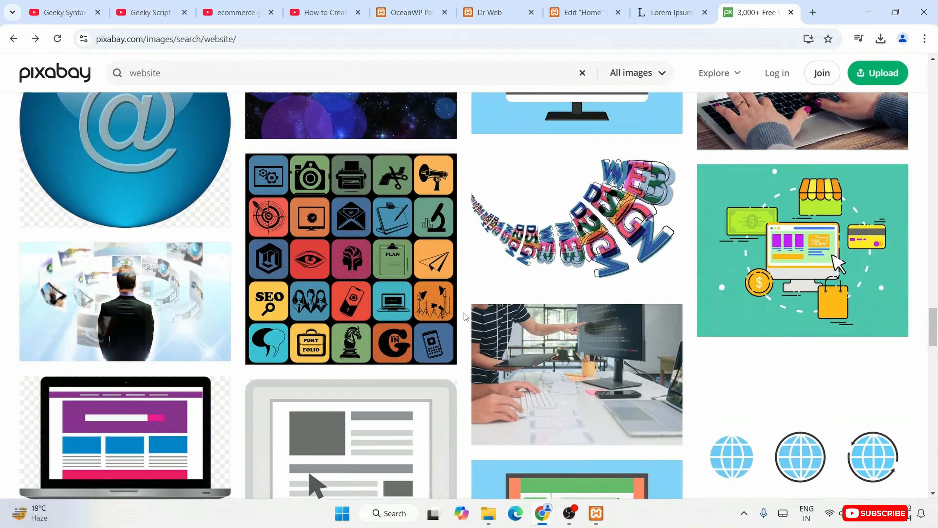
{"action": "scroll", "coordinate": [464, 312], "scroll_direction": "down", "scroll_amount": 18}
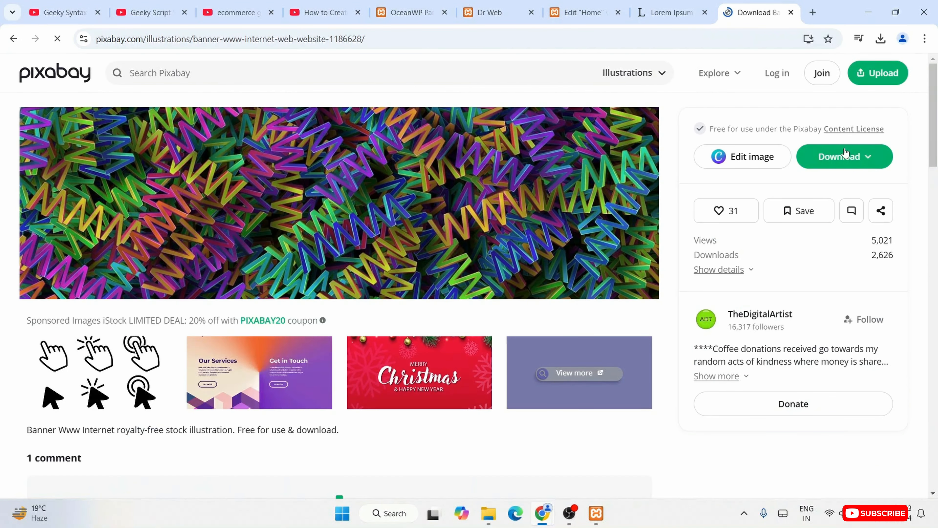
{"action": "left_click", "coordinate": [845, 157]}
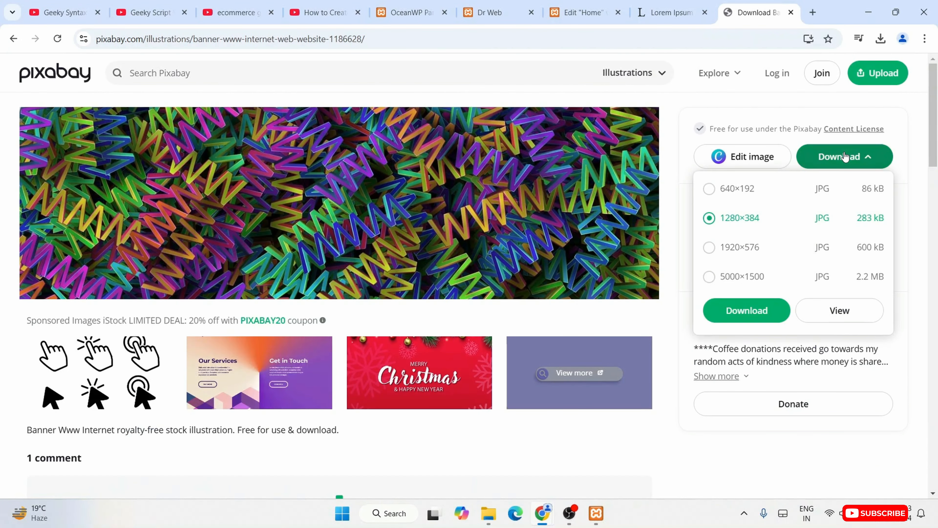
{"action": "left_click", "coordinate": [748, 321]}
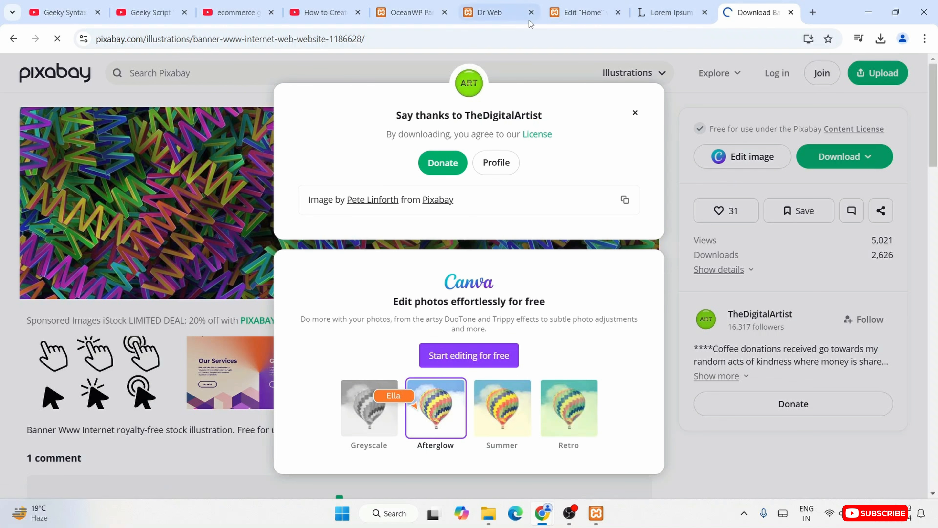
Back in Elementor, upload banner-1186628_1280.jpg from Downloads and set it as the section's background image
{"action": "left_click", "coordinate": [567, 13]}
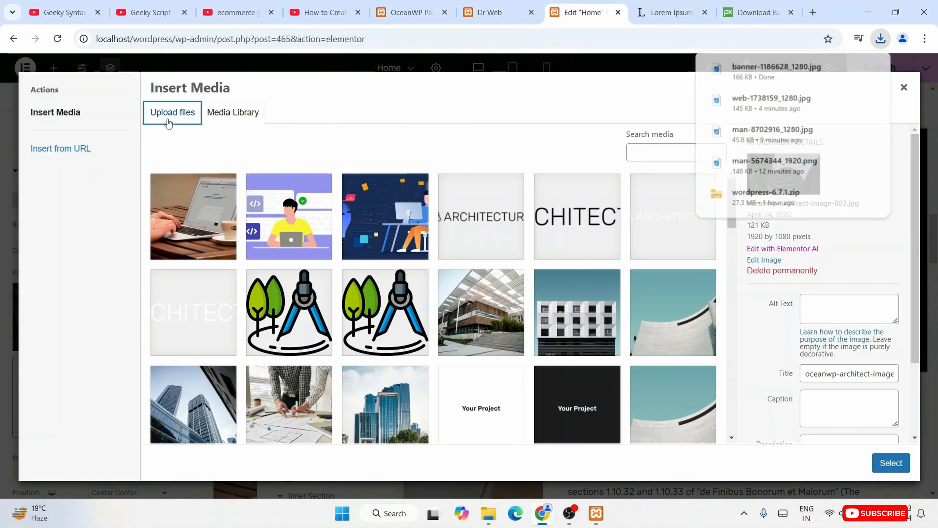
{"action": "left_click", "coordinate": [186, 122]}
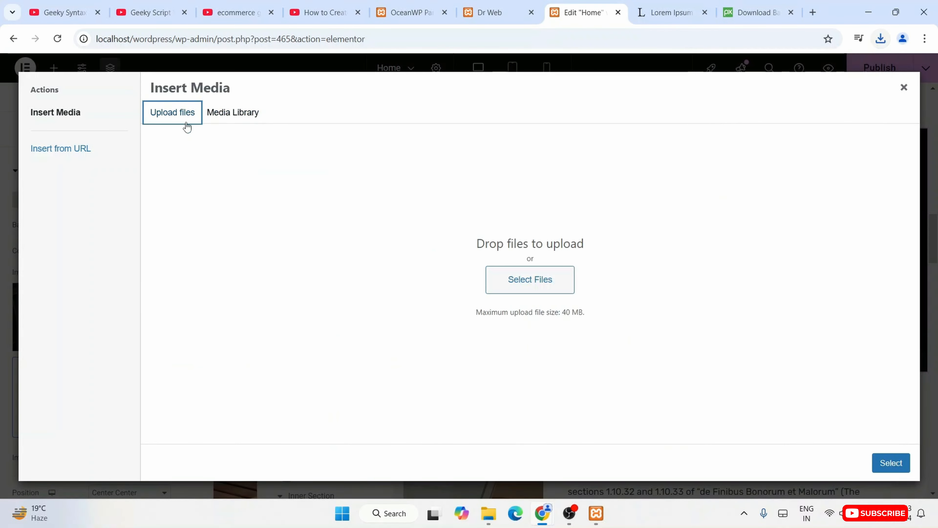
{"action": "left_click", "coordinate": [535, 289]}
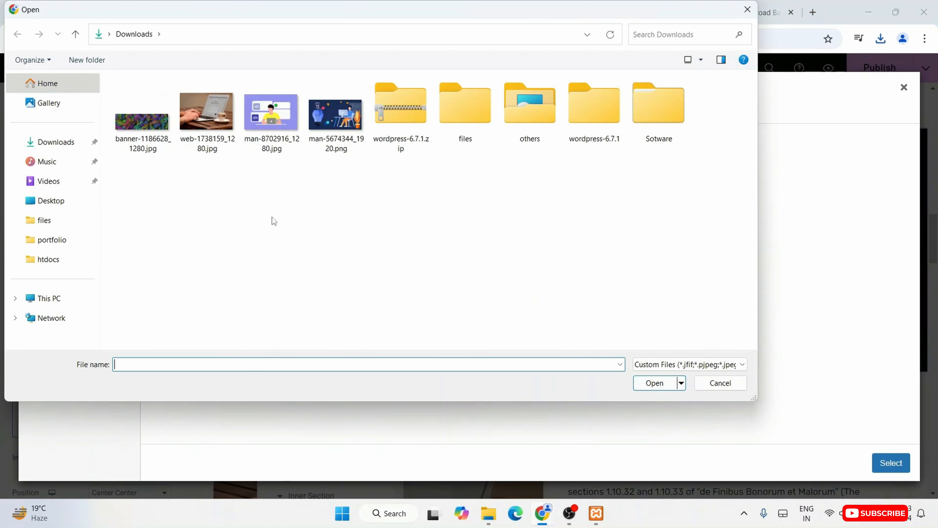
{"action": "double_click", "coordinate": [134, 131]}
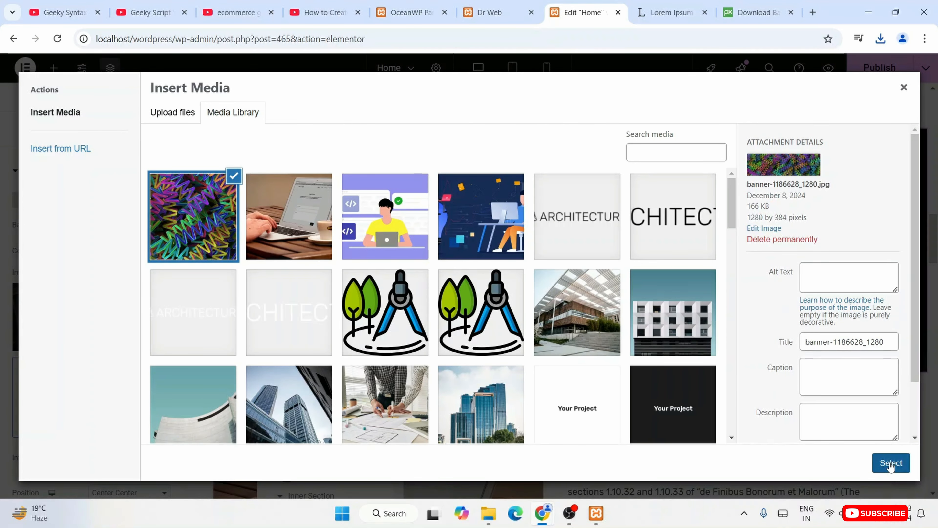
{"action": "left_click", "coordinate": [890, 462]}
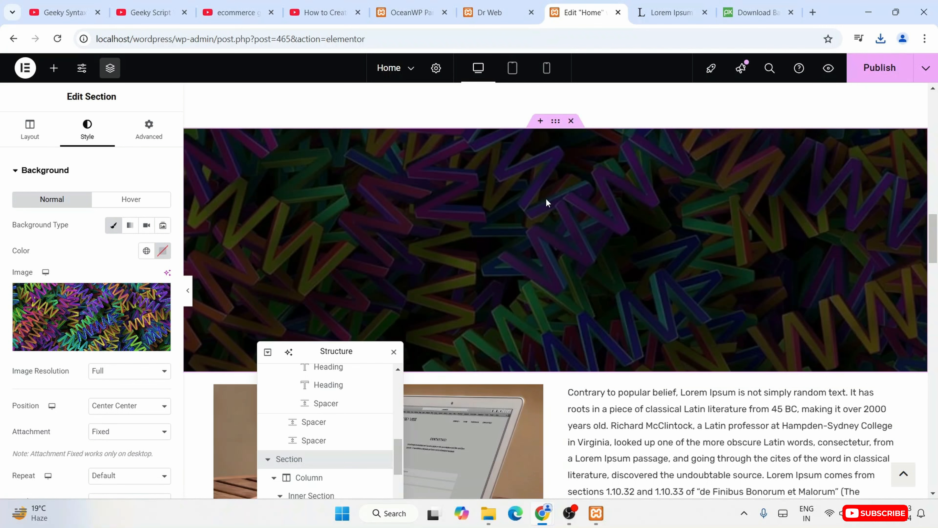
Change the "Outstanding Outcome" section's background overlay to a pale blue colour and lower its opacity to 0.19
{"action": "scroll", "coordinate": [585, 217], "scroll_direction": "down", "scroll_amount": 3}
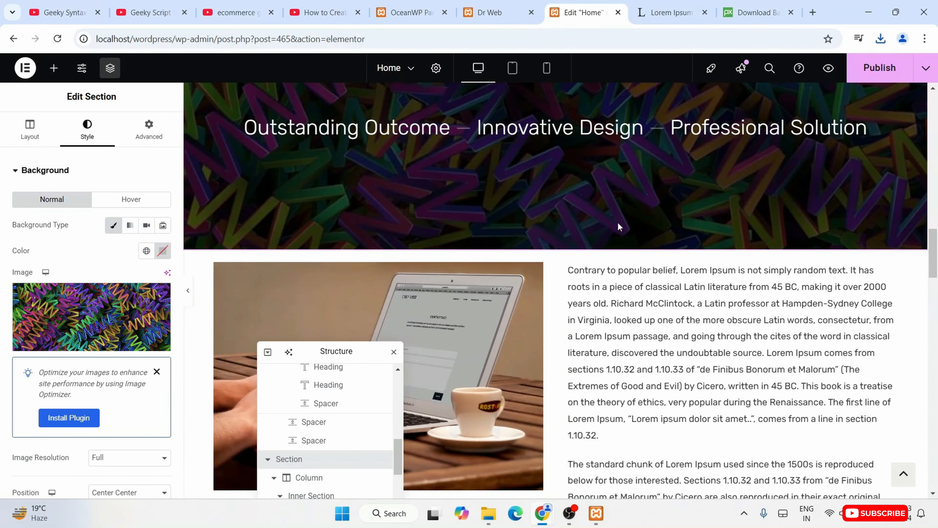
{"action": "scroll", "coordinate": [102, 358], "scroll_direction": "down", "scroll_amount": 6}
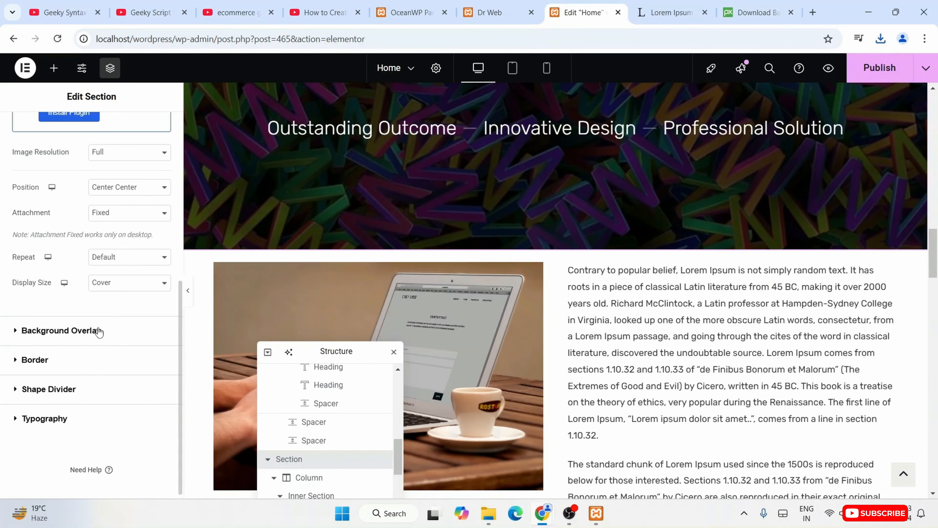
{"action": "left_click", "coordinate": [99, 330]}
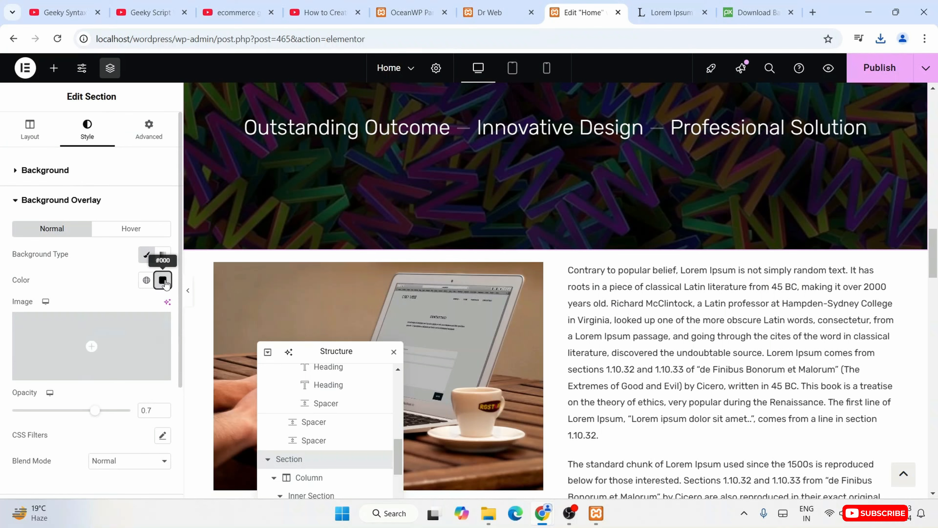
{"action": "left_click", "coordinate": [164, 281]}
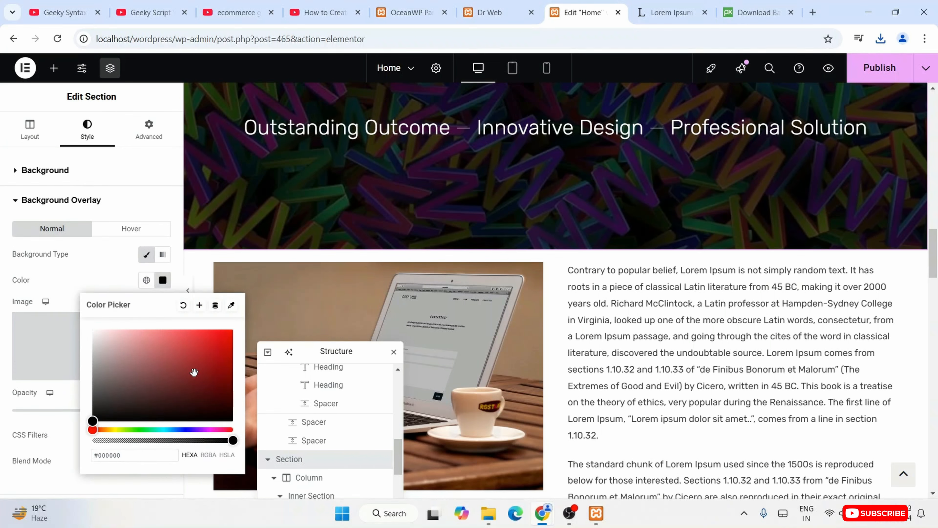
{"action": "left_click", "coordinate": [172, 429]}
{"action": "mouse_move", "coordinate": [93, 421]}
{"action": "left_mouse_down"}
{"action": "mouse_move", "coordinate": [91, 318]}
{"action": "mouse_move", "coordinate": [111, 280]}
{"action": "left_mouse_up"}
{"action": "left_click", "coordinate": [120, 288]}
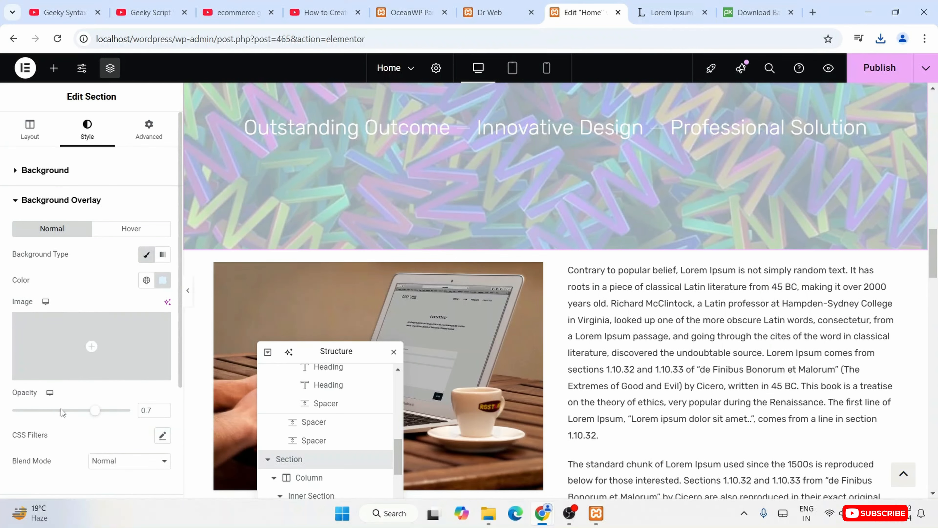
{"action": "left_click_drag", "start_coordinate": [95, 411], "coordinate": [36, 411]}
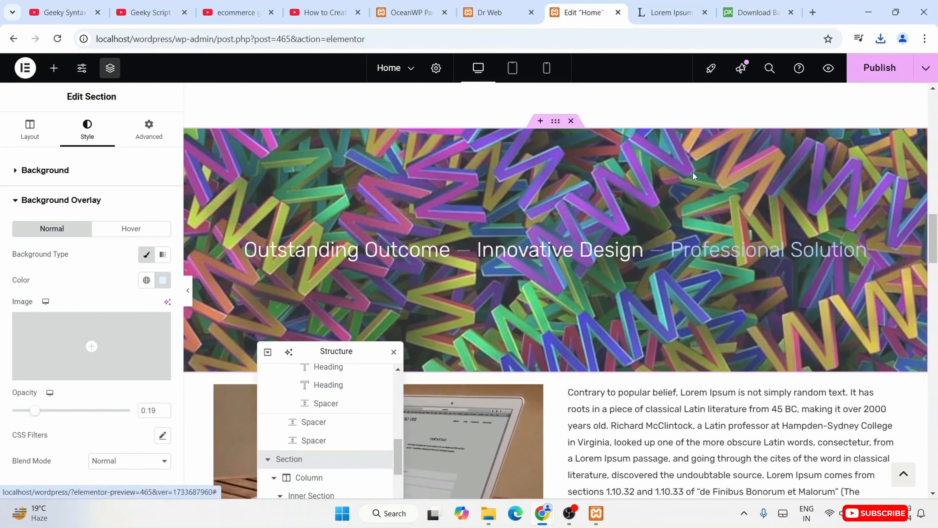
Look over the rest of the page below the banner and select the "Contact Us Now" section for editing
{"action": "scroll", "coordinate": [717, 204], "scroll_direction": "down", "scroll_amount": 15}
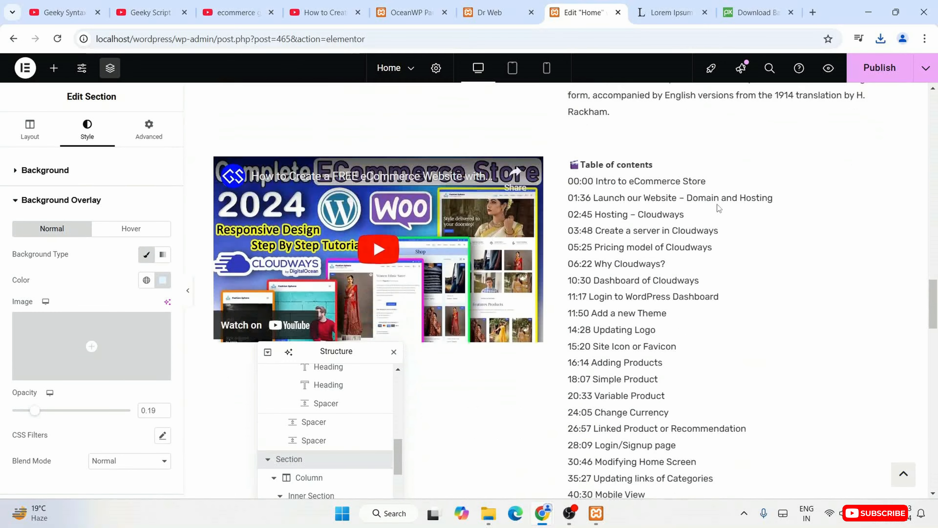
{"action": "scroll", "coordinate": [717, 208], "scroll_direction": "down", "scroll_amount": 10}
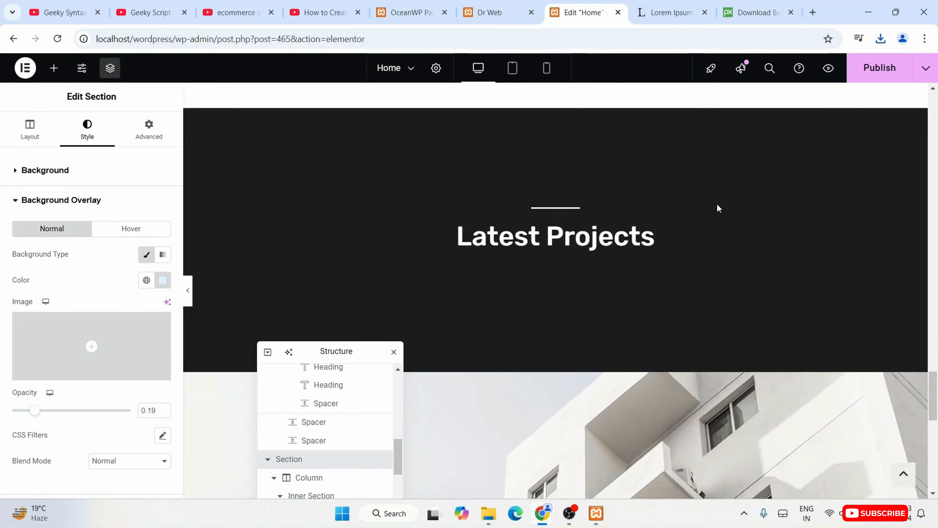
{"action": "scroll", "coordinate": [718, 208], "scroll_direction": "down", "scroll_amount": 3}
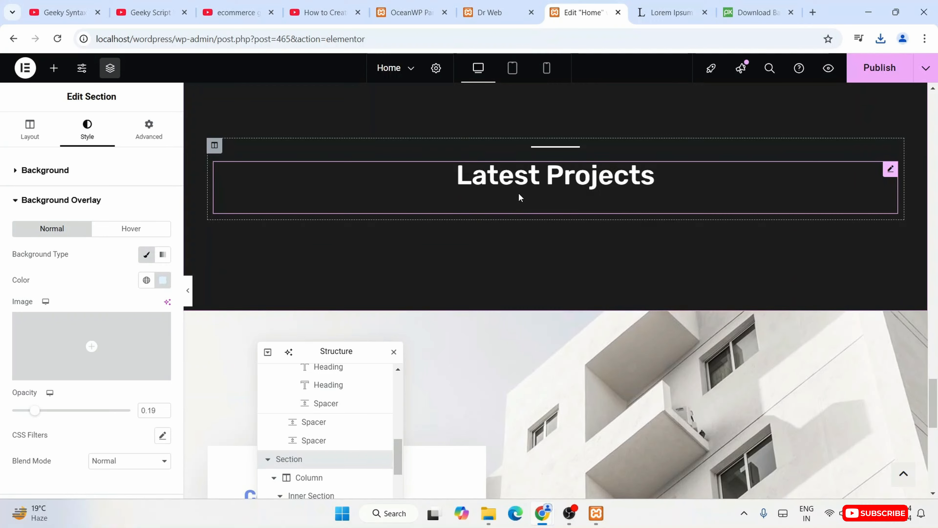
{"action": "scroll", "coordinate": [513, 199], "scroll_direction": "up", "scroll_amount": 3}
{"action": "scroll", "coordinate": [551, 210], "scroll_direction": "down", "scroll_amount": 5}
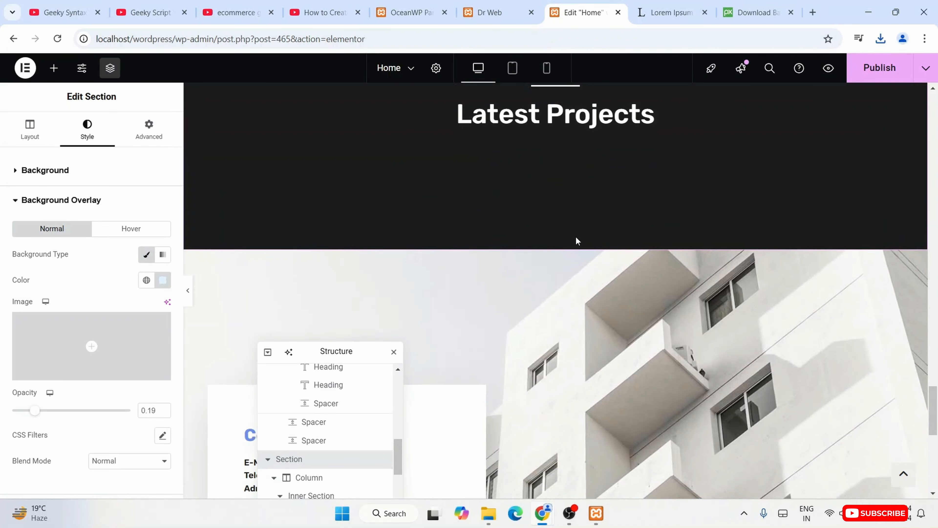
{"action": "scroll", "coordinate": [576, 238], "scroll_direction": "down", "scroll_amount": 9}
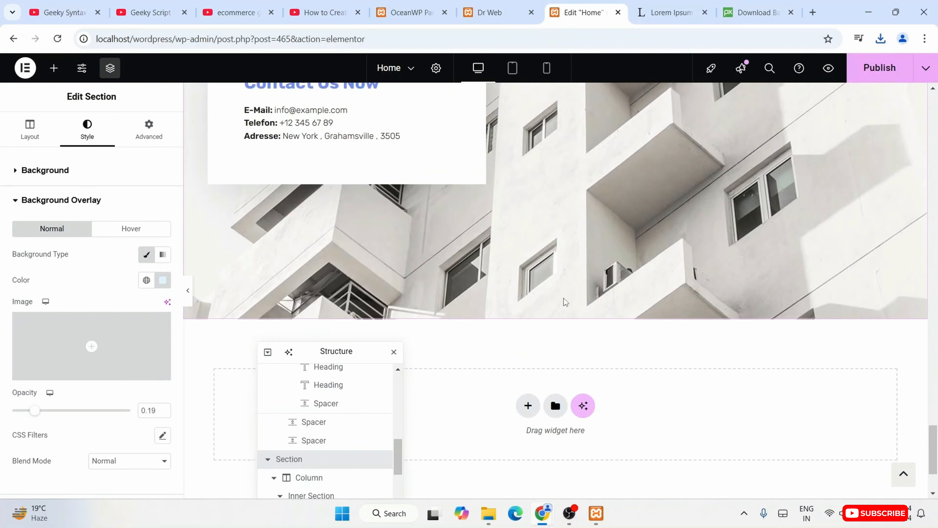
{"action": "scroll", "coordinate": [564, 298], "scroll_direction": "up", "scroll_amount": 6}
{"action": "left_click", "coordinate": [556, 120]}
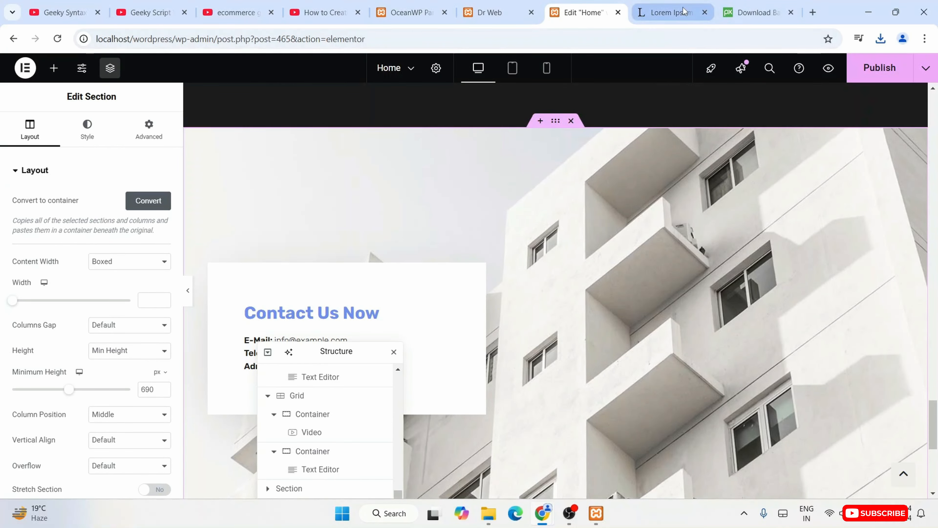
Switch to Pixabay, browse the "website" image results and download the blue internet social media network illustration as a 1280×853 JPG
{"action": "left_click", "coordinate": [730, 12]}
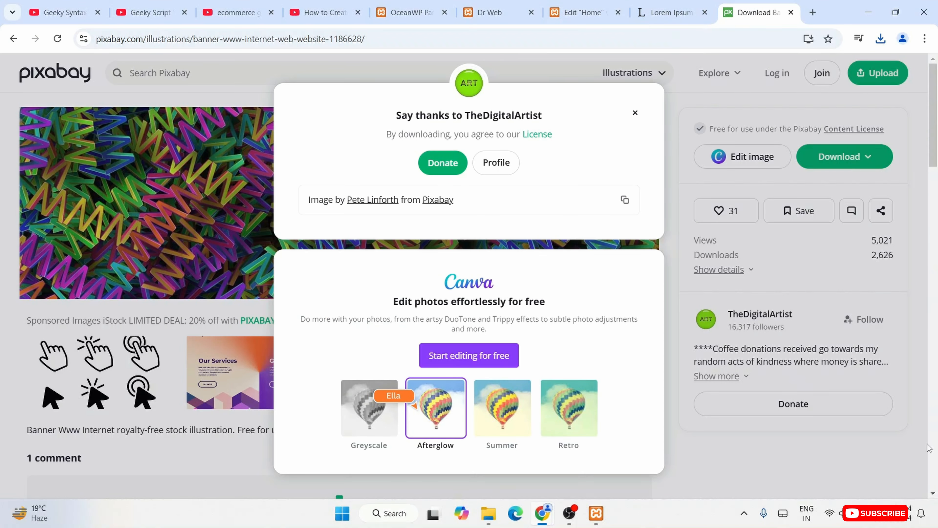
{"action": "left_click", "coordinate": [13, 38]}
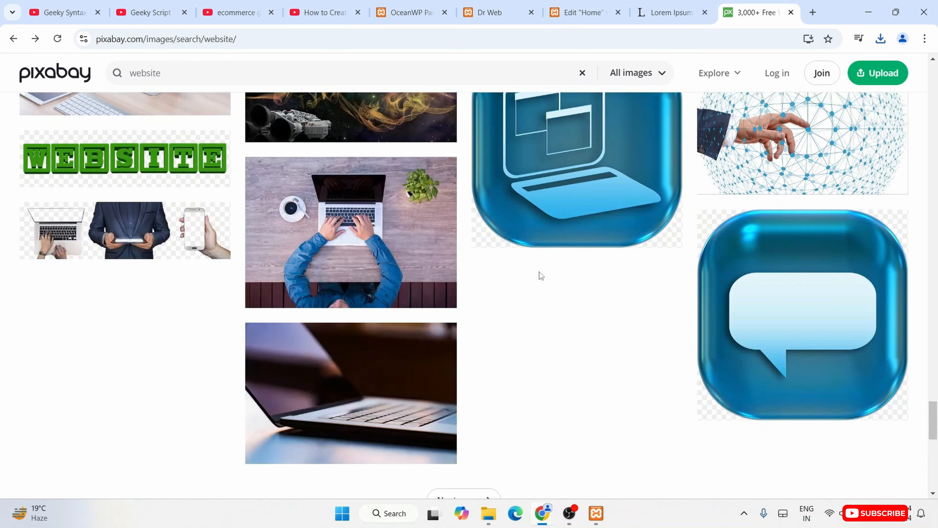
{"action": "scroll", "coordinate": [539, 275], "scroll_direction": "down", "scroll_amount": 10}
{"action": "scroll", "coordinate": [539, 276], "scroll_direction": "up", "scroll_amount": 18}
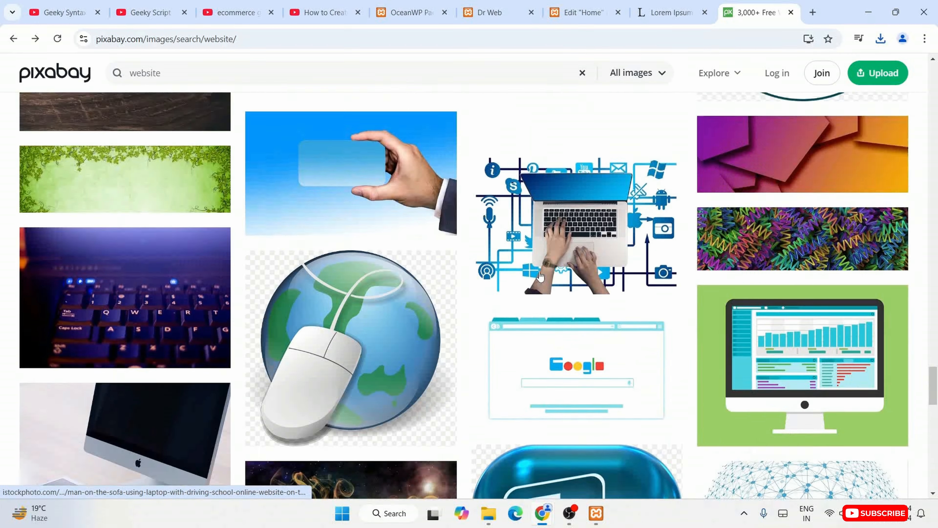
{"action": "scroll", "coordinate": [540, 277], "scroll_direction": "up", "scroll_amount": 15}
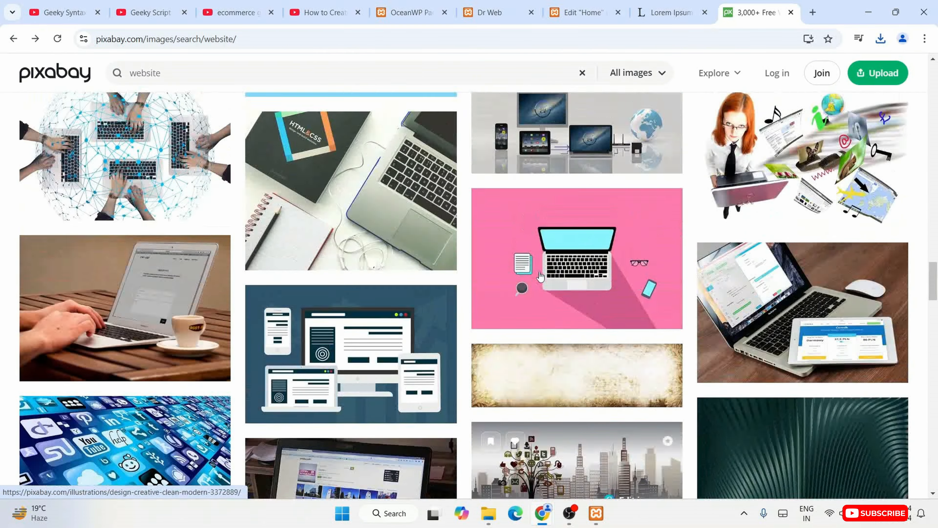
{"action": "scroll", "coordinate": [540, 276], "scroll_direction": "up", "scroll_amount": 5}
{"action": "scroll", "coordinate": [539, 271], "scroll_direction": "down", "scroll_amount": 7}
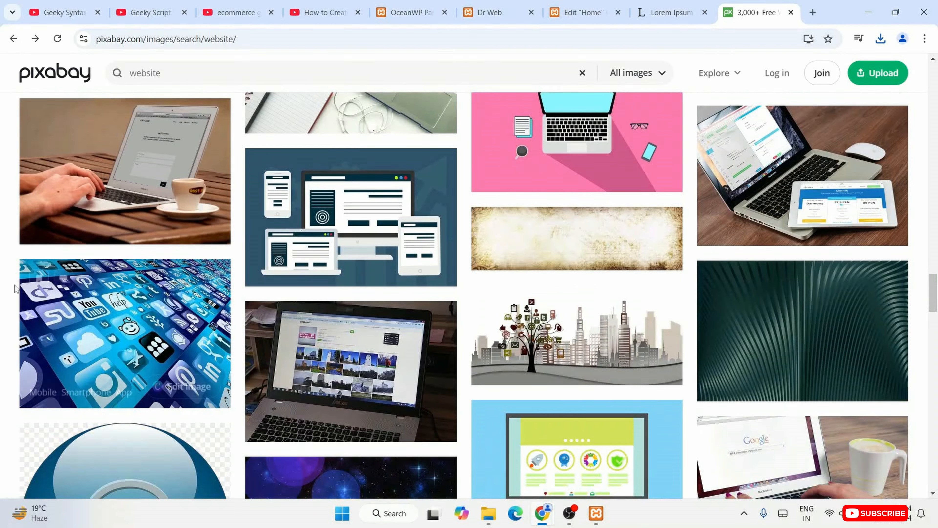
{"action": "scroll", "coordinate": [15, 288], "scroll_direction": "up", "scroll_amount": 6}
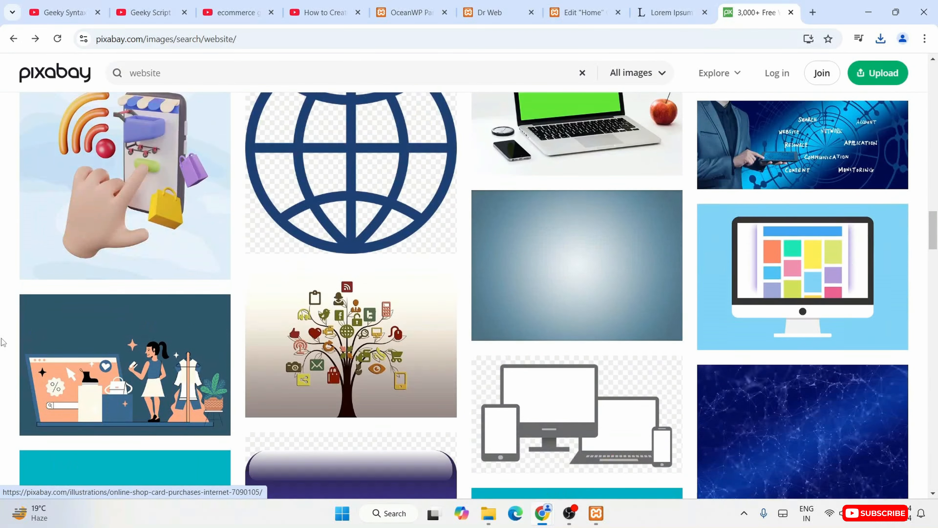
{"action": "scroll", "coordinate": [496, 312], "scroll_direction": "up", "scroll_amount": 8}
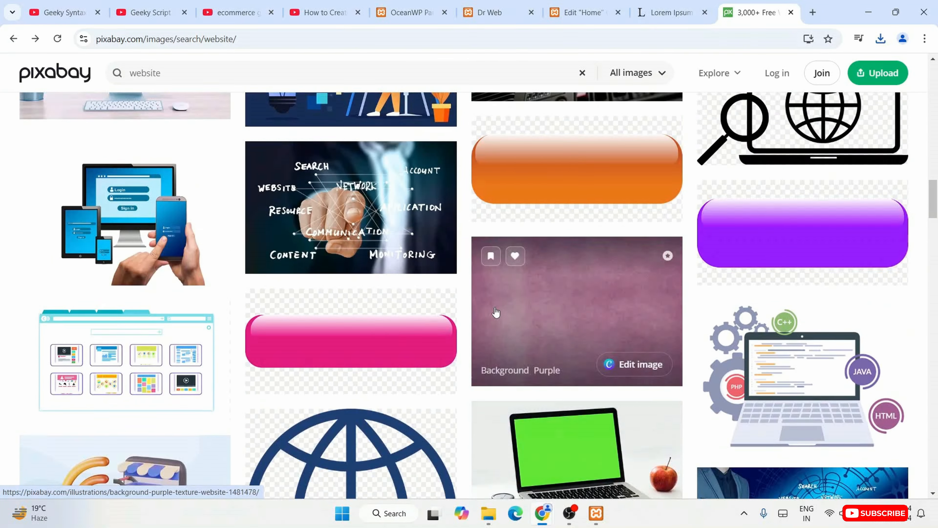
{"action": "scroll", "coordinate": [495, 312], "scroll_direction": "up", "scroll_amount": 7}
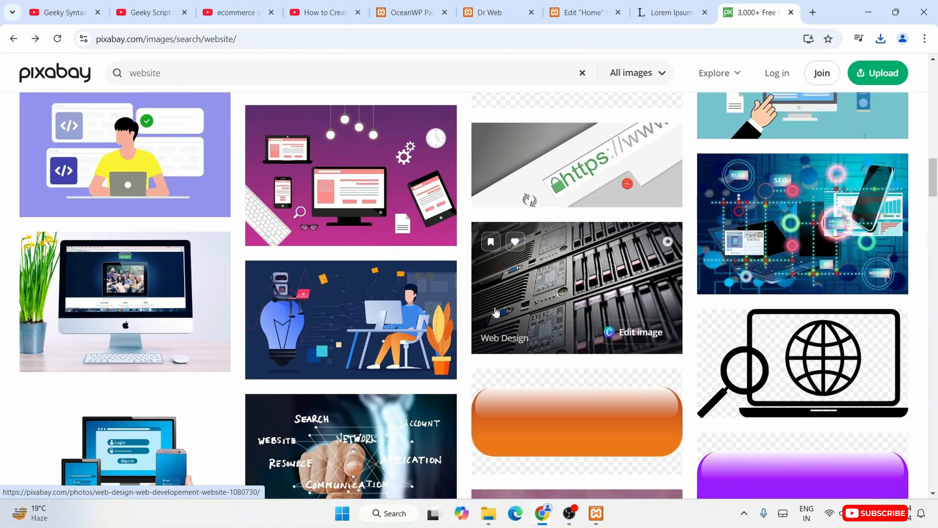
{"action": "scroll", "coordinate": [496, 312], "scroll_direction": "up", "scroll_amount": 5}
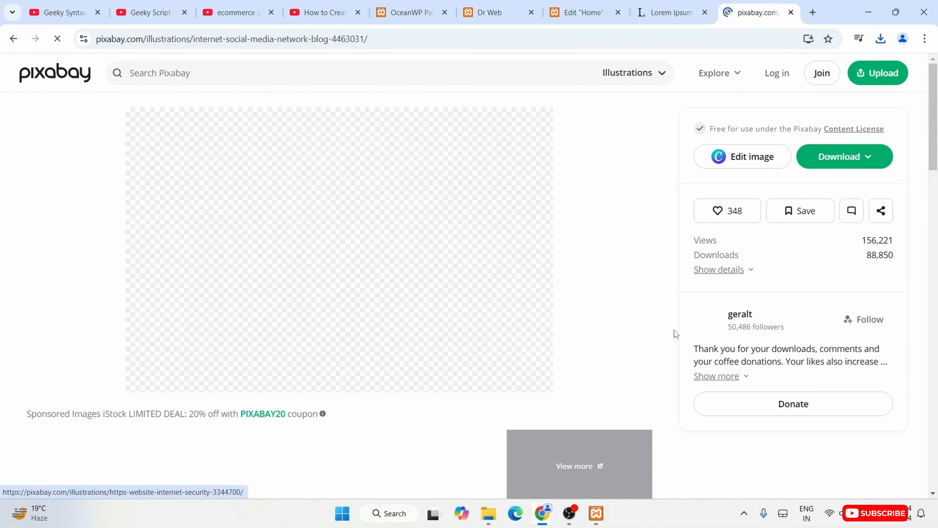
{"action": "left_click", "coordinate": [851, 167]}
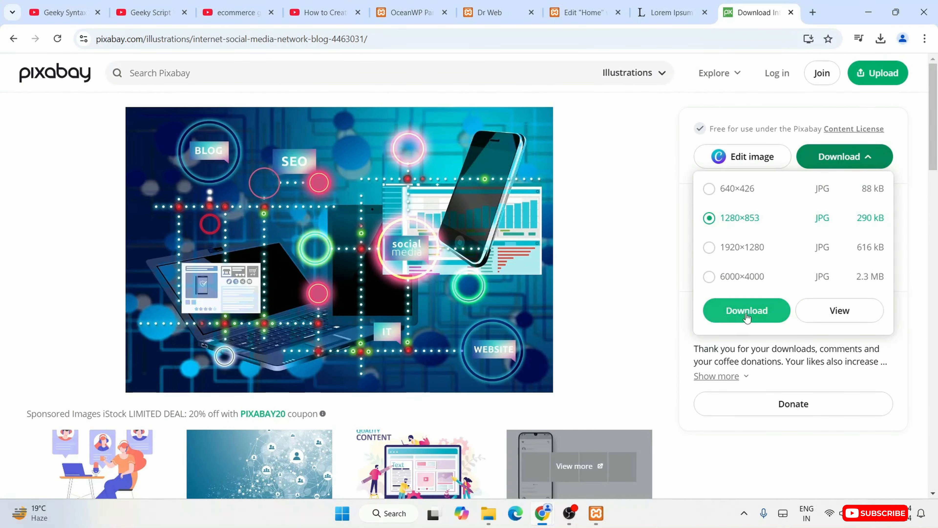
{"action": "left_click", "coordinate": [754, 312]}
Back in Elementor, upload internet-4463031_1280.jpg and set it as the "Contact Us Now" section's background image
{"action": "left_click", "coordinate": [575, 9]}
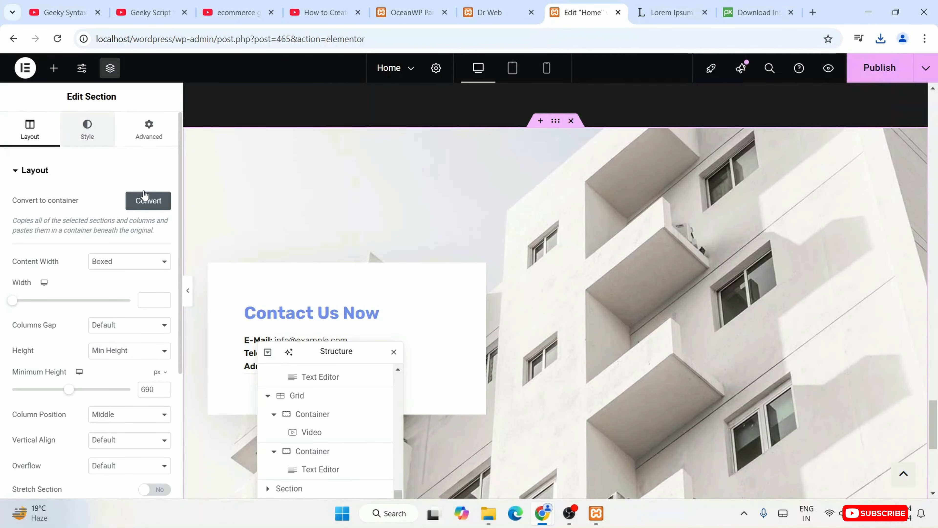
{"action": "left_click", "coordinate": [88, 129]}
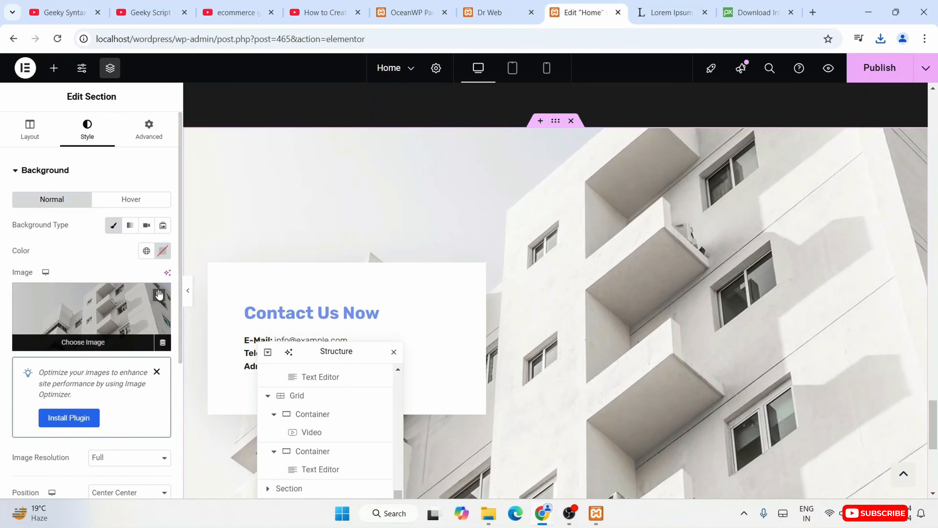
{"action": "left_click", "coordinate": [159, 296]}
{"action": "left_click", "coordinate": [89, 342]}
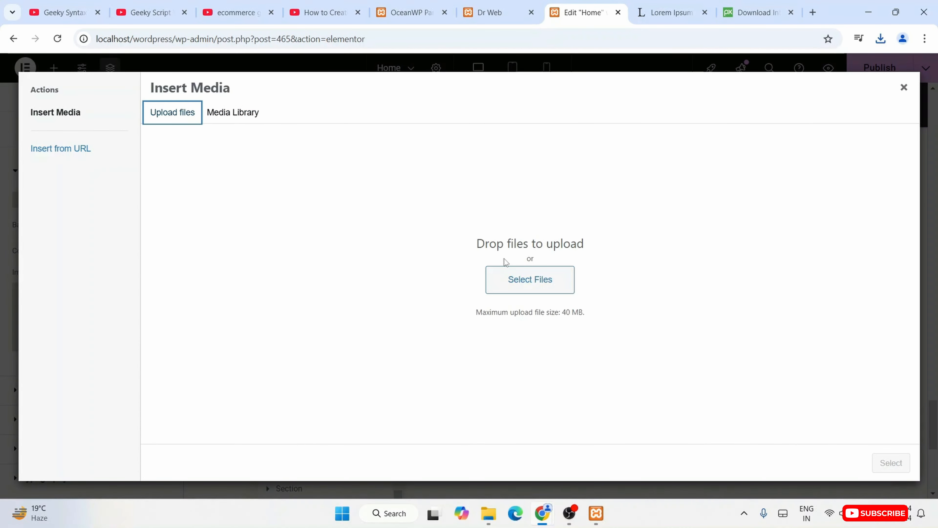
{"action": "left_click", "coordinate": [523, 281]}
{"action": "double_click", "coordinate": [140, 118]}
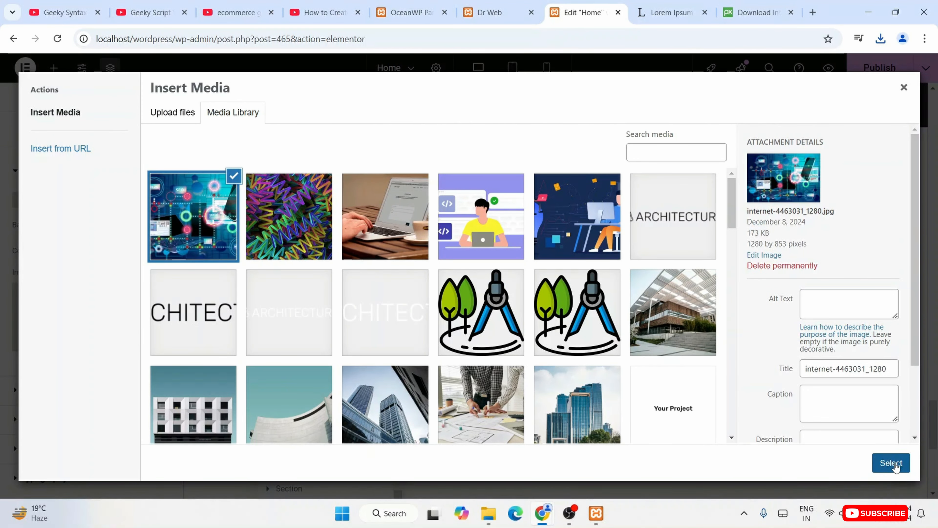
{"action": "left_click", "coordinate": [890, 463]}
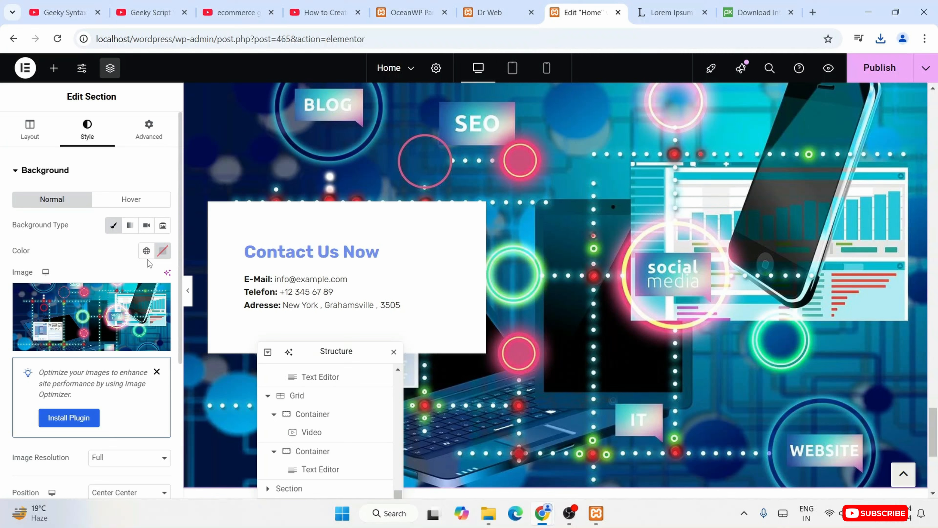
Give the "Contact Us Now" section a classic background overlay in a very pale lavender-blue colour
{"action": "scroll", "coordinate": [123, 267], "scroll_direction": "down", "scroll_amount": 5}
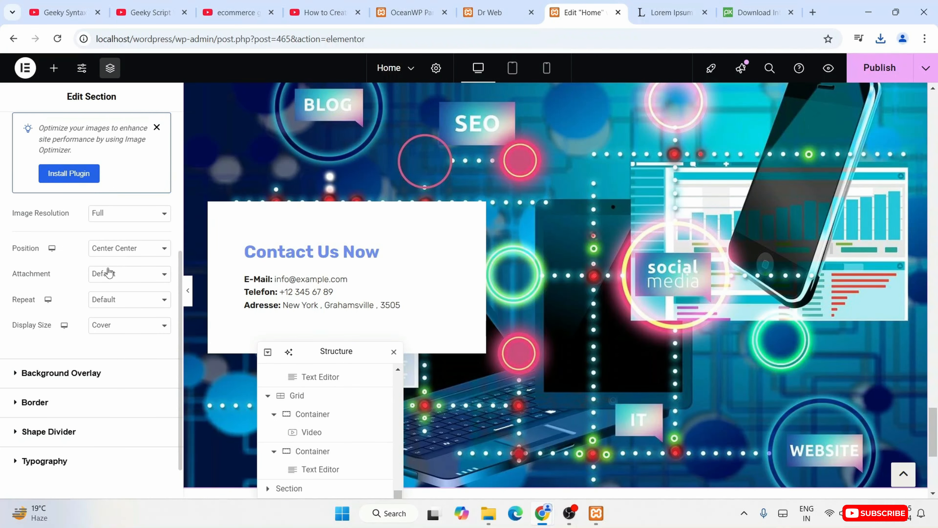
{"action": "left_click", "coordinate": [65, 372]}
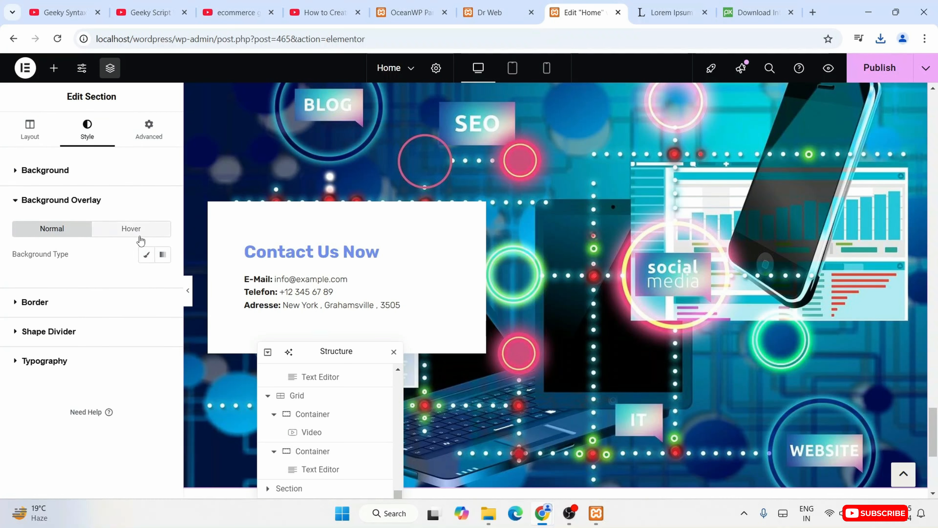
{"action": "left_click", "coordinate": [147, 255]}
{"action": "left_click", "coordinate": [163, 284]}
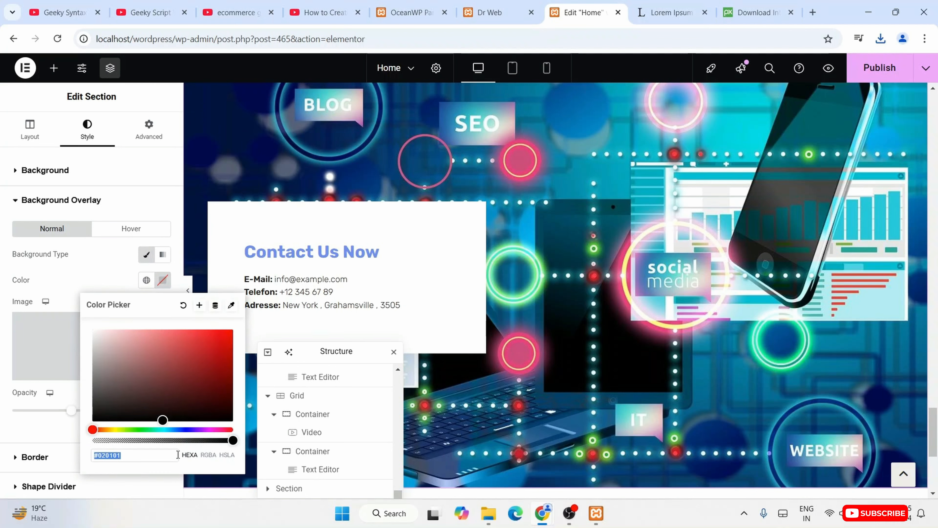
{"action": "left_click", "coordinate": [181, 429]}
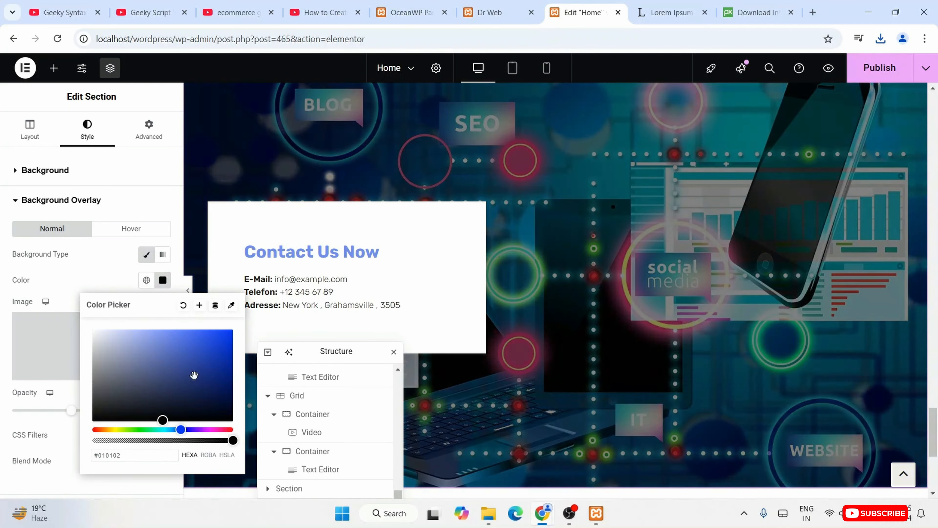
{"action": "left_click_drag", "start_coordinate": [196, 374], "coordinate": [103, 280]}
{"action": "left_click", "coordinate": [104, 283]}
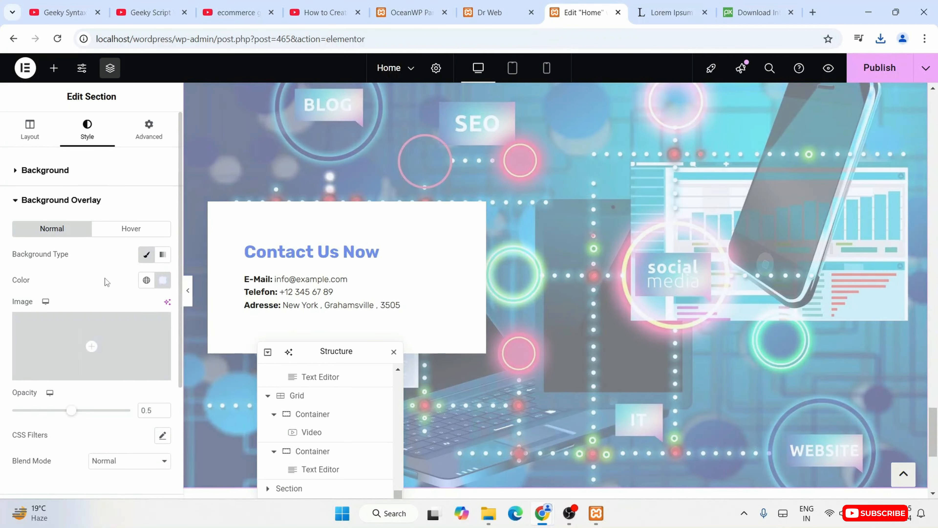
Change the "Contact Us Now" section's overlay colour to a medium blue and reduce its opacity to 0.28
{"action": "left_click", "coordinate": [163, 280]}
{"action": "left_click", "coordinate": [220, 342]}
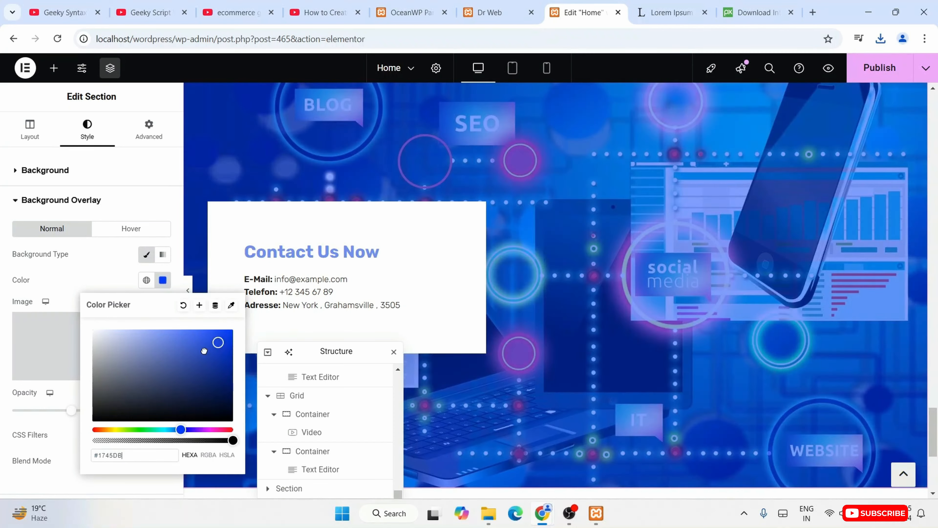
{"action": "left_click", "coordinate": [202, 340]}
{"action": "left_click", "coordinate": [117, 275]}
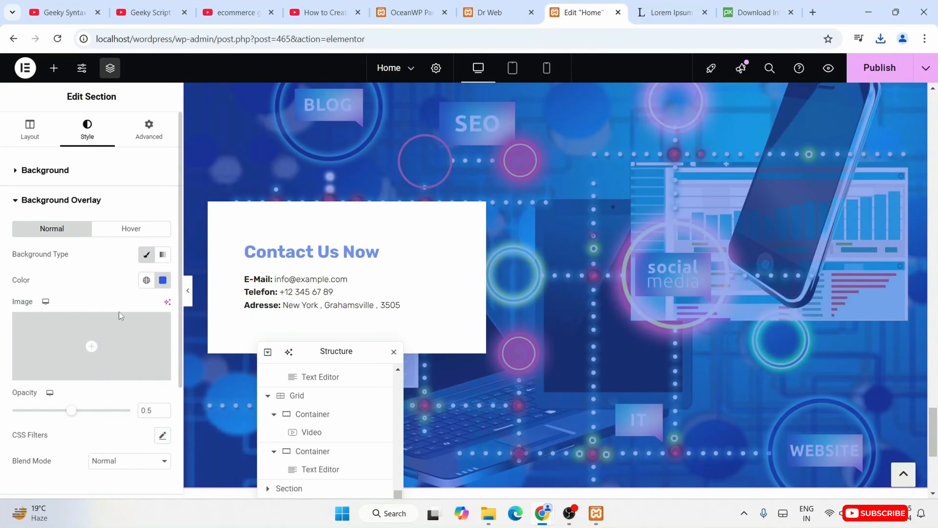
{"action": "left_click_drag", "start_coordinate": [51, 412], "coordinate": [46, 411]}
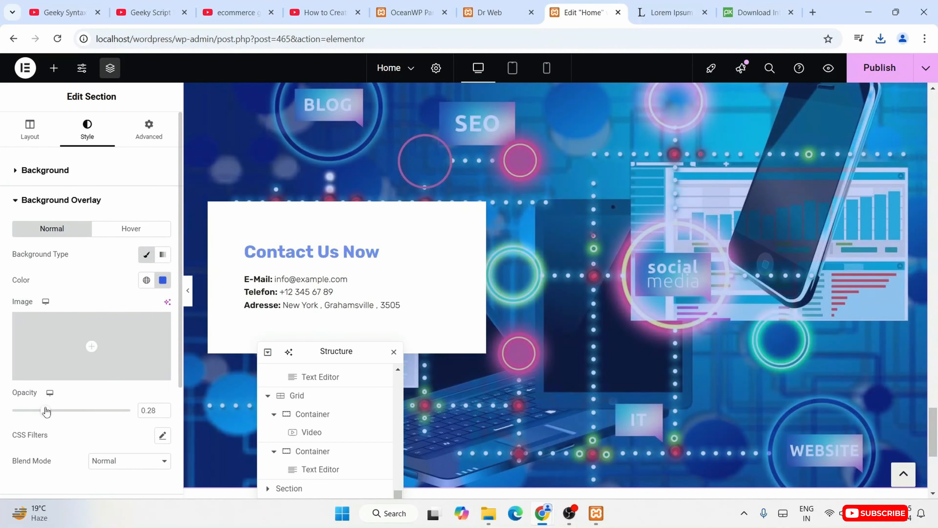
Check the restyled Home page sections in the editor and publish the page's changes
{"action": "scroll", "coordinate": [698, 325], "scroll_direction": "down", "scroll_amount": 5}
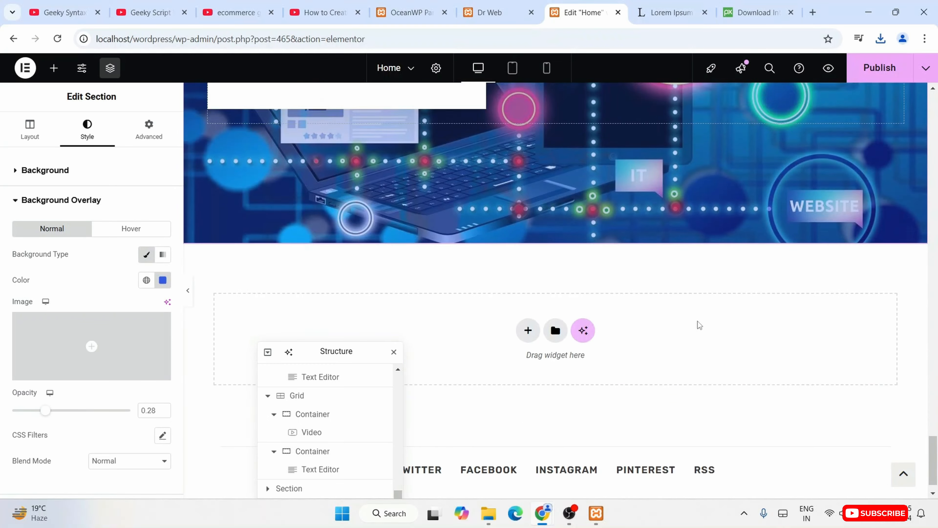
{"action": "scroll", "coordinate": [698, 325], "scroll_direction": "up", "scroll_amount": 14}
{"action": "scroll", "coordinate": [700, 325], "scroll_direction": "up", "scroll_amount": 6}
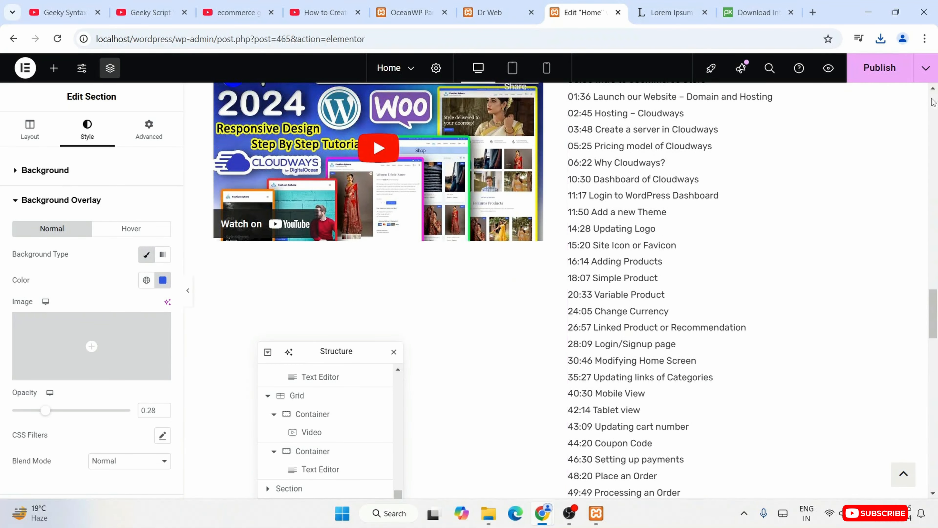
{"action": "left_click", "coordinate": [885, 75]}
{"action": "scroll", "coordinate": [526, 307], "scroll_direction": "up", "scroll_amount": 10}
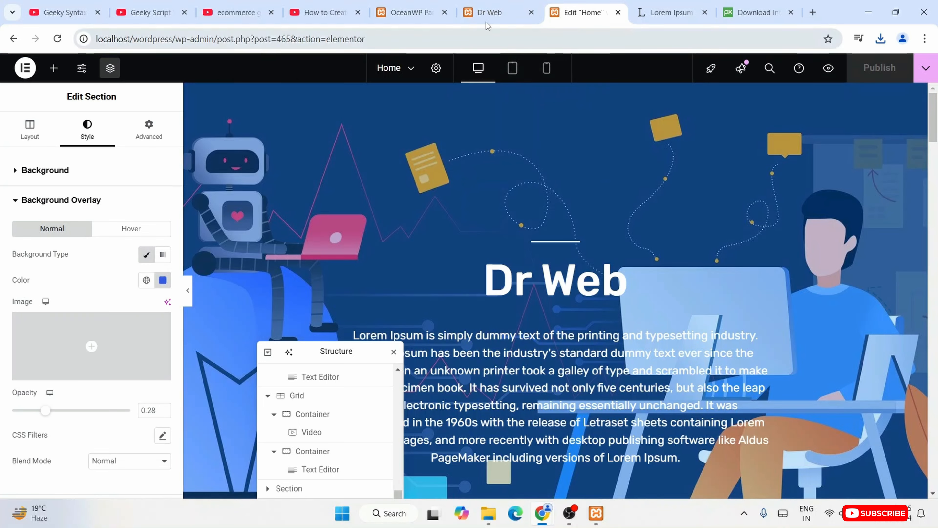
Switch to the live Dr Web site, reviewing the Home page from top to bottom and playing its embedded tutorial video
{"action": "left_click", "coordinate": [491, 12]}
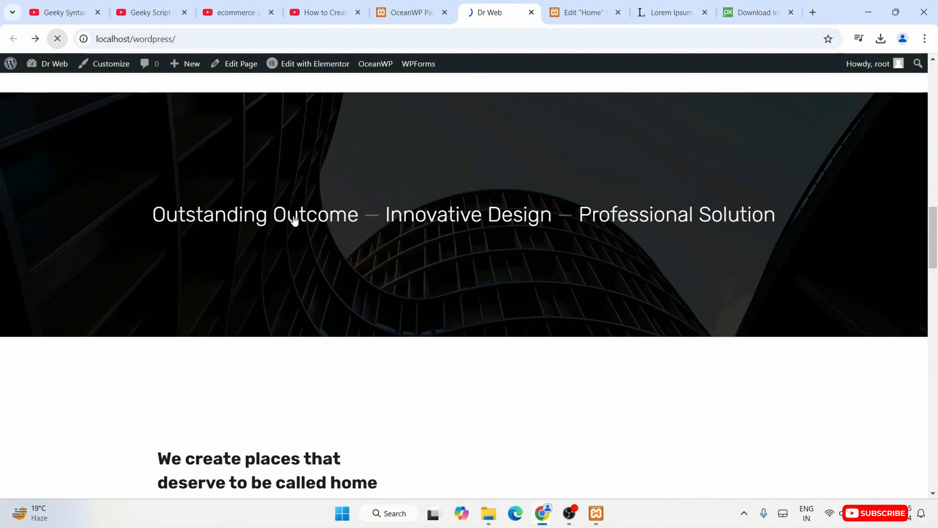
{"action": "scroll", "coordinate": [291, 232], "scroll_direction": "up", "scroll_amount": 15}
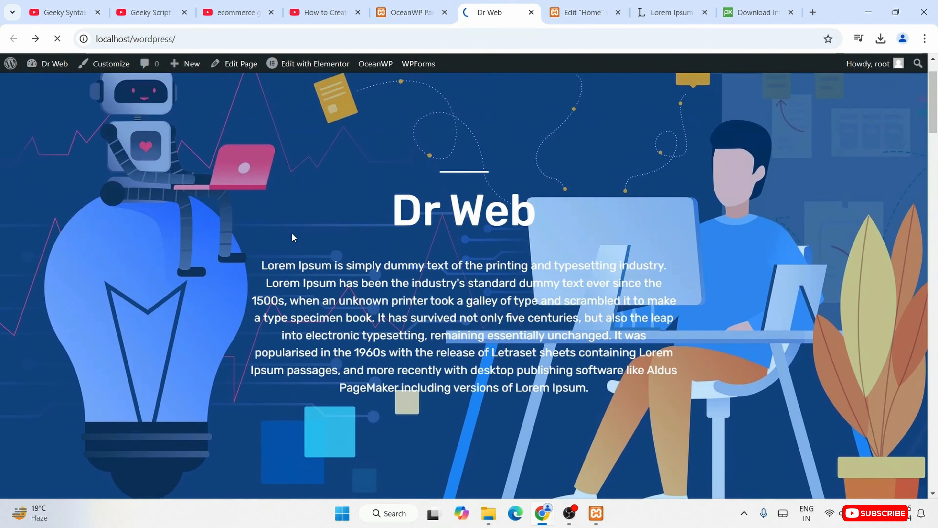
{"action": "scroll", "coordinate": [206, 194], "scroll_direction": "up", "scroll_amount": 2}
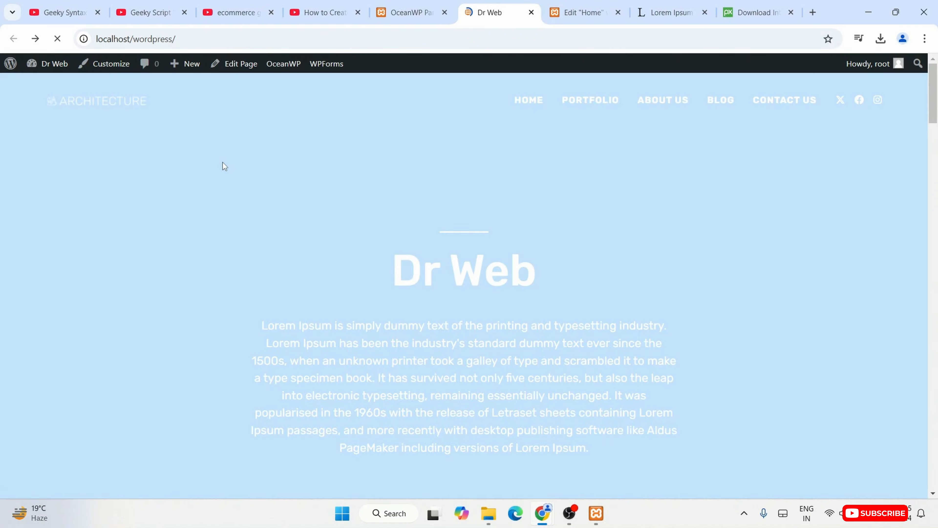
{"action": "scroll", "coordinate": [441, 193], "scroll_direction": "down", "scroll_amount": 8}
{"action": "scroll", "coordinate": [442, 193], "scroll_direction": "down", "scroll_amount": 20}
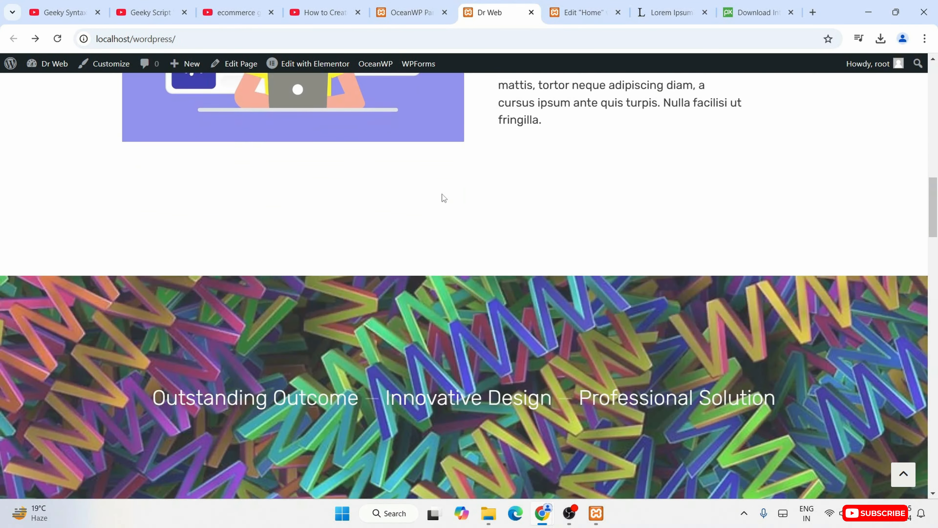
{"action": "scroll", "coordinate": [442, 194], "scroll_direction": "down", "scroll_amount": 6}
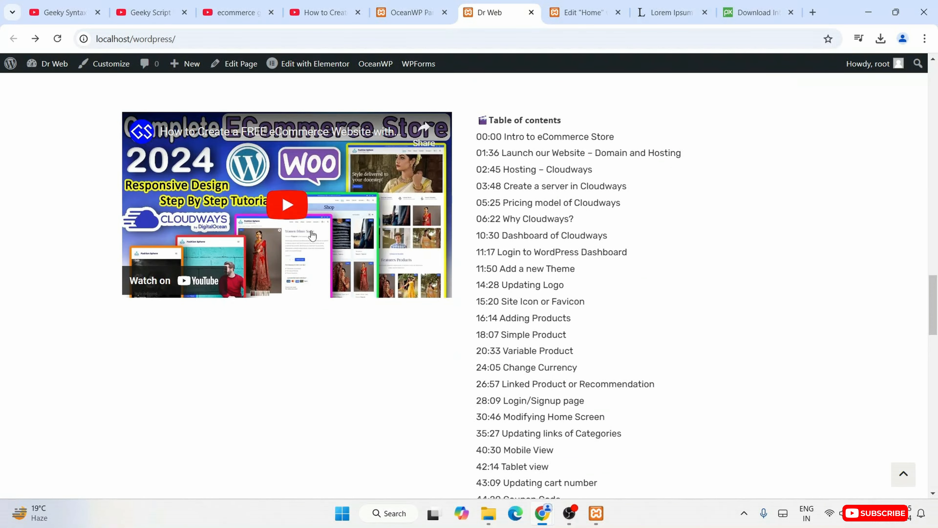
{"action": "left_click", "coordinate": [276, 205]}
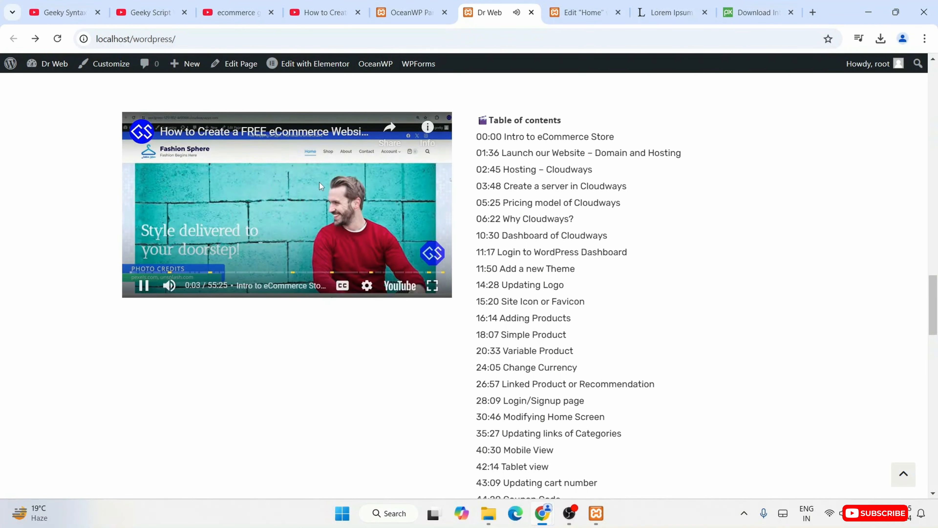
{"action": "scroll", "coordinate": [541, 203], "scroll_direction": "down", "scroll_amount": 15}
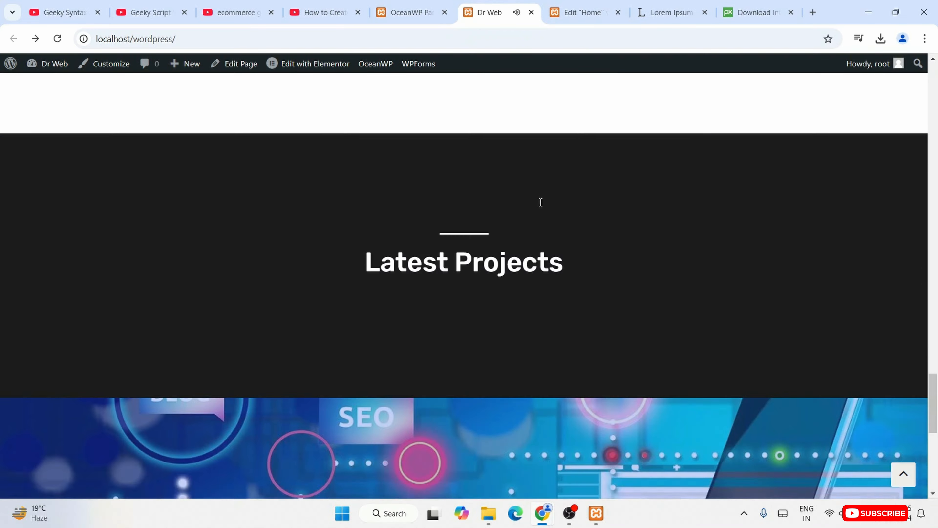
{"action": "scroll", "coordinate": [540, 203], "scroll_direction": "up", "scroll_amount": 2}
{"action": "scroll", "coordinate": [539, 202], "scroll_direction": "down", "scroll_amount": 9}
{"action": "scroll", "coordinate": [539, 202], "scroll_direction": "up", "scroll_amount": 7}
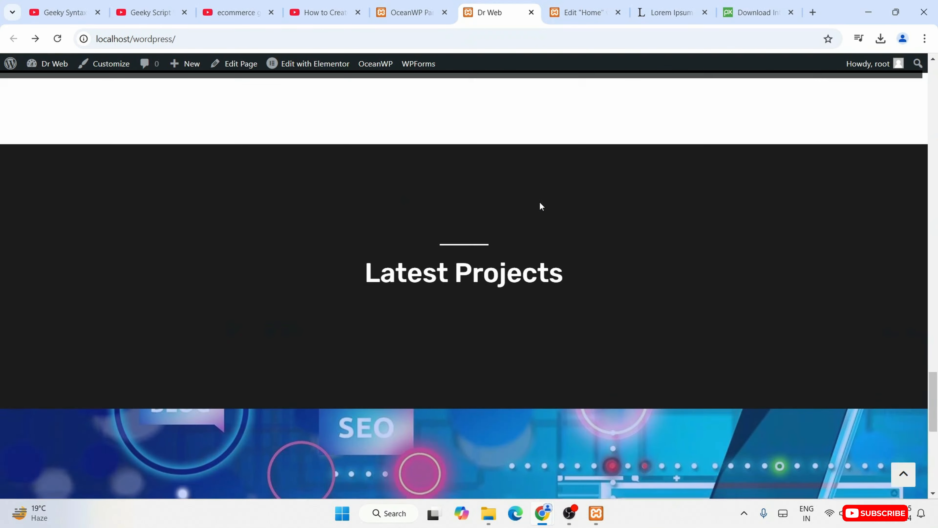
{"action": "scroll", "coordinate": [540, 206], "scroll_direction": "up", "scroll_amount": 20}
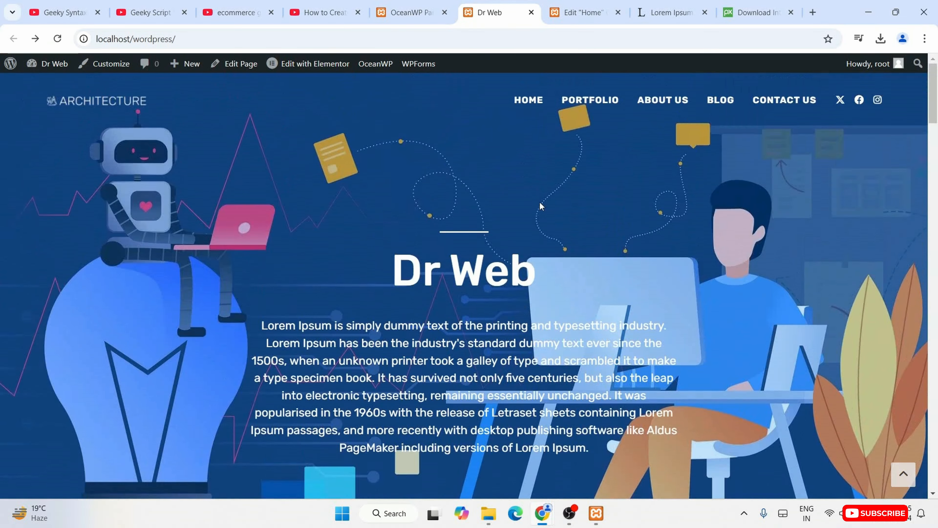
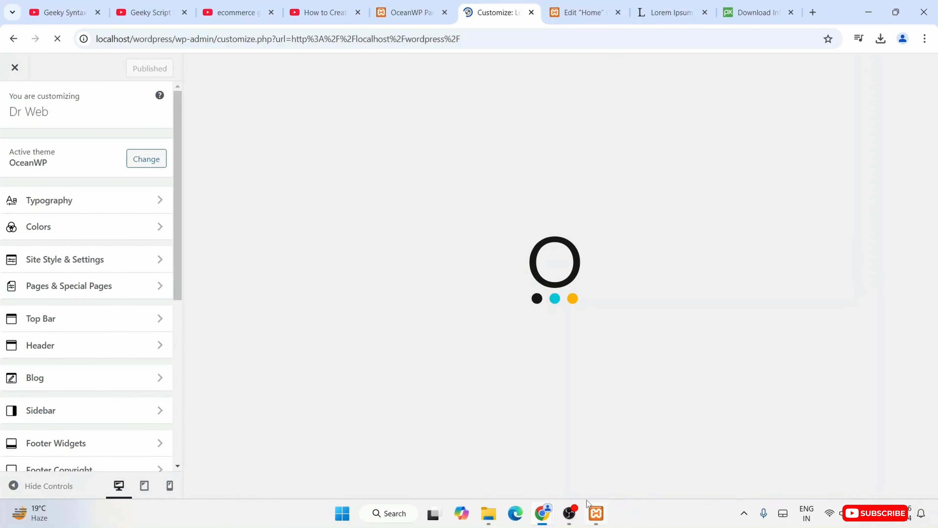
{"action": "left_click", "coordinate": [571, 513]}
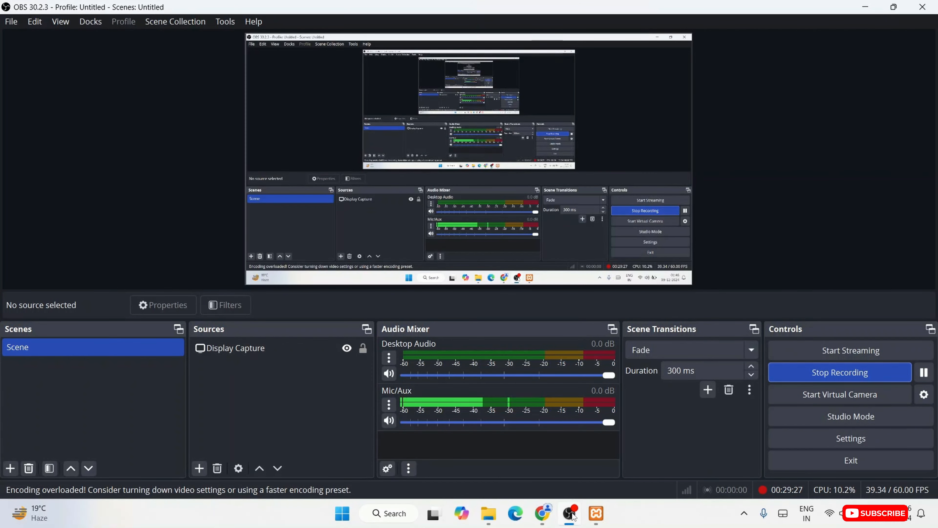
{"action": "left_click", "coordinate": [571, 514]}
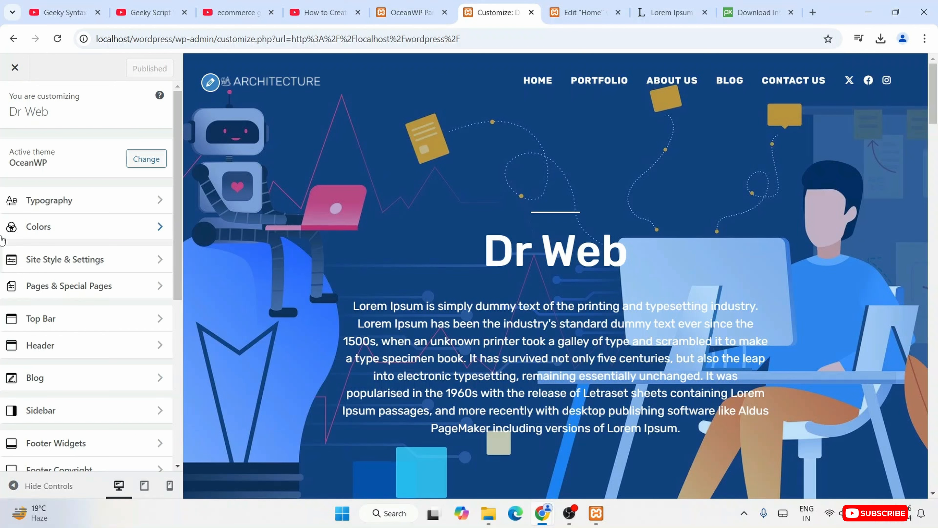
Open the header logo settings in the Customizer and remove the ARCHITECTURE logo
{"action": "scroll", "coordinate": [84, 357], "scroll_direction": "down", "scroll_amount": 7}
{"action": "scroll", "coordinate": [85, 357], "scroll_direction": "up", "scroll_amount": 7}
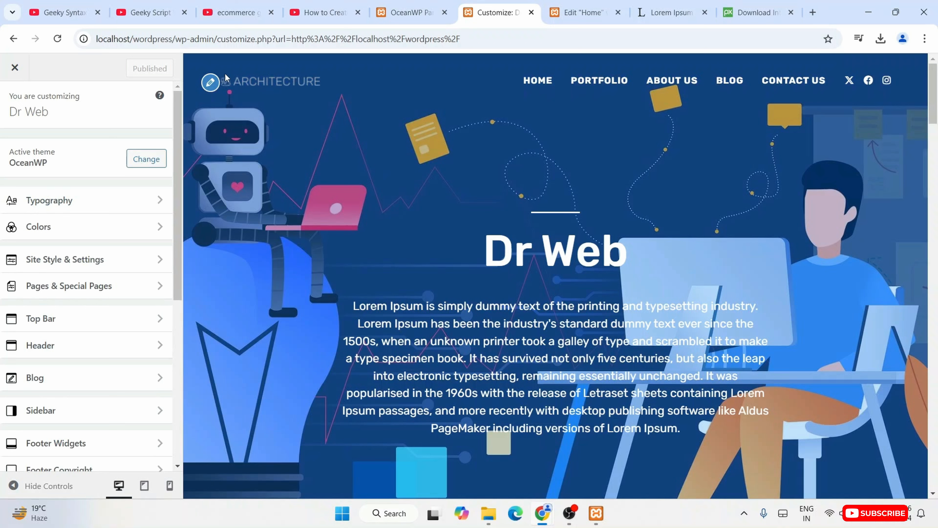
{"action": "left_click", "coordinate": [210, 82]}
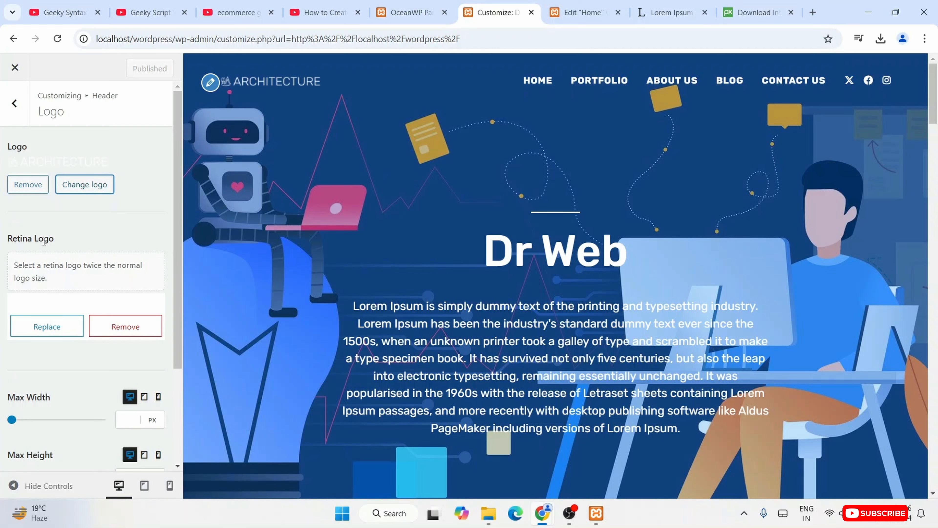
{"action": "left_click", "coordinate": [68, 162]}
{"action": "left_click", "coordinate": [28, 185]}
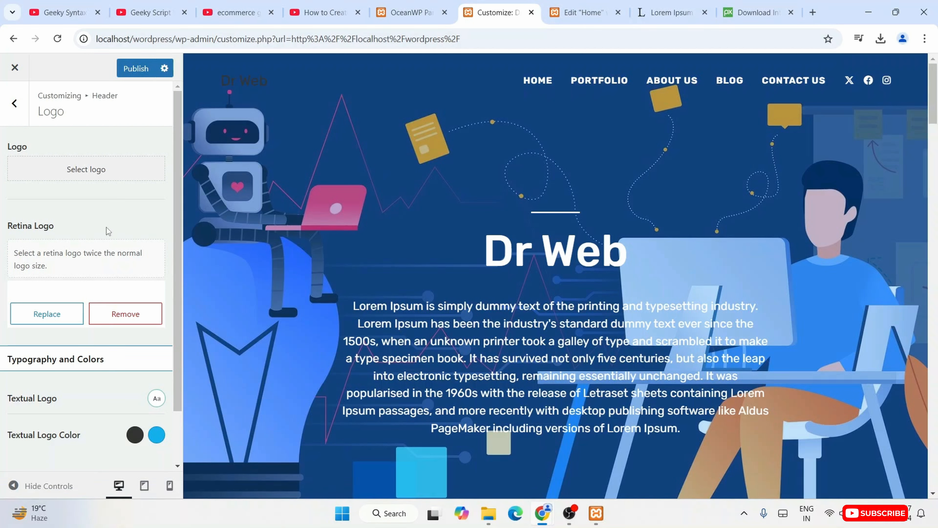
Open the typography options for the textual logo down to its font size setting
{"action": "scroll", "coordinate": [107, 229], "scroll_direction": "down", "scroll_amount": 2}
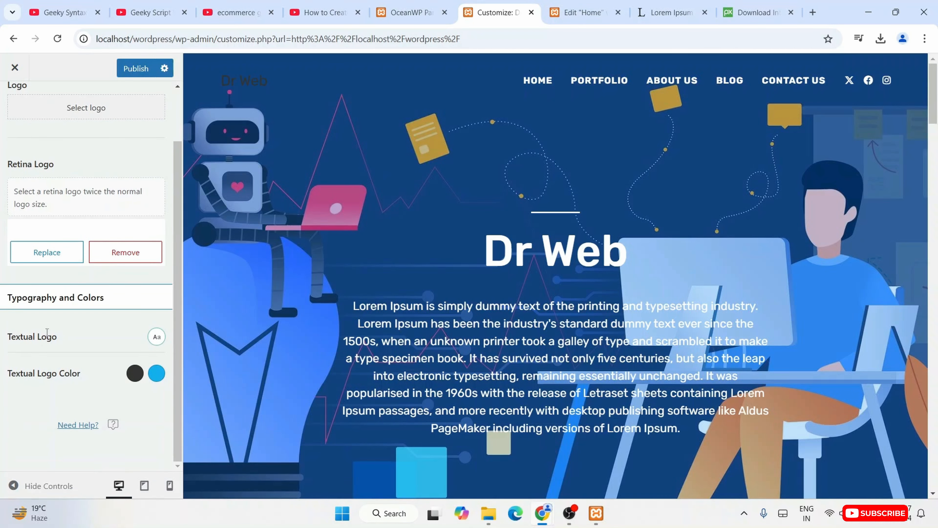
{"action": "left_click", "coordinate": [156, 336]}
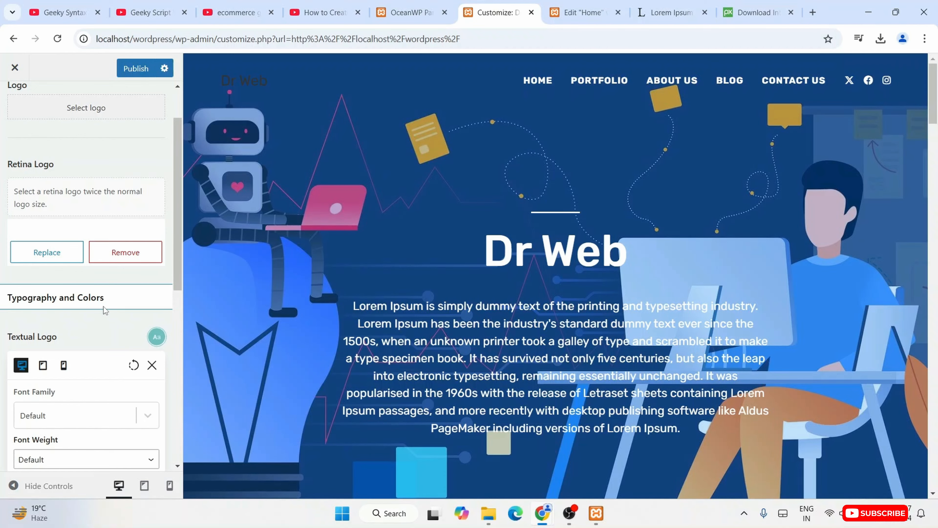
{"action": "scroll", "coordinate": [103, 307], "scroll_direction": "down", "scroll_amount": 5}
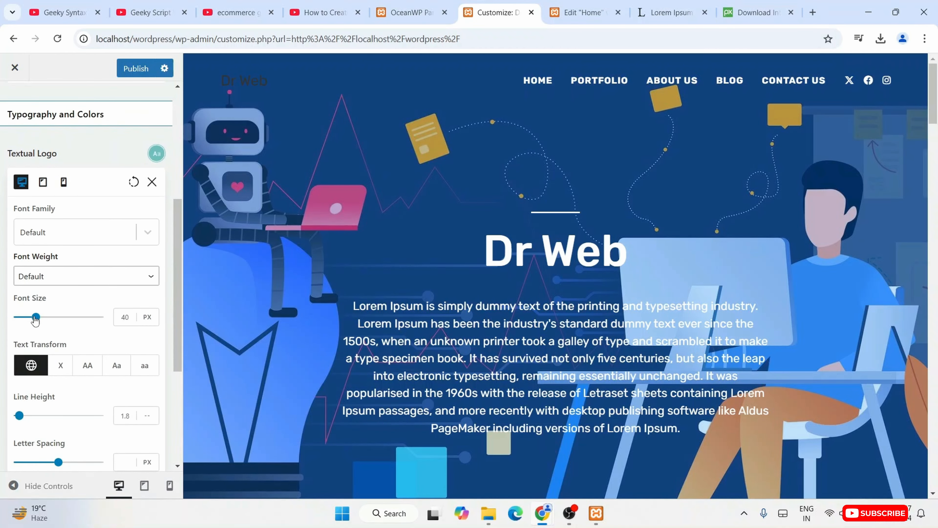
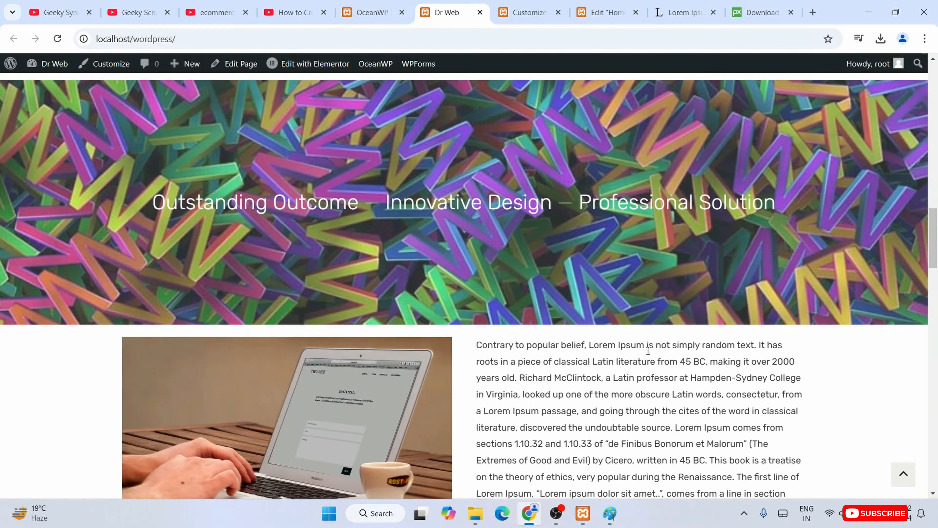
Go to the live site's Portfolio page, open it for editing in Elementor and dismiss the Launchpad checklist
{"action": "scroll", "coordinate": [500, 316], "scroll_direction": "up", "scroll_amount": 20}
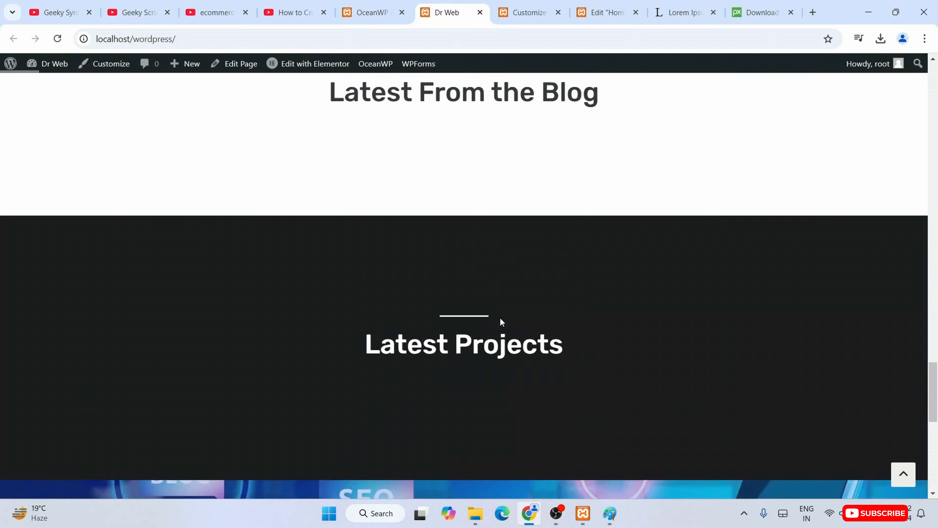
{"action": "scroll", "coordinate": [500, 318], "scroll_direction": "up", "scroll_amount": 2}
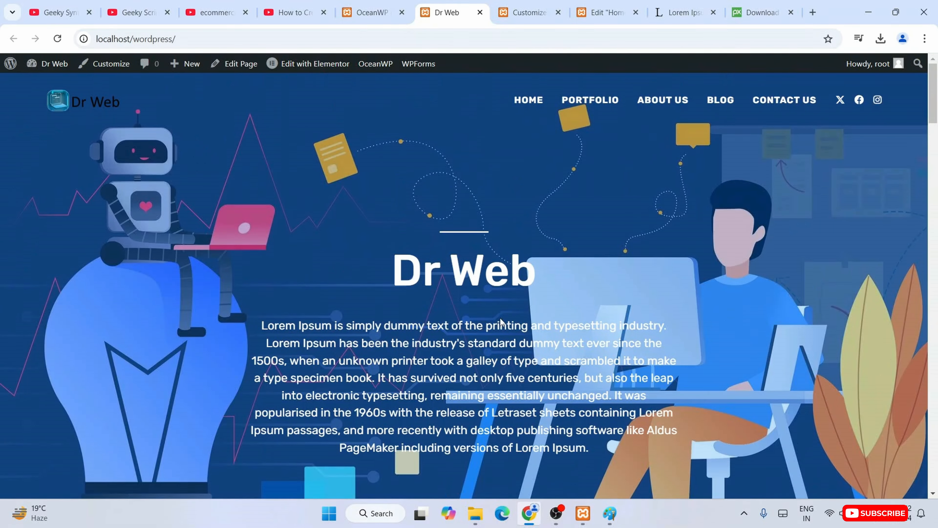
{"action": "left_click", "coordinate": [593, 99]}
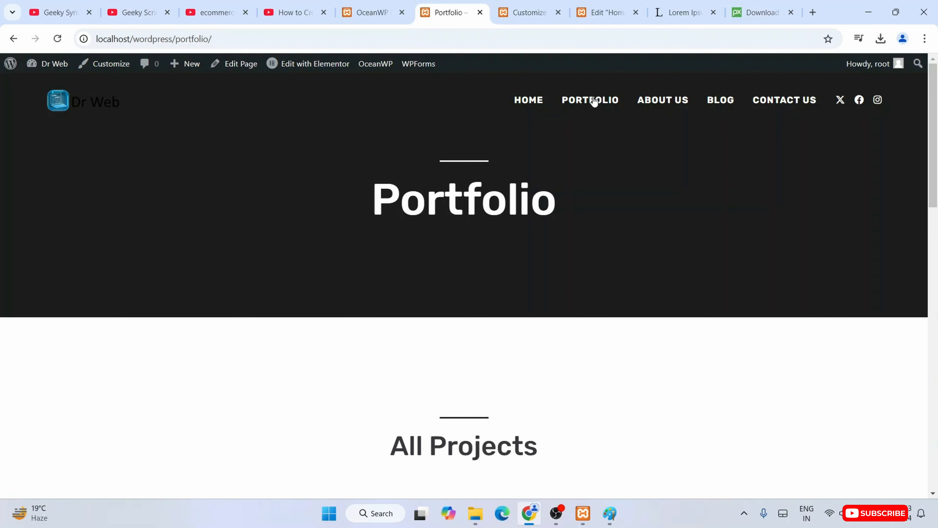
{"action": "scroll", "coordinate": [575, 181], "scroll_direction": "down", "scroll_amount": 20}
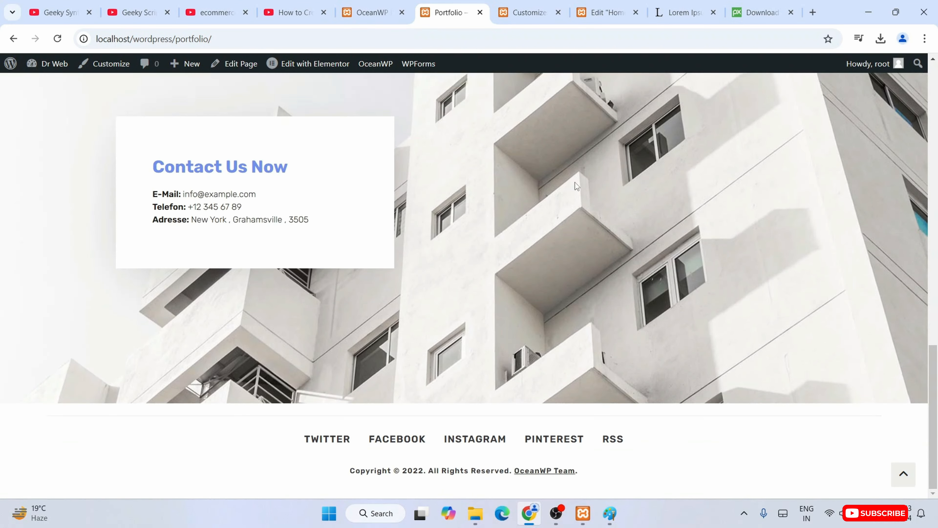
{"action": "scroll", "coordinate": [575, 182], "scroll_direction": "up", "scroll_amount": 20}
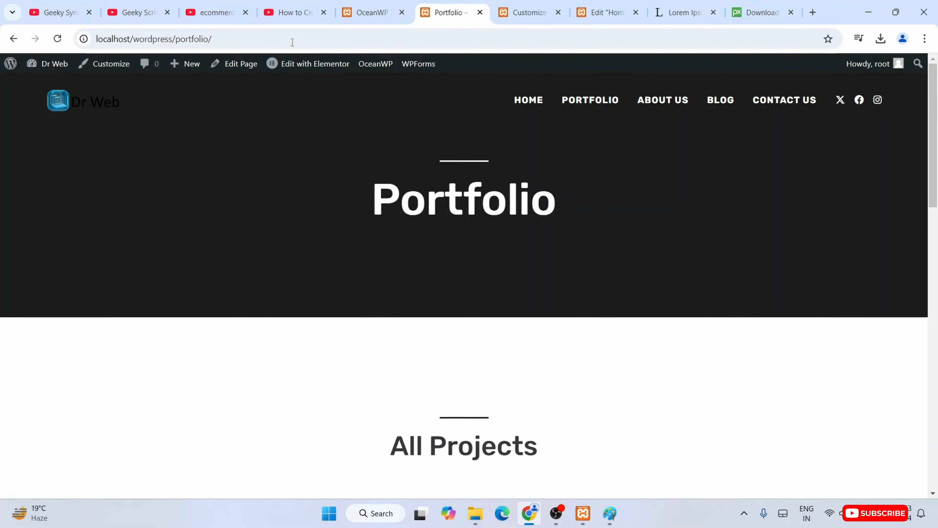
{"action": "left_click", "coordinate": [300, 65]}
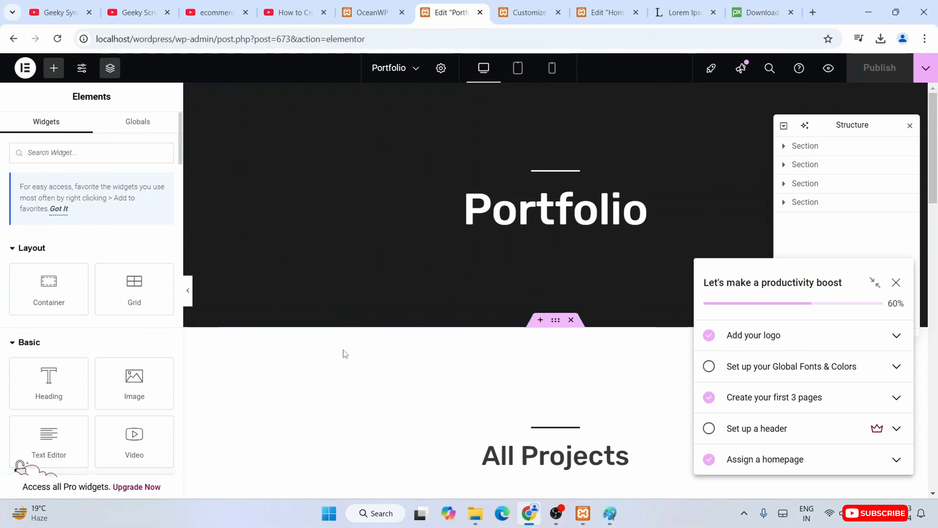
{"action": "left_click", "coordinate": [896, 283]}
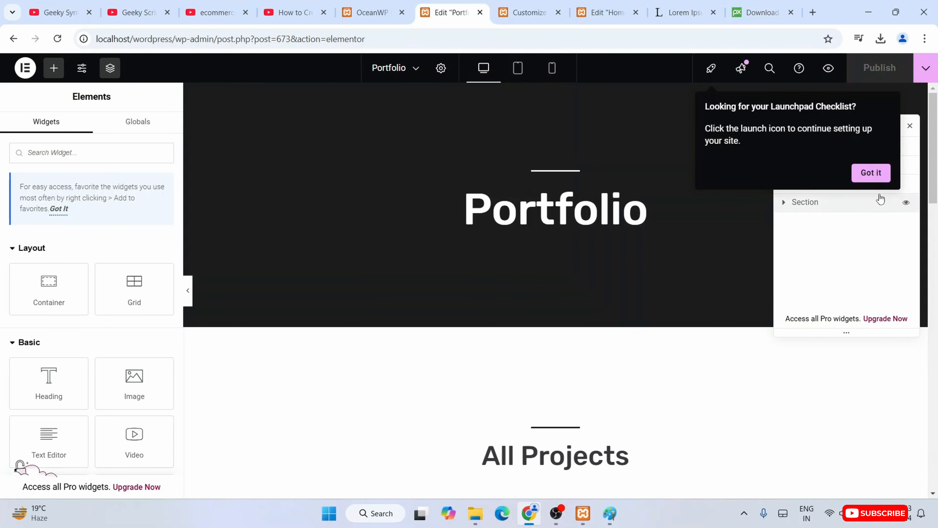
{"action": "left_click", "coordinate": [869, 172]}
Open the background style settings of the section containing the "Portfolio" heading
{"action": "scroll", "coordinate": [523, 243], "scroll_direction": "down", "scroll_amount": 5}
{"action": "scroll", "coordinate": [524, 243], "scroll_direction": "up", "scroll_amount": 5}
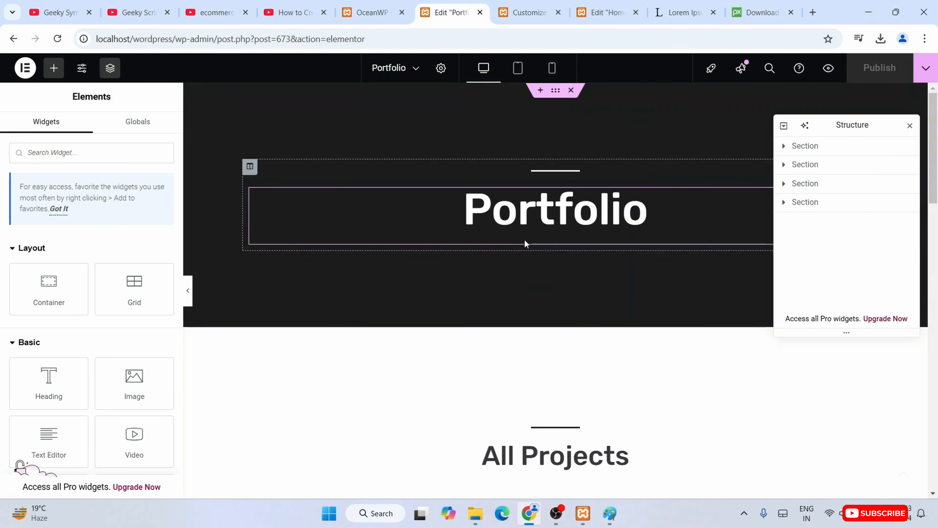
{"action": "left_click", "coordinate": [557, 90]}
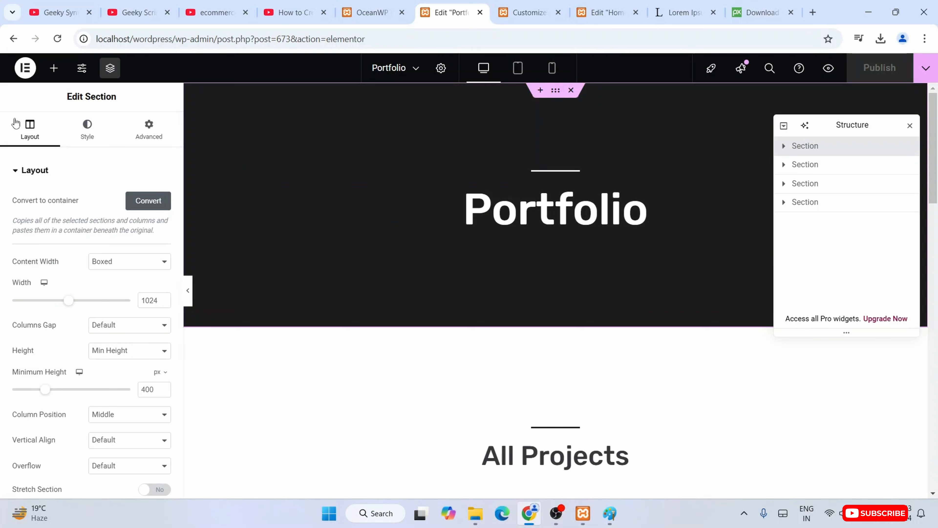
{"action": "left_click", "coordinate": [87, 128]}
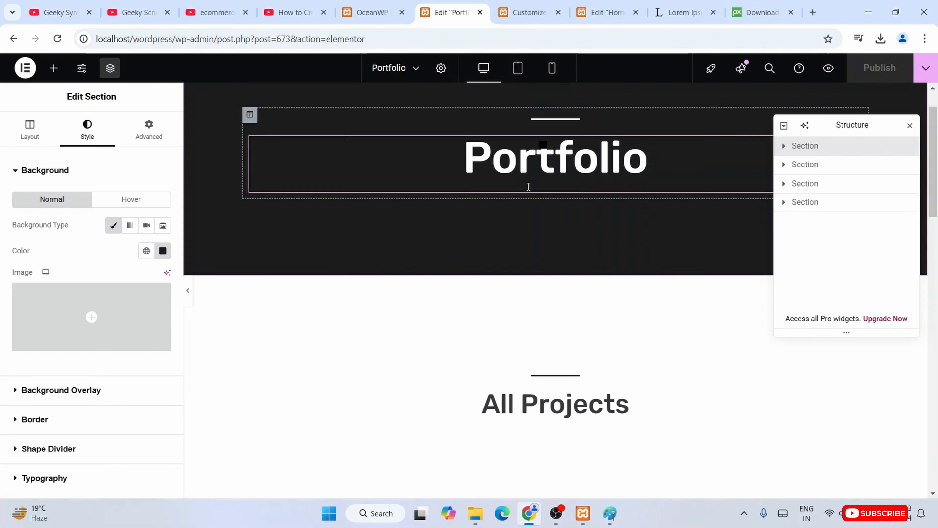
Add a Text Editor widget to the empty column beside "We create places that deserve to be called home" and select its placeholder text
{"action": "scroll", "coordinate": [572, 200], "scroll_direction": "down", "scroll_amount": 5}
{"action": "scroll", "coordinate": [620, 216], "scroll_direction": "up", "scroll_amount": 3}
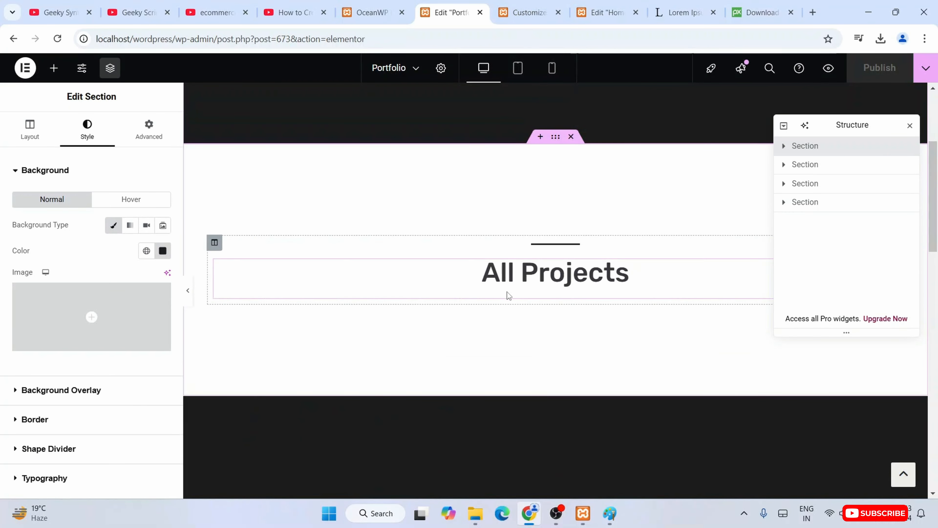
{"action": "scroll", "coordinate": [577, 272], "scroll_direction": "down", "scroll_amount": 3}
{"action": "scroll", "coordinate": [577, 272], "scroll_direction": "down", "scroll_amount": 3}
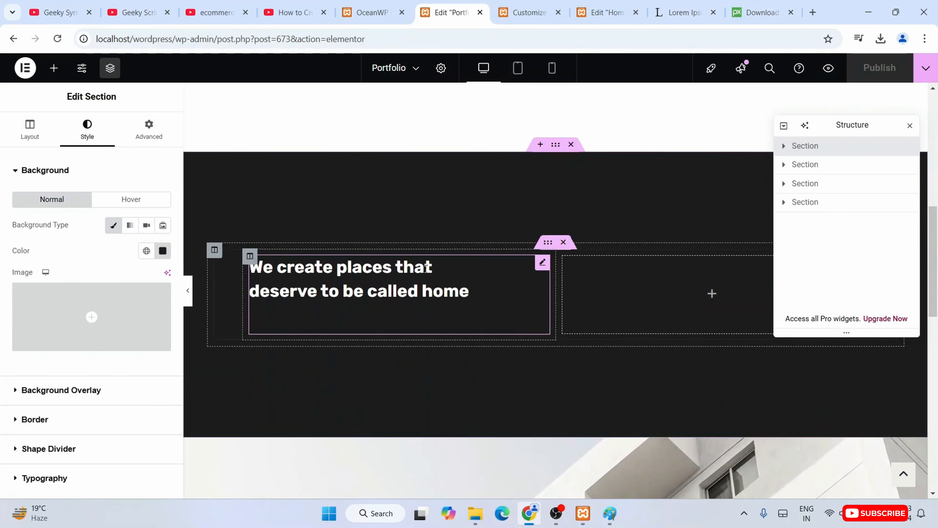
{"action": "left_click", "coordinate": [644, 288]}
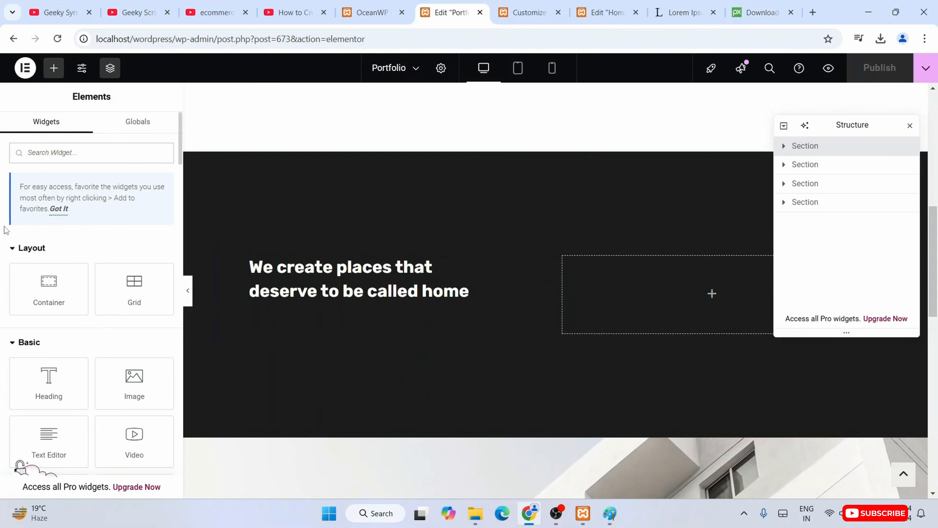
{"action": "scroll", "coordinate": [126, 233], "scroll_direction": "down", "scroll_amount": 3}
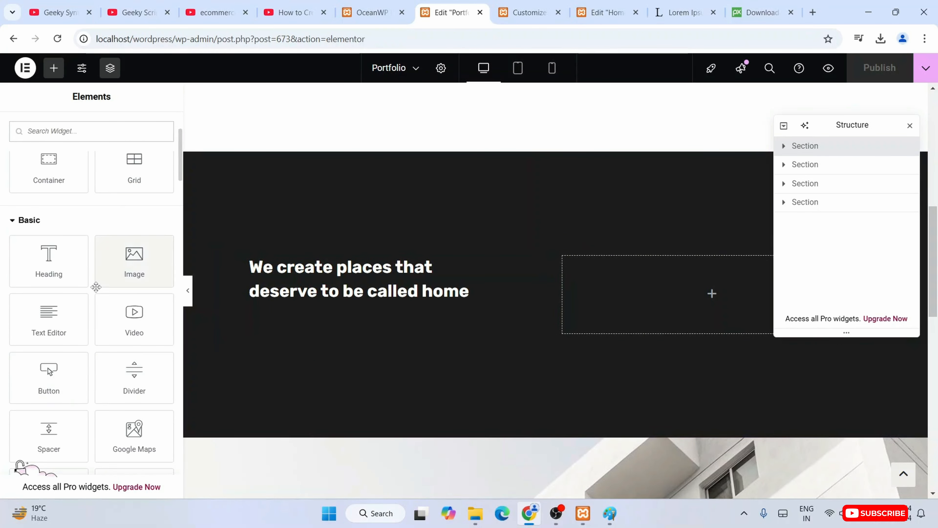
{"action": "scroll", "coordinate": [111, 258], "scroll_direction": "down", "scroll_amount": 3}
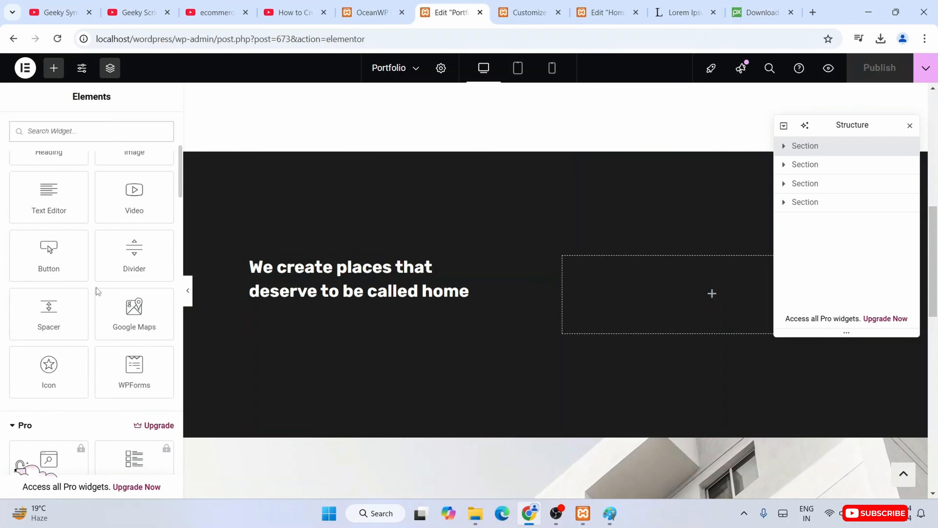
{"action": "scroll", "coordinate": [96, 288], "scroll_direction": "up", "scroll_amount": 2}
{"action": "left_click_drag", "start_coordinate": [56, 255], "coordinate": [703, 296]}
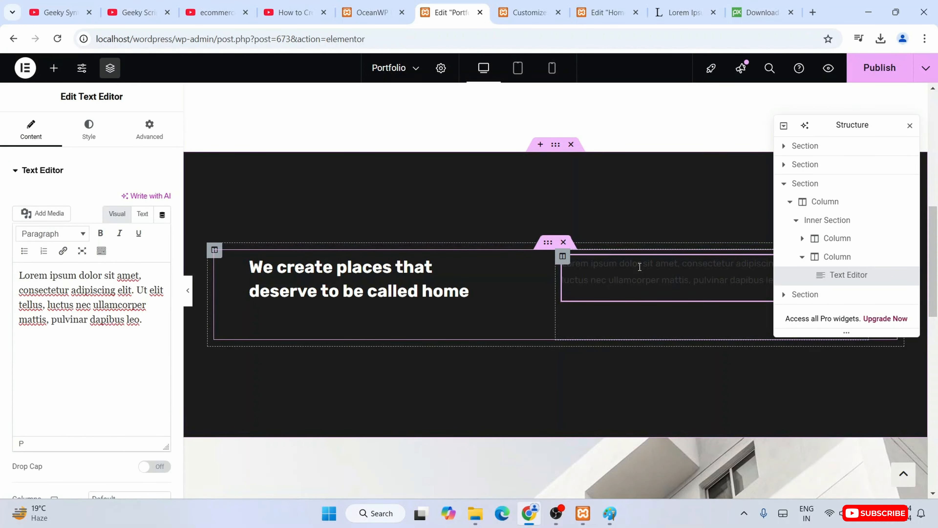
{"action": "key", "text": "ctrl+a"}
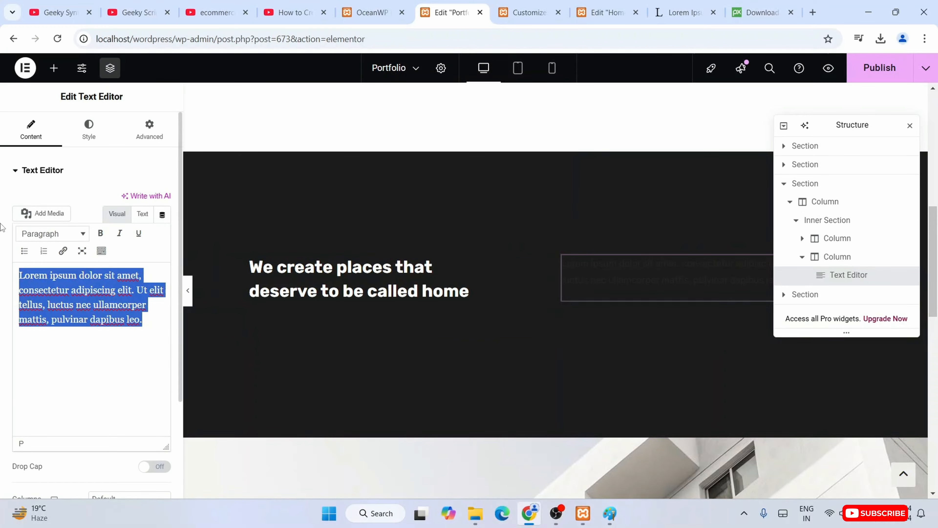
Look through the lipsum.com page for suitable placeholder text
{"action": "left_click", "coordinate": [775, 8]}
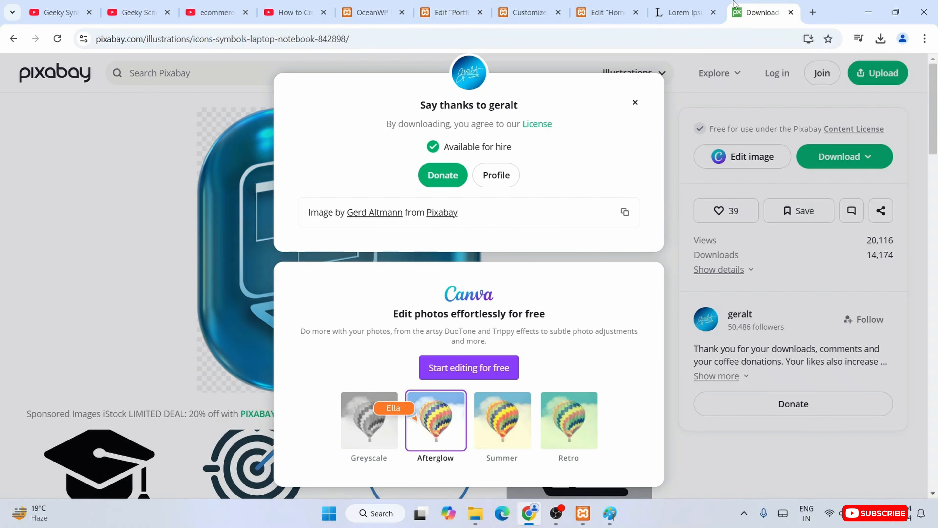
{"action": "left_click", "coordinate": [702, 7]}
{"action": "scroll", "coordinate": [76, 338], "scroll_direction": "down", "scroll_amount": 8}
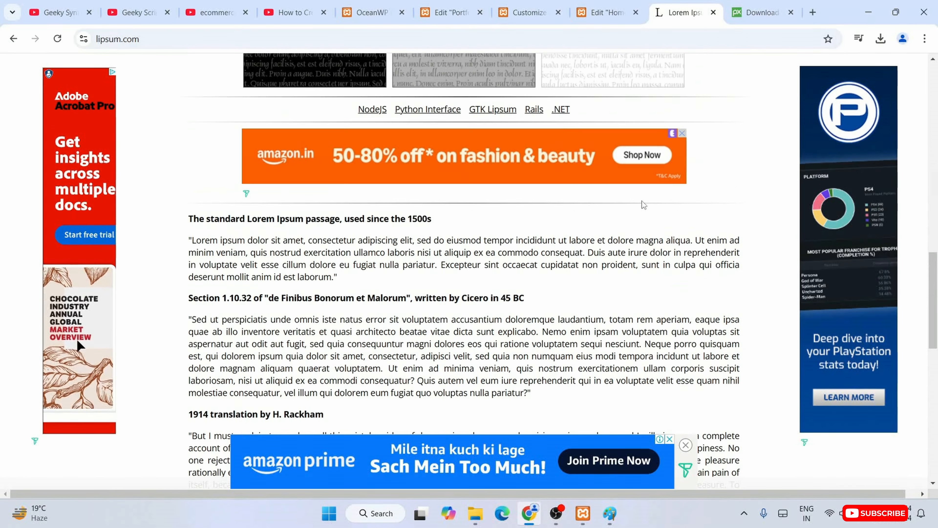
{"action": "scroll", "coordinate": [643, 204], "scroll_direction": "down", "scroll_amount": 15}
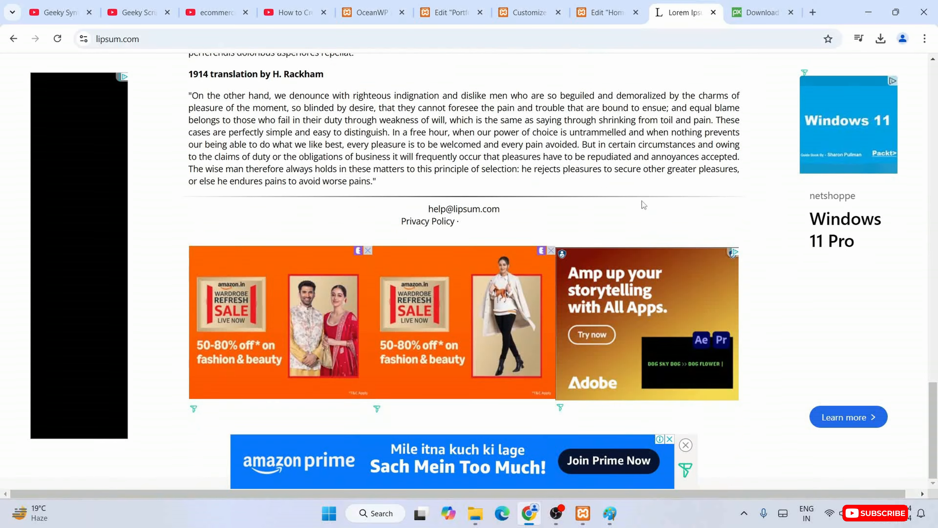
{"action": "scroll", "coordinate": [642, 201], "scroll_direction": "up", "scroll_amount": 20}
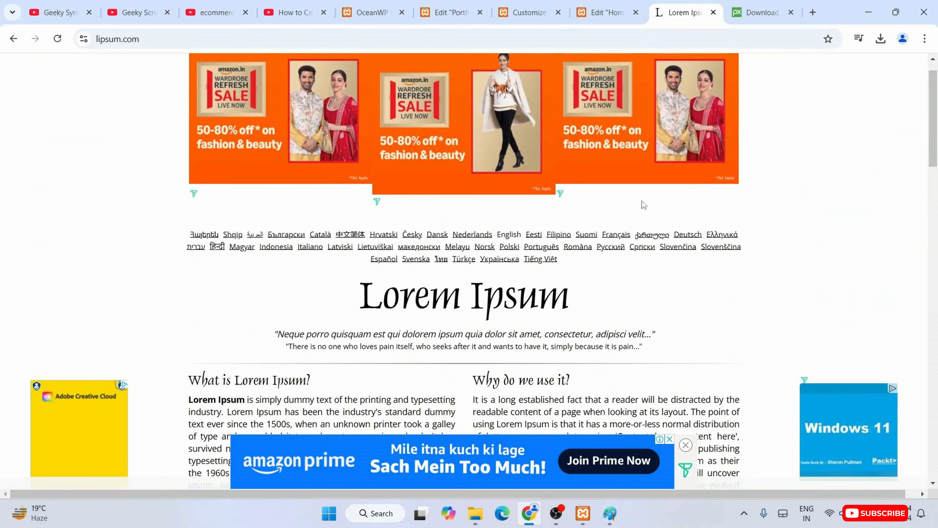
{"action": "scroll", "coordinate": [642, 204], "scroll_direction": "up", "scroll_amount": 1}
Search Google for "lorem ipsum bullet points" and open the lorem2.com generator
{"action": "left_click", "coordinate": [13, 38]}
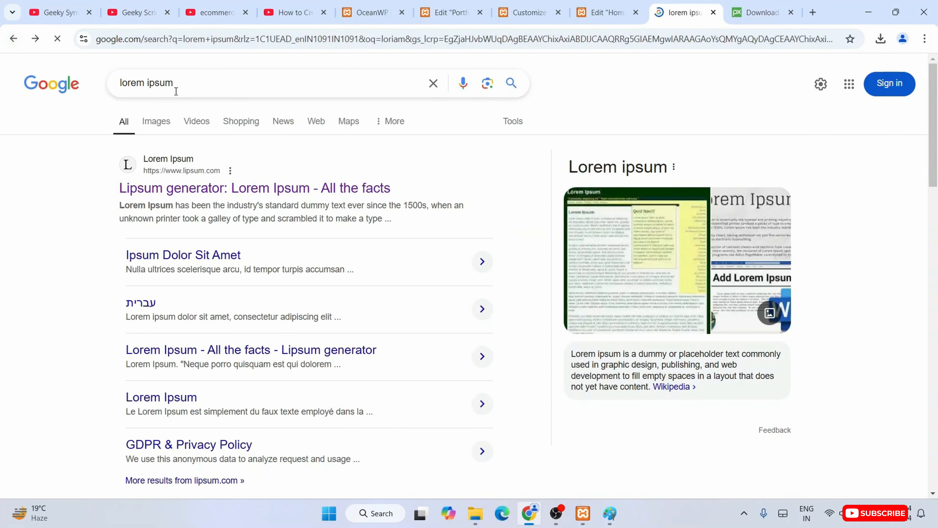
{"action": "type", "text": "bull"}
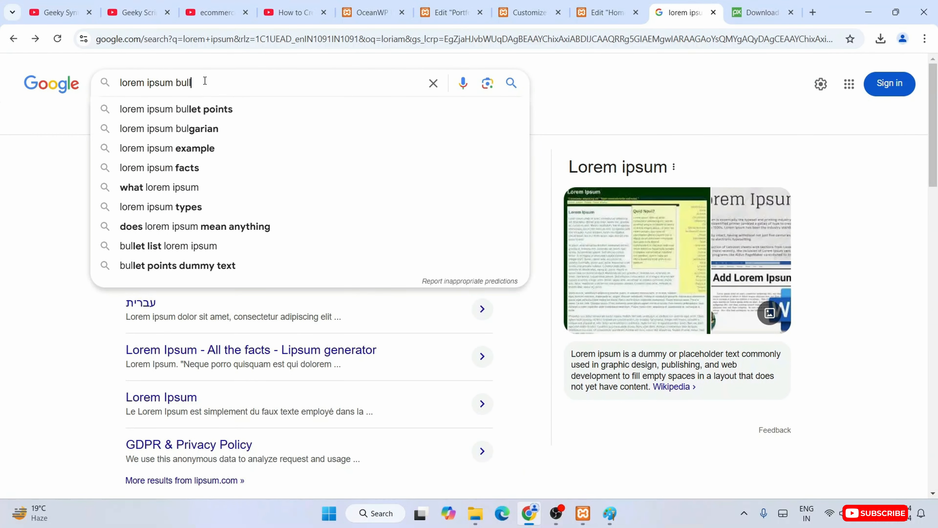
{"action": "key", "text": "Down"}
{"action": "key", "text": "Return"}
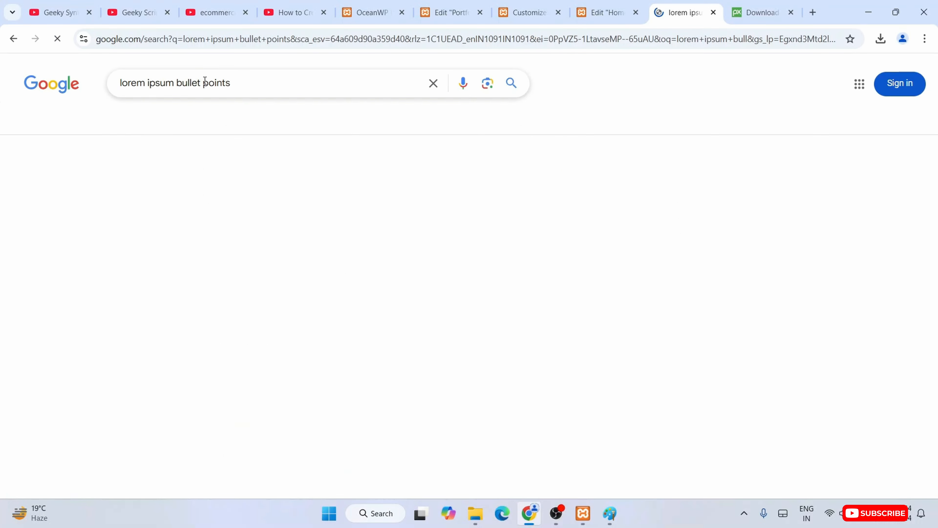
{"action": "left_click", "coordinate": [267, 196]}
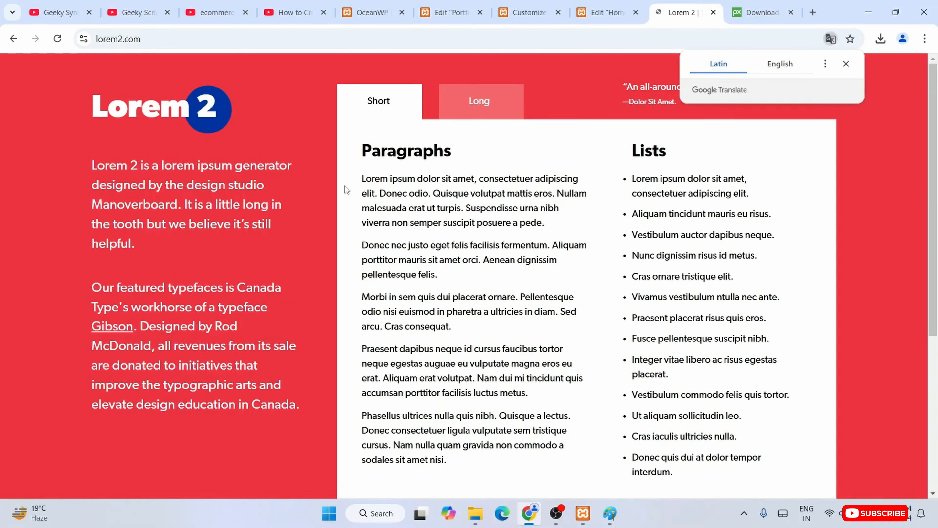
Copy the entire bulleted list from the Long version of the placeholder text on lorem2.com
{"action": "left_click_drag", "start_coordinate": [684, 478], "coordinate": [641, 152]}
{"action": "left_click", "coordinate": [670, 254]}
{"action": "scroll", "coordinate": [682, 273], "scroll_direction": "down", "scroll_amount": 5}
{"action": "scroll", "coordinate": [683, 273], "scroll_direction": "up", "scroll_amount": 5}
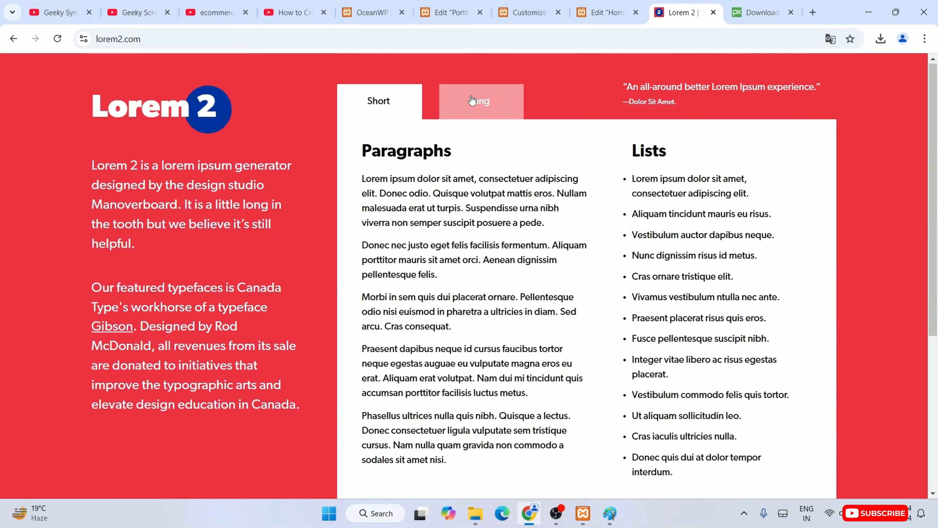
{"action": "left_click", "coordinate": [471, 100]}
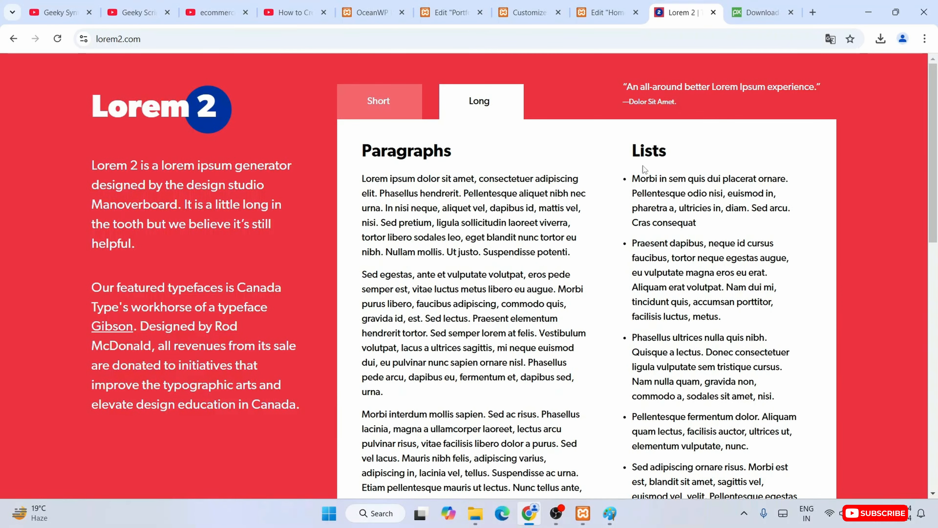
{"action": "left_click_drag", "start_coordinate": [624, 181], "coordinate": [711, 475]}
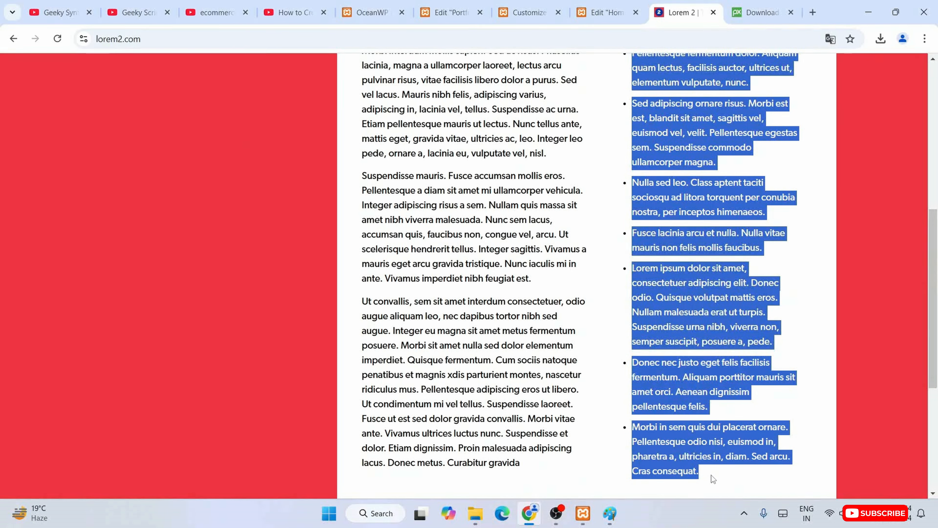
{"action": "right_click", "coordinate": [687, 289]}
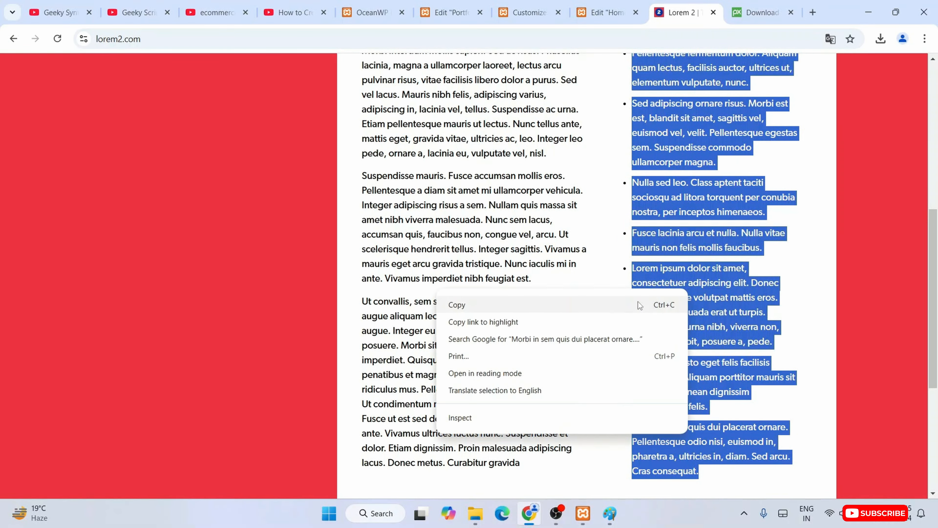
{"action": "left_click", "coordinate": [459, 304]}
Return to the Portfolio page in Elementor and replace the Text Editor's placeholder text with the copied bullet list
{"action": "left_click", "coordinate": [605, 12]}
{"action": "left_click", "coordinate": [552, 8]}
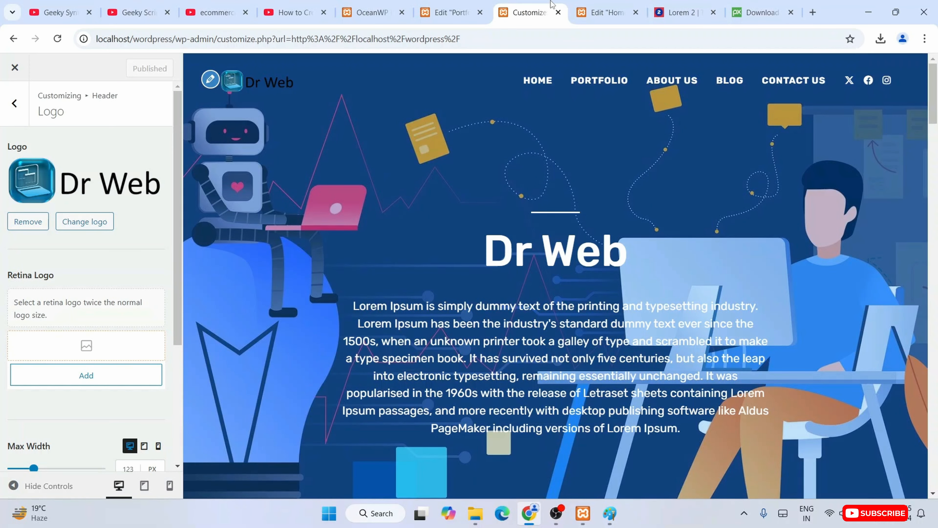
{"action": "left_click", "coordinate": [451, 12]}
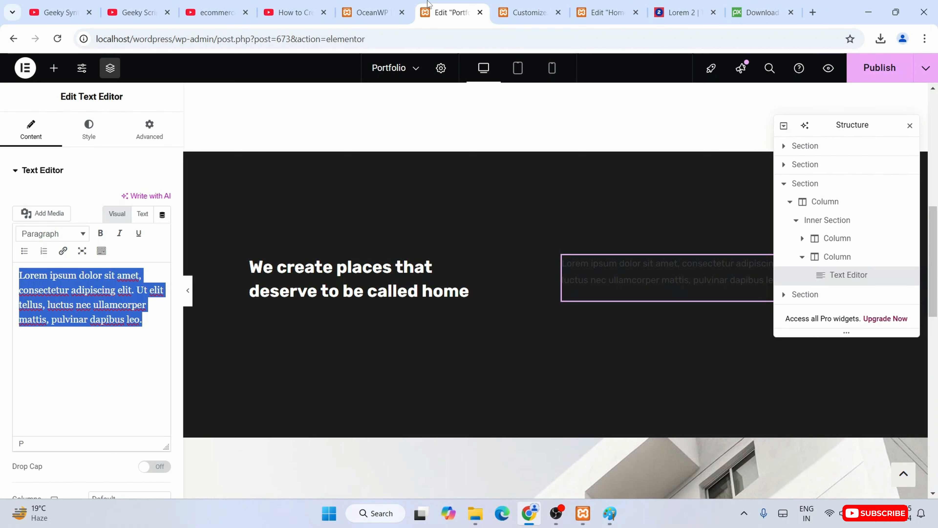
{"action": "right_click", "coordinate": [91, 290]}
{"action": "left_click", "coordinate": [116, 77]}
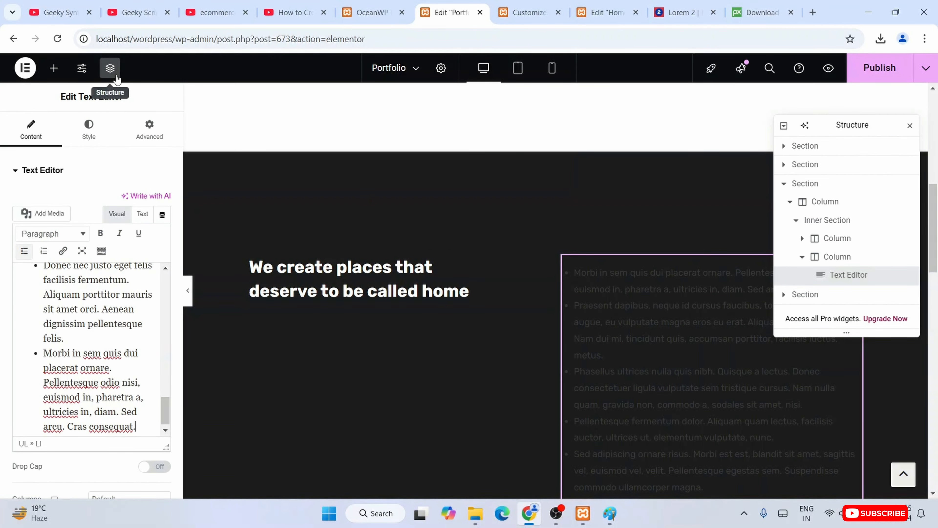
Duplicate the "We create places that deserve to be called home" heading within its column
{"action": "scroll", "coordinate": [694, 416], "scroll_direction": "down", "scroll_amount": 6}
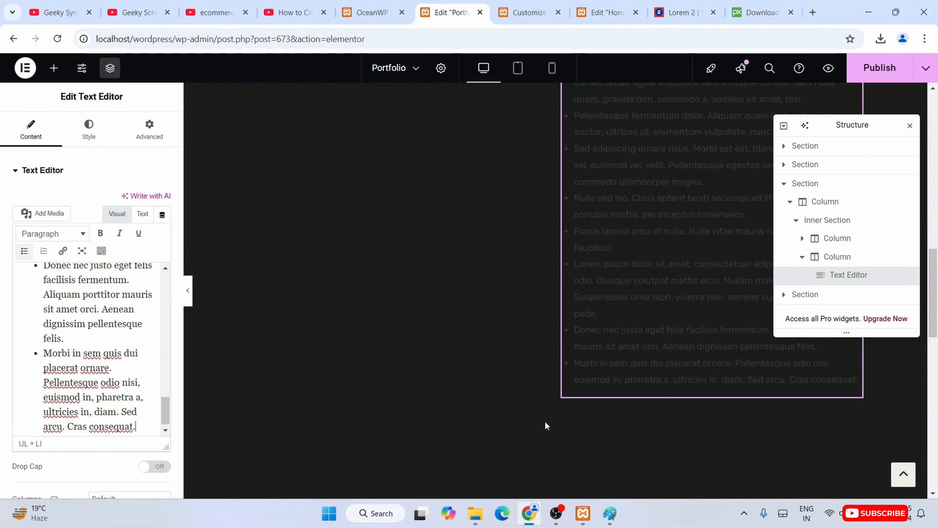
{"action": "scroll", "coordinate": [518, 414], "scroll_direction": "up", "scroll_amount": 4}
{"action": "left_click", "coordinate": [543, 141]}
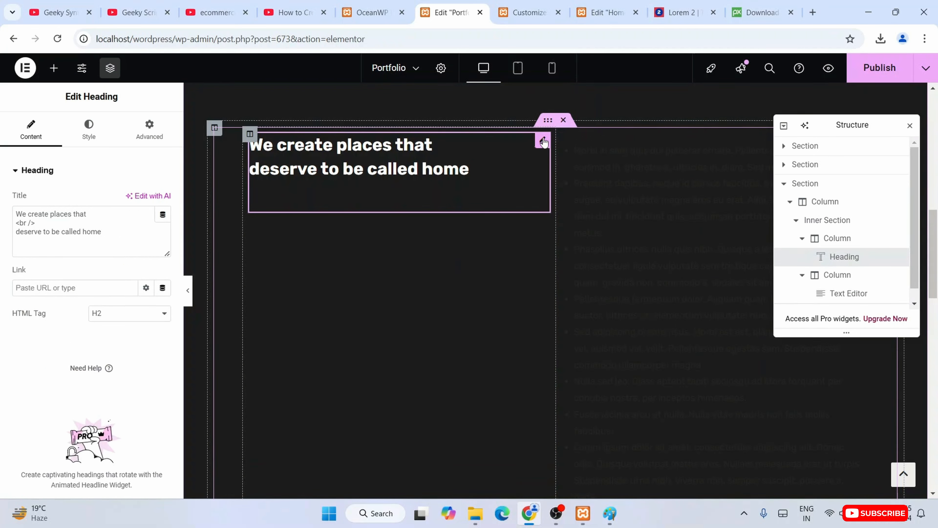
{"action": "left_click", "coordinate": [250, 134]}
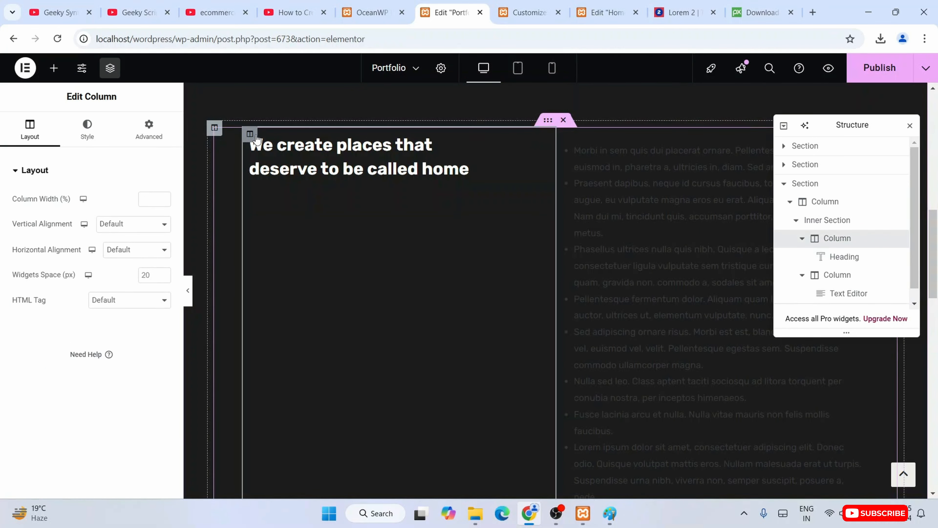
{"action": "scroll", "coordinate": [541, 204], "scroll_direction": "up", "scroll_amount": 2}
{"action": "left_click", "coordinate": [541, 203]}
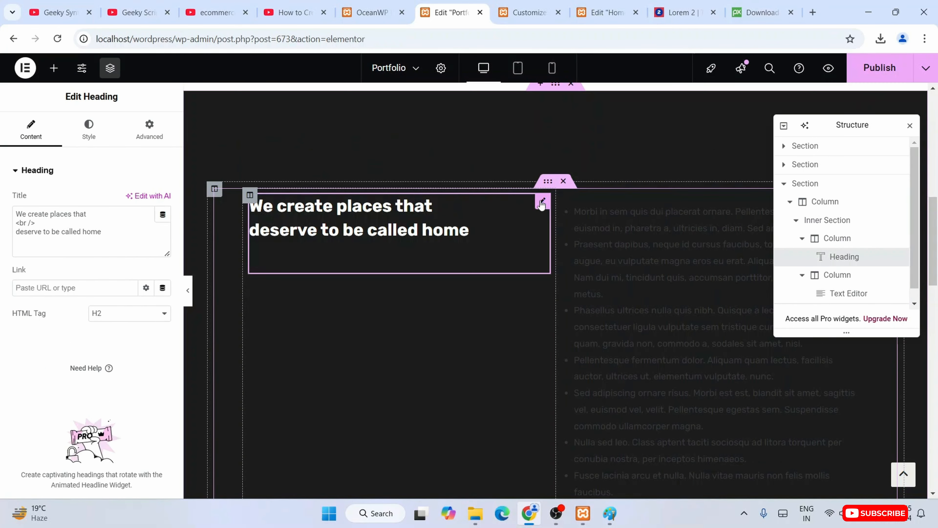
{"action": "key", "text": "ctrl+d"}
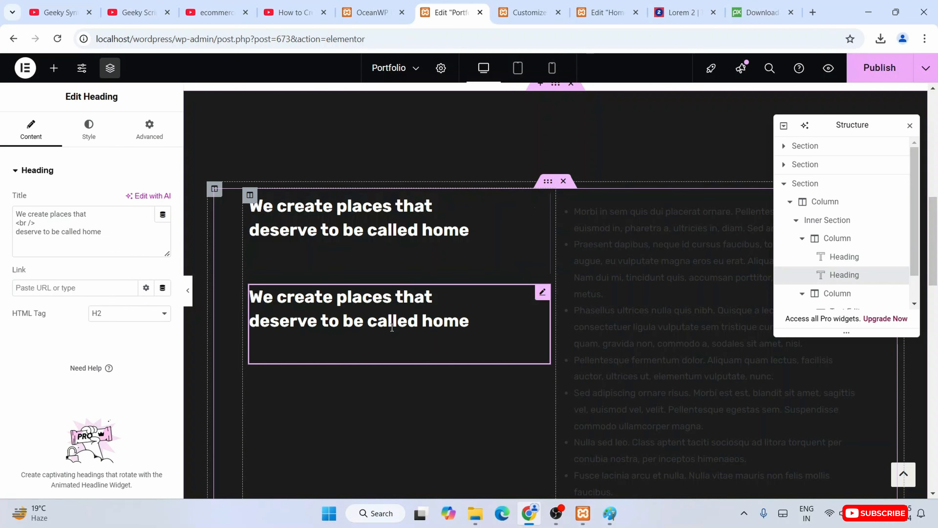
Try to edit the text of the duplicated heading on the canvas, then delete the duplicate
{"action": "scroll", "coordinate": [414, 334], "scroll_direction": "down", "scroll_amount": 4}
{"action": "scroll", "coordinate": [414, 334], "scroll_direction": "up", "scroll_amount": 2}
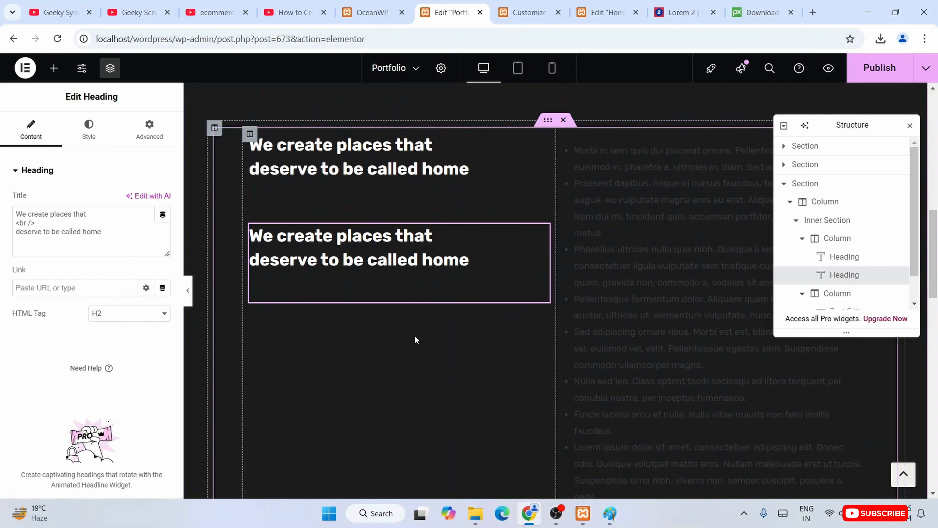
{"action": "left_click", "coordinate": [406, 292]}
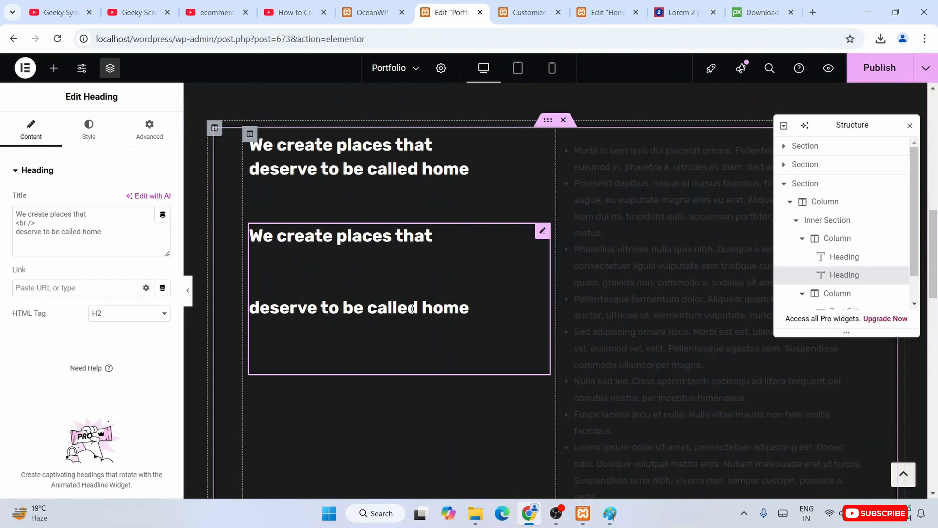
{"action": "left_click", "coordinate": [397, 408]}
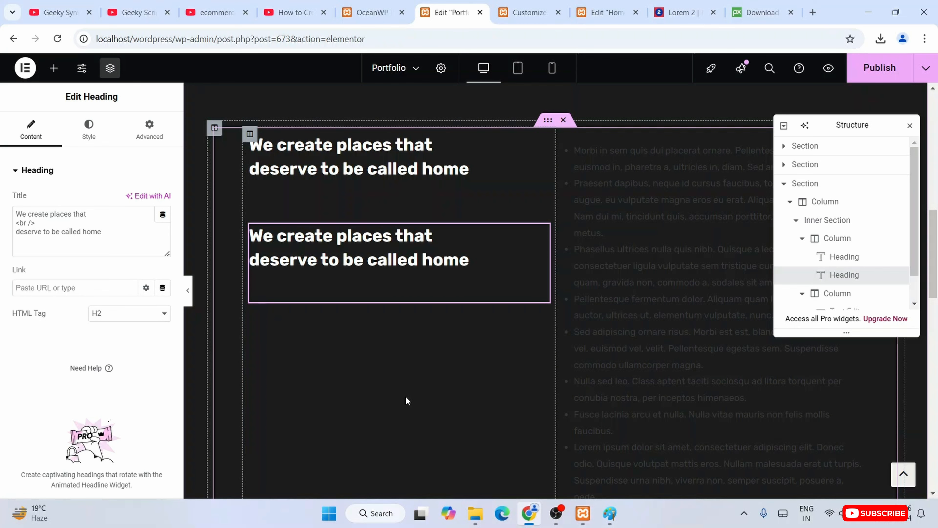
{"action": "key", "text": "Delete"}
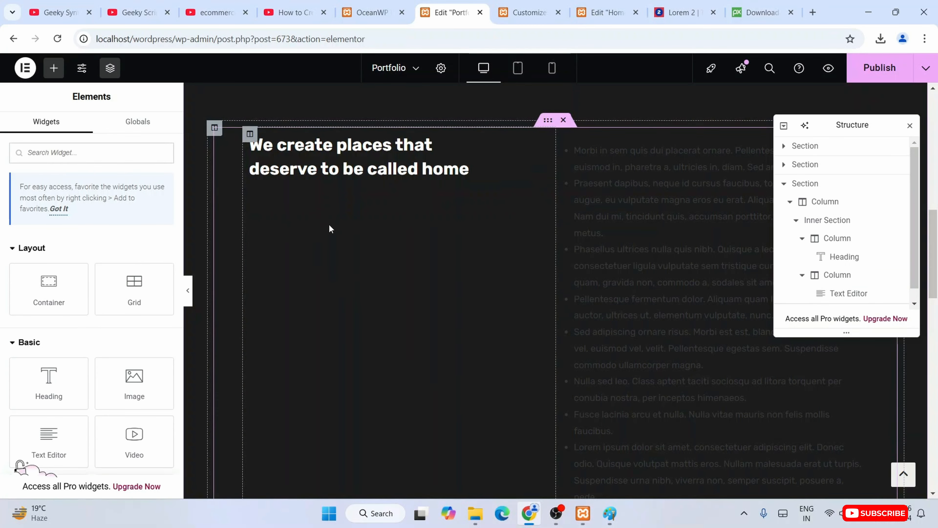
Add a container above the inner section with the bullet list and place a Heading widget inside it
{"action": "left_click_drag", "start_coordinate": [49, 293], "coordinate": [366, 355]}
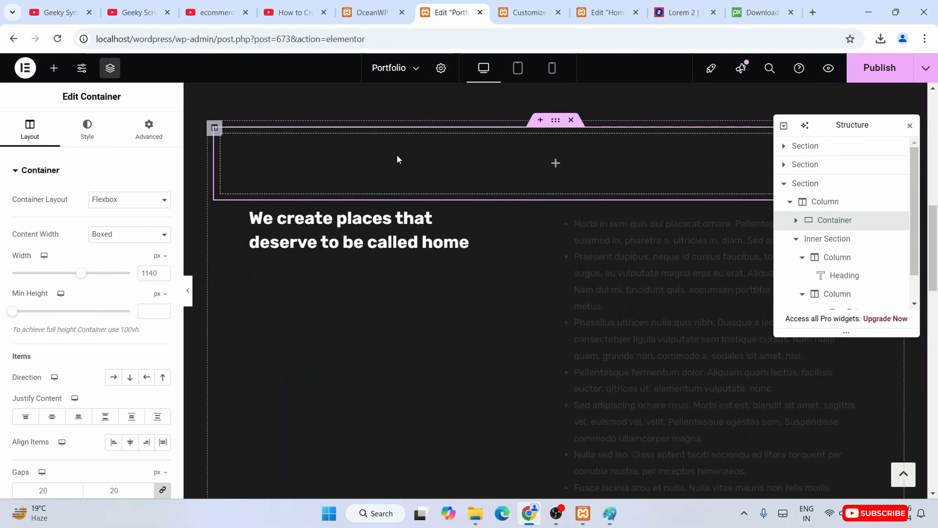
{"action": "scroll", "coordinate": [397, 154], "scroll_direction": "up", "scroll_amount": 2}
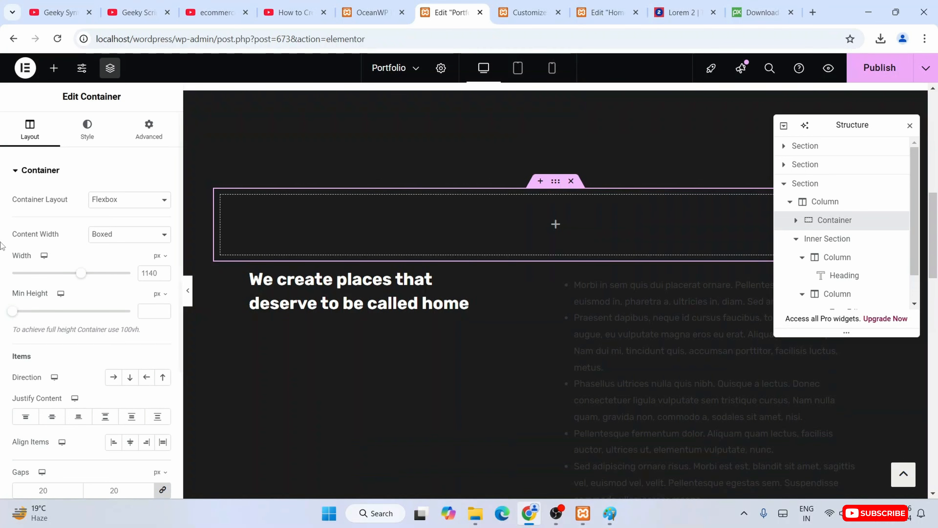
{"action": "left_click", "coordinate": [556, 224]}
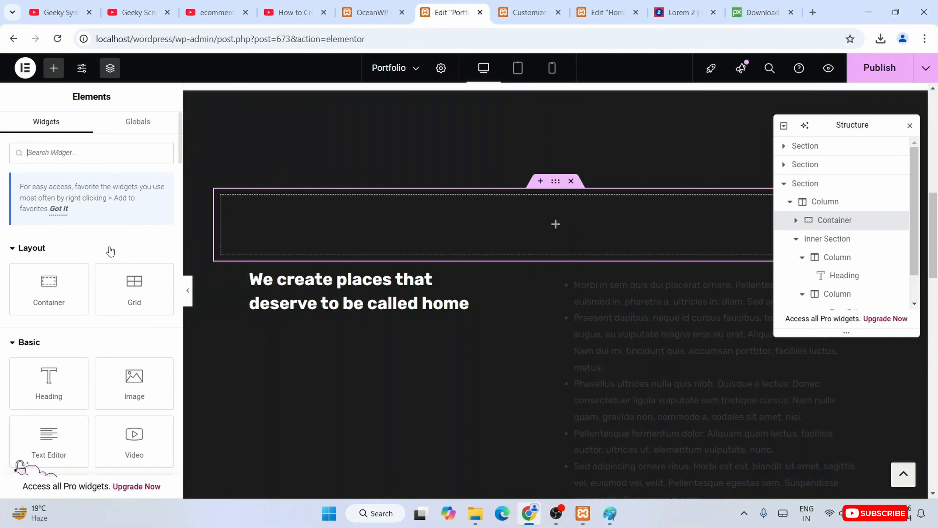
{"action": "left_click_drag", "start_coordinate": [49, 383], "coordinate": [589, 227]}
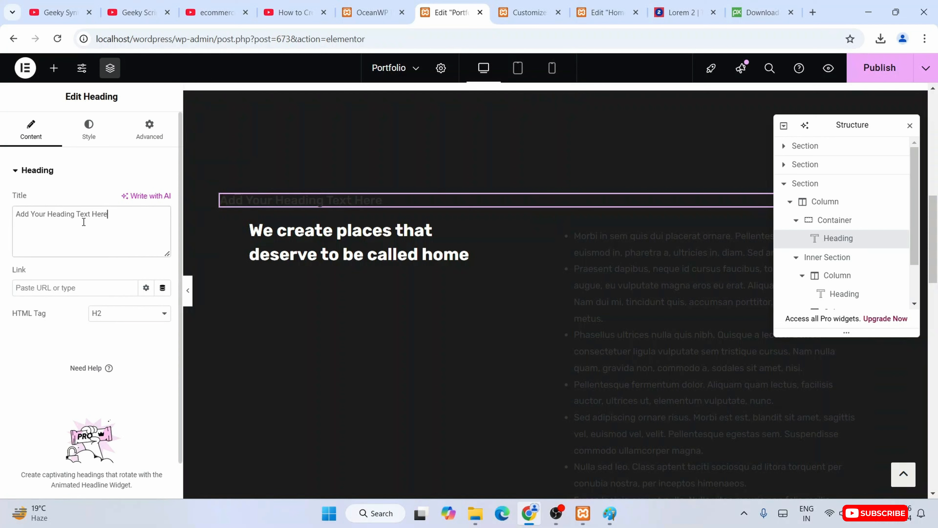
Replace the new heading's placeholder title with "Dr Web Projects" and set its HTML tag to H1
{"action": "key", "text": "ctrl+a"}
{"action": "type", "text": "D"}
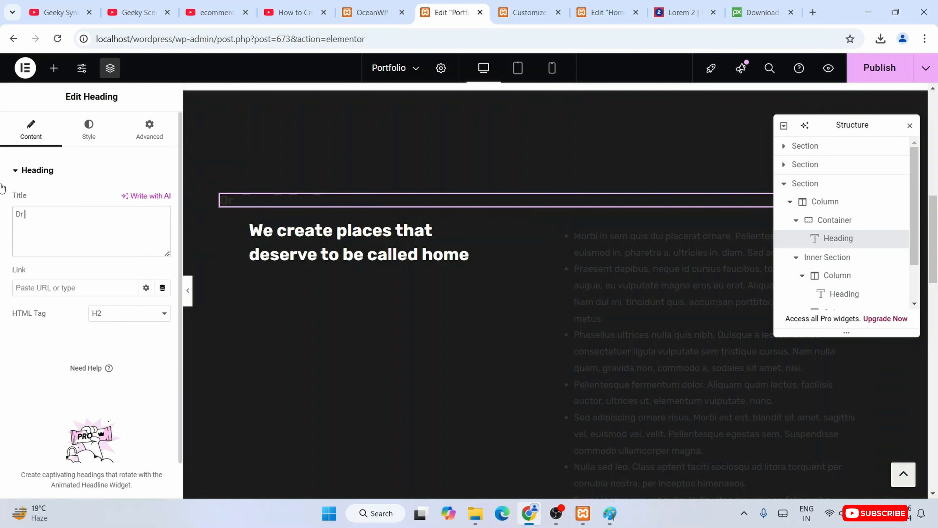
{"action": "type", "text": "r Web P"}
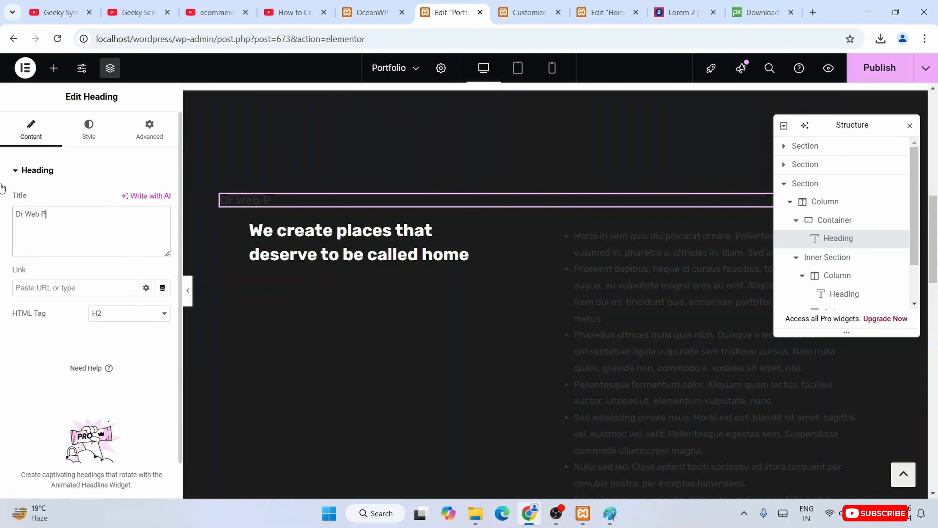
{"action": "type", "text": "rojects"}
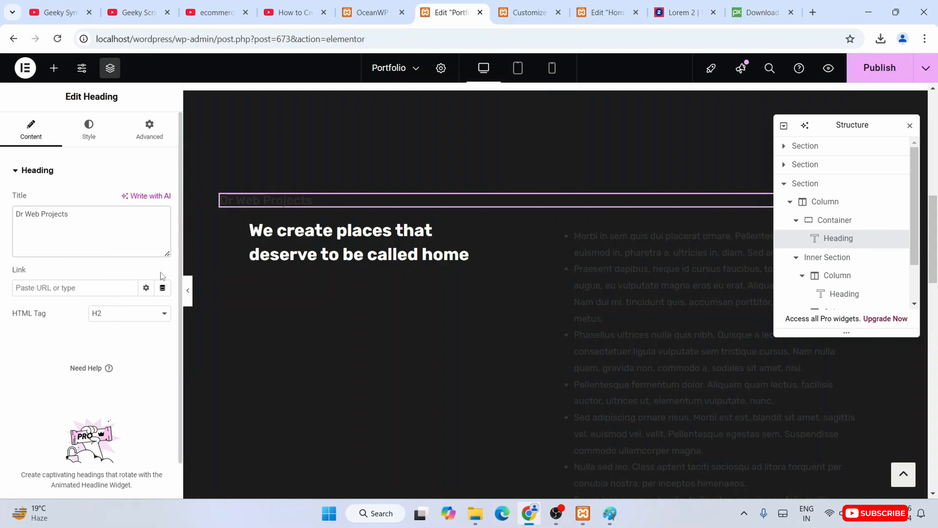
{"action": "left_click", "coordinate": [158, 311]}
{"action": "left_click", "coordinate": [108, 329]}
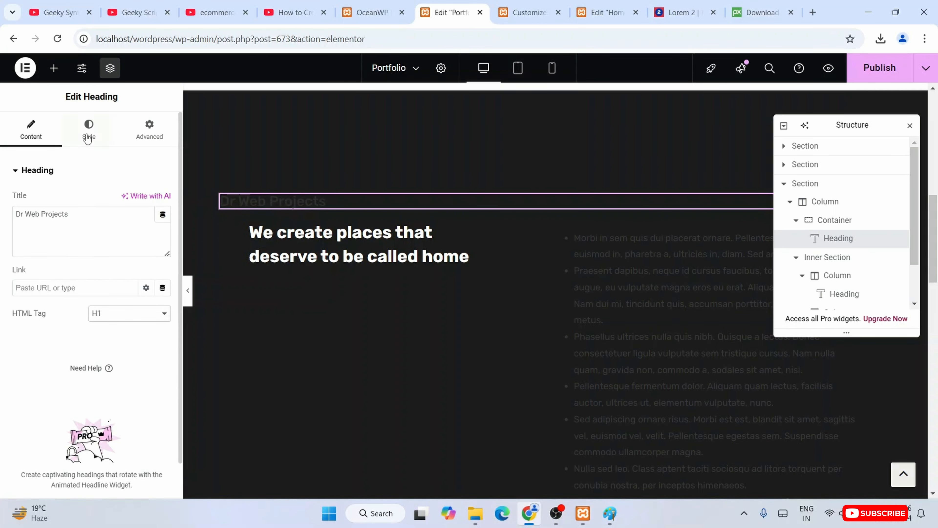
Center the "Dr Web Projects" heading and set its blend mode to Difference
{"action": "left_click", "coordinate": [100, 131]}
{"action": "left_click", "coordinate": [130, 201]}
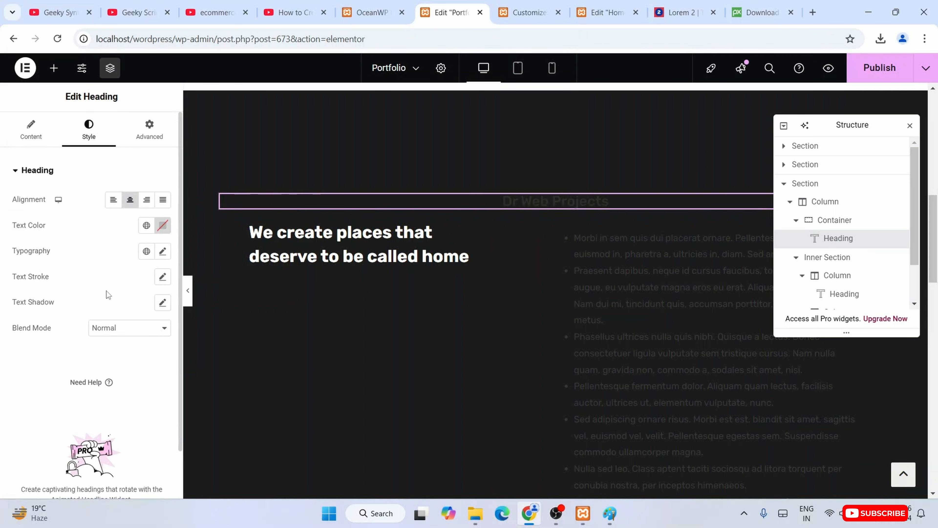
{"action": "left_click", "coordinate": [114, 332]}
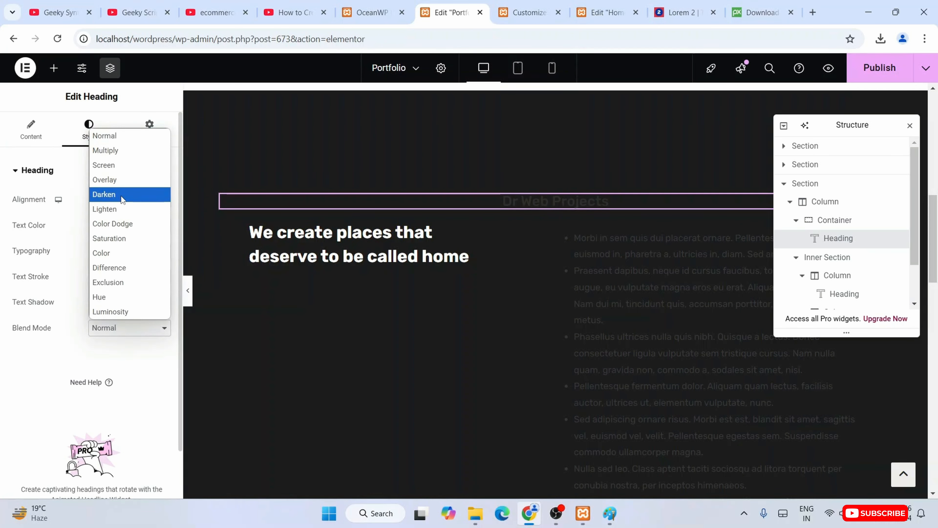
{"action": "left_click", "coordinate": [120, 195]}
{"action": "left_click", "coordinate": [116, 329]}
{"action": "left_click", "coordinate": [121, 270]}
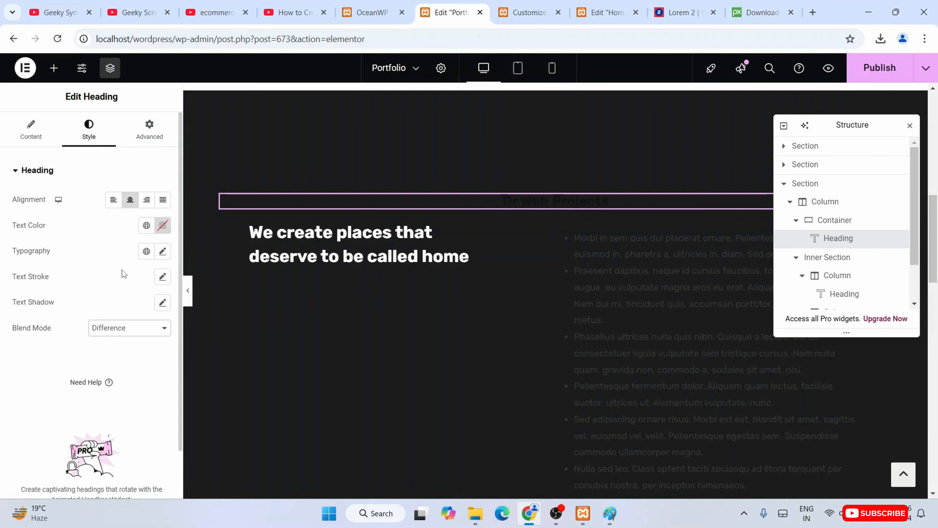
Set the text color of the "Dr Web Projects" heading to #FFFFFF
{"action": "left_click", "coordinate": [164, 225]}
{"action": "left_click_drag", "start_coordinate": [184, 339], "coordinate": [58, 230]}
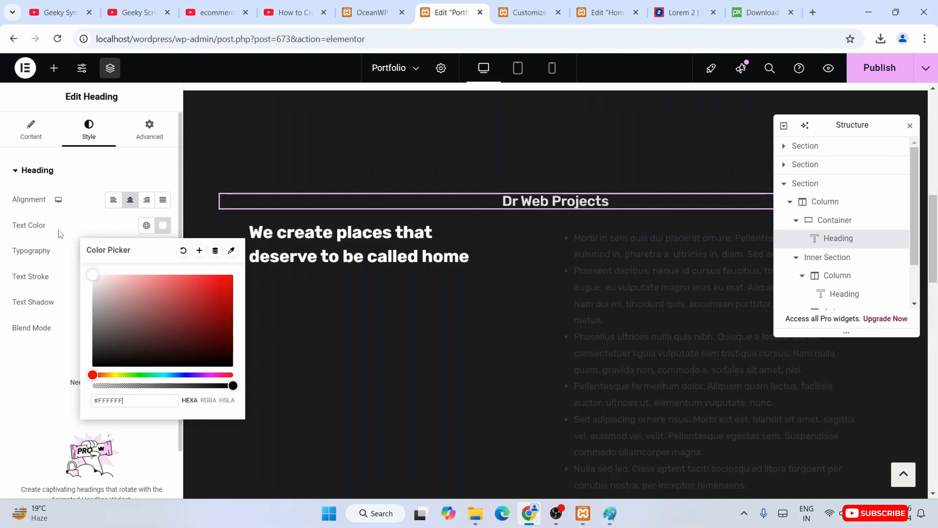
{"action": "left_click", "coordinate": [114, 227]}
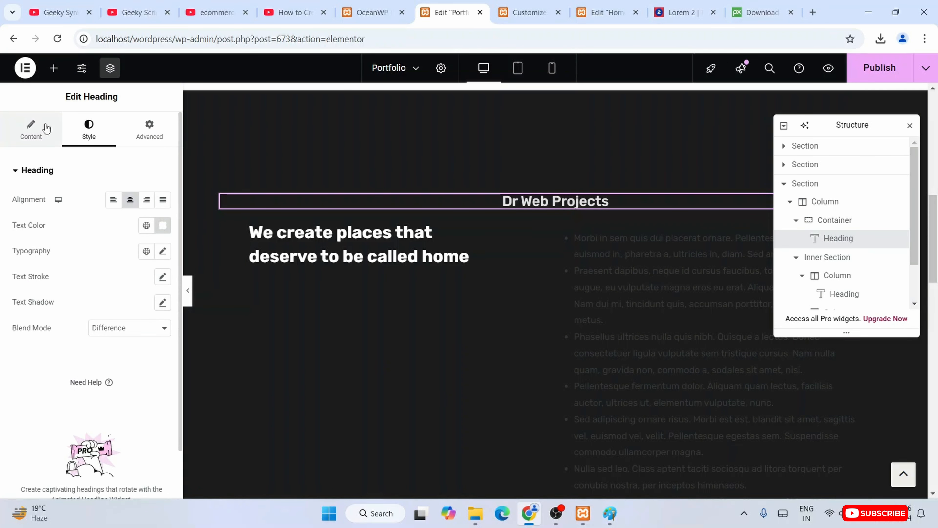
Set the typography size of the "Dr Web Projects" heading to 75 px
{"action": "left_click", "coordinate": [31, 130]}
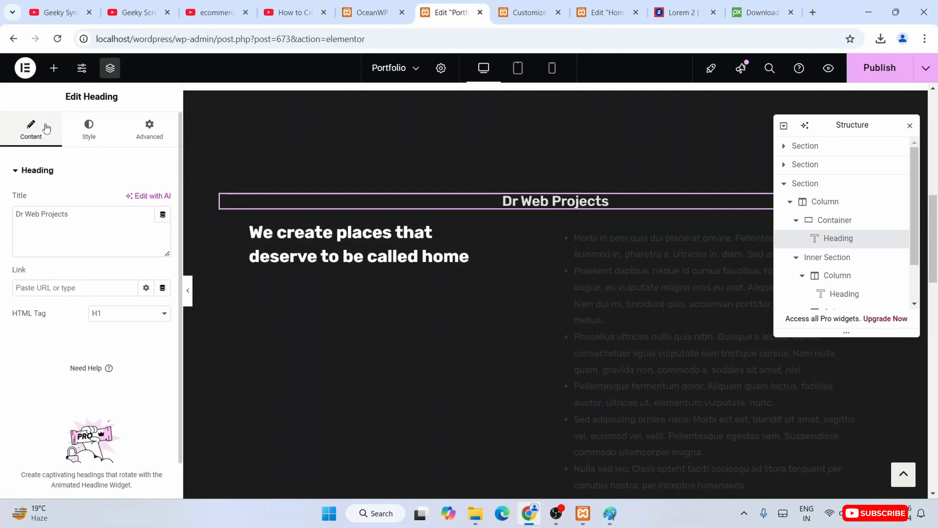
{"action": "left_click", "coordinate": [88, 129]}
{"action": "left_click", "coordinate": [163, 251]}
{"action": "left_click", "coordinate": [59, 227]}
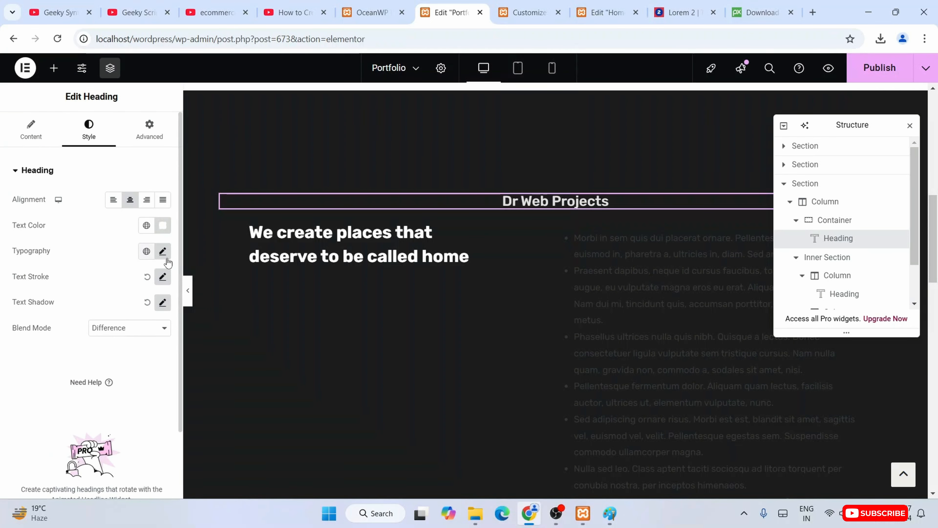
{"action": "left_click", "coordinate": [162, 251]}
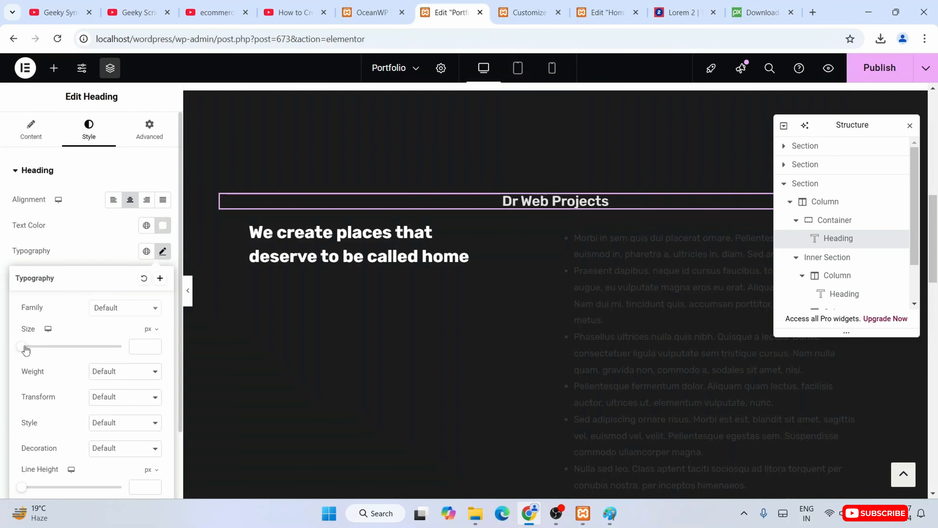
{"action": "left_click_drag", "start_coordinate": [26, 349], "coordinate": [61, 348]}
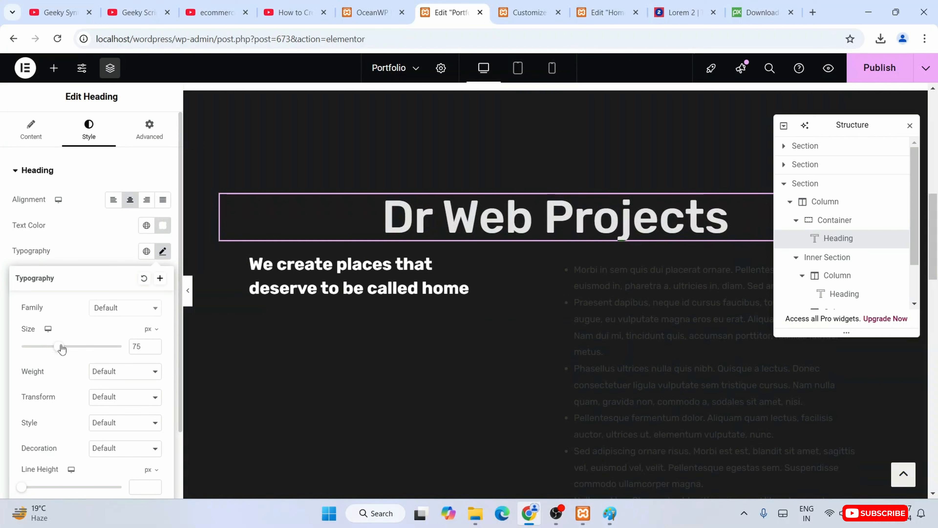
{"action": "scroll", "coordinate": [112, 289], "scroll_direction": "down", "scroll_amount": 2}
{"action": "scroll", "coordinate": [112, 288], "scroll_direction": "up", "scroll_amount": 2}
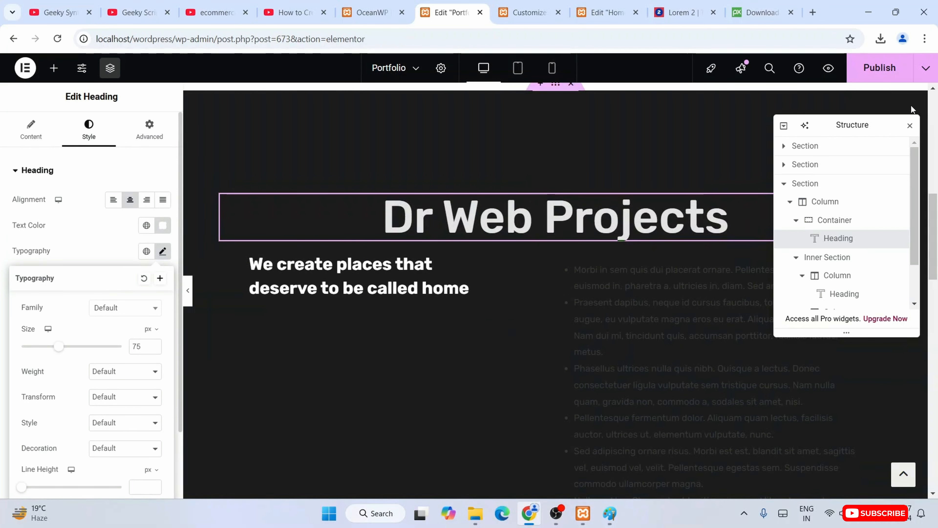
Publish the Portfolio page, then open it on the live site in a new tab and review the "Dr Web Projects" section
{"action": "left_click", "coordinate": [878, 66]}
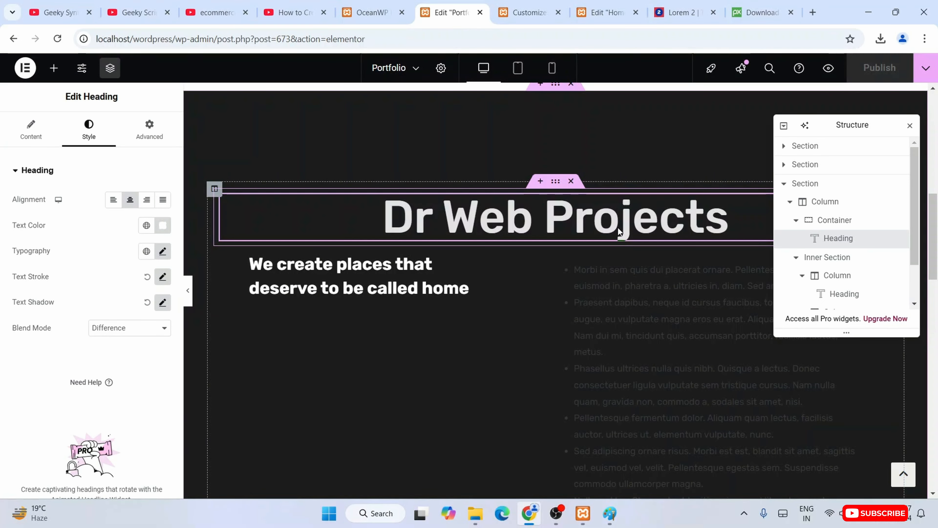
{"action": "left_click", "coordinate": [380, 16]}
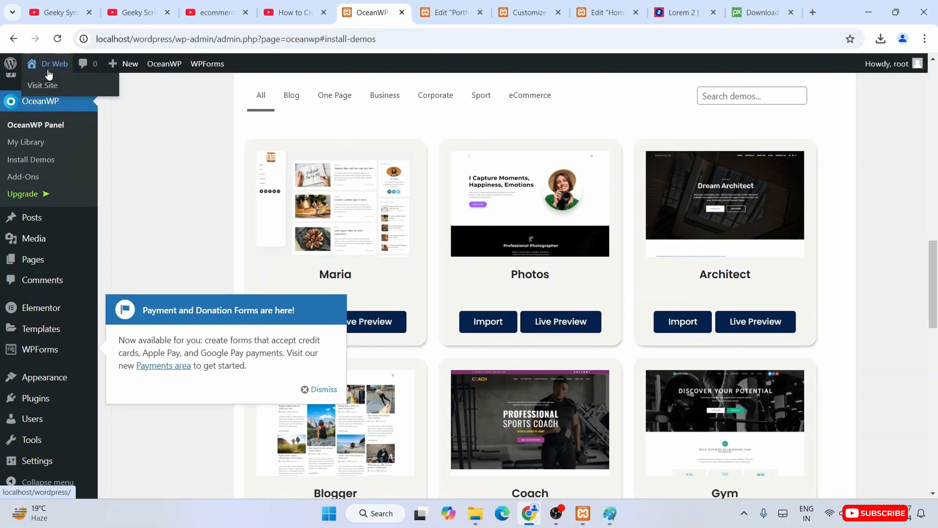
{"action": "middle_click", "coordinate": [48, 88]}
{"action": "left_click", "coordinate": [417, 7]}
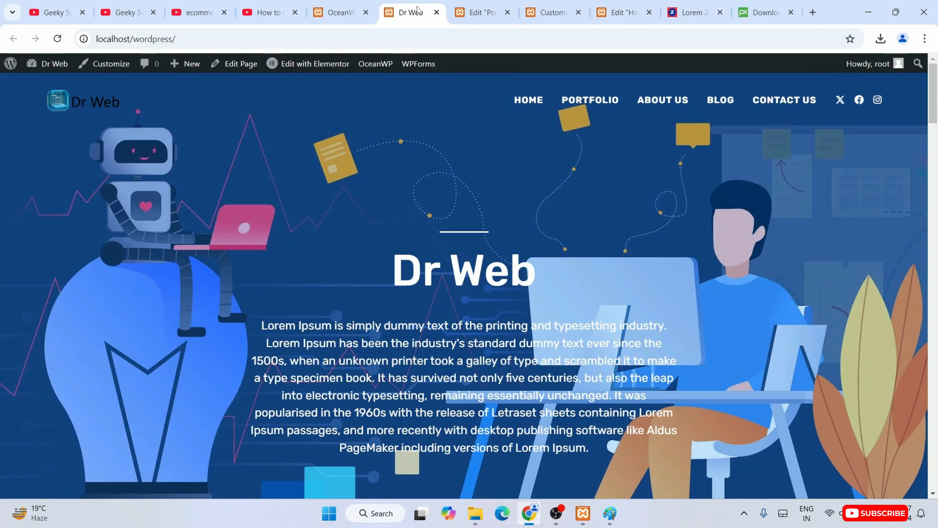
{"action": "left_click", "coordinate": [587, 103]}
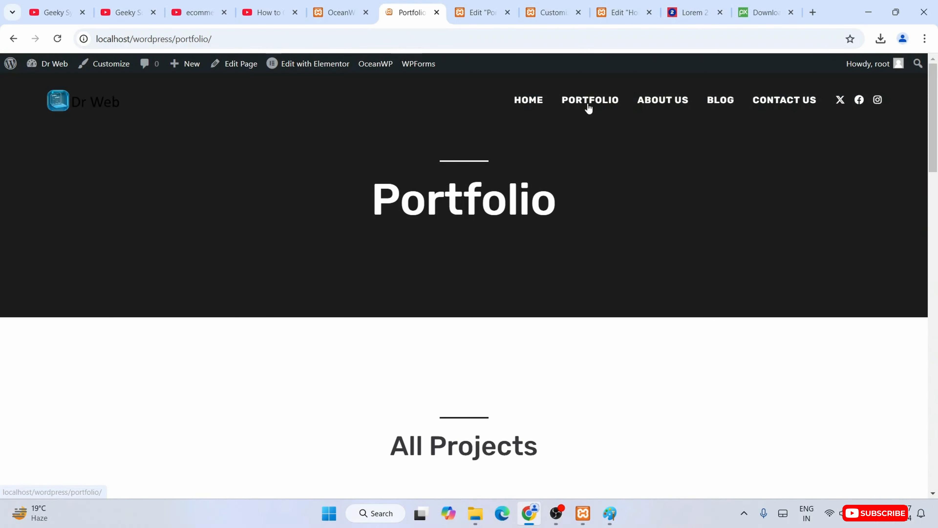
{"action": "scroll", "coordinate": [724, 211], "scroll_direction": "down", "scroll_amount": 5}
{"action": "scroll", "coordinate": [709, 236], "scroll_direction": "down", "scroll_amount": 6}
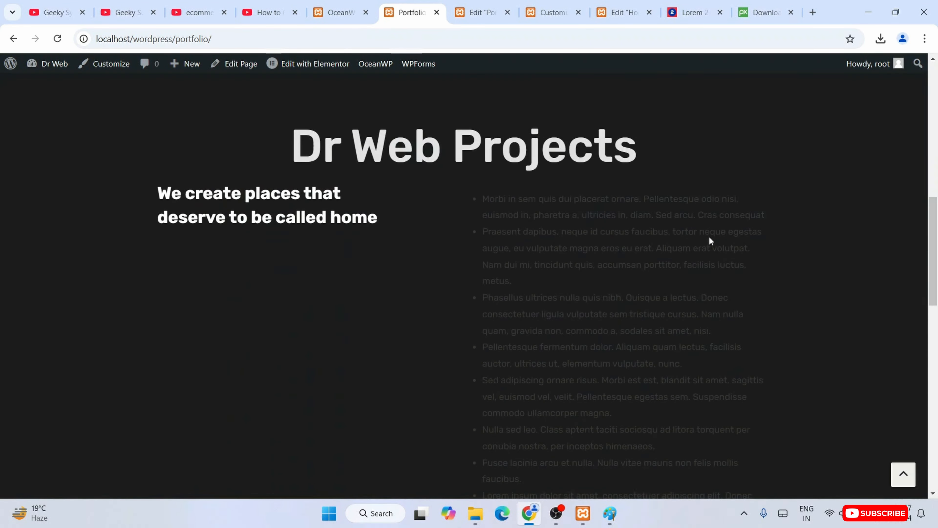
{"action": "scroll", "coordinate": [655, 321], "scroll_direction": "down", "scroll_amount": 7}
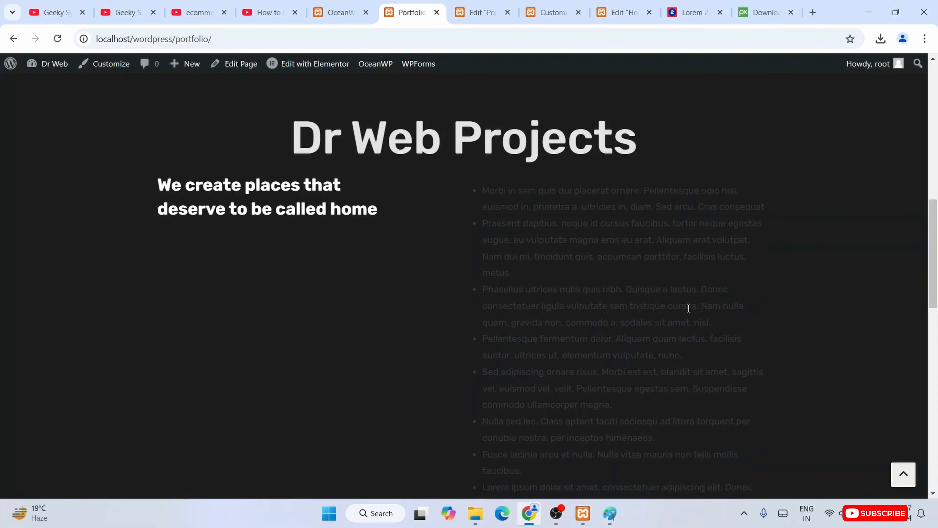
{"action": "scroll", "coordinate": [643, 289], "scroll_direction": "up", "scroll_amount": 6}
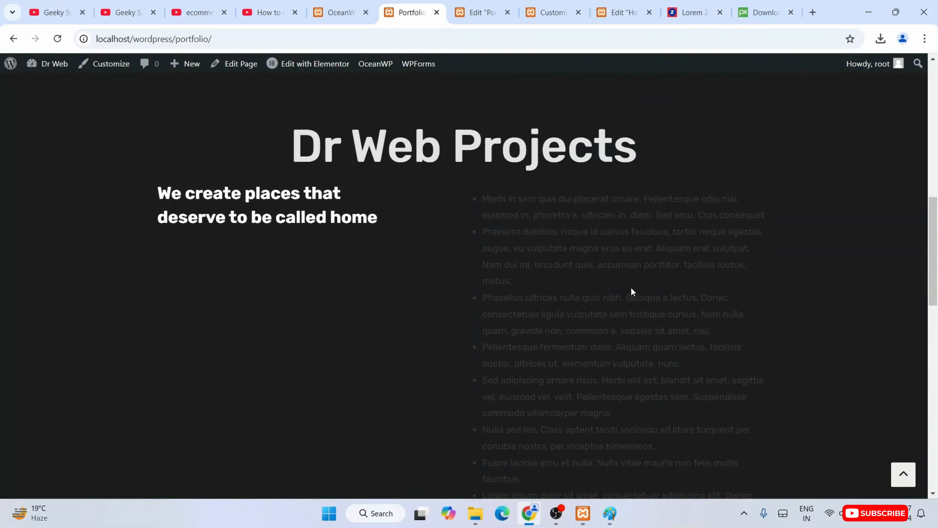
Return to the Portfolio page in Elementor and set the bullet list's text color to #FFFFFF
{"action": "left_click", "coordinate": [489, 4]}
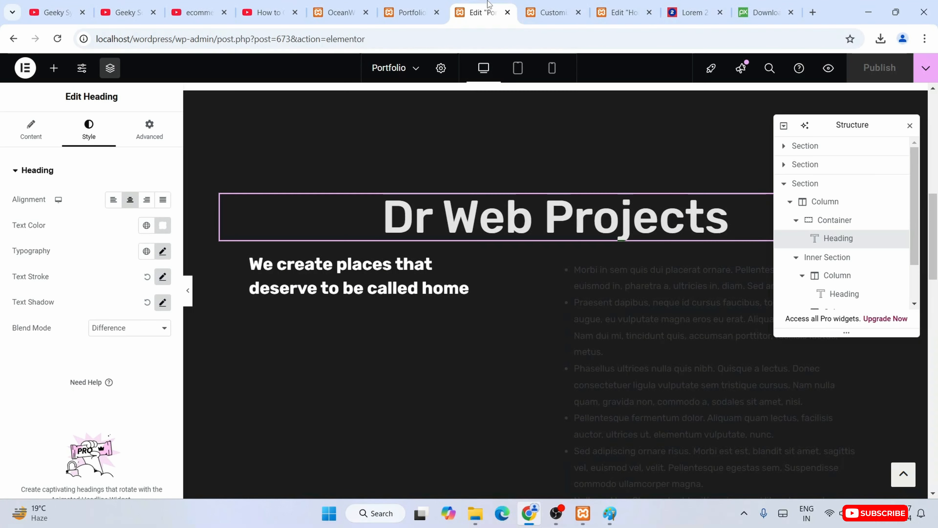
{"action": "left_click", "coordinate": [640, 309]}
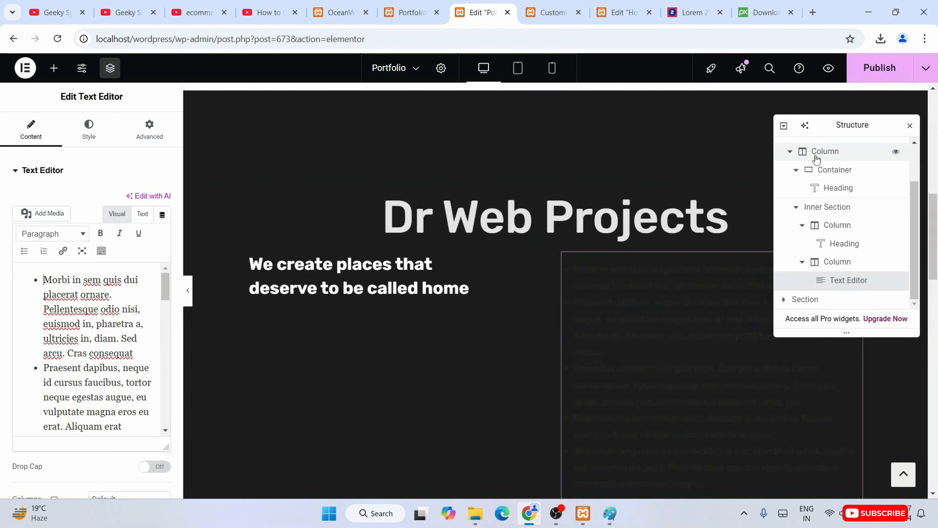
{"action": "left_click_drag", "start_coordinate": [841, 127], "coordinate": [412, 129]}
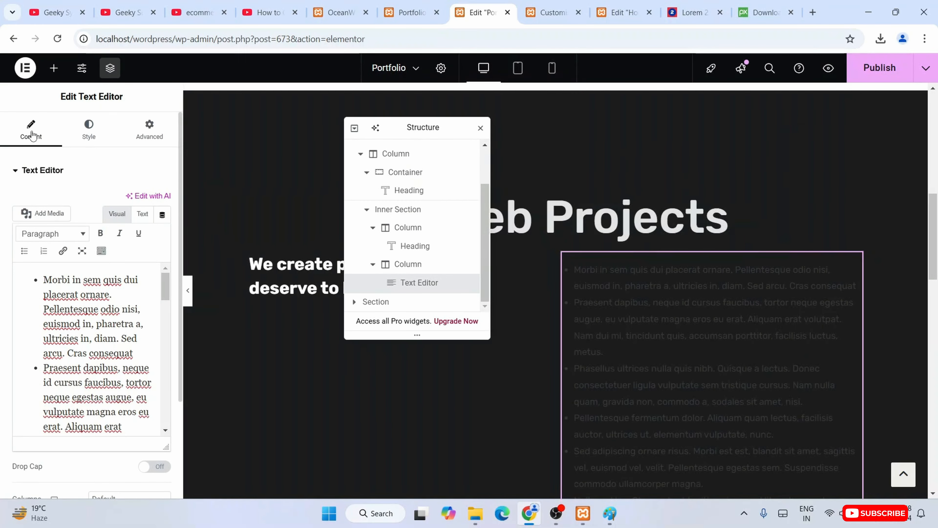
{"action": "left_click", "coordinate": [88, 129]}
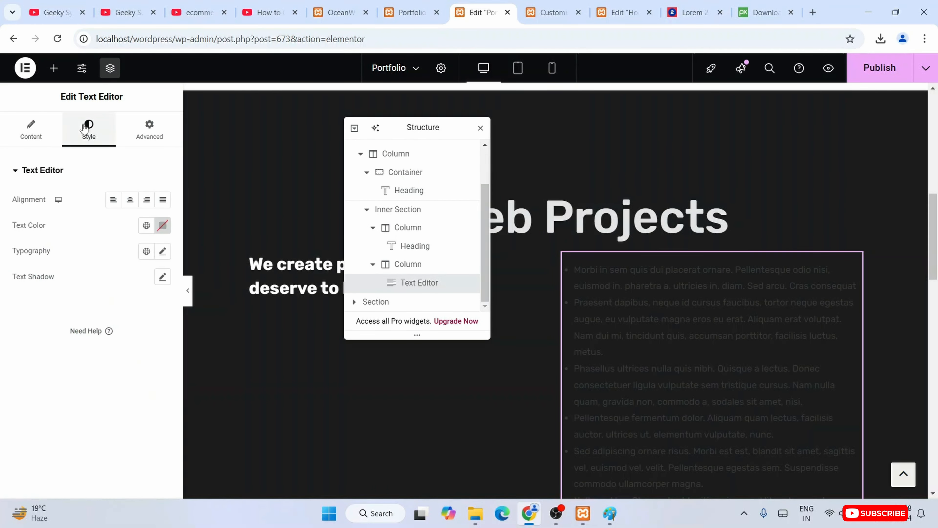
{"action": "left_click", "coordinate": [163, 226]}
{"action": "type", "text": "#FFFFFF"}
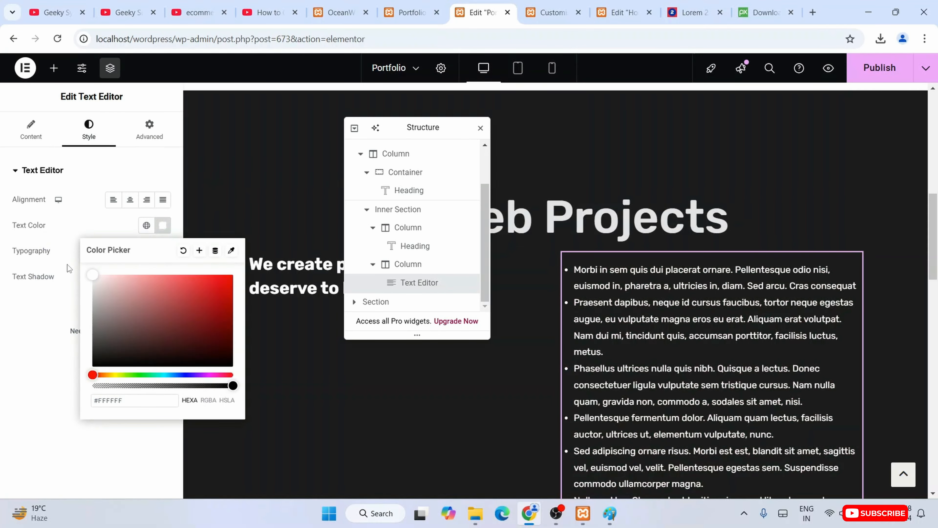
{"action": "left_click", "coordinate": [722, 325]}
{"action": "scroll", "coordinate": [735, 327], "scroll_direction": "down", "scroll_amount": 7}
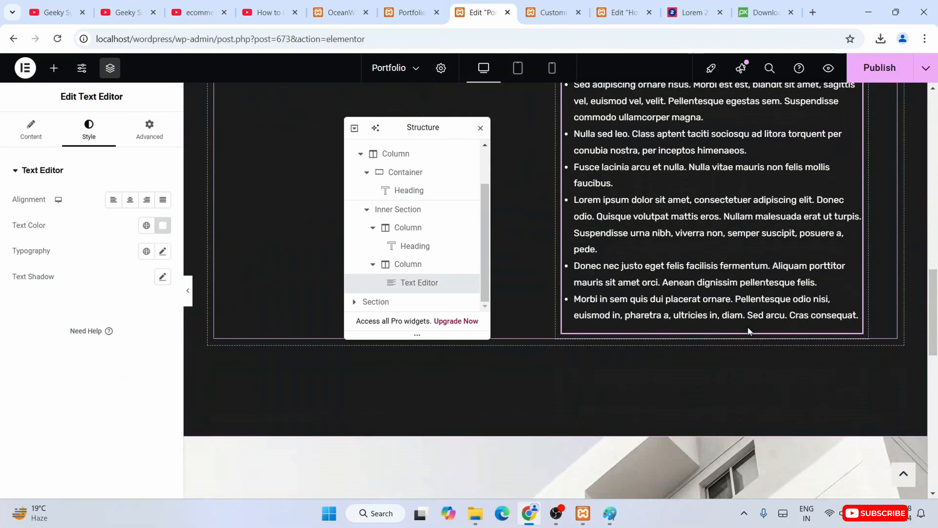
{"action": "scroll", "coordinate": [747, 330], "scroll_direction": "up", "scroll_amount": 6}
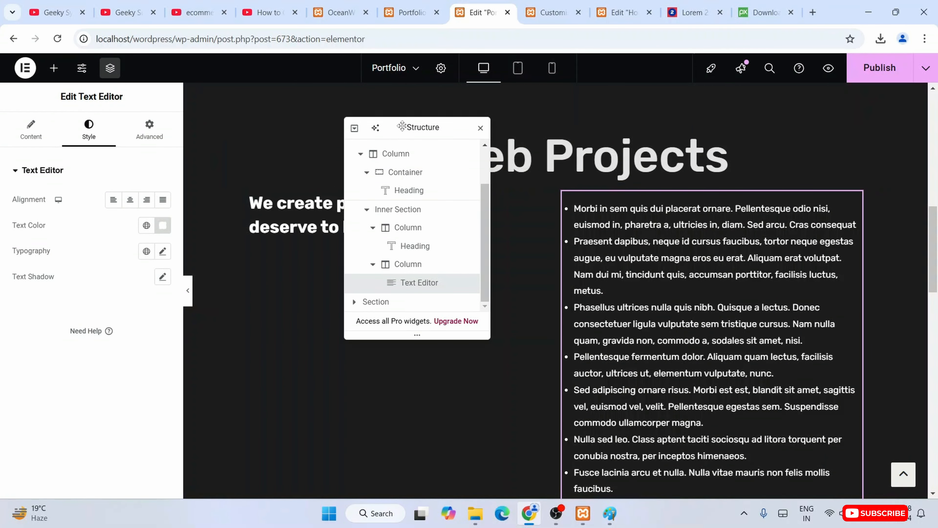
Remove the background image from the section containing the "Contact Us Now" box
{"action": "left_click_drag", "start_coordinate": [403, 126], "coordinate": [685, 126]}
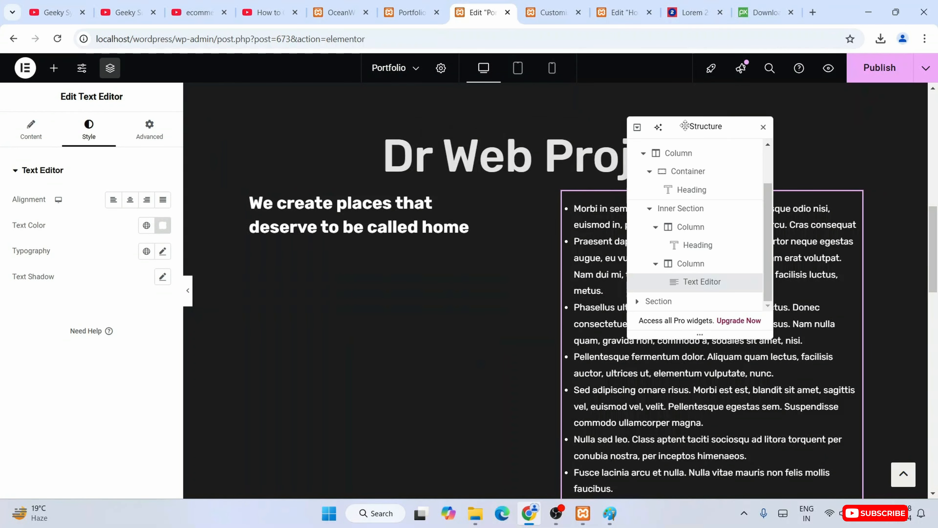
{"action": "left_click", "coordinate": [263, 245]}
{"action": "scroll", "coordinate": [263, 245], "scroll_direction": "down", "scroll_amount": 1}
{"action": "scroll", "coordinate": [505, 195], "scroll_direction": "up", "scroll_amount": 5}
{"action": "scroll", "coordinate": [505, 196], "scroll_direction": "down", "scroll_amount": 9}
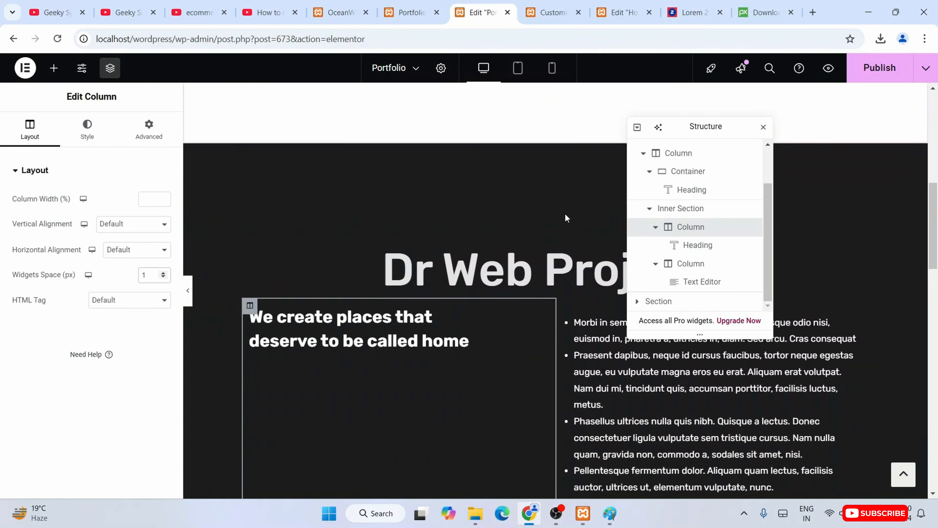
{"action": "scroll", "coordinate": [502, 292], "scroll_direction": "down", "scroll_amount": 10}
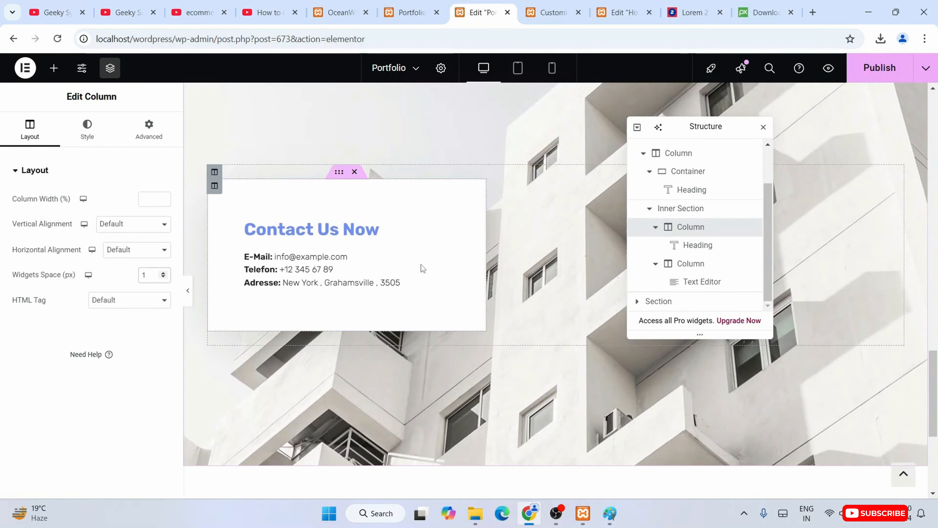
{"action": "scroll", "coordinate": [421, 263], "scroll_direction": "up", "scroll_amount": 4}
{"action": "left_click", "coordinate": [557, 192]}
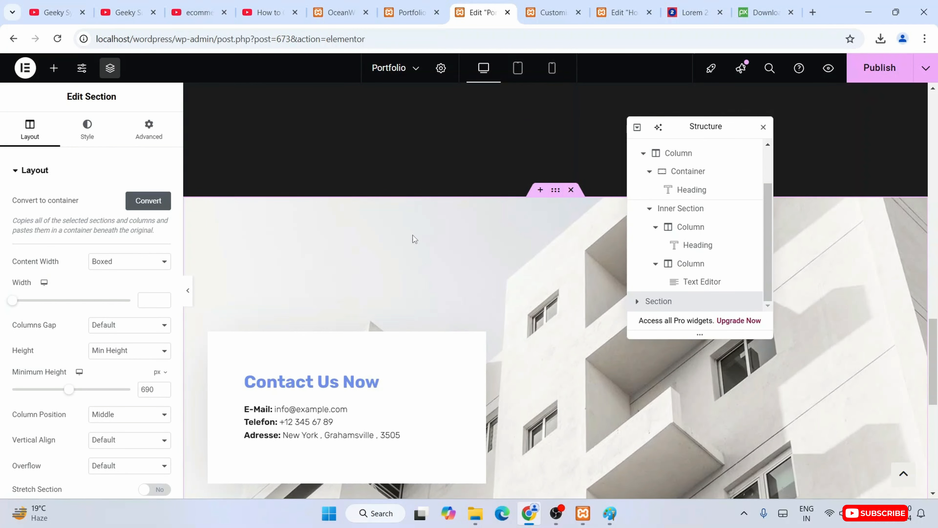
{"action": "left_click", "coordinate": [87, 128]}
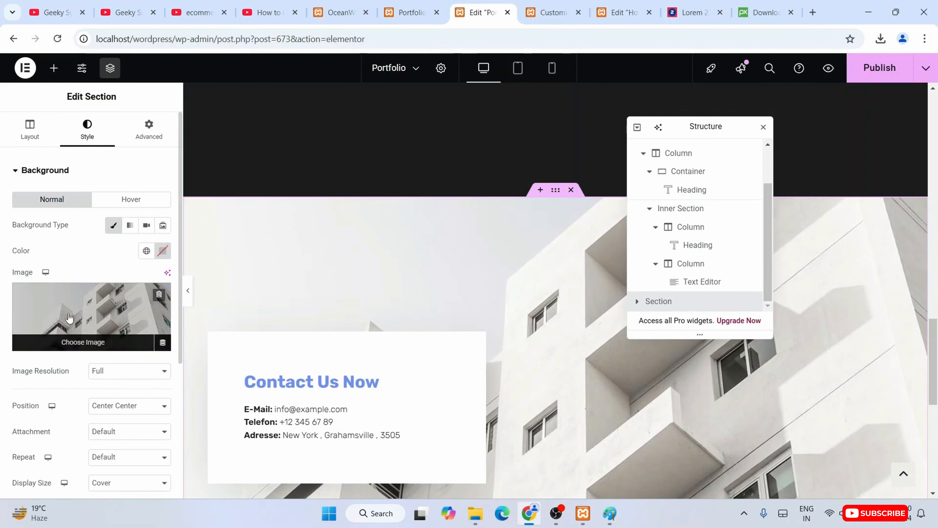
{"action": "left_click", "coordinate": [163, 347]}
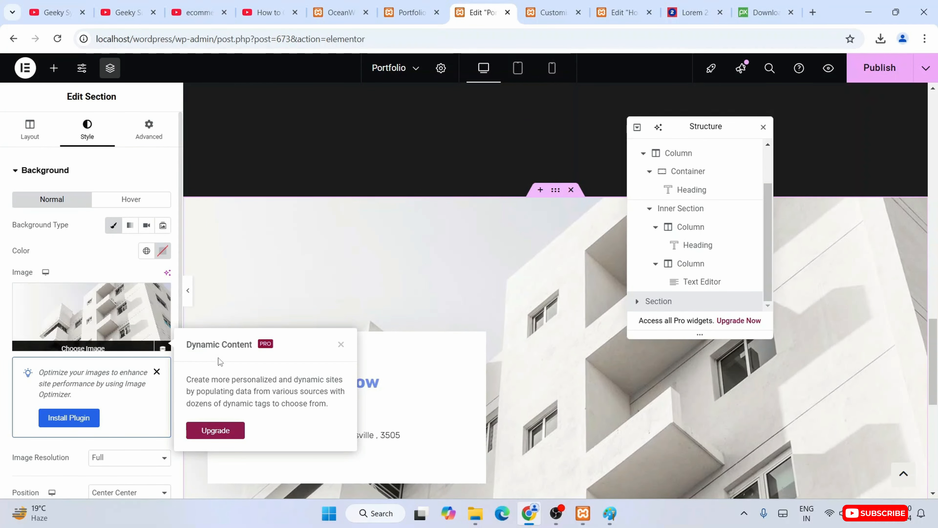
{"action": "left_click", "coordinate": [159, 297]}
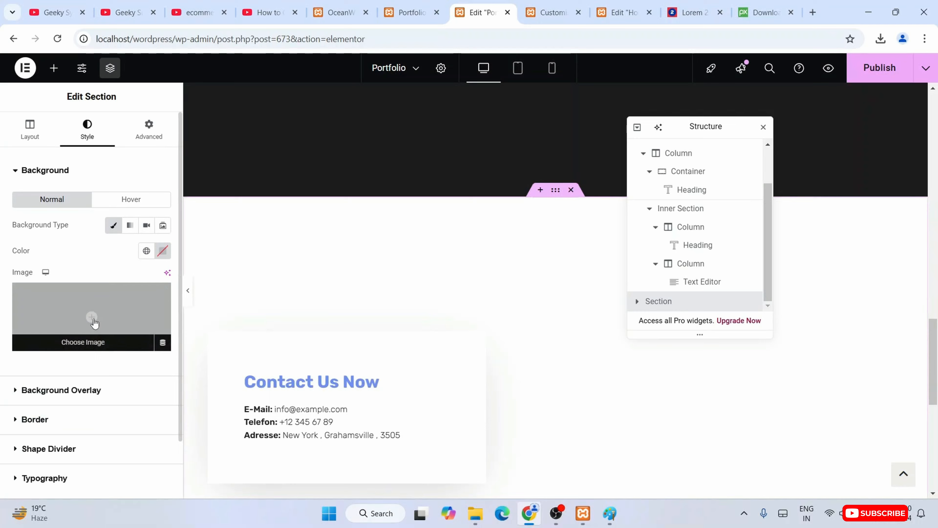
Set the blue blog, SEO and social media graphic from the Media Library as the "Contact Us Now" section's background image, then publish the page
{"action": "left_click", "coordinate": [85, 345]}
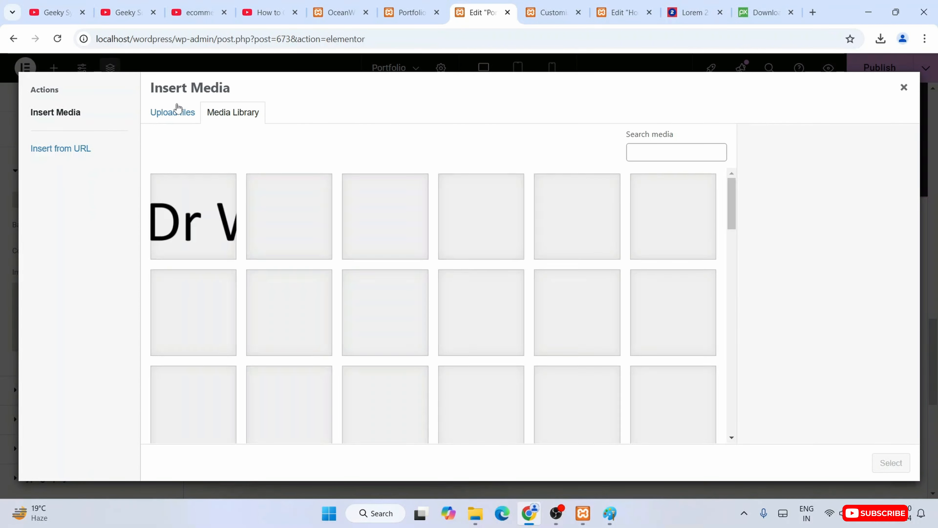
{"action": "left_click", "coordinate": [180, 111]}
{"action": "left_click", "coordinate": [230, 107]}
{"action": "left_click", "coordinate": [312, 256]}
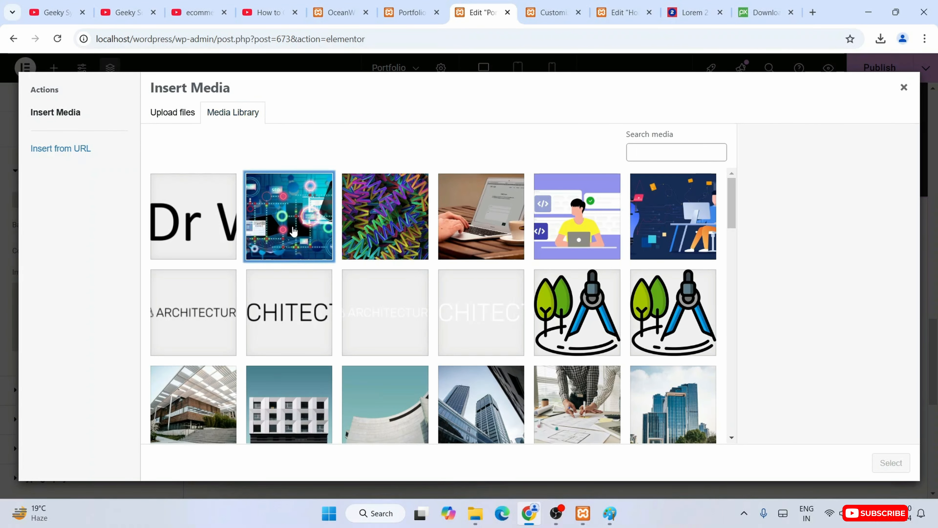
{"action": "left_click", "coordinate": [891, 463]}
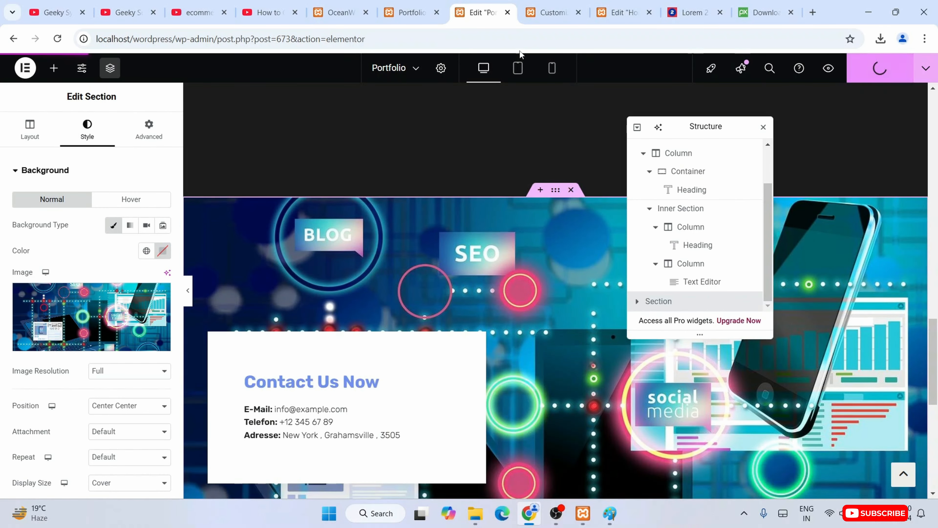
Reload the live Portfolio page and review its bullet list text and the "Contact Us Now" section background
{"action": "left_click", "coordinate": [407, 13]}
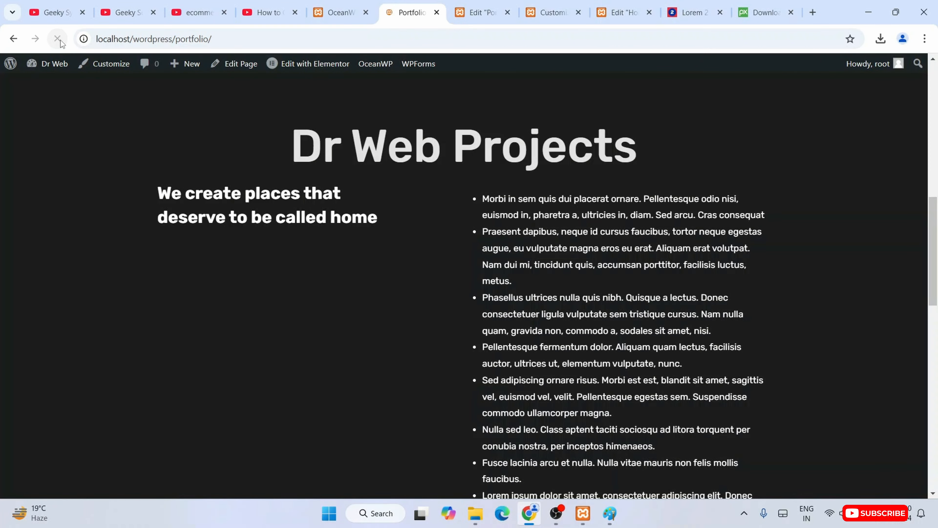
{"action": "scroll", "coordinate": [655, 393], "scroll_direction": "up", "scroll_amount": 3}
{"action": "scroll", "coordinate": [644, 397], "scroll_direction": "down", "scroll_amount": 4}
{"action": "left_click_drag", "start_coordinate": [555, 251], "coordinate": [654, 380]}
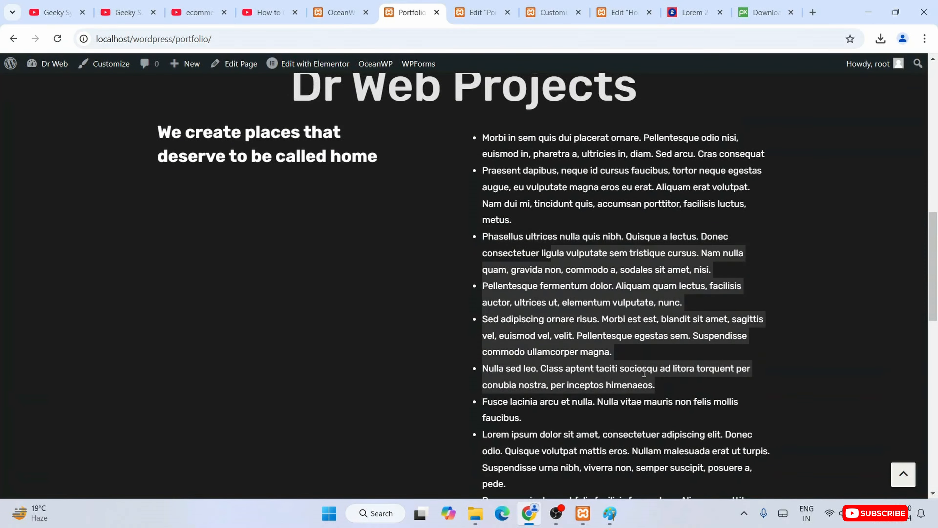
{"action": "scroll", "coordinate": [592, 311], "scroll_direction": "down", "scroll_amount": 5}
{"action": "scroll", "coordinate": [593, 310], "scroll_direction": "down", "scroll_amount": 10}
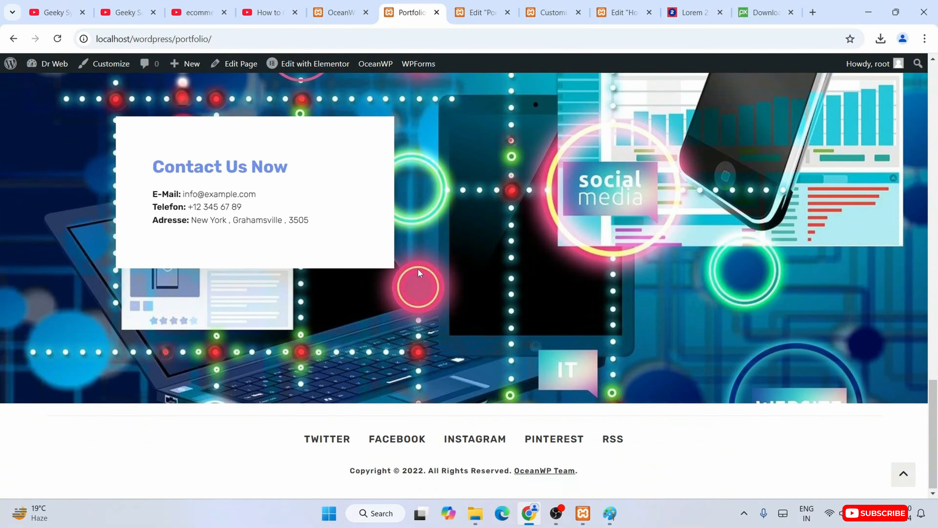
{"action": "scroll", "coordinate": [567, 357], "scroll_direction": "up", "scroll_amount": 20}
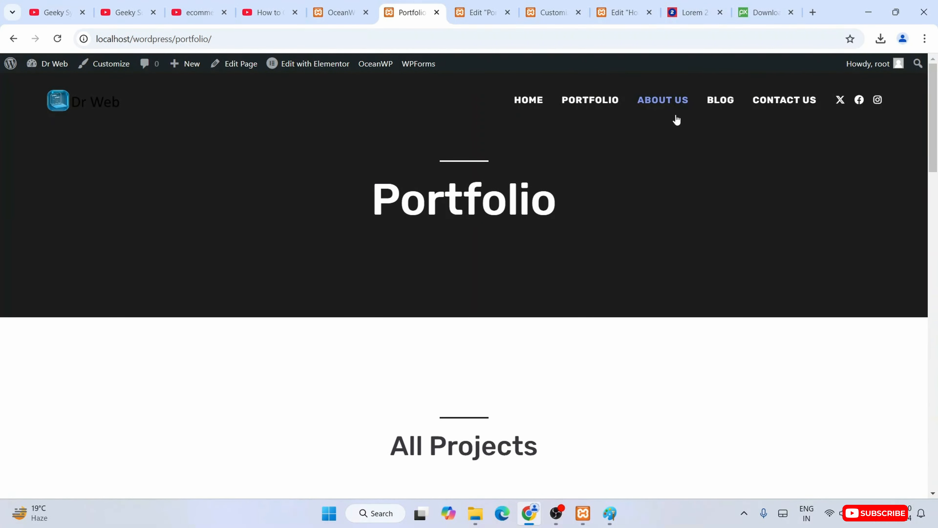
Open the live site's About Us page and examine its sections from the story text down to the dark closing section
{"action": "left_click", "coordinate": [667, 107]}
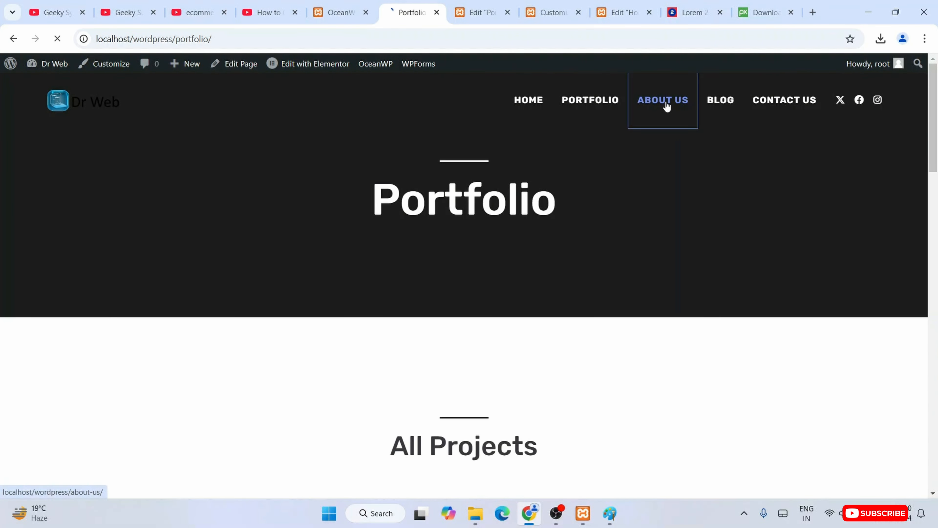
{"action": "scroll", "coordinate": [657, 260], "scroll_direction": "down", "scroll_amount": 8}
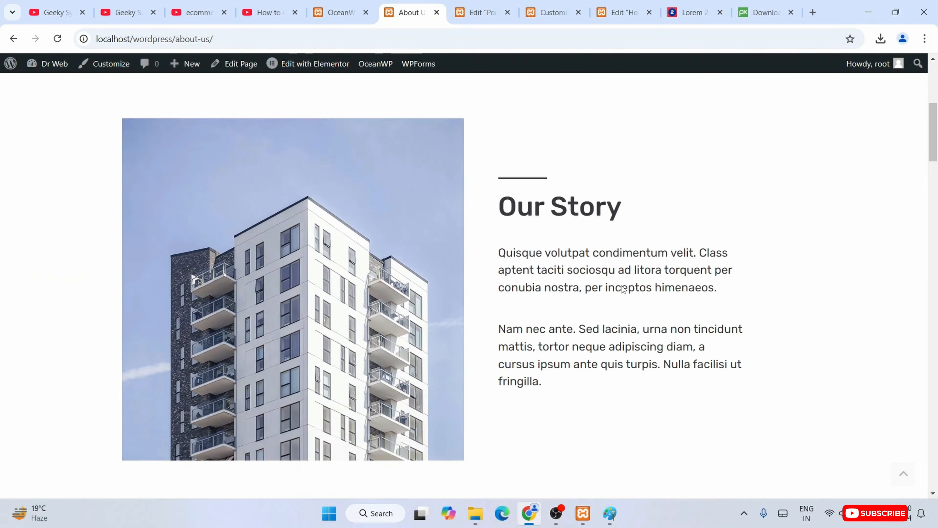
{"action": "scroll", "coordinate": [324, 245], "scroll_direction": "down", "scroll_amount": 8}
{"action": "scroll", "coordinate": [324, 245], "scroll_direction": "down", "scroll_amount": 8}
{"action": "scroll", "coordinate": [425, 275], "scroll_direction": "up", "scroll_amount": 10}
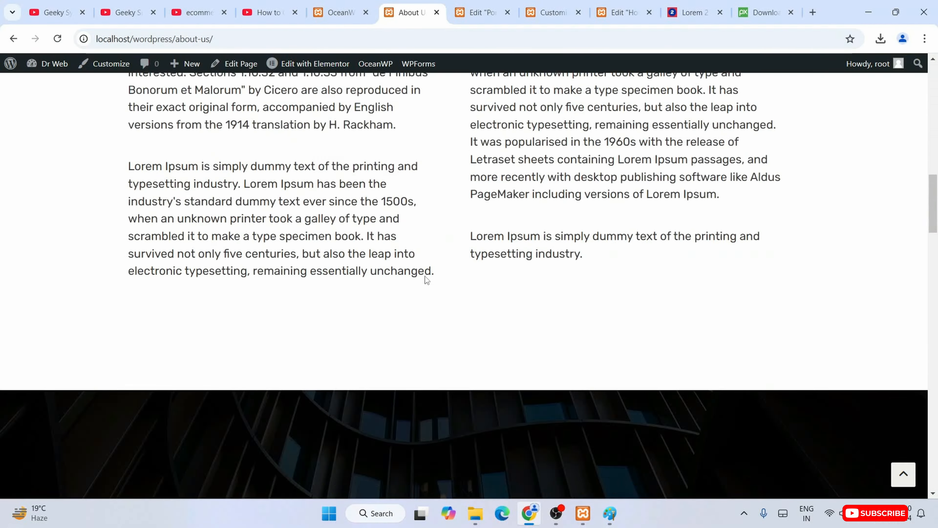
{"action": "scroll", "coordinate": [425, 276], "scroll_direction": "down", "scroll_amount": 12}
{"action": "scroll", "coordinate": [426, 281], "scroll_direction": "down", "scroll_amount": 12}
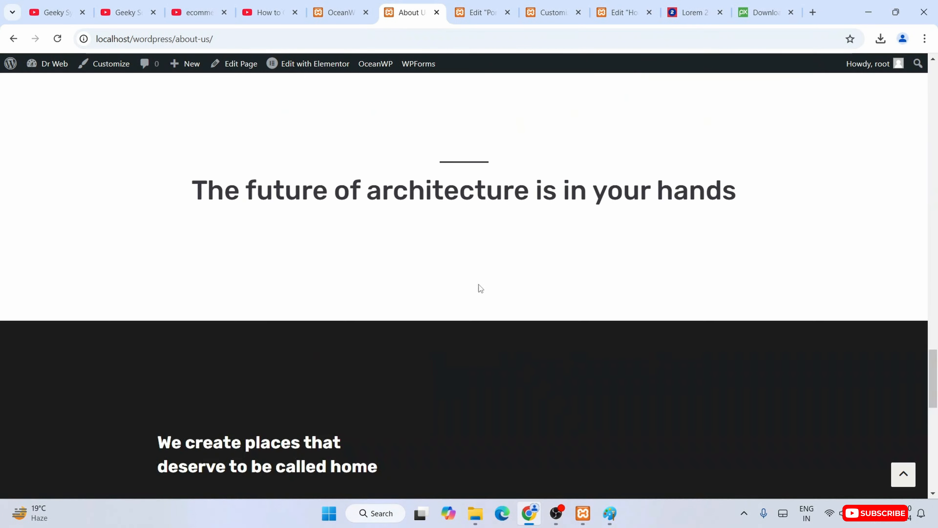
{"action": "left_click_drag", "start_coordinate": [934, 392], "coordinate": [930, 19]}
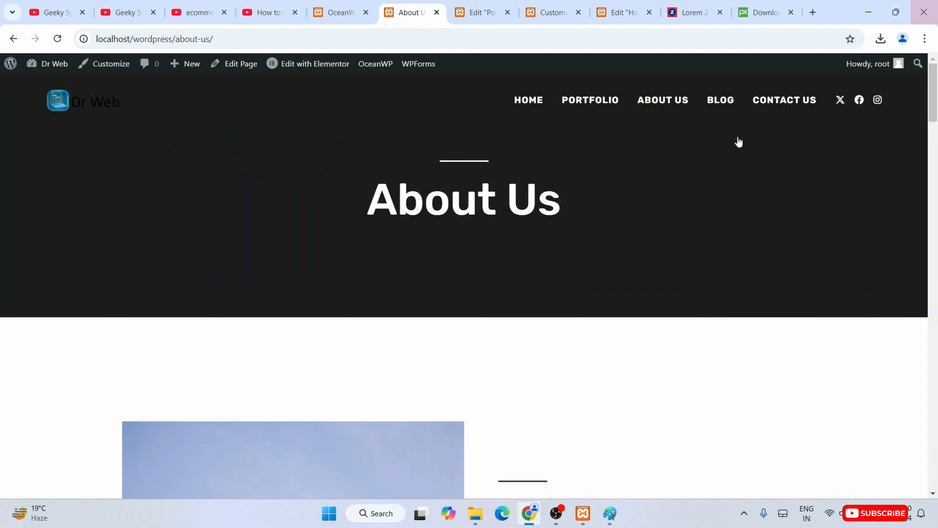
Open the live site's Blog page and look through the listed posts
{"action": "left_click", "coordinate": [723, 99]}
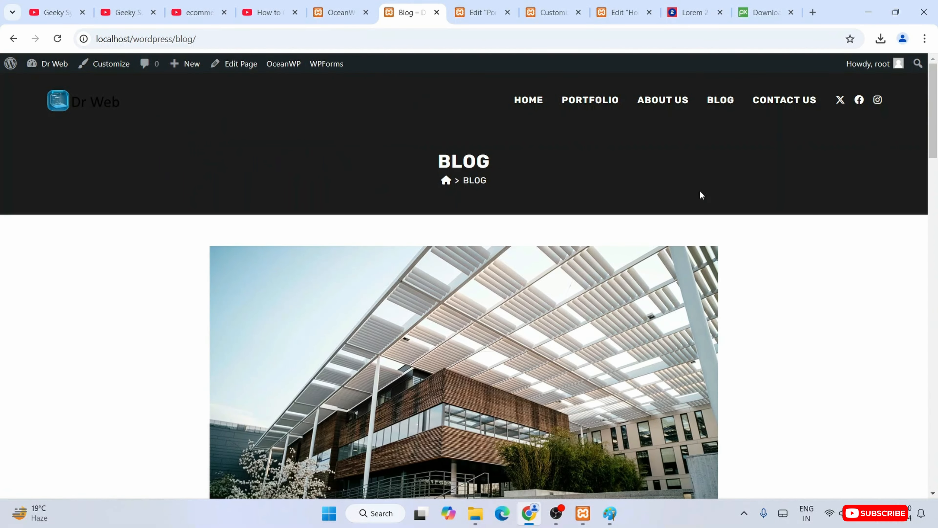
{"action": "scroll", "coordinate": [729, 206], "scroll_direction": "down", "scroll_amount": 20}
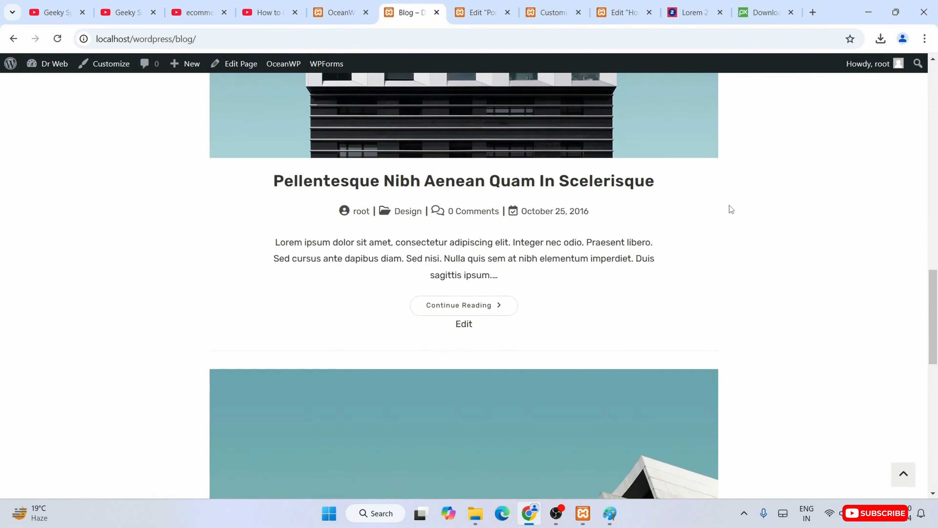
{"action": "scroll", "coordinate": [729, 205], "scroll_direction": "up", "scroll_amount": 10}
{"action": "scroll", "coordinate": [729, 205], "scroll_direction": "down", "scroll_amount": 10}
{"action": "scroll", "coordinate": [729, 205], "scroll_direction": "up", "scroll_amount": 1}
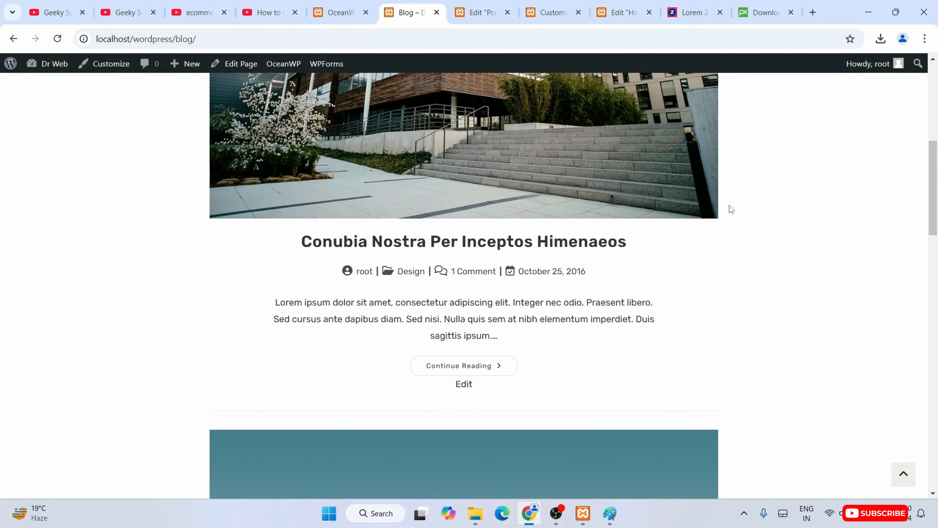
{"action": "scroll", "coordinate": [729, 205], "scroll_direction": "up", "scroll_amount": 6}
{"action": "scroll", "coordinate": [728, 207], "scroll_direction": "up", "scroll_amount": 3}
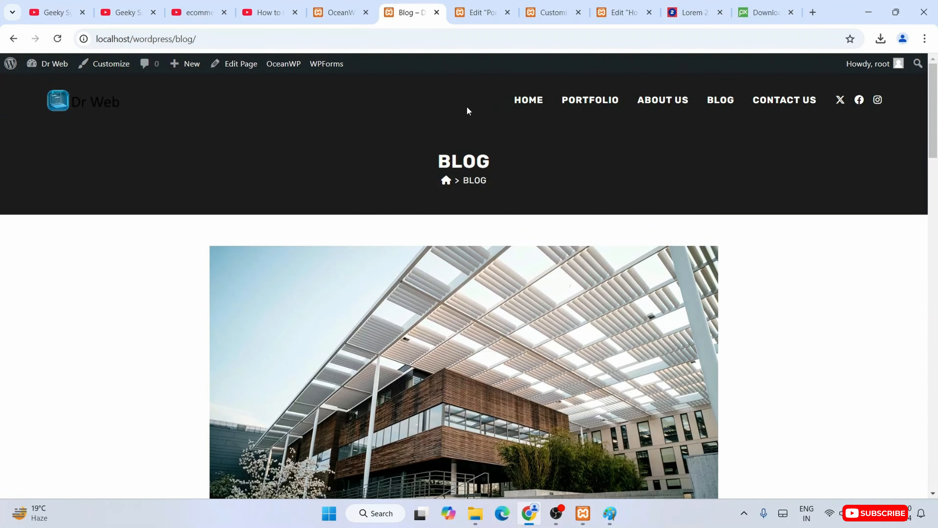
Switch to the WordPress admin tab and open the list of all posts
{"action": "left_click", "coordinate": [337, 13]}
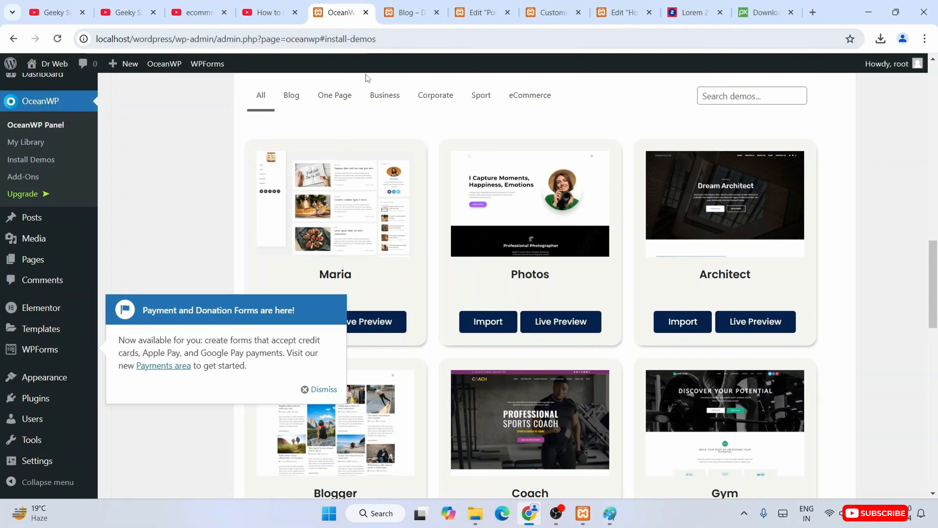
{"action": "scroll", "coordinate": [365, 97], "scroll_direction": "up", "scroll_amount": 15}
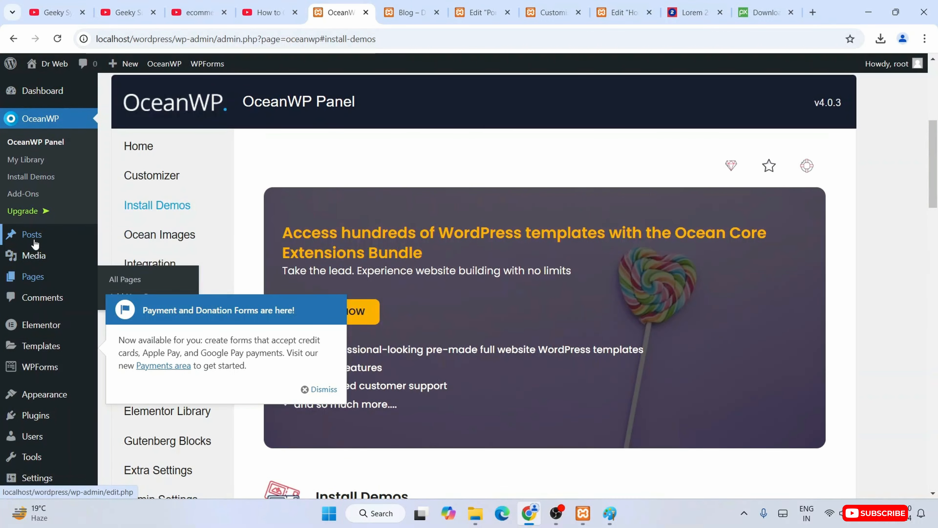
{"action": "mouse_move", "coordinate": [36, 241]}
{"action": "scroll", "coordinate": [28, 240], "scroll_direction": "up", "scroll_amount": 8}
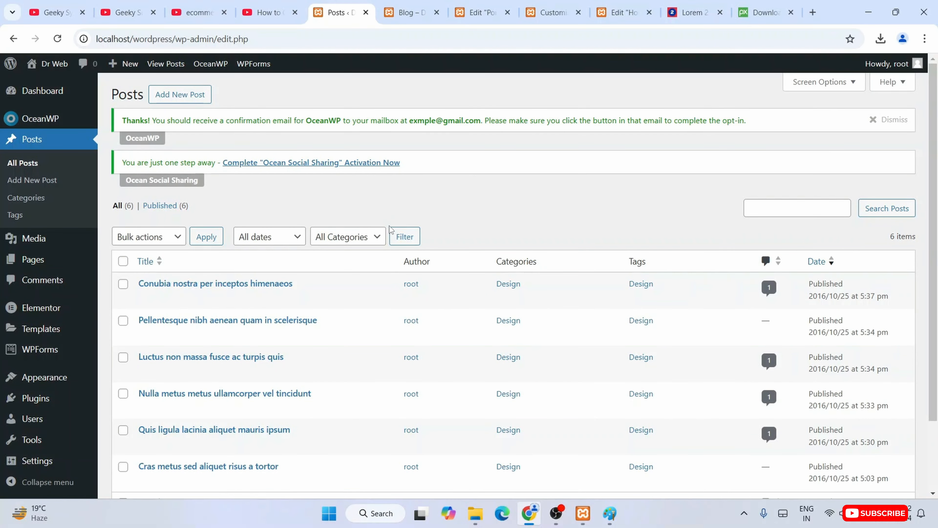
{"action": "scroll", "coordinate": [262, 300], "scroll_direction": "down", "scroll_amount": 3}
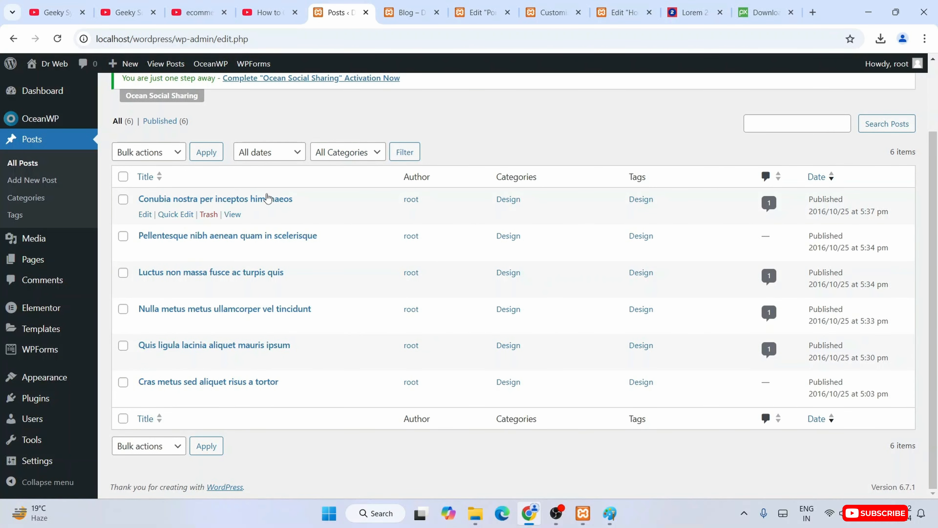
View the post "Conubia nostra per inceptos himenaeos" in a new tab, look through its content, and return to the posts list
{"action": "left_click", "coordinate": [236, 217], "text": "ctrl"}
{"action": "left_click", "coordinate": [382, 12]}
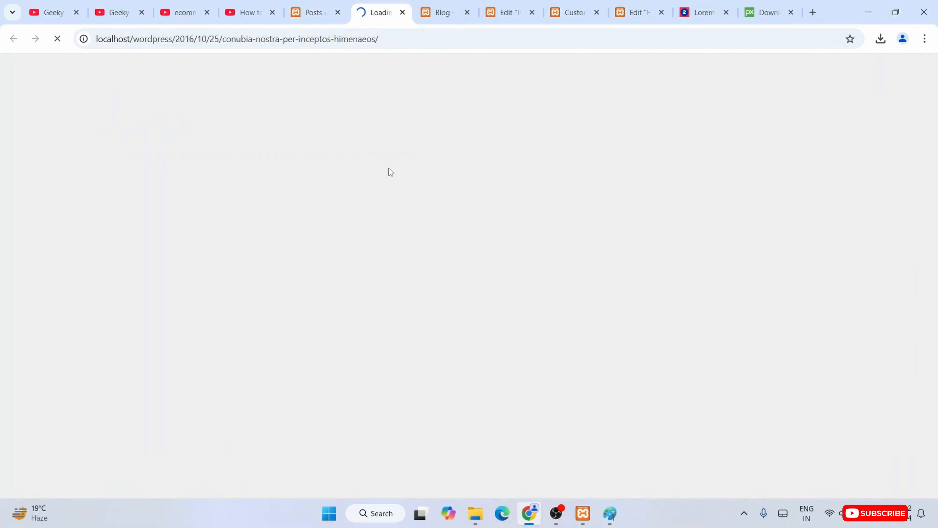
{"action": "scroll", "coordinate": [451, 251], "scroll_direction": "down", "scroll_amount": 15}
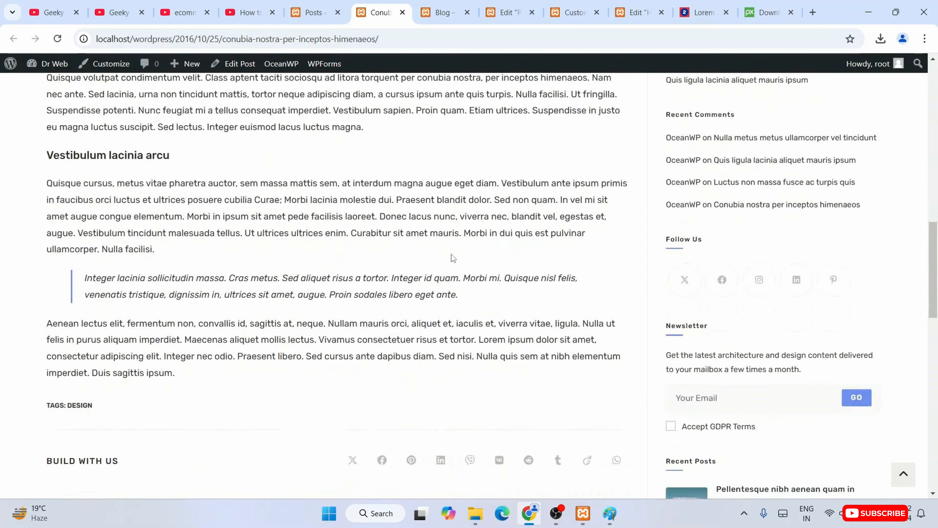
{"action": "scroll", "coordinate": [453, 260], "scroll_direction": "up", "scroll_amount": 10}
{"action": "left_click", "coordinate": [306, 16]}
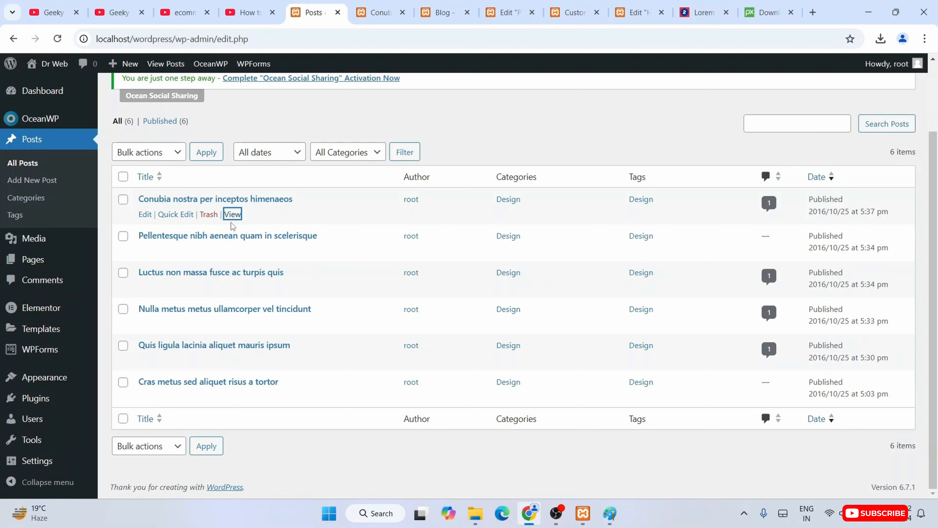
{"action": "scroll", "coordinate": [642, 232], "scroll_direction": "up", "scroll_amount": 2}
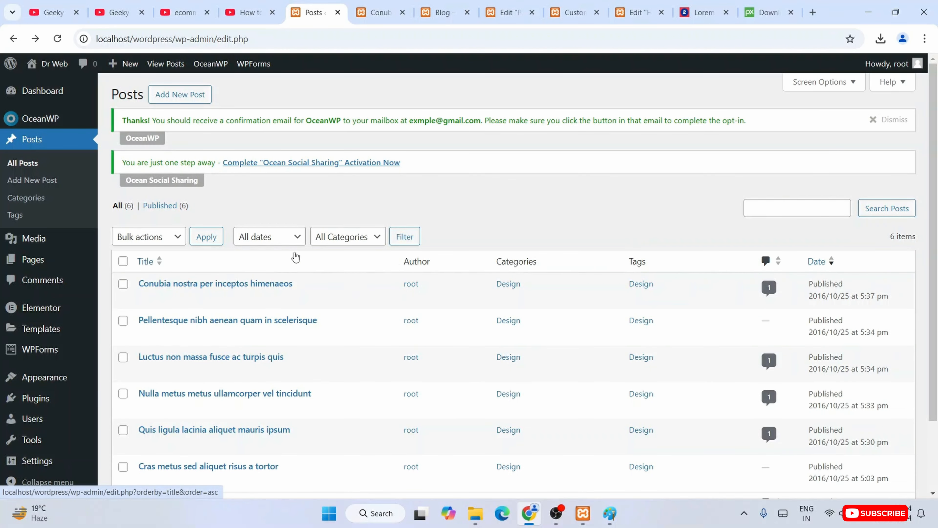
{"action": "scroll", "coordinate": [370, 255], "scroll_direction": "down", "scroll_amount": 2}
{"action": "scroll", "coordinate": [393, 244], "scroll_direction": "up", "scroll_amount": 2}
Open the page for adding new plugins and search it for "post duplicator"
{"action": "mouse_move", "coordinate": [35, 405]}
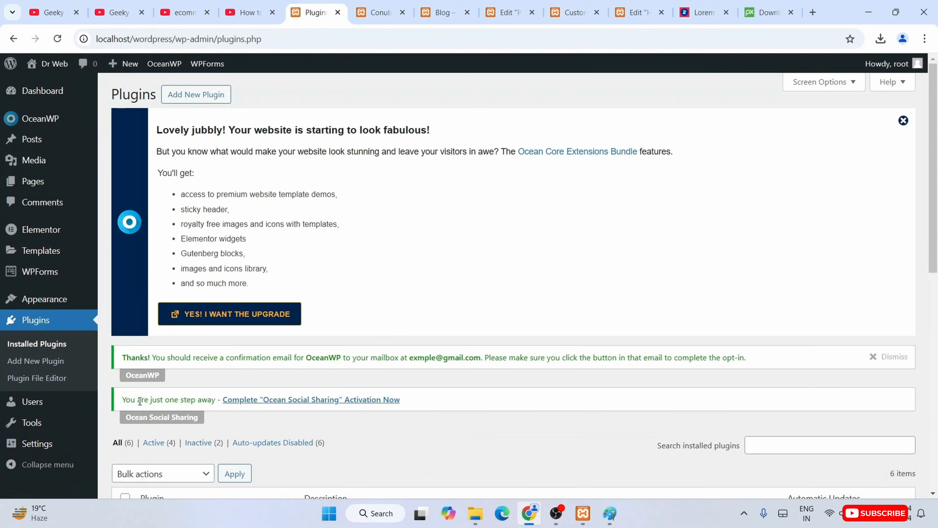
{"action": "scroll", "coordinate": [427, 335], "scroll_direction": "down", "scroll_amount": 3}
{"action": "scroll", "coordinate": [377, 343], "scroll_direction": "up", "scroll_amount": 3}
{"action": "left_click", "coordinate": [192, 104]}
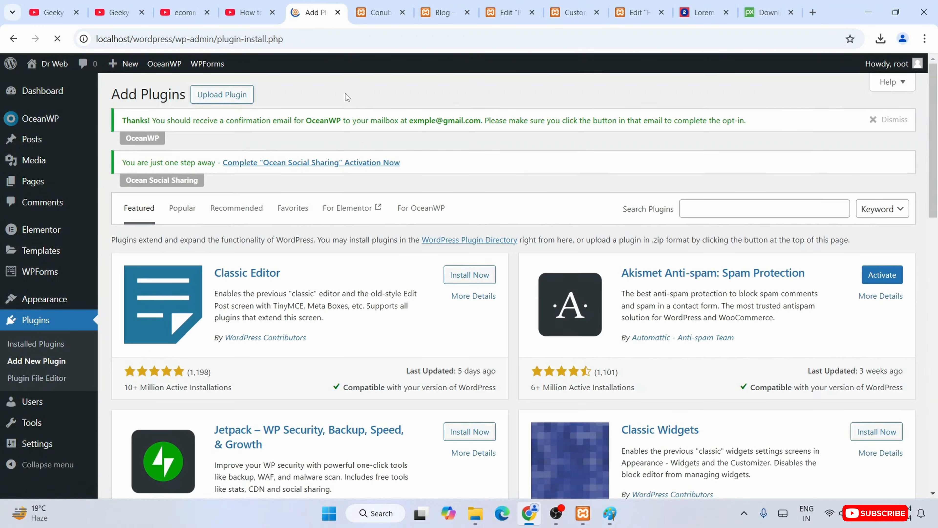
{"action": "left_click", "coordinate": [703, 210]}
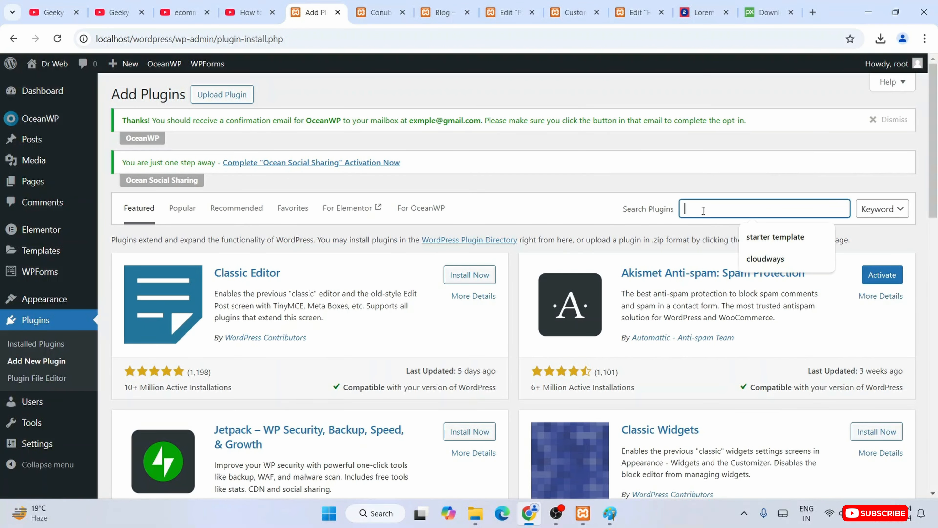
{"action": "type", "text": "post duplicator"}
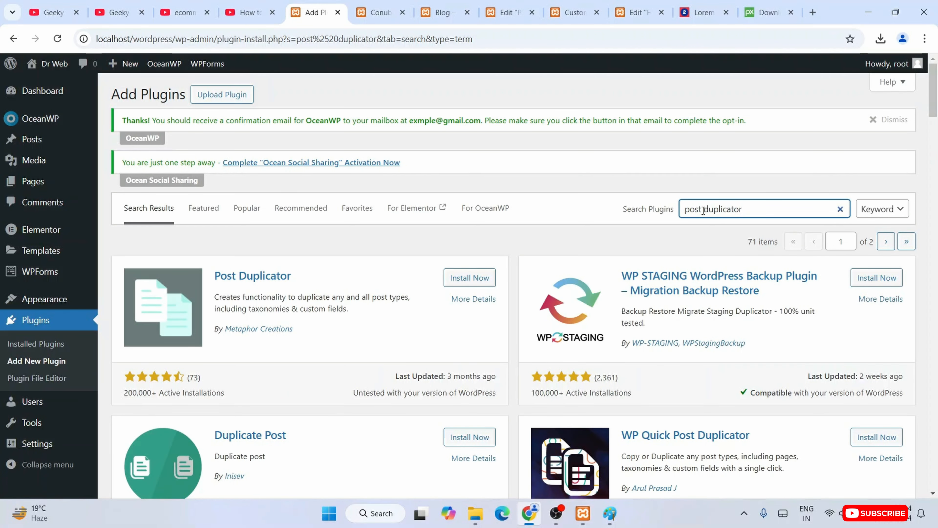
Install and activate the Duplicate Post plugin by Inisev, skipping its offer of security alerts and diagnostic tracking
{"action": "scroll", "coordinate": [703, 210], "scroll_direction": "down", "scroll_amount": 1}
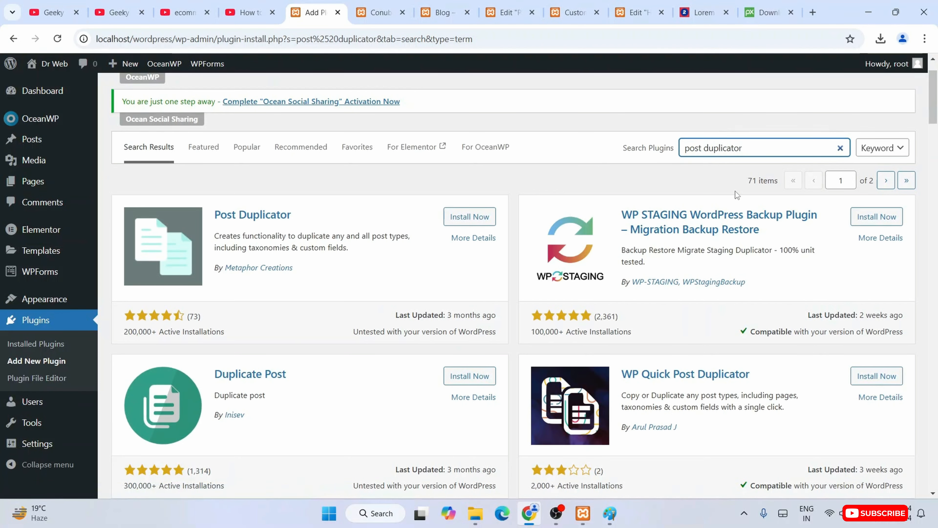
{"action": "scroll", "coordinate": [735, 191], "scroll_direction": "down", "scroll_amount": 1}
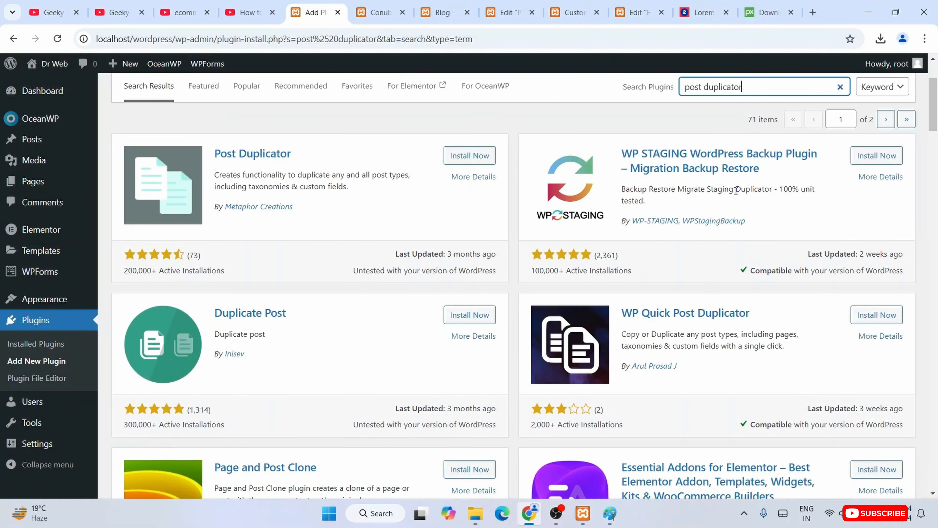
{"action": "scroll", "coordinate": [277, 322], "scroll_direction": "down", "scroll_amount": 1}
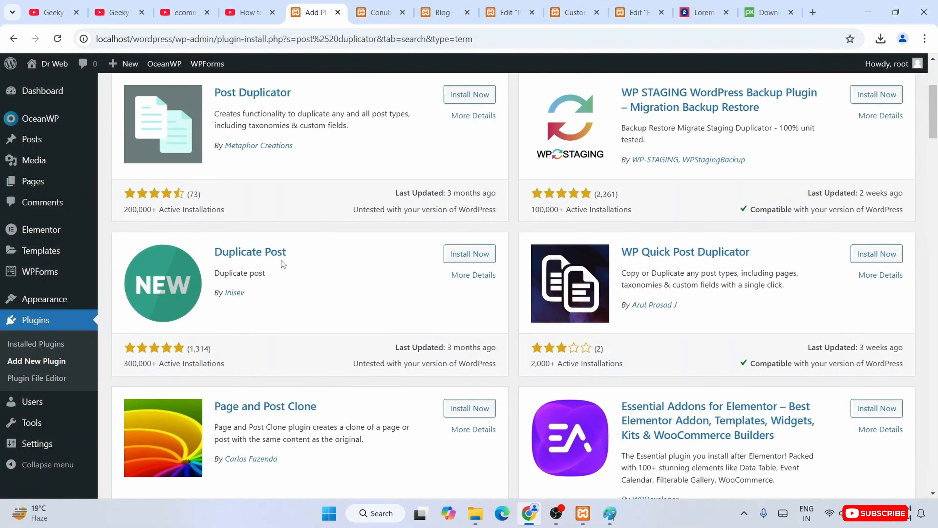
{"action": "left_click", "coordinate": [453, 259]}
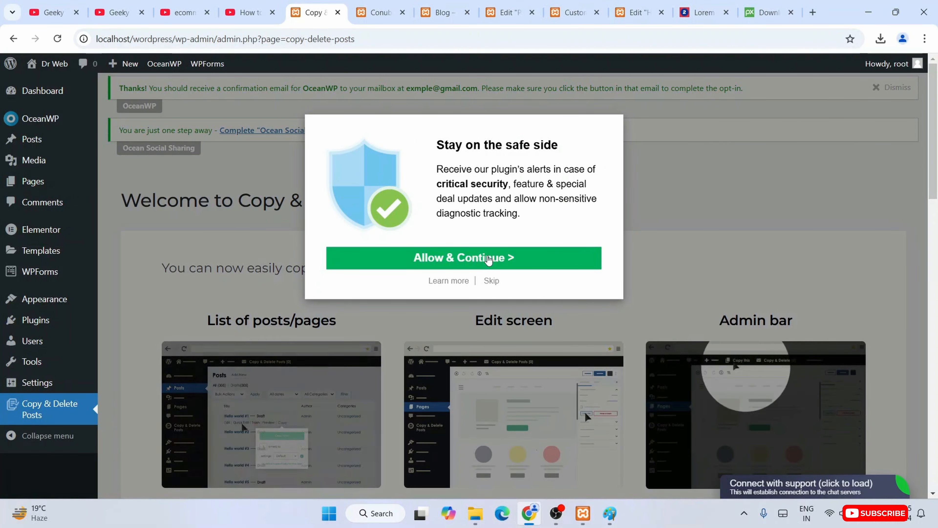
{"action": "left_click", "coordinate": [494, 280]}
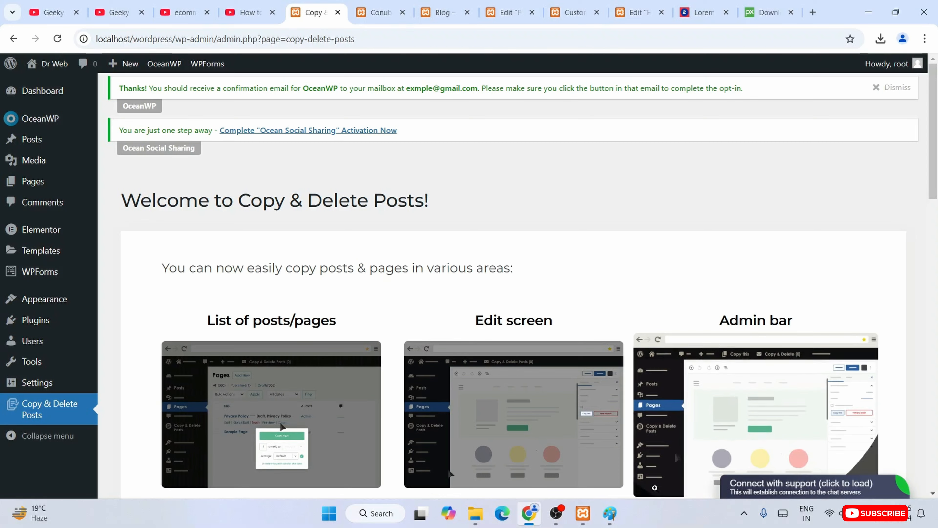
Open the list of all posts, skip the security-alert offer, and make one copy of "Conubia nostra per inceptos himenaeos" with default settings
{"action": "mouse_move", "coordinate": [28, 143]}
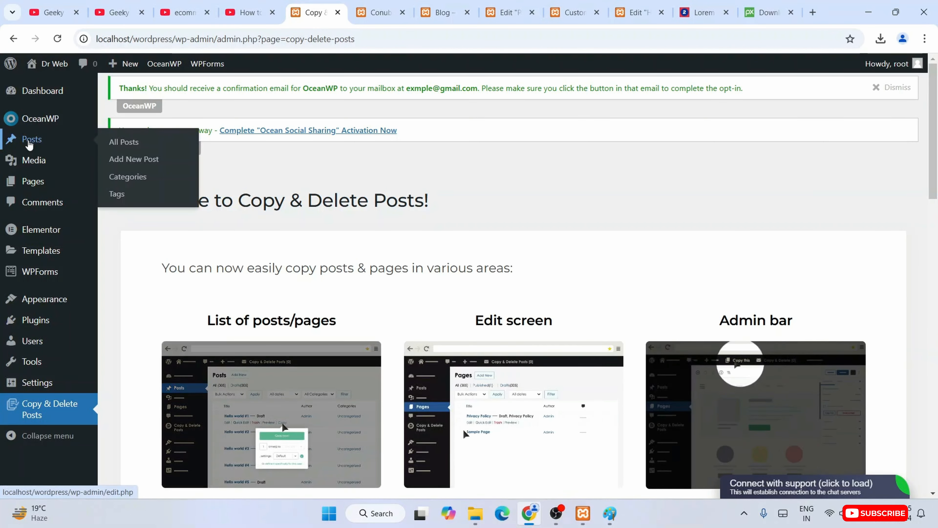
{"action": "left_click", "coordinate": [118, 147]}
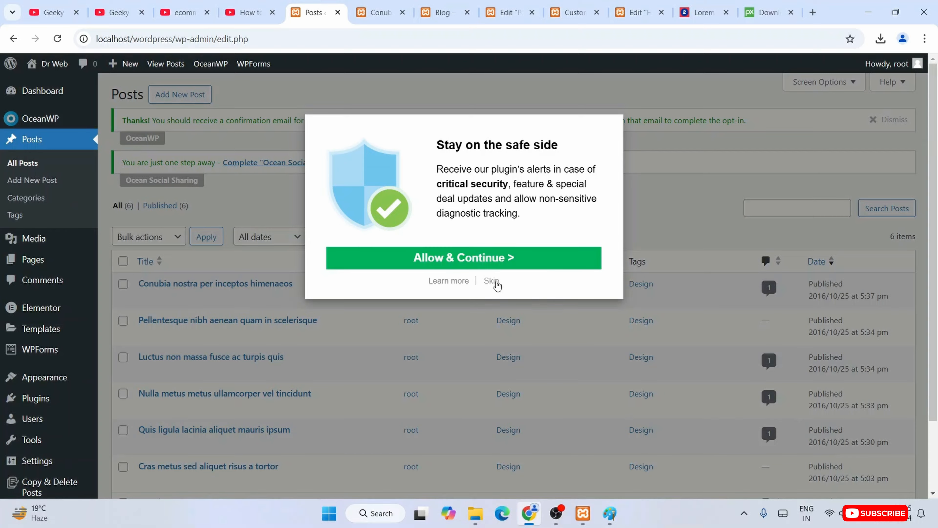
{"action": "left_click", "coordinate": [496, 282]}
{"action": "mouse_move", "coordinate": [254, 301]}
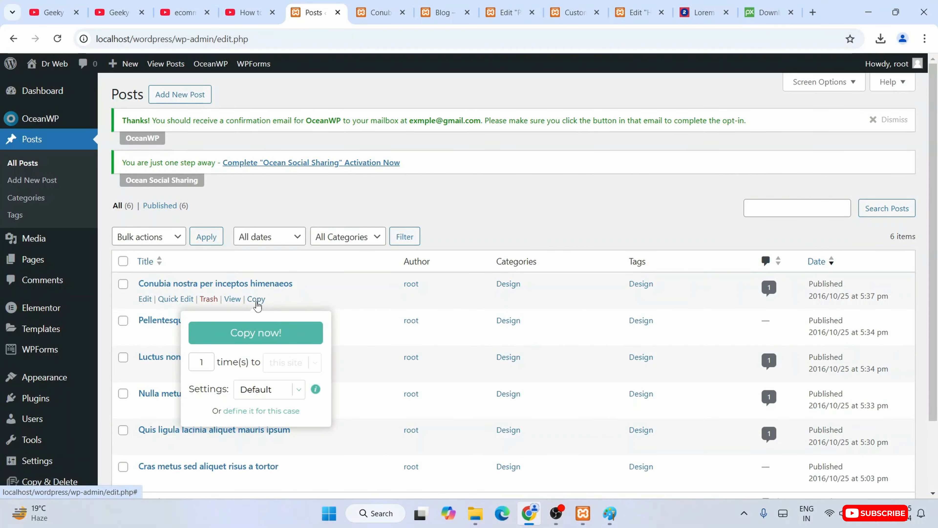
{"action": "left_click", "coordinate": [256, 302]}
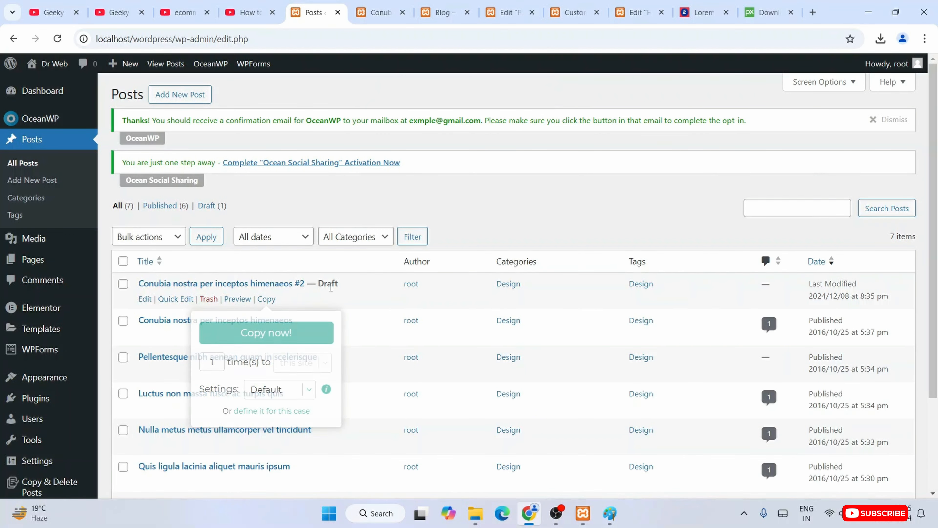
Quick-edit the copied draft, setting its title to "Hello World" and its slug to "hello-world"
{"action": "left_click", "coordinate": [168, 298]}
{"action": "left_click_drag", "start_coordinate": [354, 308], "coordinate": [130, 306]}
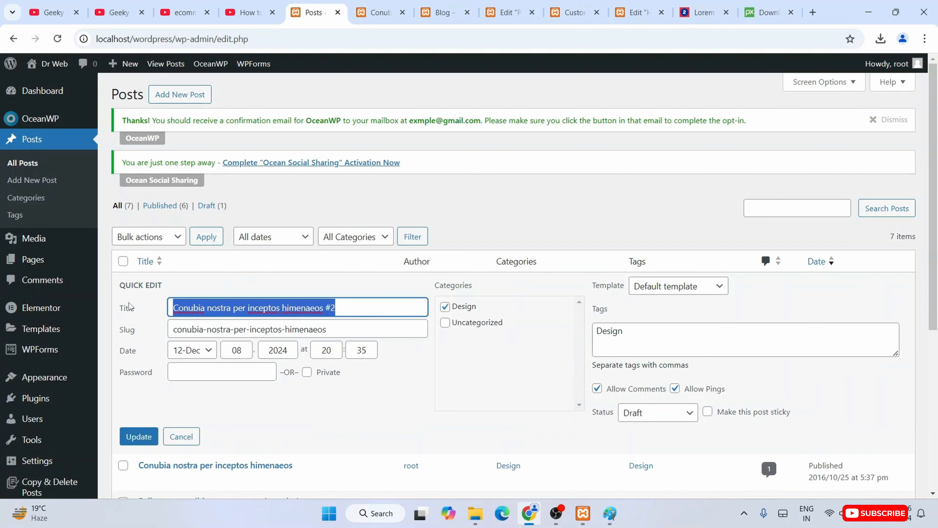
{"action": "type", "text": "Hello World"}
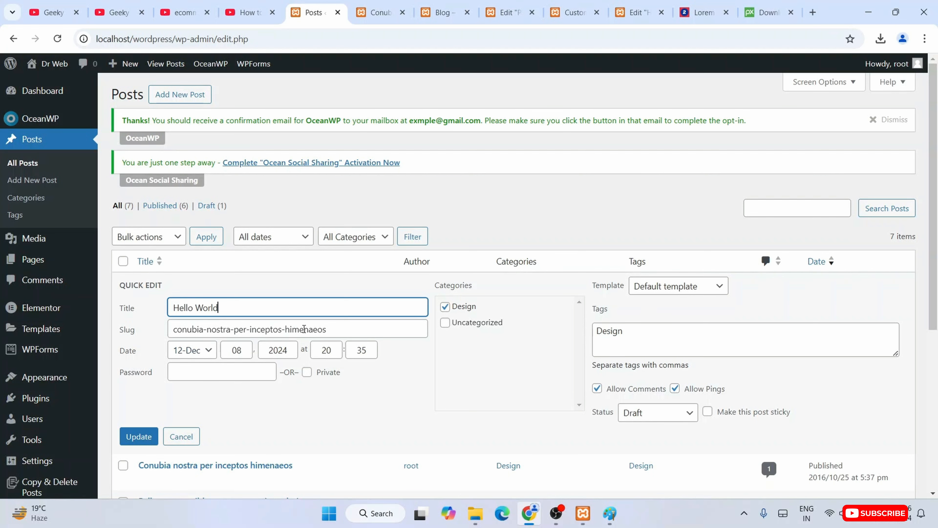
{"action": "left_click_drag", "start_coordinate": [342, 333], "coordinate": [41, 314]}
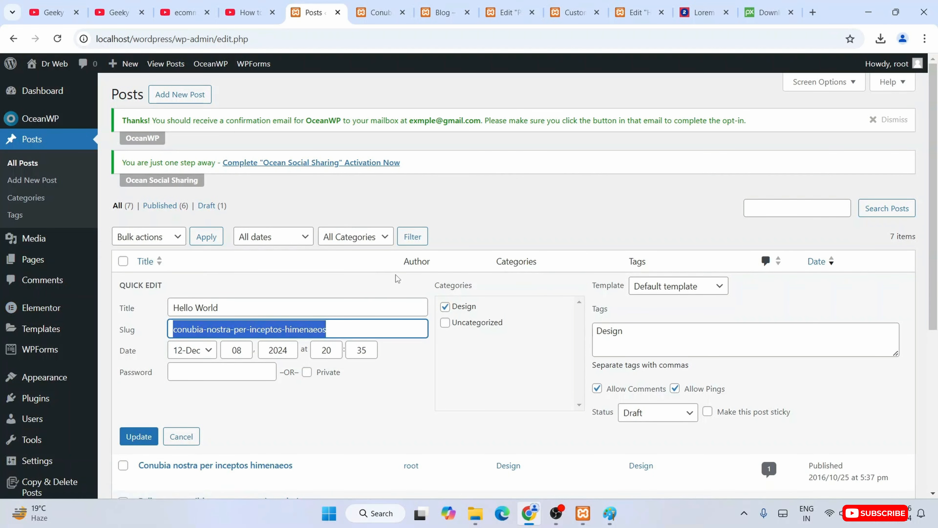
{"action": "type", "text": "hello-world"}
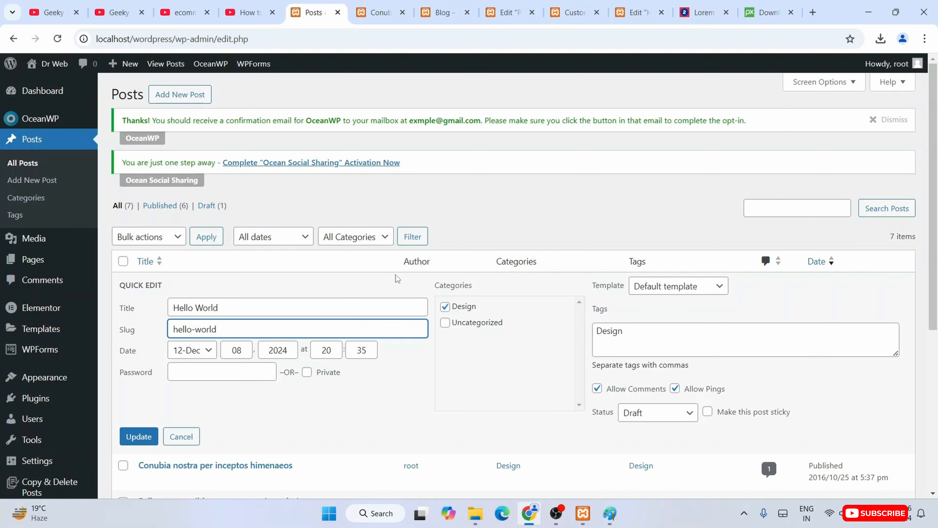
{"action": "scroll", "coordinate": [473, 367], "scroll_direction": "down", "scroll_amount": 2}
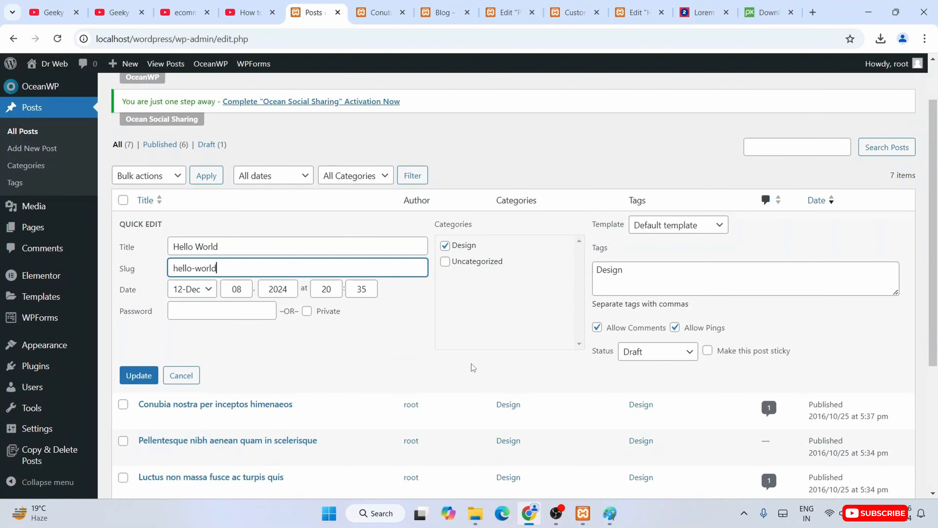
{"action": "left_click", "coordinate": [447, 247]}
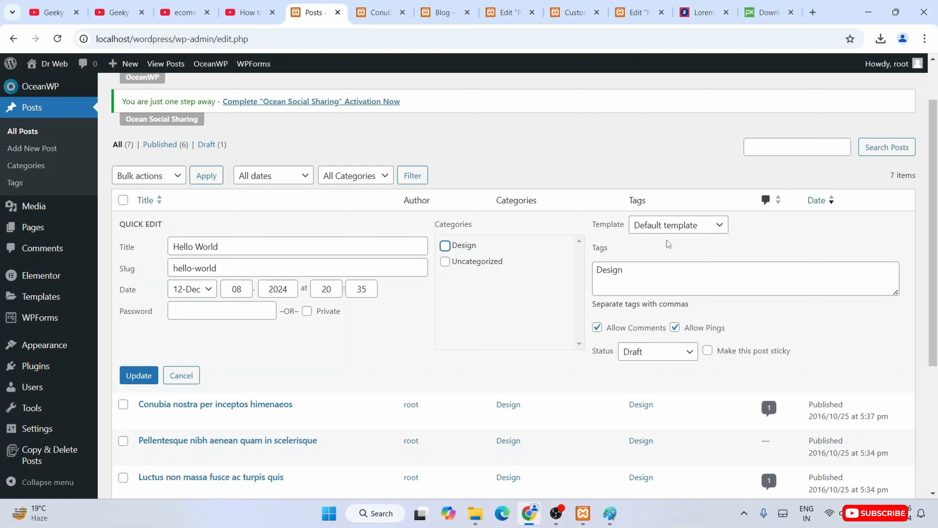
{"action": "left_click", "coordinate": [694, 226]}
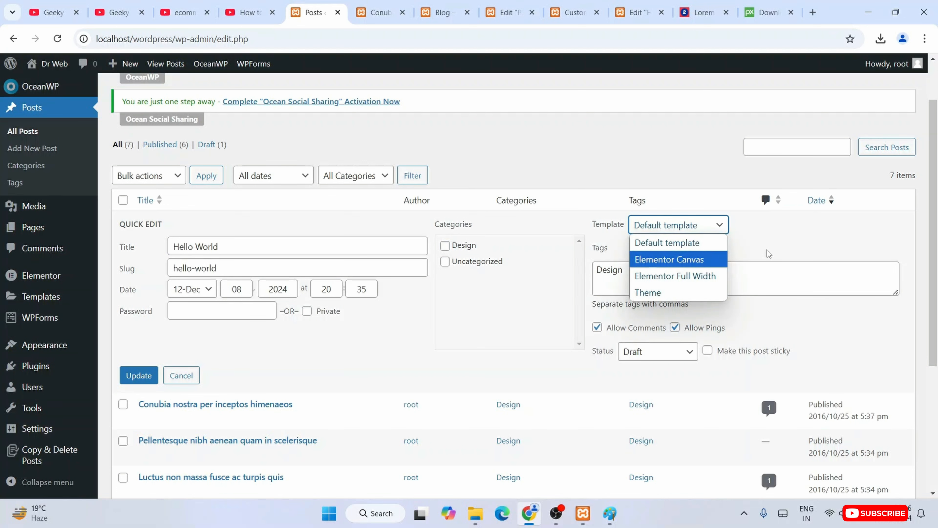
{"action": "left_click", "coordinate": [664, 279]}
{"action": "key", "text": "ctrl+a"}
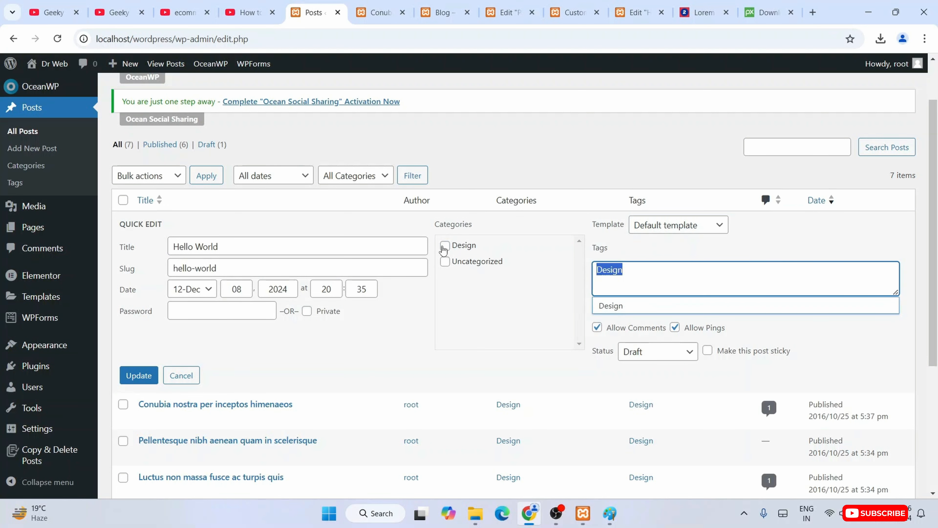
{"action": "left_click", "coordinate": [445, 246]}
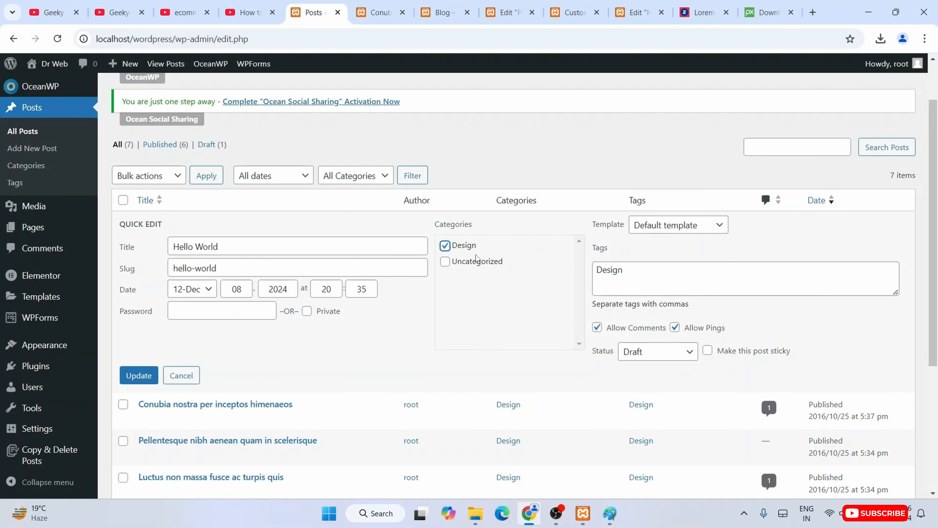
Replace the draft's tag with "Tech", keep its status as Draft, and save the quick edit
{"action": "left_click", "coordinate": [642, 271]}
{"action": "left_click_drag", "start_coordinate": [648, 270], "coordinate": [492, 263]}
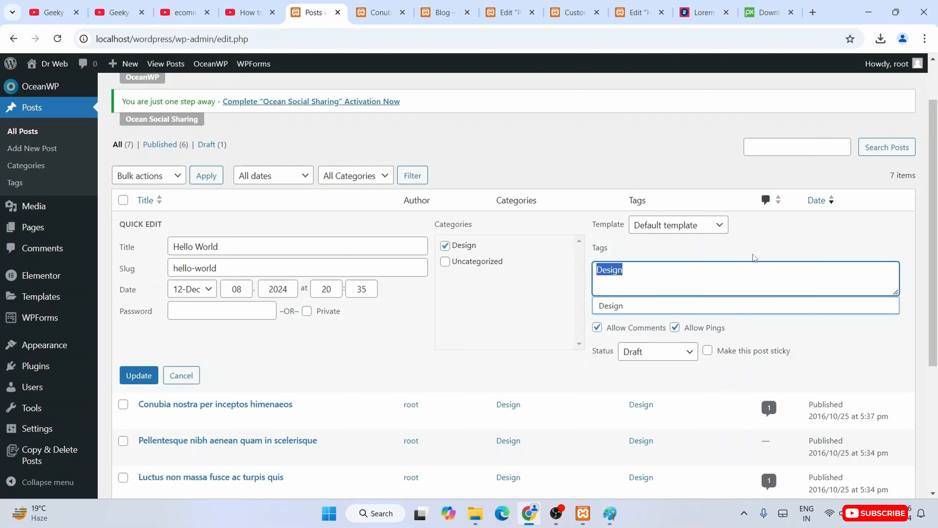
{"action": "type", "text": "Tech"}
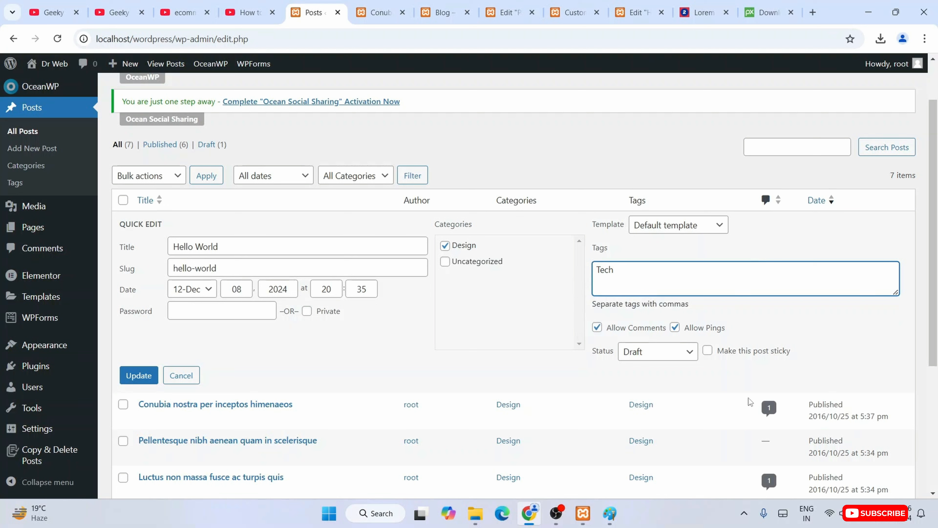
{"action": "left_click", "coordinate": [677, 356]}
{"action": "left_click", "coordinate": [677, 356]}
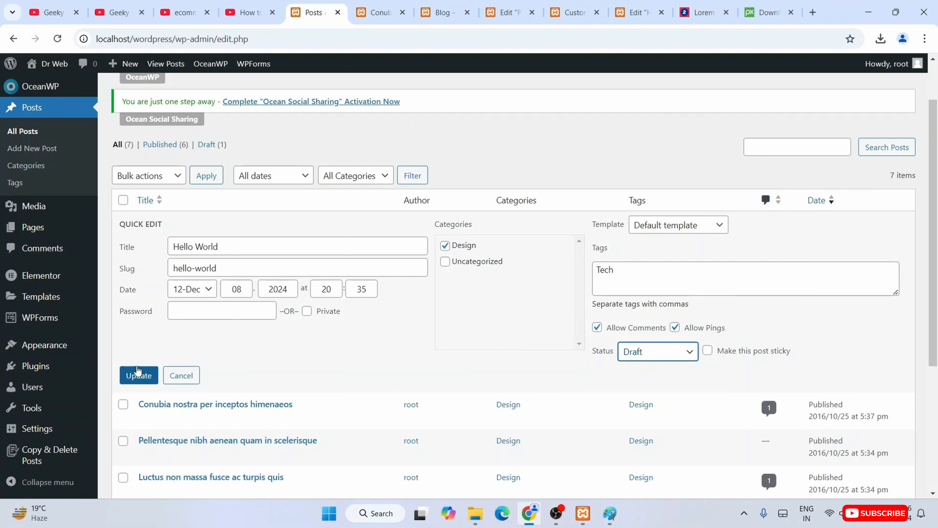
{"action": "left_click", "coordinate": [140, 377]}
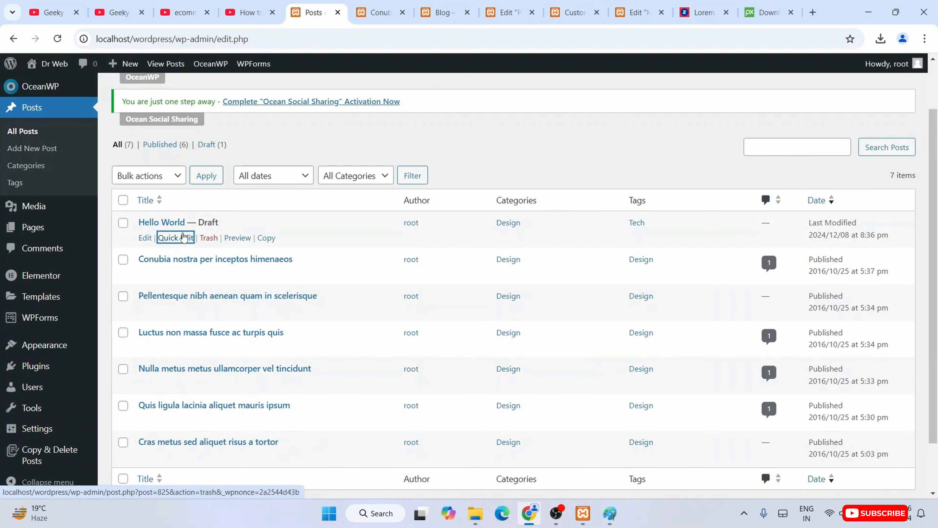
Preview the Hello World draft in a new tab placed beside the posts list and look through the whole page
{"action": "left_click", "coordinate": [236, 238]}
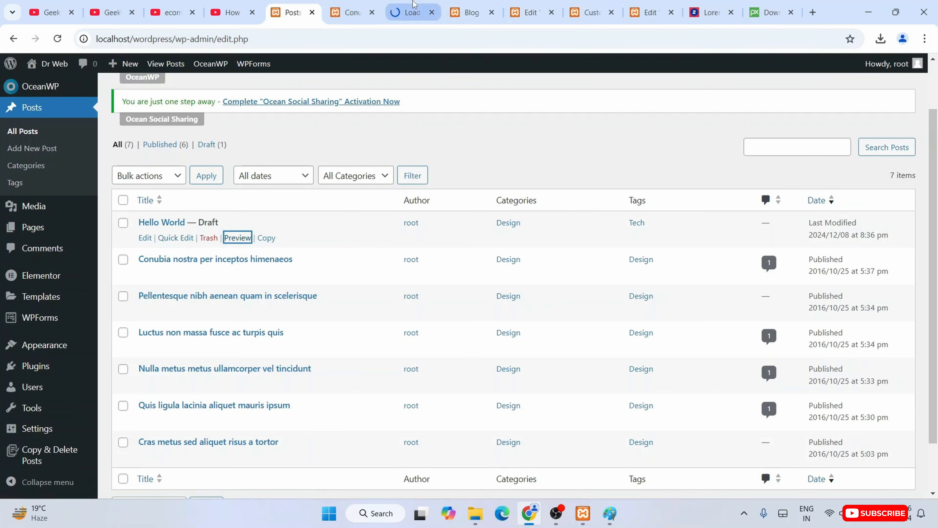
{"action": "left_click_drag", "start_coordinate": [412, 13], "coordinate": [372, 14]}
{"action": "scroll", "coordinate": [385, 248], "scroll_direction": "down", "scroll_amount": 10}
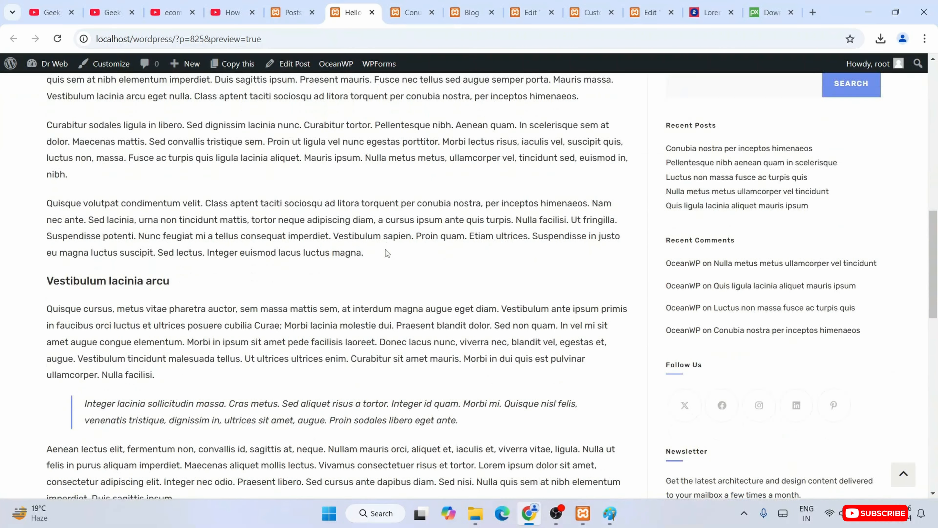
{"action": "scroll", "coordinate": [385, 249], "scroll_direction": "up", "scroll_amount": 5}
{"action": "scroll", "coordinate": [439, 271], "scroll_direction": "down", "scroll_amount": 10}
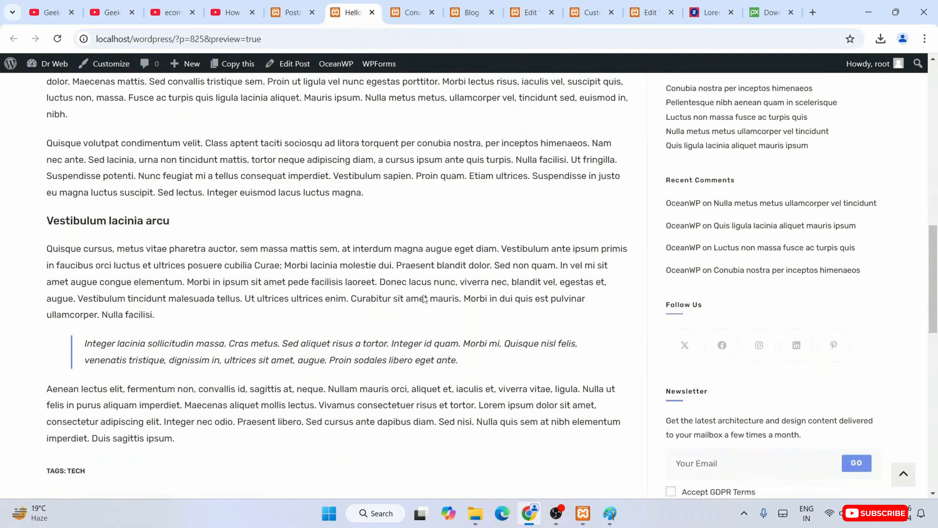
{"action": "scroll", "coordinate": [431, 277], "scroll_direction": "up", "scroll_amount": 10}
{"action": "scroll", "coordinate": [314, 305], "scroll_direction": "down", "scroll_amount": 10}
{"action": "scroll", "coordinate": [210, 212], "scroll_direction": "down", "scroll_amount": 10}
{"action": "scroll", "coordinate": [361, 335], "scroll_direction": "up", "scroll_amount": 20}
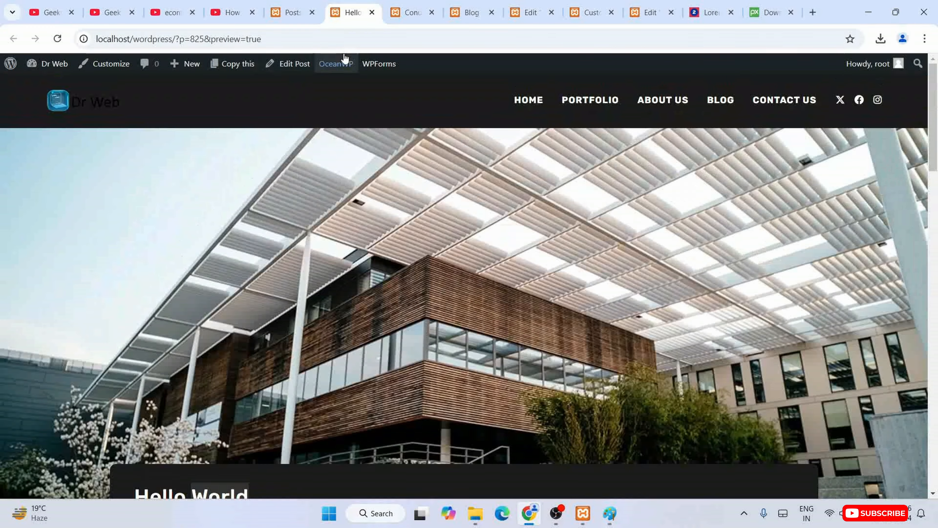
Open the Hello World post for editing and go through the block editor's welcome guide to the end
{"action": "left_click", "coordinate": [291, 63]}
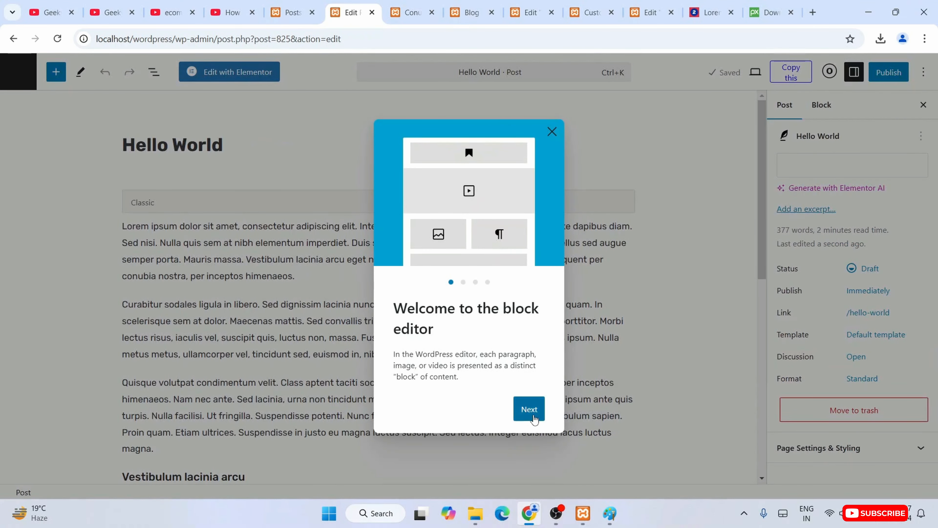
{"action": "left_click", "coordinate": [531, 410]}
{"action": "left_click", "coordinate": [533, 419]}
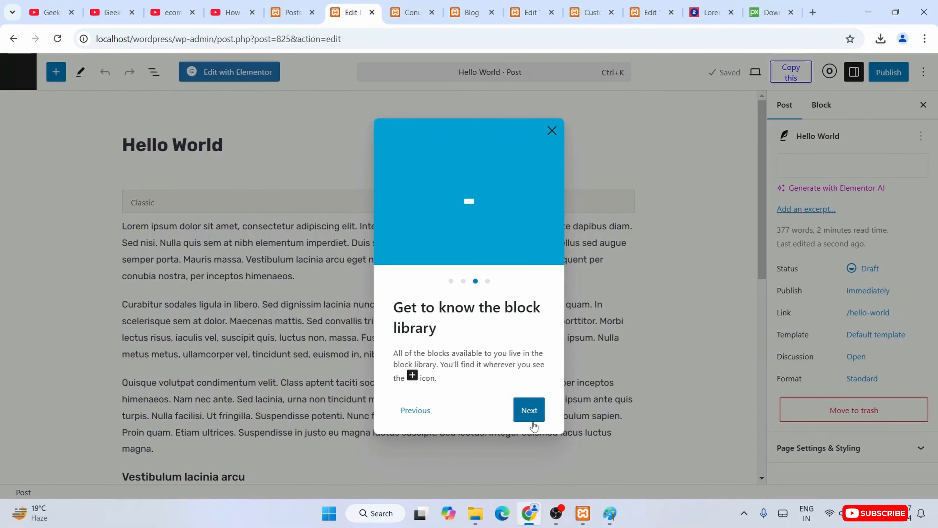
{"action": "left_click", "coordinate": [533, 421]}
{"action": "left_click", "coordinate": [536, 411]}
Select the entire body text in the Classic block of the Hello World post
{"action": "scroll", "coordinate": [454, 375], "scroll_direction": "down", "scroll_amount": 15}
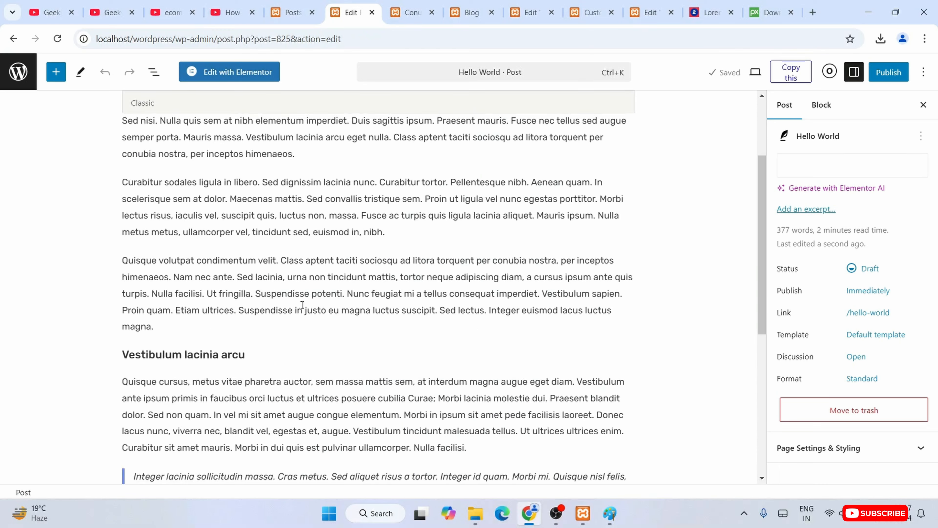
{"action": "scroll", "coordinate": [281, 222], "scroll_direction": "up", "scroll_amount": 15}
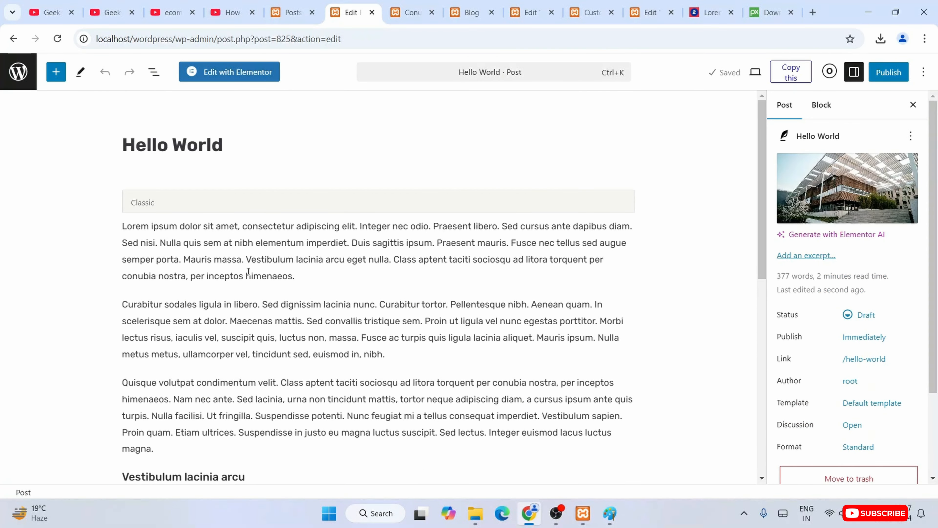
{"action": "left_click", "coordinate": [310, 294]}
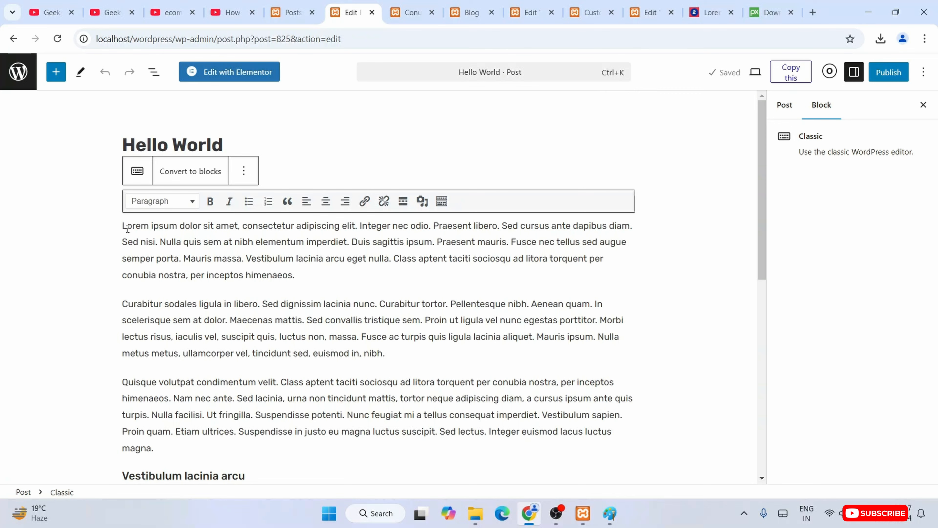
{"action": "left_click_drag", "start_coordinate": [124, 226], "coordinate": [441, 279]}
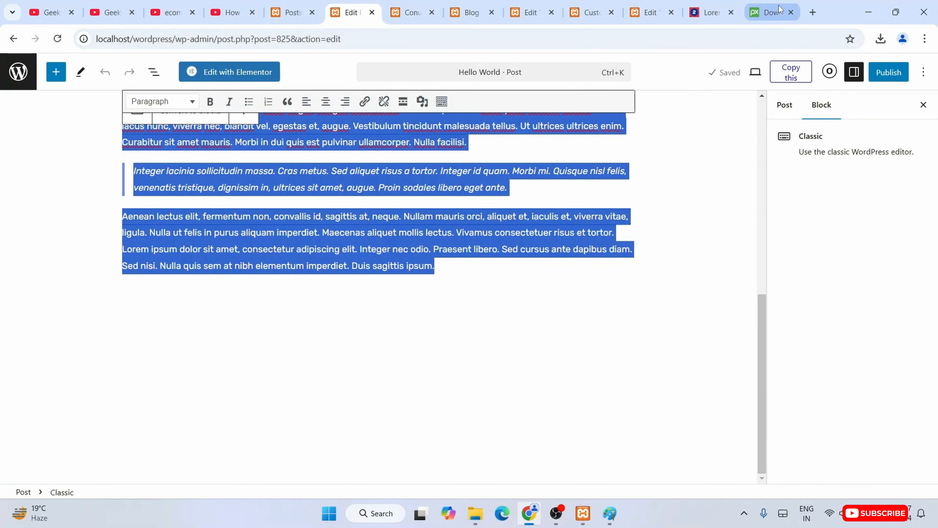
Switch to the Lorem 2 tab and copy all the text under Paragraphs in the long version
{"action": "left_click", "coordinate": [704, 12]}
{"action": "scroll", "coordinate": [543, 214], "scroll_direction": "up", "scroll_amount": 8}
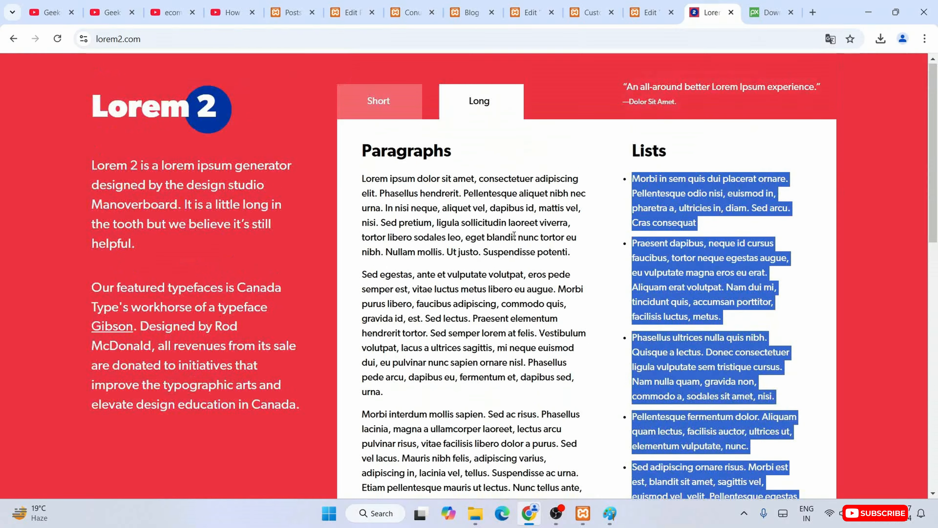
{"action": "left_click_drag", "start_coordinate": [365, 177], "coordinate": [537, 412]}
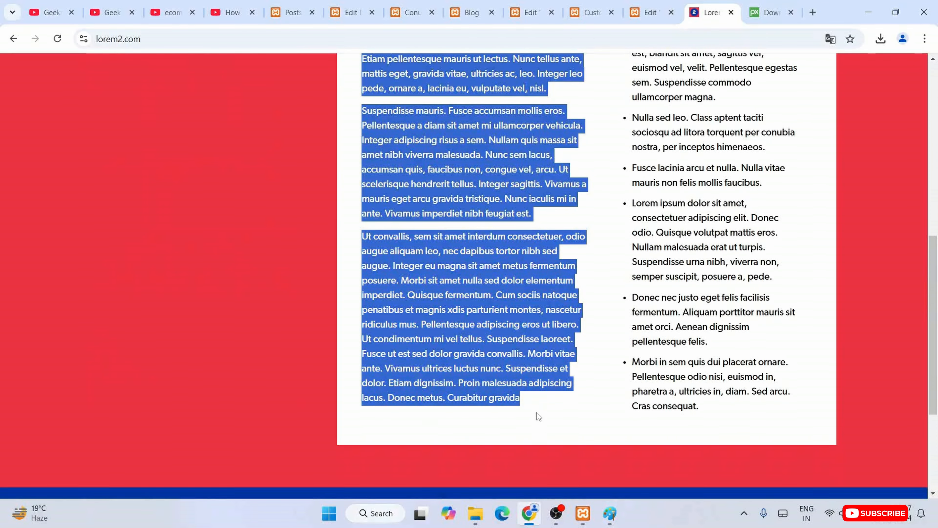
{"action": "right_click", "coordinate": [503, 296]}
{"action": "left_click", "coordinate": [525, 310]}
Return to the Hello World editor tab and replace the selected body text with the copied placeholder paragraphs
{"action": "left_click", "coordinate": [353, 14]}
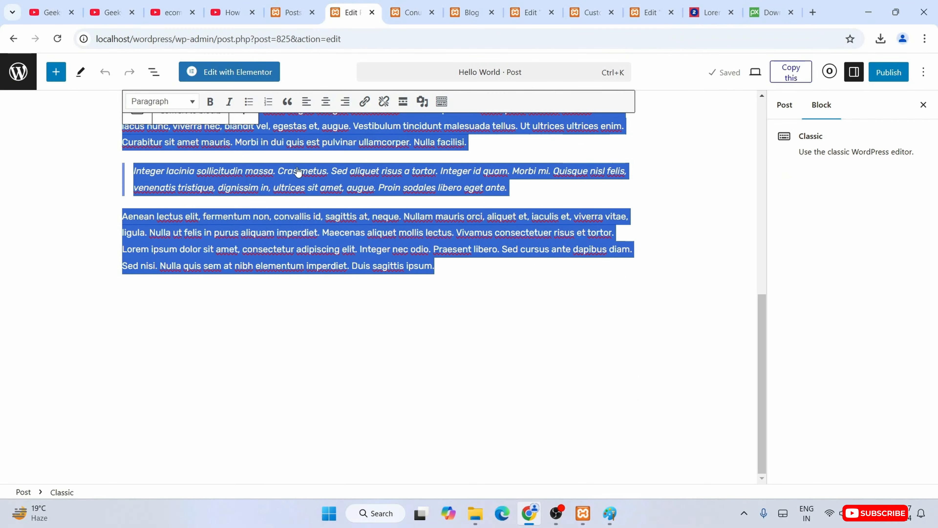
{"action": "scroll", "coordinate": [314, 384], "scroll_direction": "up", "scroll_amount": 5}
{"action": "key", "text": "ctrl+v"}
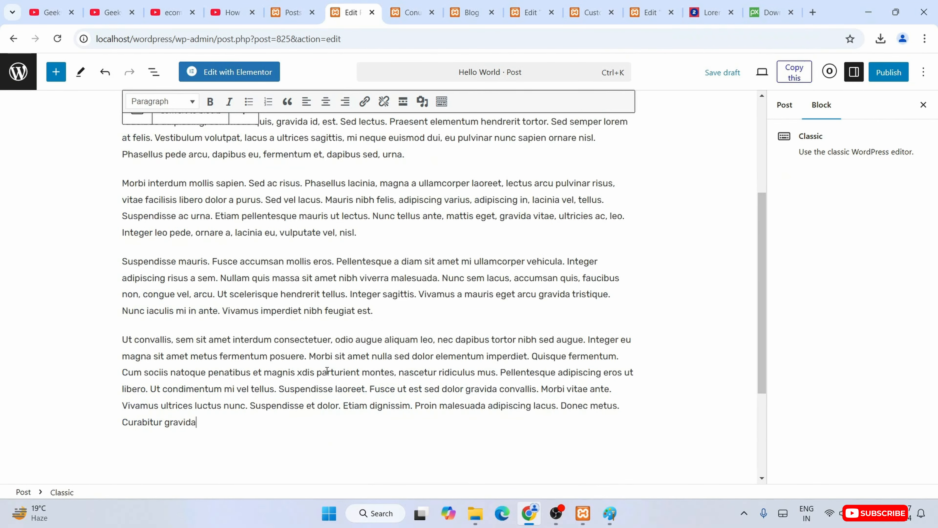
{"action": "scroll", "coordinate": [365, 320], "scroll_direction": "up", "scroll_amount": 5}
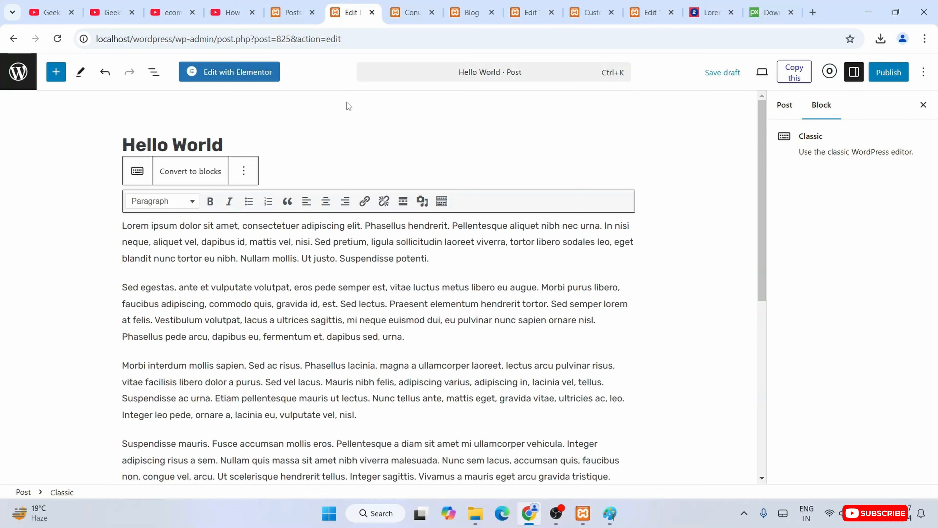
Publish the Hello World post immediately with public visibility and open its live page
{"action": "left_click", "coordinate": [895, 74]}
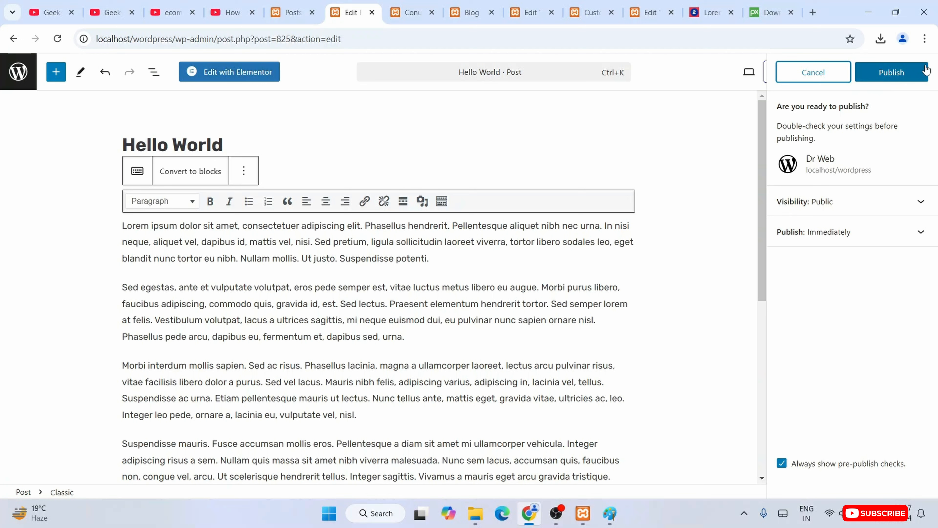
{"action": "left_click", "coordinate": [891, 74]}
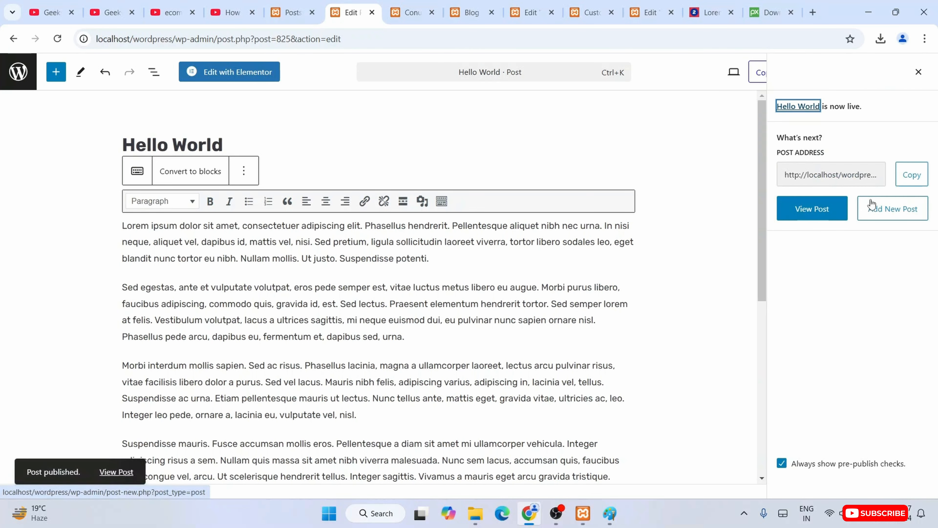
{"action": "left_click", "coordinate": [818, 209]}
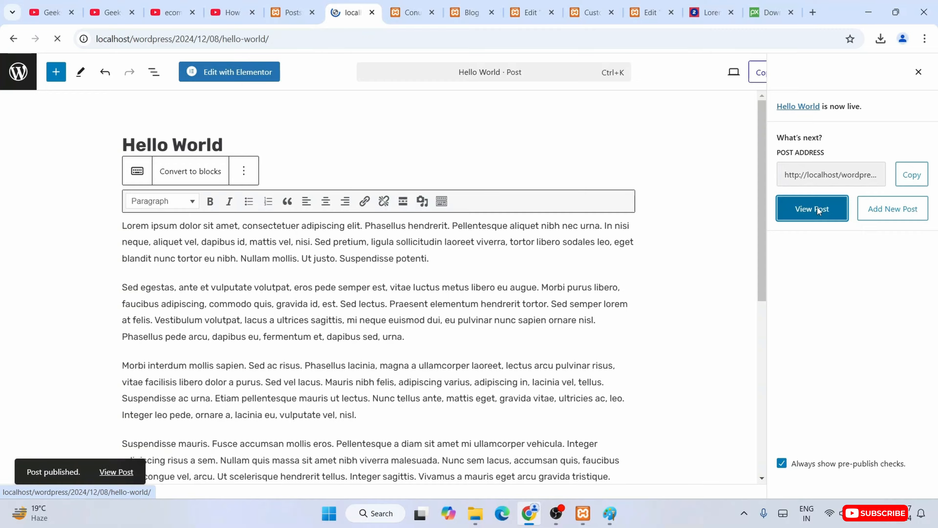
Review the header of the live Hello World post, open its author's archive page and return to the post
{"action": "scroll", "coordinate": [388, 229], "scroll_direction": "down", "scroll_amount": 5}
{"action": "scroll", "coordinate": [390, 229], "scroll_direction": "down", "scroll_amount": 3}
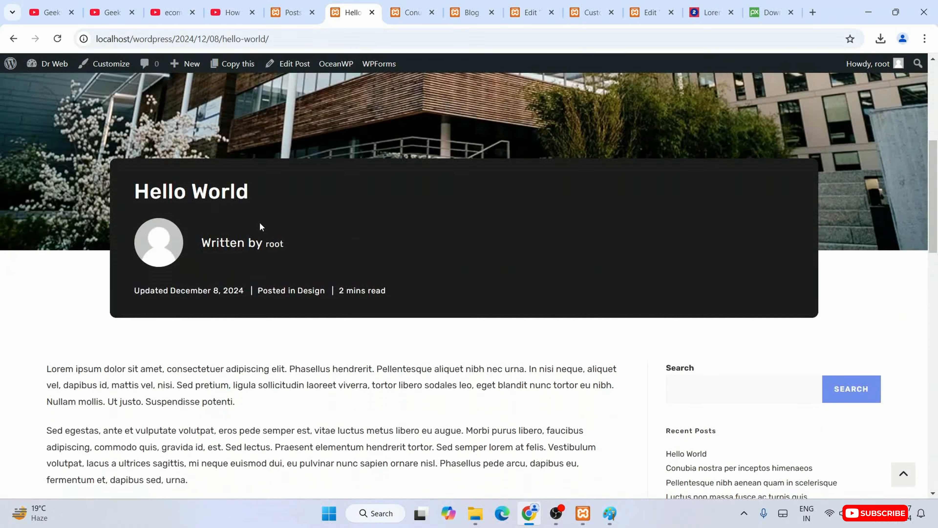
{"action": "scroll", "coordinate": [448, 222], "scroll_direction": "down", "scroll_amount": 5}
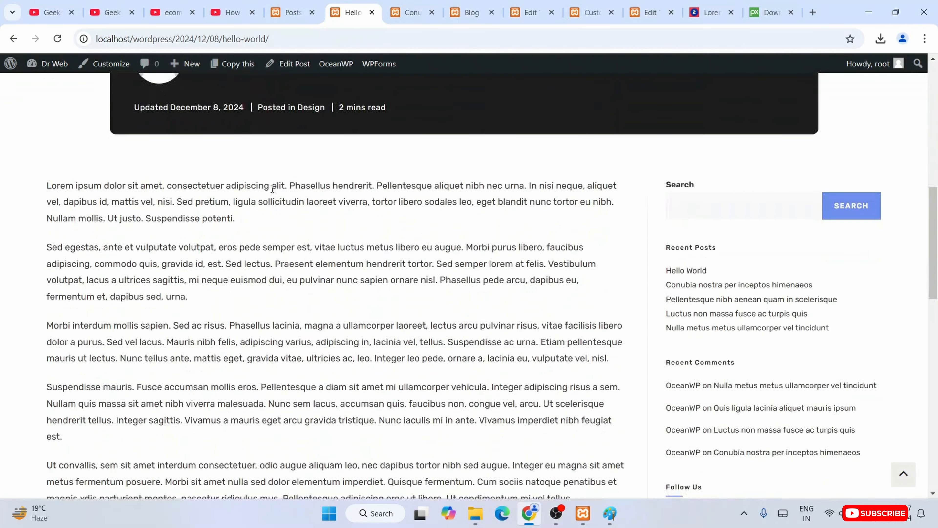
{"action": "scroll", "coordinate": [312, 196], "scroll_direction": "up", "scroll_amount": 3}
{"action": "left_click", "coordinate": [272, 186]}
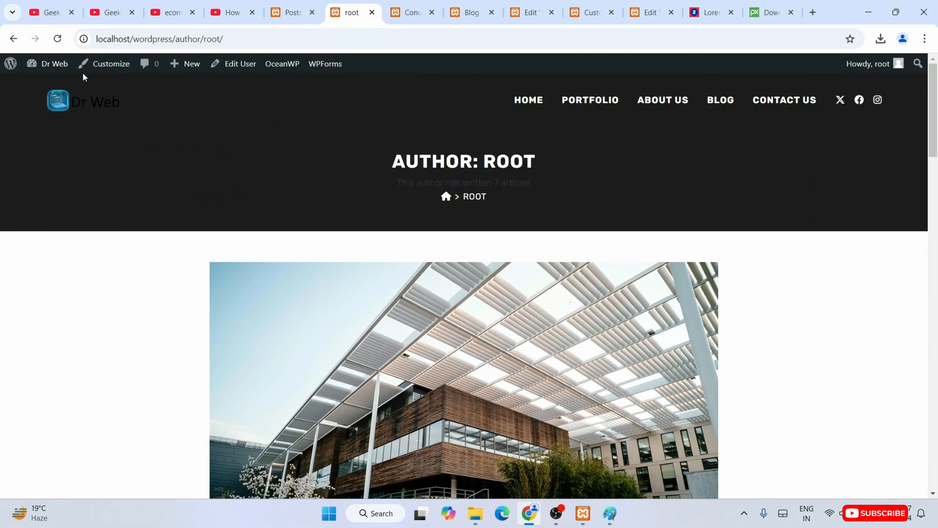
{"action": "scroll", "coordinate": [238, 193], "scroll_direction": "down", "scroll_amount": 3}
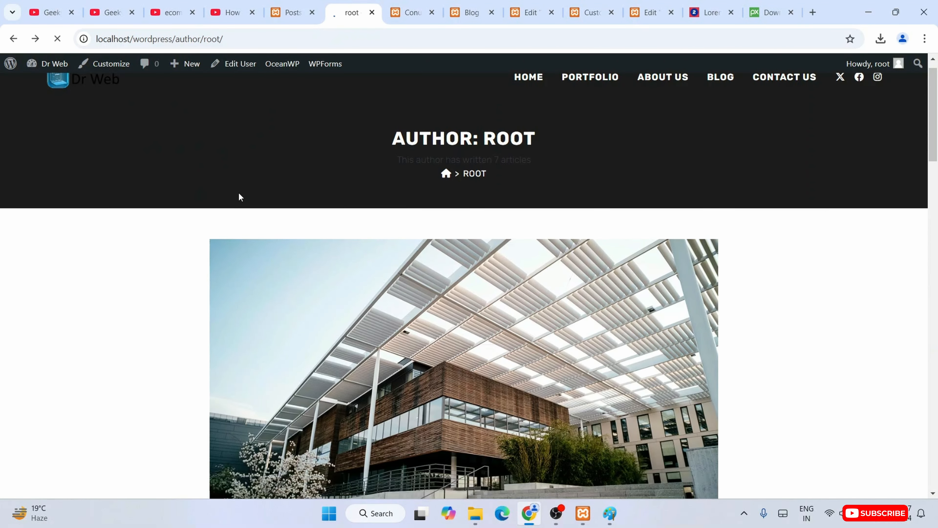
{"action": "left_click", "coordinate": [238, 194]}
Look through the live Hello World post's body text, header image, related posts and sidebar
{"action": "scroll", "coordinate": [238, 197], "scroll_direction": "down", "scroll_amount": 8}
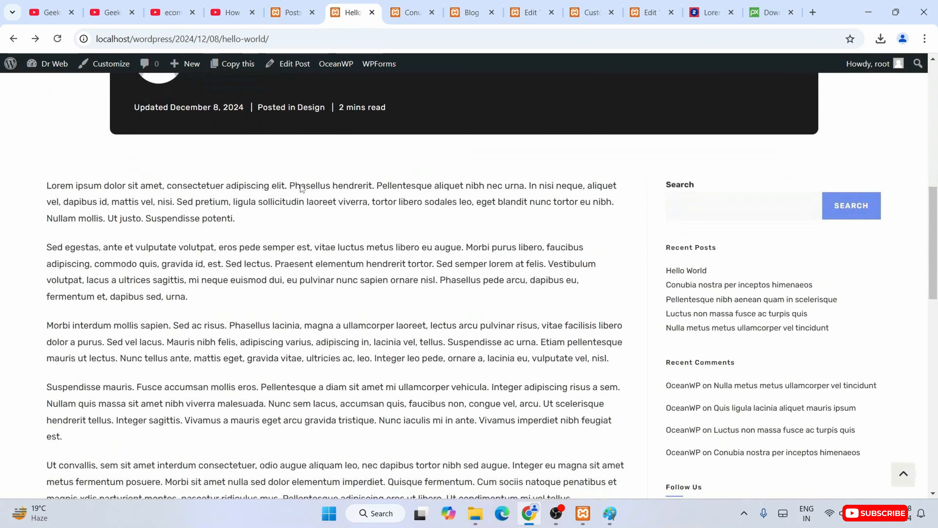
{"action": "scroll", "coordinate": [137, 186], "scroll_direction": "down", "scroll_amount": 7}
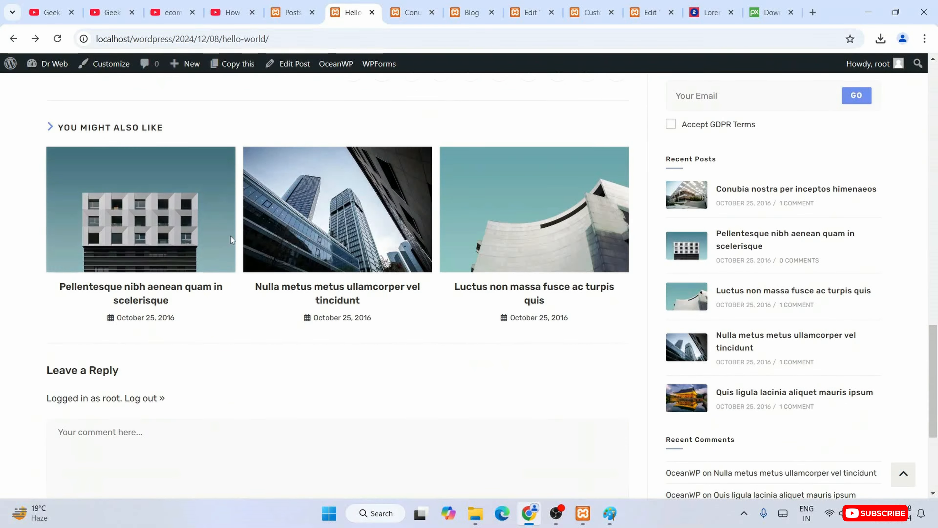
{"action": "scroll", "coordinate": [625, 245], "scroll_direction": "up", "scroll_amount": 16}
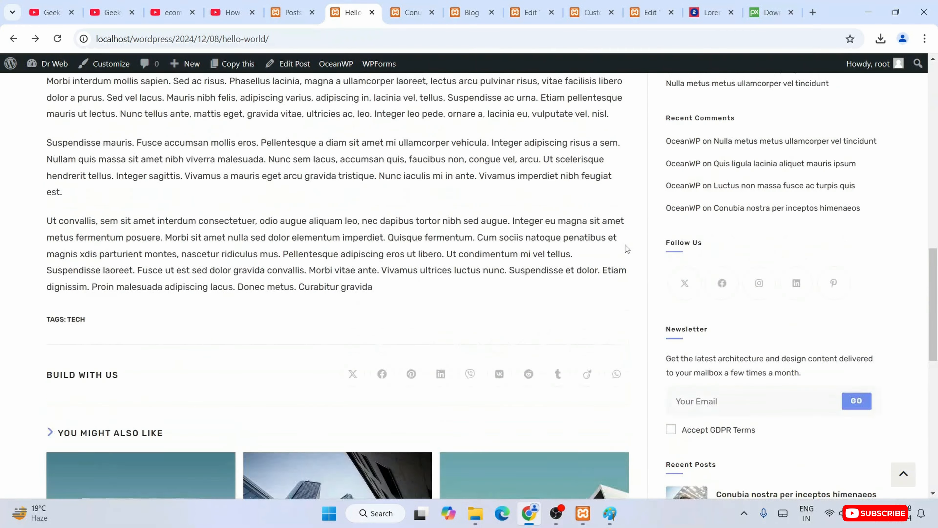
{"action": "scroll", "coordinate": [306, 218], "scroll_direction": "up", "scroll_amount": 10}
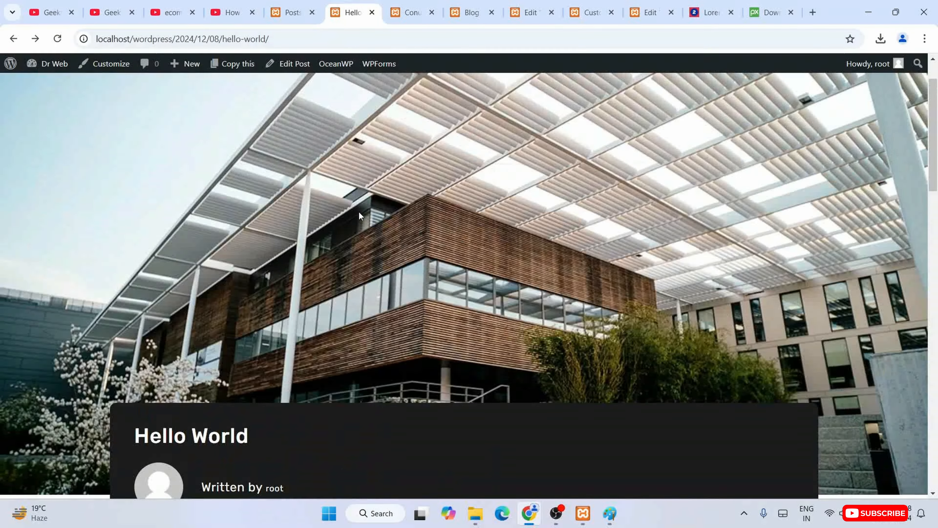
{"action": "scroll", "coordinate": [189, 180], "scroll_direction": "down", "scroll_amount": 8}
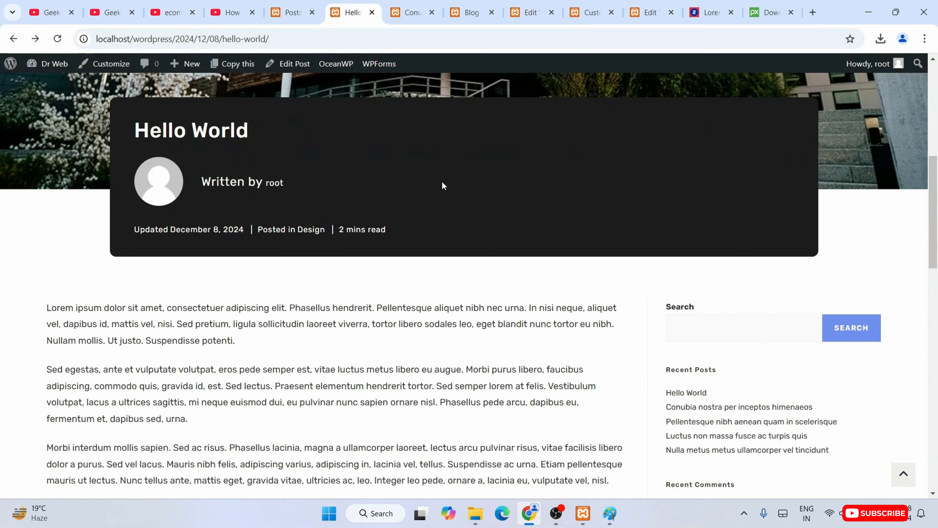
{"action": "scroll", "coordinate": [457, 200], "scroll_direction": "down", "scroll_amount": 6}
{"action": "scroll", "coordinate": [473, 202], "scroll_direction": "down", "scroll_amount": 10}
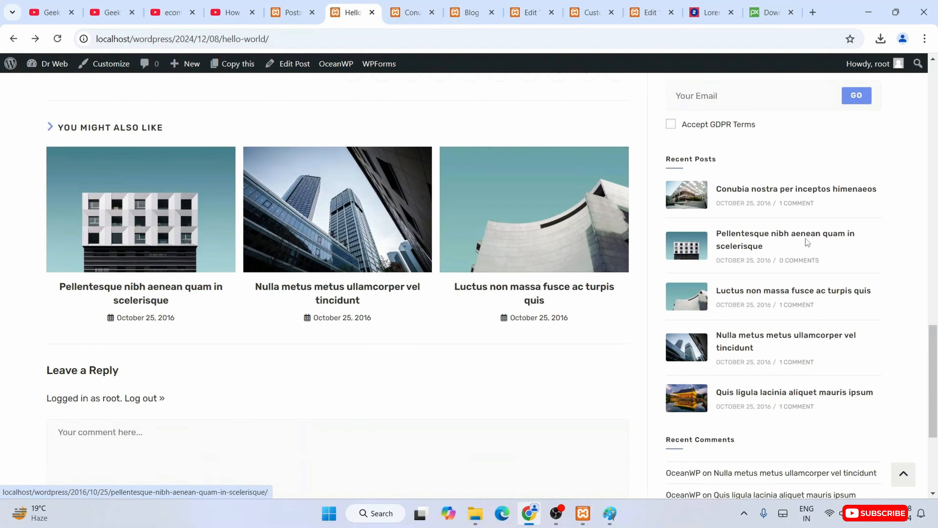
Open the Conubia nostra per inceptos himenaeos post from Recent Posts, reopen Hello World from its sidebar and check the title area
{"action": "left_click", "coordinate": [798, 192]}
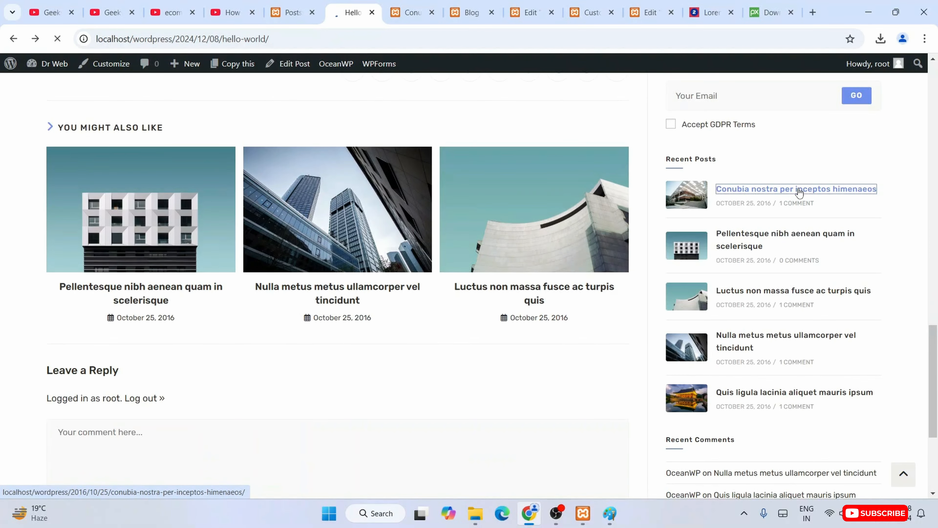
{"action": "scroll", "coordinate": [836, 232], "scroll_direction": "down", "scroll_amount": 6}
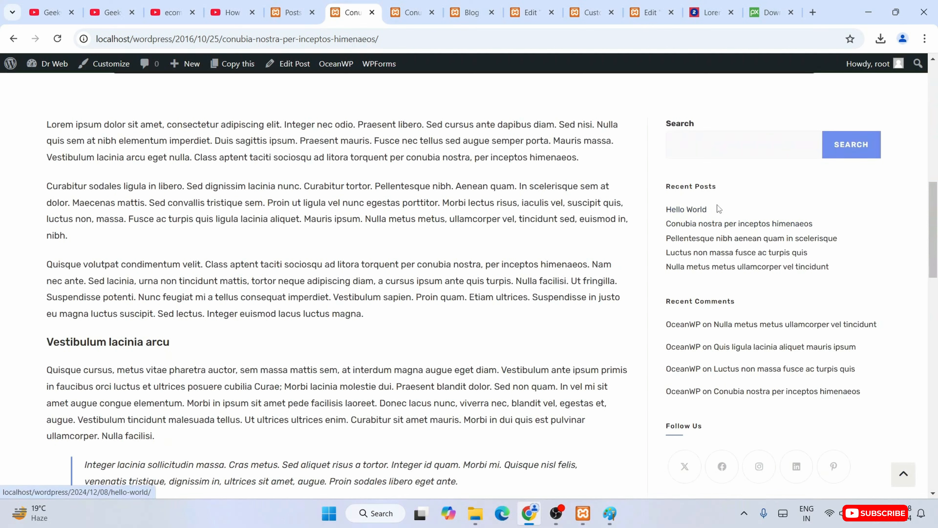
{"action": "left_click", "coordinate": [685, 212]}
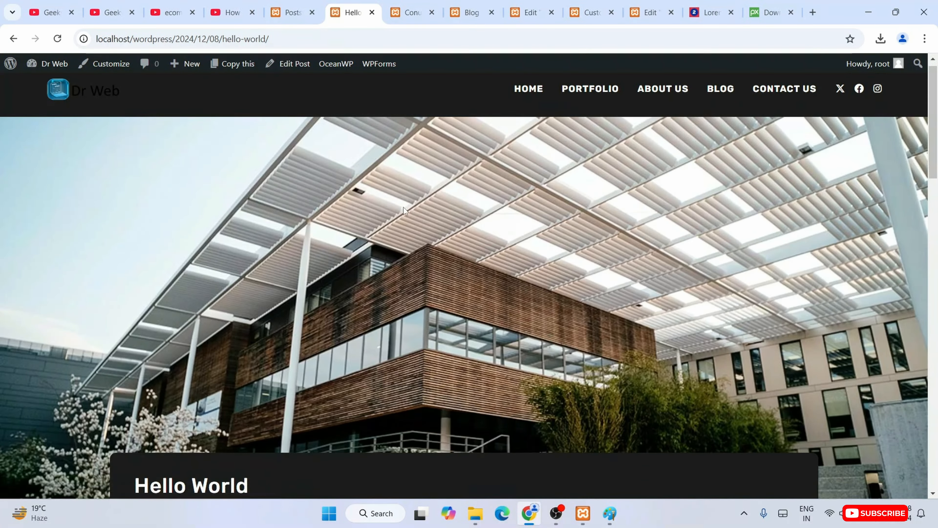
{"action": "scroll", "coordinate": [403, 206], "scroll_direction": "down", "scroll_amount": 5}
{"action": "left_click_drag", "start_coordinate": [135, 192], "coordinate": [312, 201]}
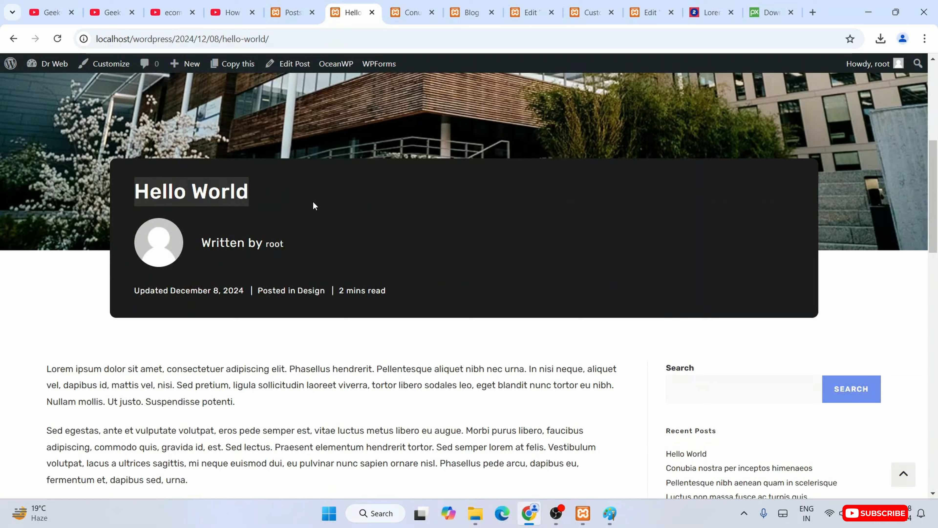
{"action": "left_click", "coordinate": [296, 233]}
{"action": "scroll", "coordinate": [351, 237], "scroll_direction": "down", "scroll_amount": 5}
{"action": "scroll", "coordinate": [351, 236], "scroll_direction": "up", "scroll_amount": 11}
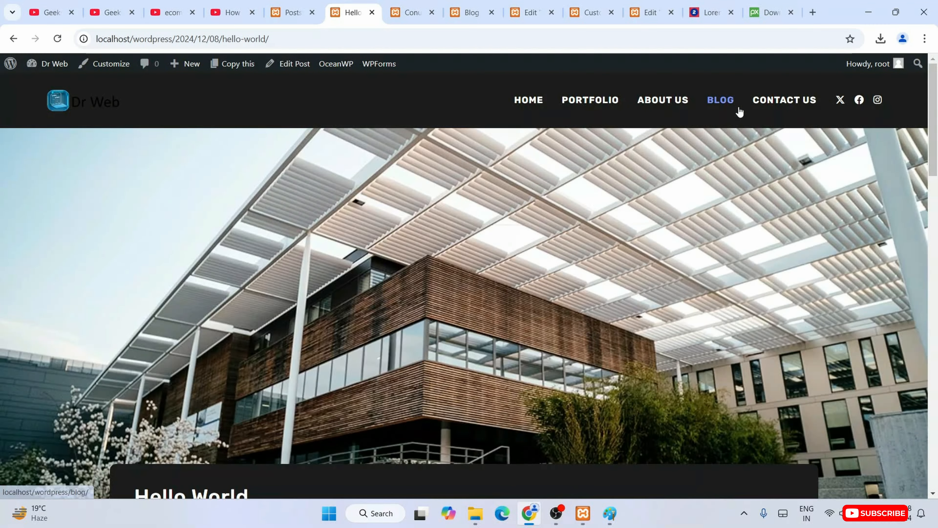
Open the site's Blog page and check the Hello World entry with its date, excerpt and neighbouring post
{"action": "left_click", "coordinate": [719, 100]}
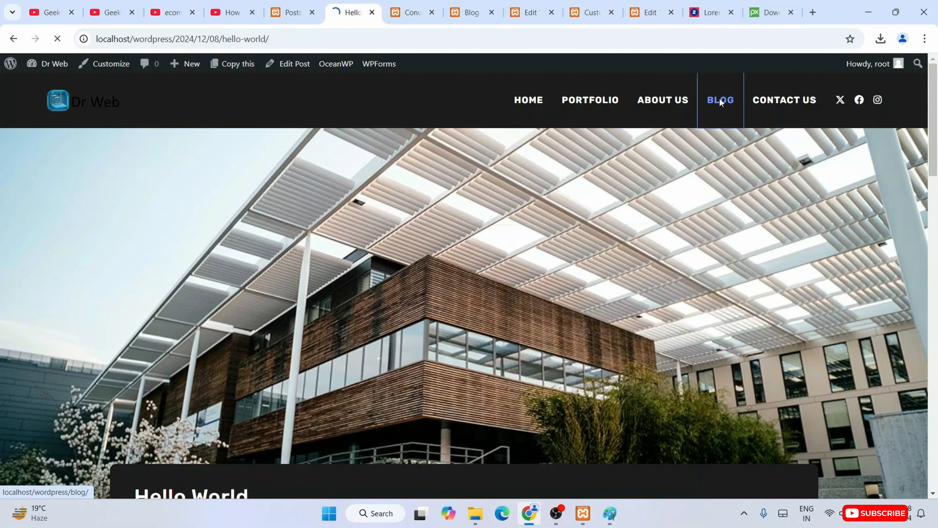
{"action": "scroll", "coordinate": [735, 135], "scroll_direction": "down", "scroll_amount": 10}
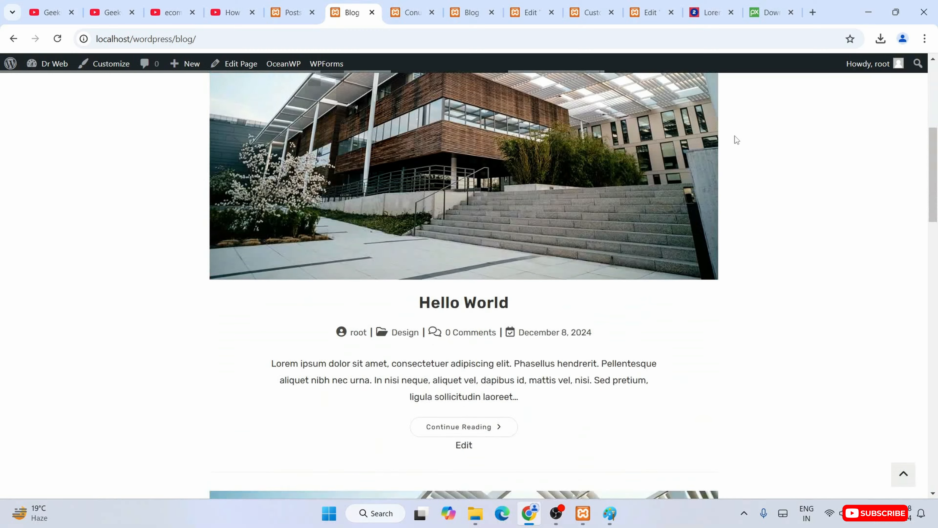
{"action": "scroll", "coordinate": [734, 136], "scroll_direction": "down", "scroll_amount": 3}
{"action": "left_click_drag", "start_coordinate": [467, 181], "coordinate": [514, 216]}
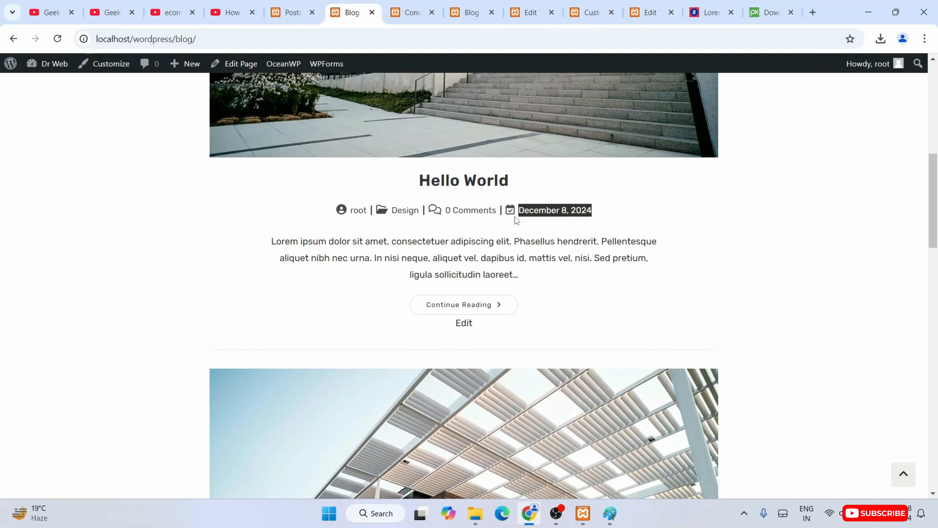
{"action": "left_click", "coordinate": [638, 214]}
{"action": "scroll", "coordinate": [638, 214], "scroll_direction": "up", "scroll_amount": 5}
{"action": "scroll", "coordinate": [583, 252], "scroll_direction": "down", "scroll_amount": 10}
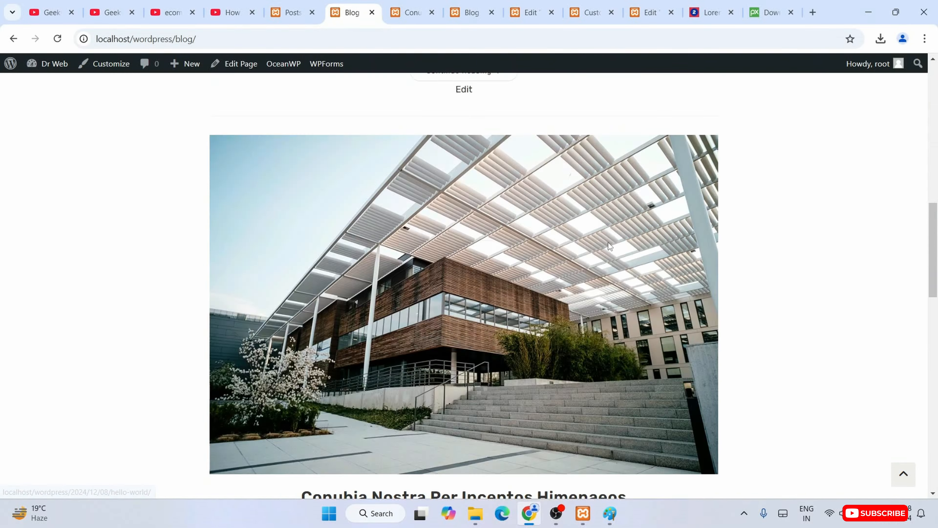
{"action": "scroll", "coordinate": [773, 239], "scroll_direction": "up", "scroll_amount": 15}
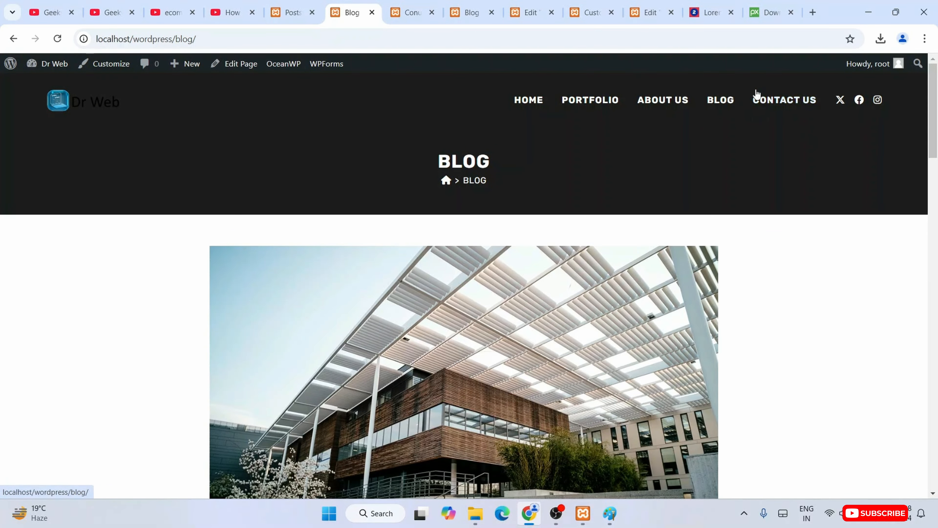
Go to the site's Contact Us page, look over its sections and open the page for editing in Elementor
{"action": "left_click", "coordinate": [790, 102]}
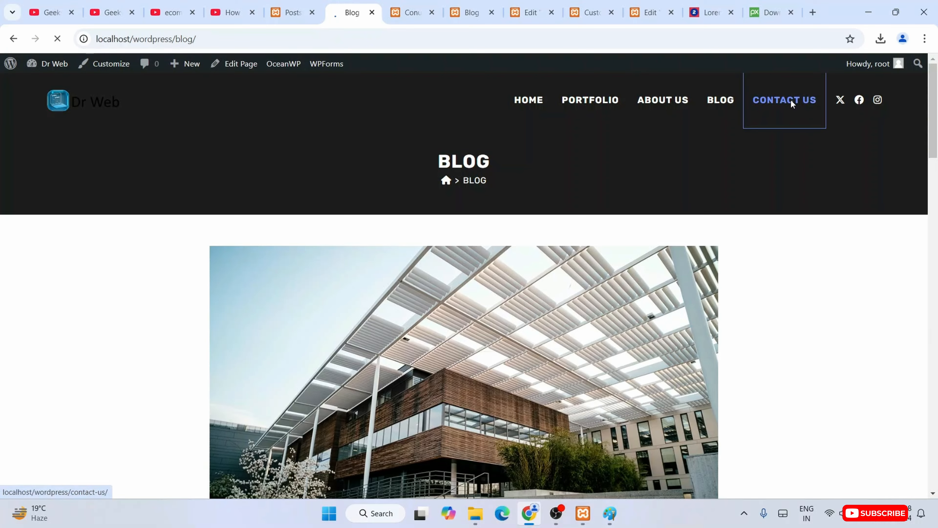
{"action": "scroll", "coordinate": [722, 242], "scroll_direction": "down", "scroll_amount": 10}
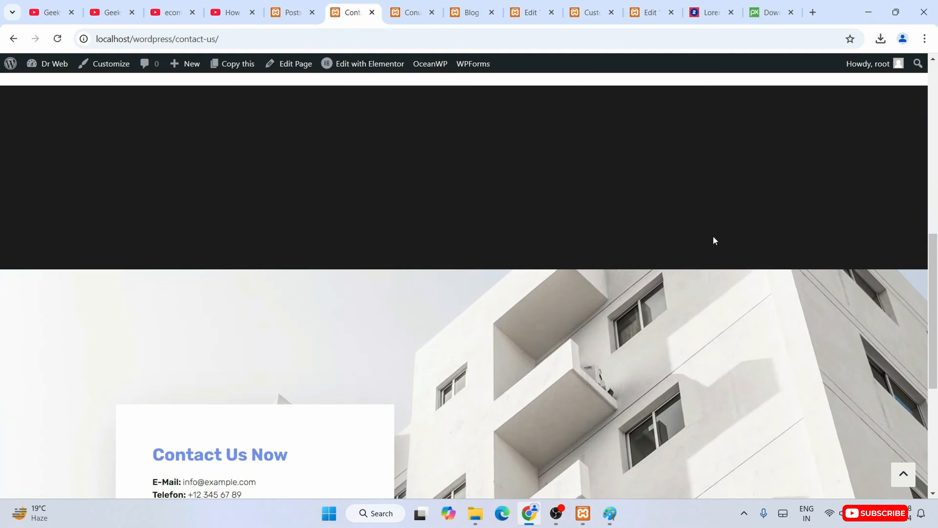
{"action": "scroll", "coordinate": [679, 238], "scroll_direction": "up", "scroll_amount": 3}
{"action": "mouse_move", "coordinate": [373, 64]}
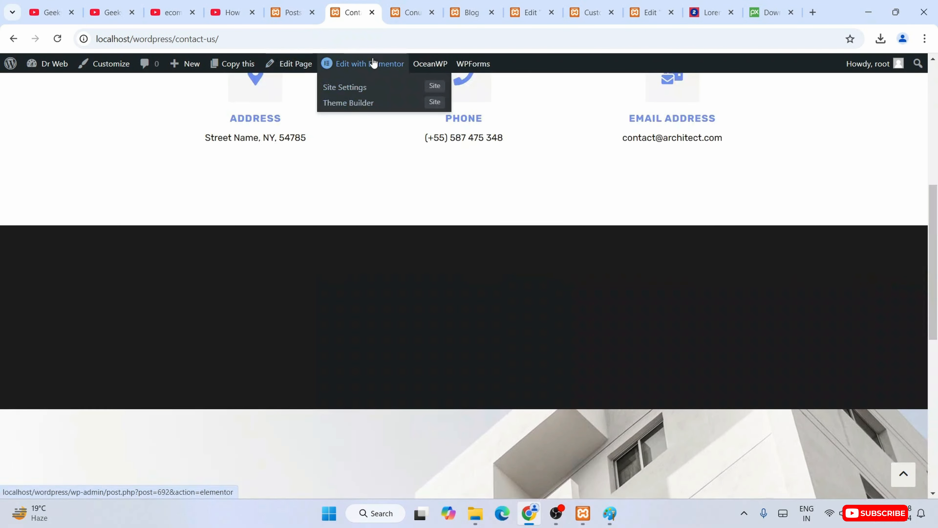
{"action": "scroll", "coordinate": [537, 203], "scroll_direction": "down", "scroll_amount": 5}
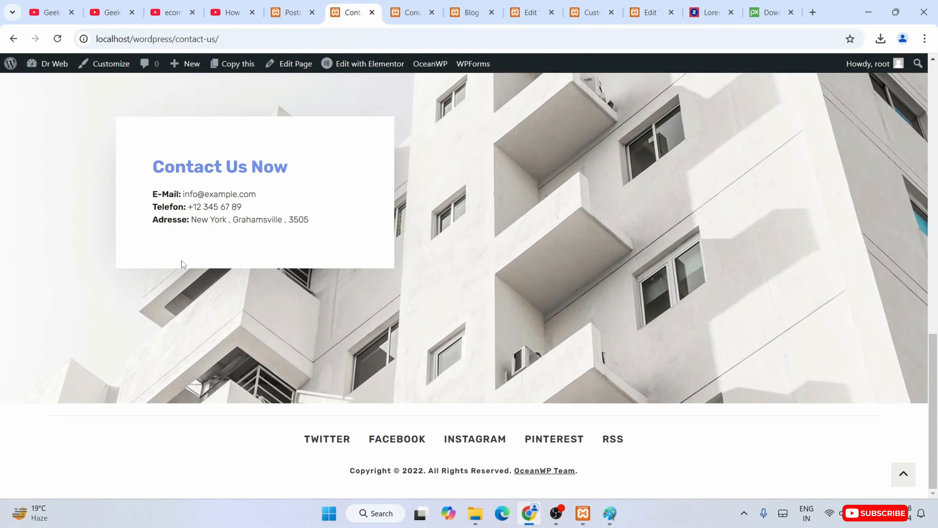
{"action": "scroll", "coordinate": [376, 200], "scroll_direction": "up", "scroll_amount": 5}
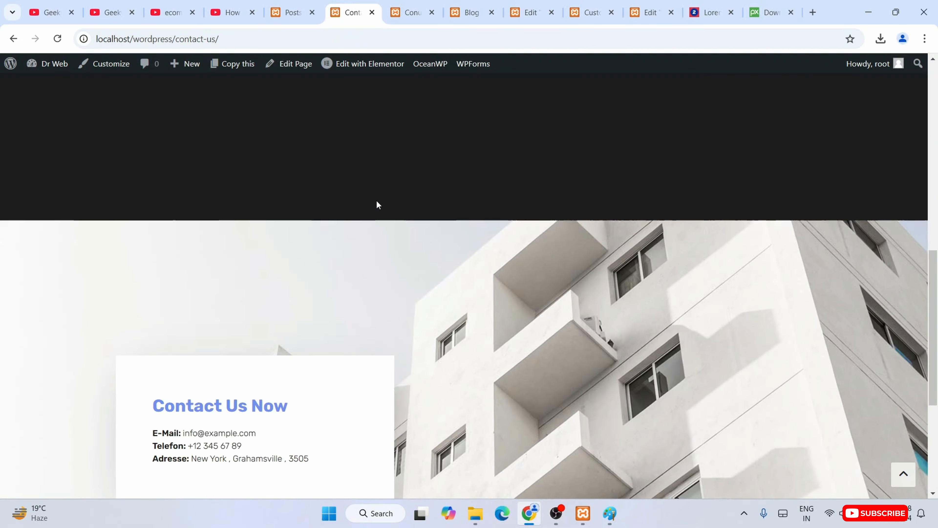
{"action": "left_click", "coordinate": [373, 69]}
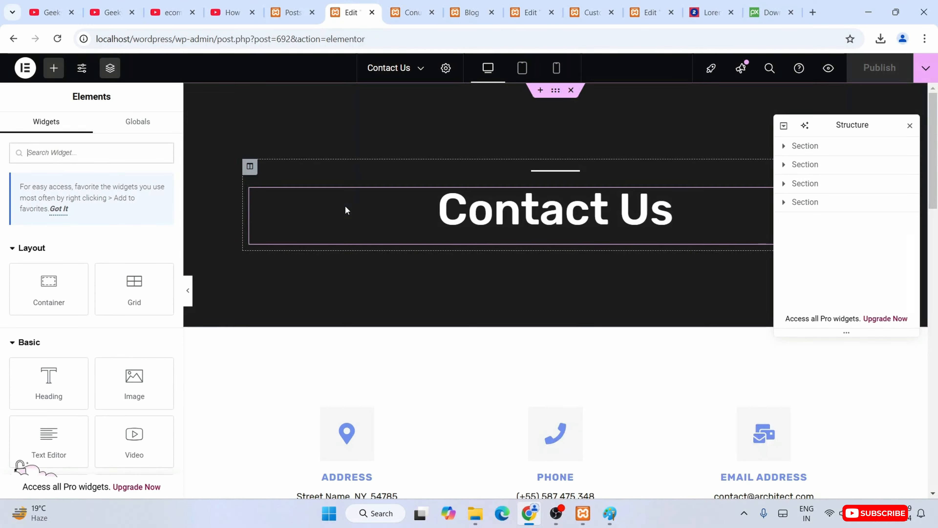
Replace the description of the Address icon box with "India, Mumbai"
{"action": "scroll", "coordinate": [621, 222], "scroll_direction": "down", "scroll_amount": 8}
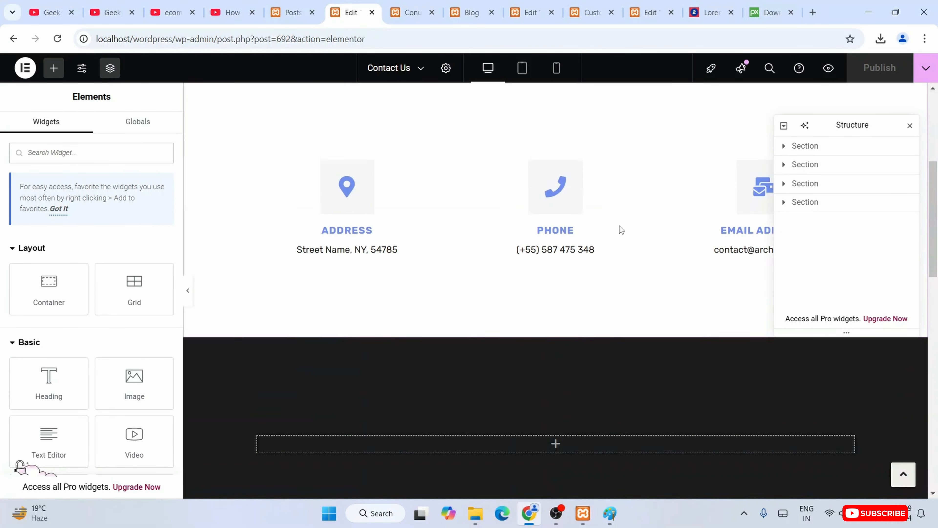
{"action": "left_click", "coordinate": [438, 110]}
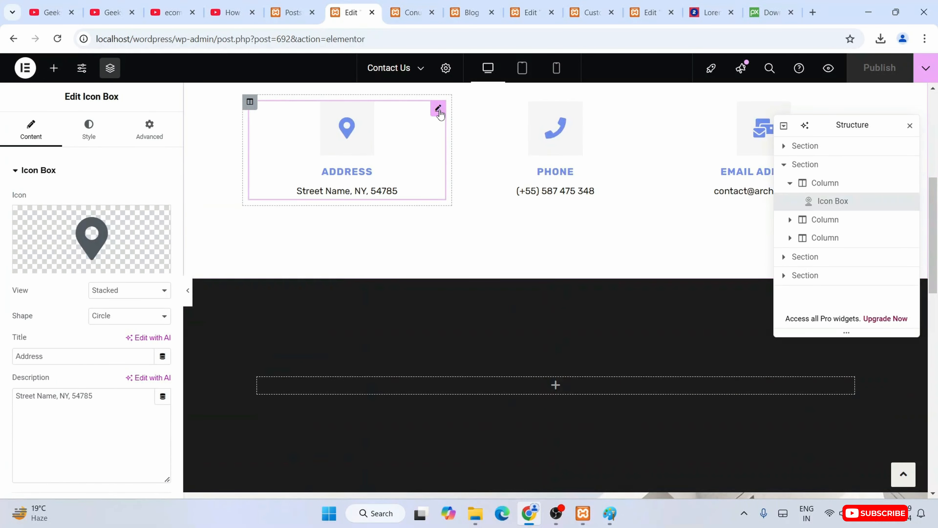
{"action": "mouse_move", "coordinate": [124, 236]}
{"action": "left_click", "coordinate": [356, 173]}
{"action": "left_click_drag", "start_coordinate": [417, 190], "coordinate": [303, 190]}
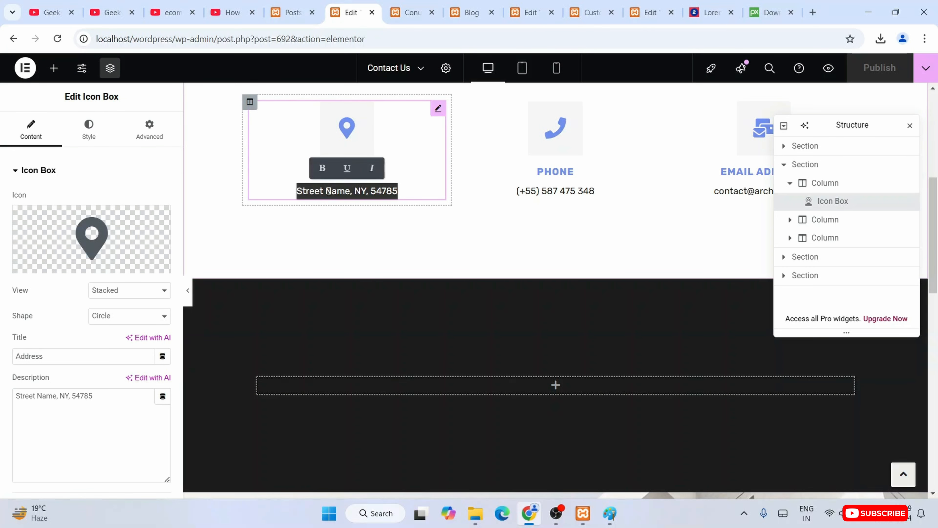
{"action": "type", "text": "India"}
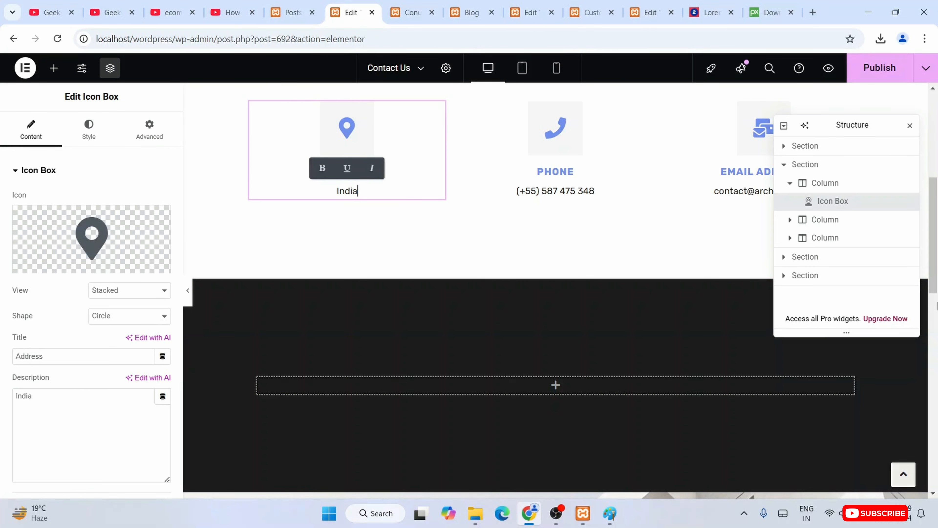
{"action": "type", "text": ", Mumbai"}
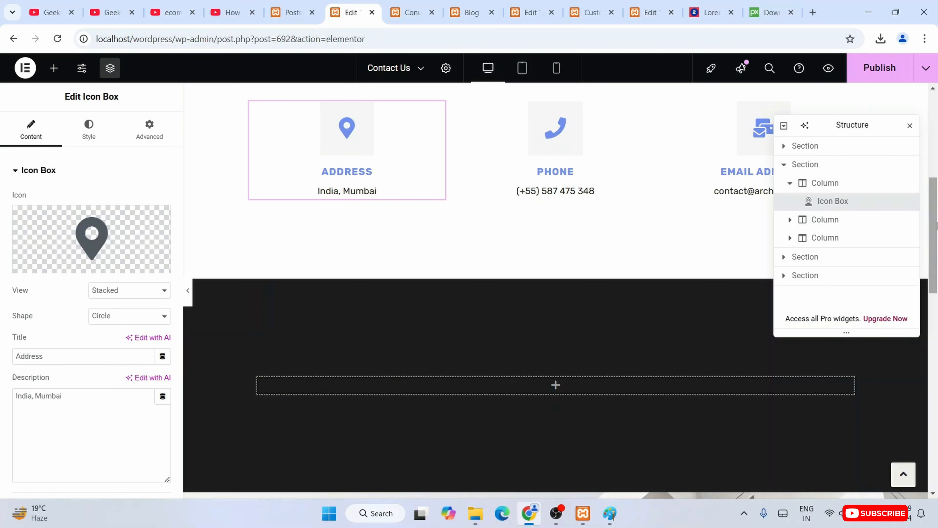
Open the Phone icon box, inspect its number and look over the rest of the Contact Us page
{"action": "left_click", "coordinate": [587, 191]}
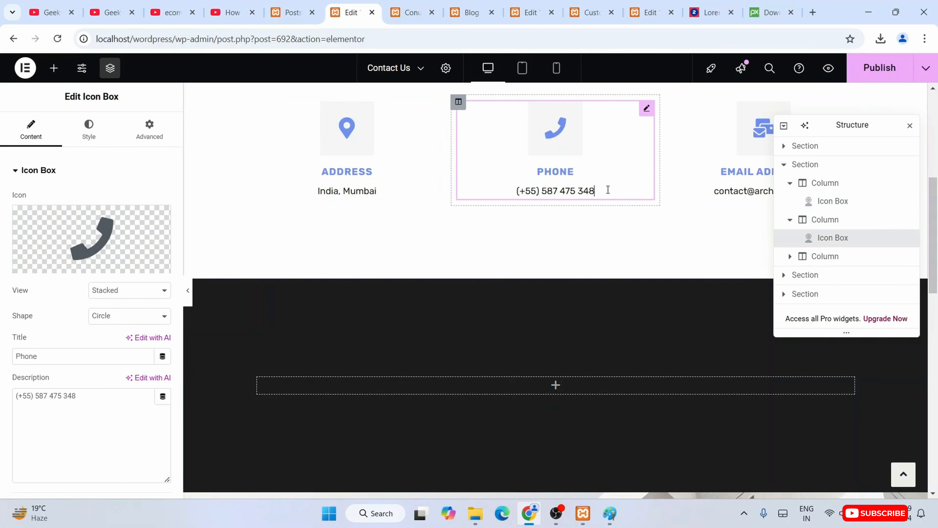
{"action": "left_click_drag", "start_coordinate": [607, 191], "coordinate": [544, 190]}
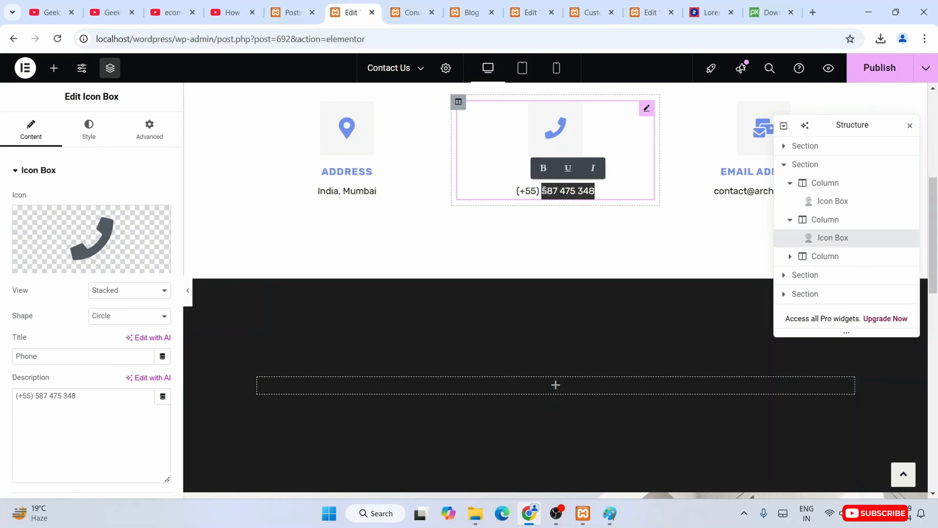
{"action": "left_click", "coordinate": [574, 257]}
{"action": "scroll", "coordinate": [574, 256], "scroll_direction": "down", "scroll_amount": 15}
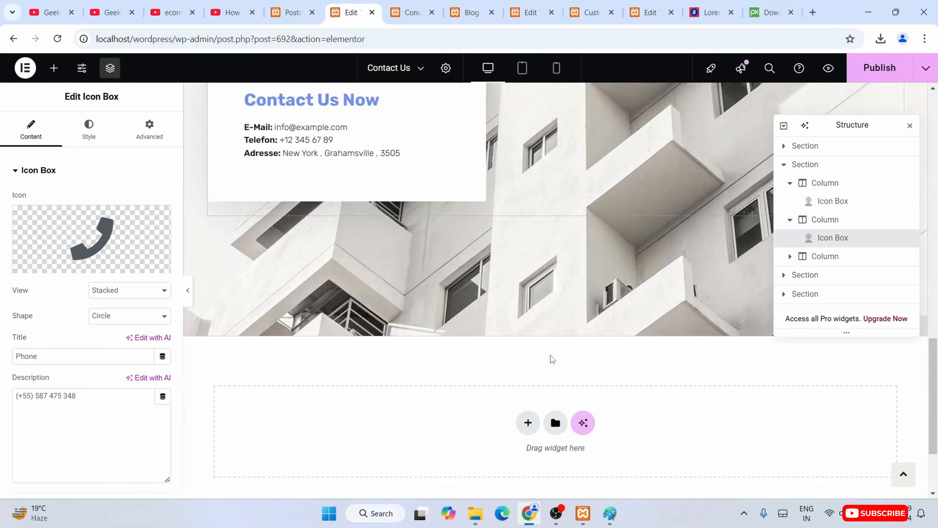
{"action": "scroll", "coordinate": [552, 399], "scroll_direction": "up", "scroll_amount": 15}
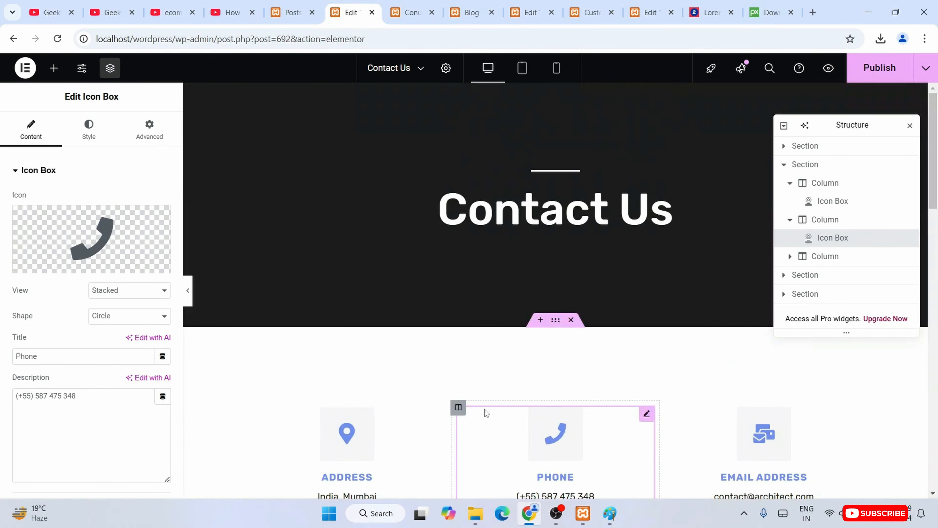
Open the live Dr Web site from the WordPress dashboard and look over the home page's sections down to the footer
{"action": "left_click", "coordinate": [292, 13]}
{"action": "mouse_move", "coordinate": [54, 70]}
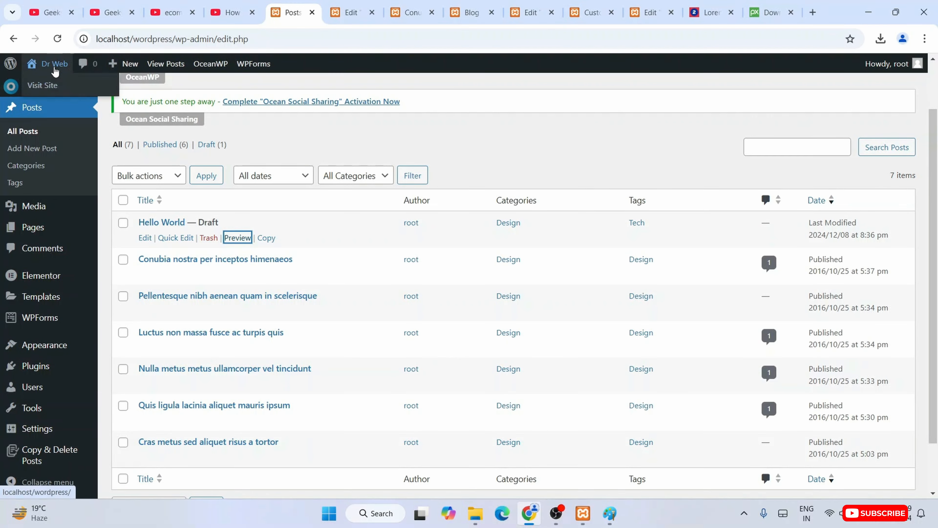
{"action": "left_click", "coordinate": [43, 85]}
{"action": "scroll", "coordinate": [262, 199], "scroll_direction": "down", "scroll_amount": 15}
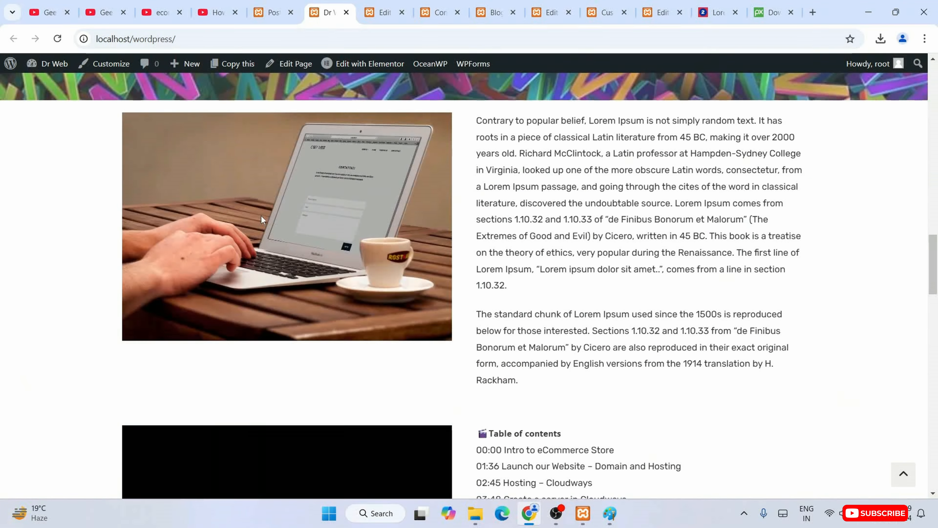
{"action": "scroll", "coordinate": [262, 229], "scroll_direction": "down", "scroll_amount": 15}
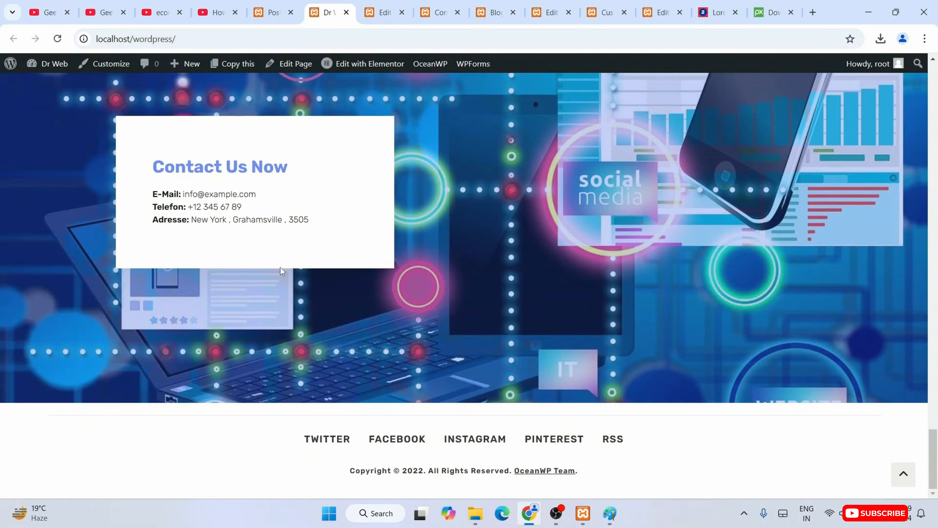
{"action": "scroll", "coordinate": [283, 274], "scroll_direction": "up", "scroll_amount": 10}
{"action": "scroll", "coordinate": [285, 281], "scroll_direction": "up", "scroll_amount": 10}
{"action": "scroll", "coordinate": [369, 260], "scroll_direction": "down", "scroll_amount": 5}
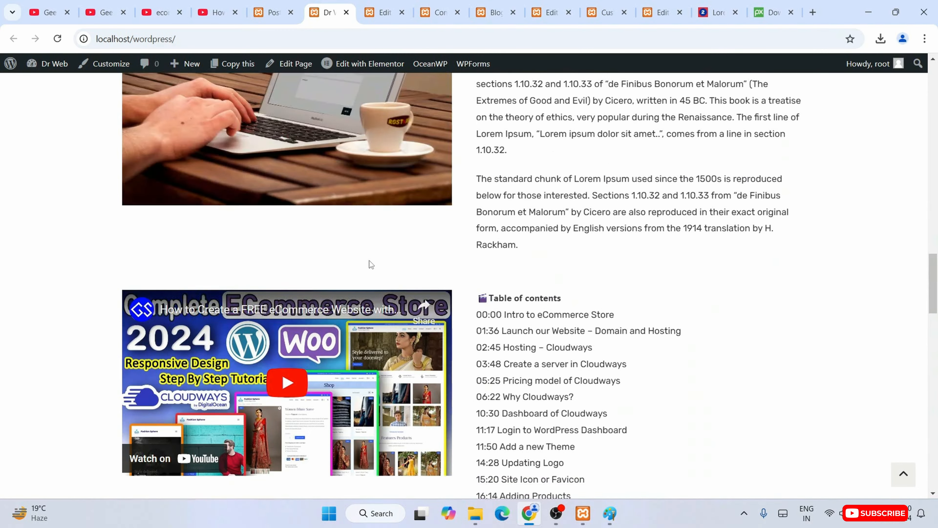
{"action": "scroll", "coordinate": [365, 282], "scroll_direction": "up", "scroll_amount": 3}
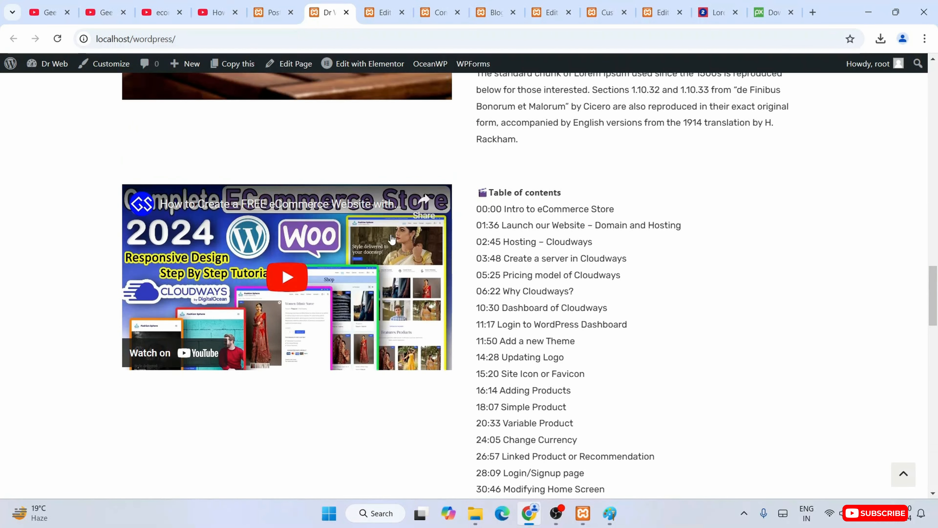
Play the embedded eCommerce tutorial video on the home page and lower its volume
{"action": "left_click", "coordinate": [304, 276]}
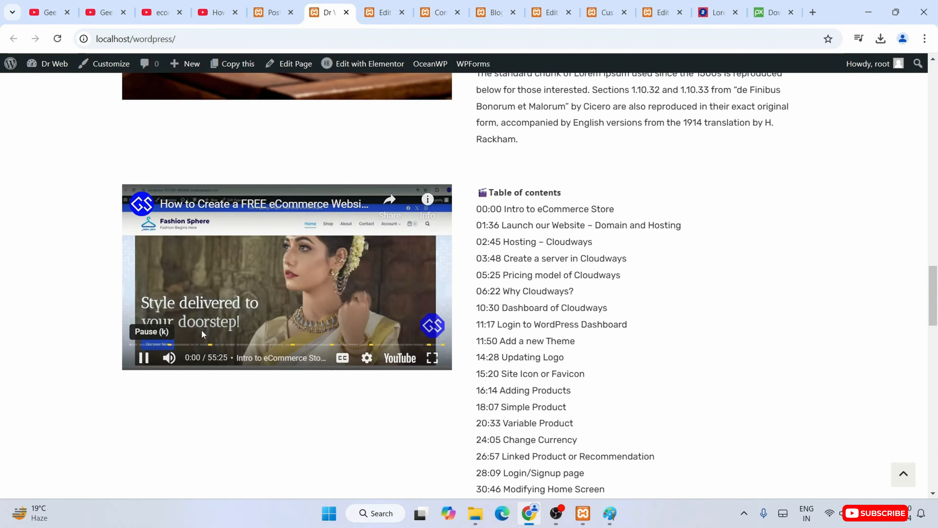
{"action": "mouse_move", "coordinate": [179, 359]}
{"action": "left_click_drag", "start_coordinate": [190, 359], "coordinate": [185, 359]}
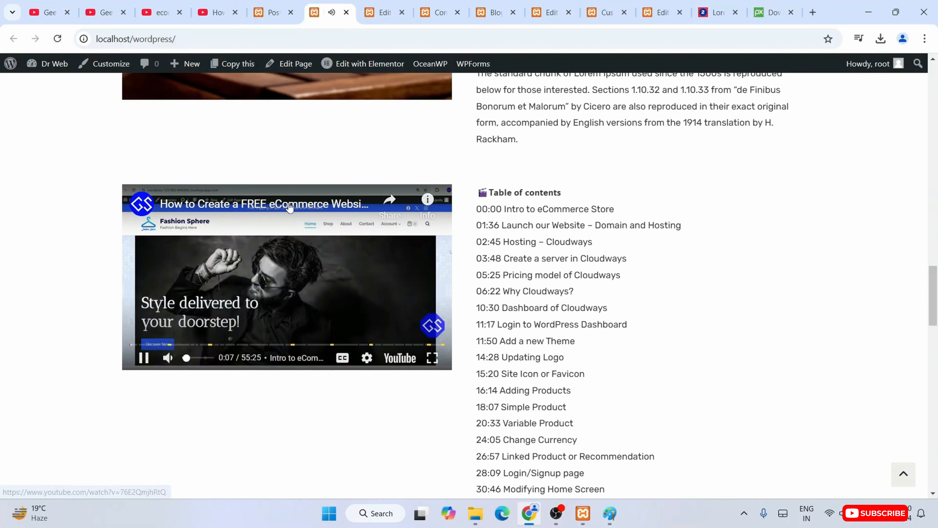
Review the whole home page again, from the contact section to the Dr Web hero banner and the table of contents
{"action": "scroll", "coordinate": [646, 301], "scroll_direction": "down", "scroll_amount": 15}
{"action": "scroll", "coordinate": [607, 309], "scroll_direction": "down", "scroll_amount": 5}
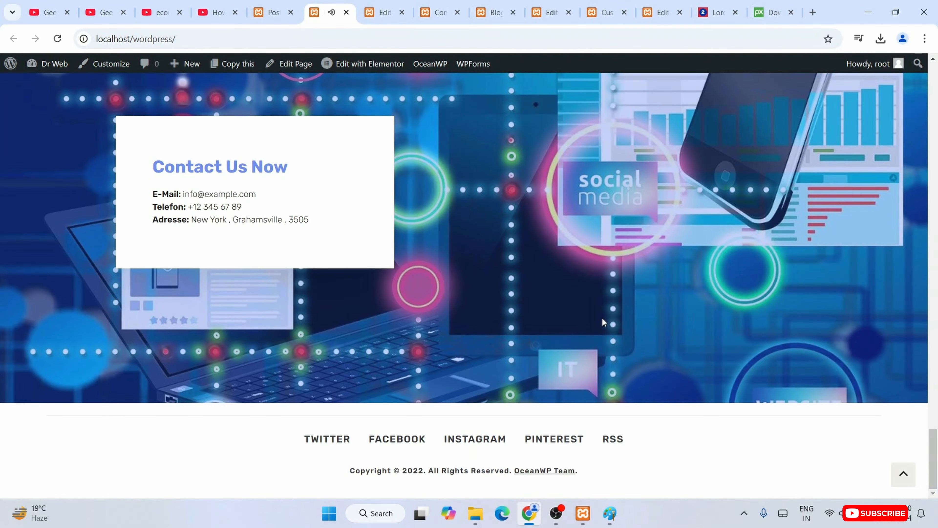
{"action": "scroll", "coordinate": [602, 319], "scroll_direction": "up", "scroll_amount": 15}
{"action": "scroll", "coordinate": [604, 322], "scroll_direction": "up", "scroll_amount": 10}
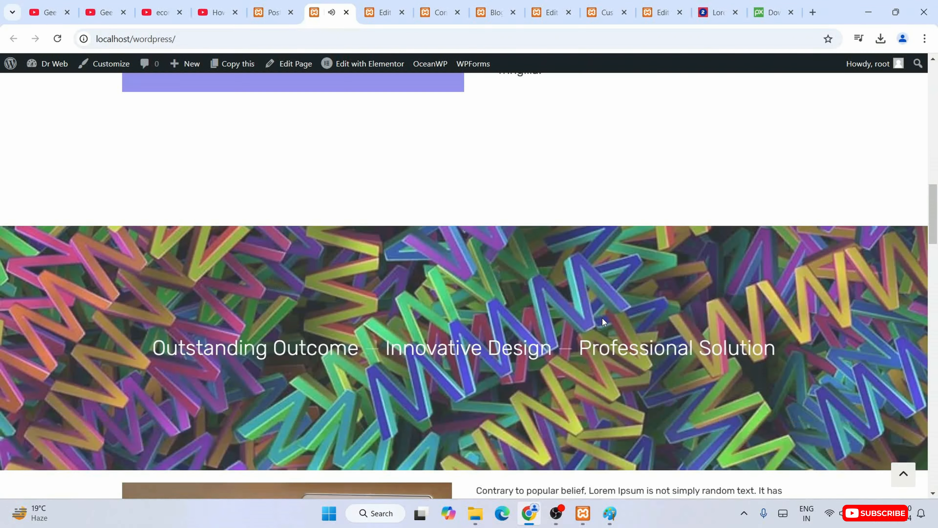
{"action": "scroll", "coordinate": [617, 322], "scroll_direction": "up", "scroll_amount": 5}
{"action": "scroll", "coordinate": [615, 318], "scroll_direction": "up", "scroll_amount": 10}
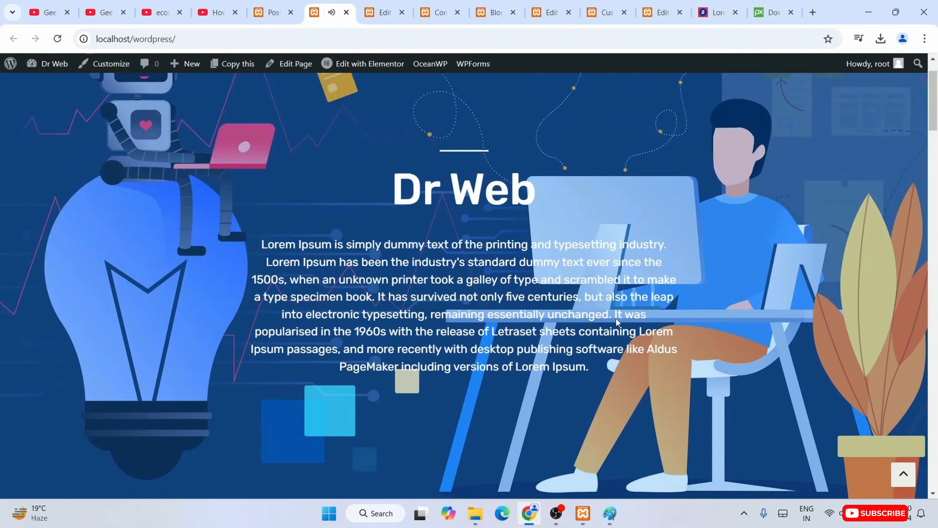
{"action": "scroll", "coordinate": [676, 179], "scroll_direction": "down", "scroll_amount": 15}
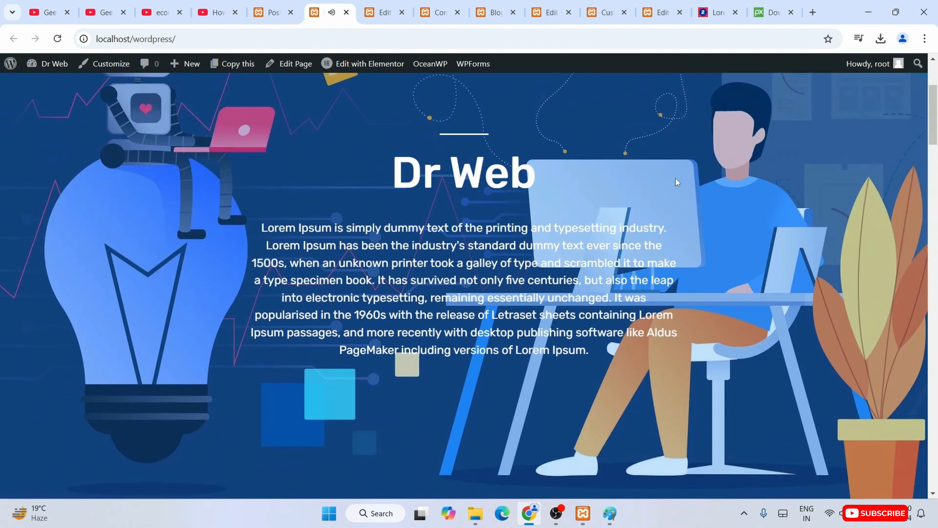
{"action": "scroll", "coordinate": [671, 188], "scroll_direction": "down", "scroll_amount": 10}
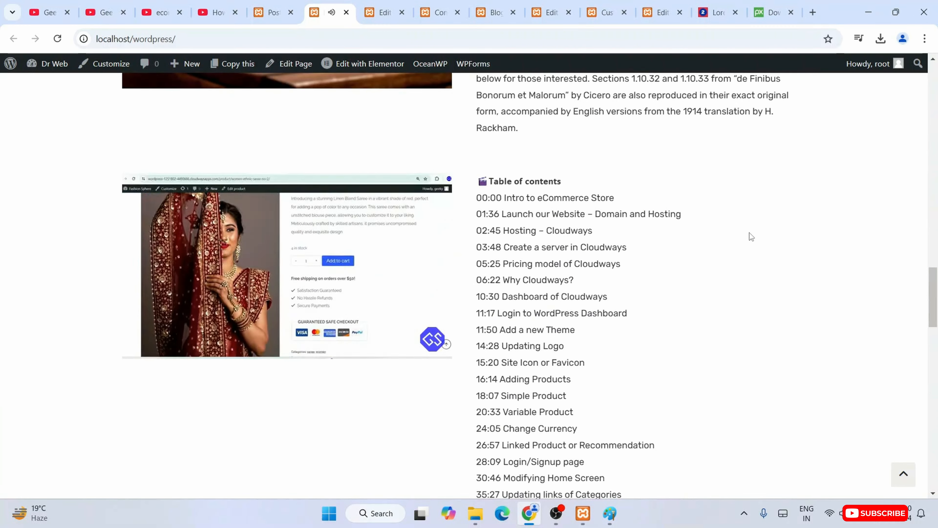
{"action": "scroll", "coordinate": [750, 232], "scroll_direction": "up", "scroll_amount": 12}
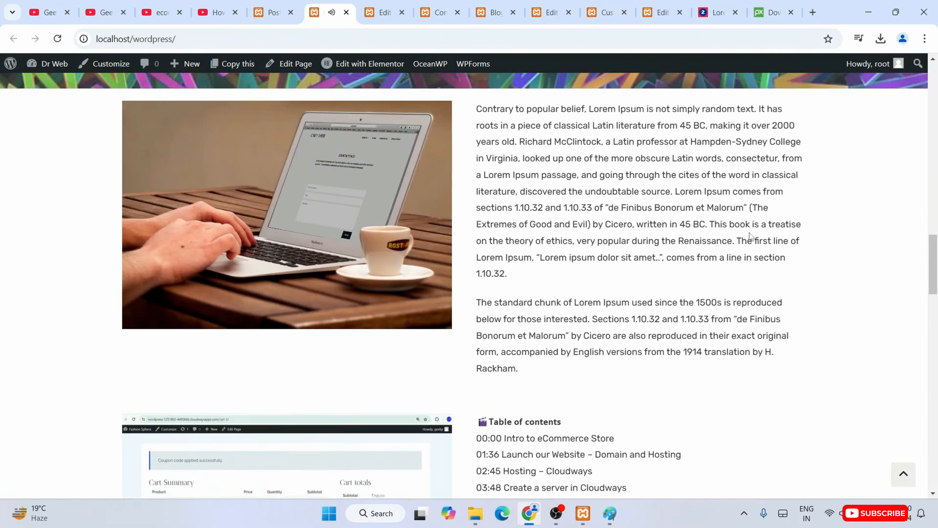
{"action": "scroll", "coordinate": [638, 291], "scroll_direction": "up", "scroll_amount": 10}
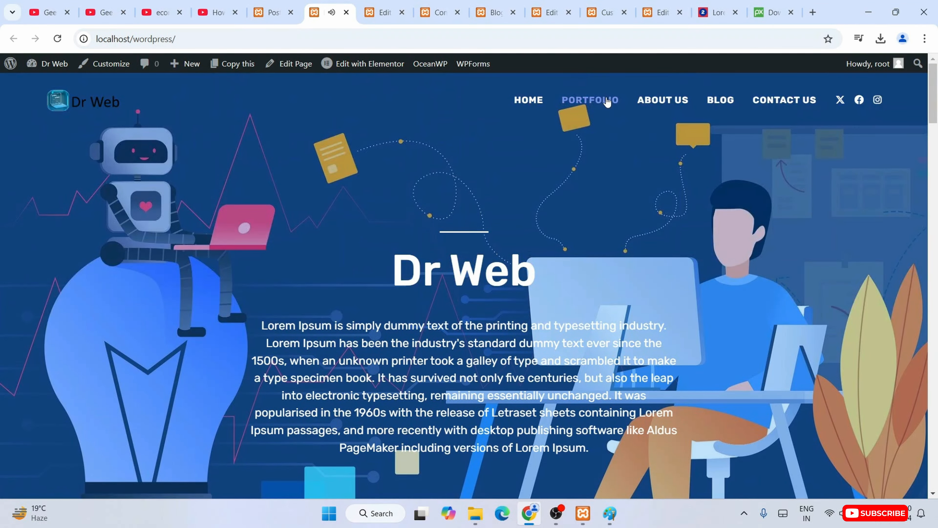
Go through the site's Portfolio and About Us pages to check their content
{"action": "left_click", "coordinate": [607, 102]}
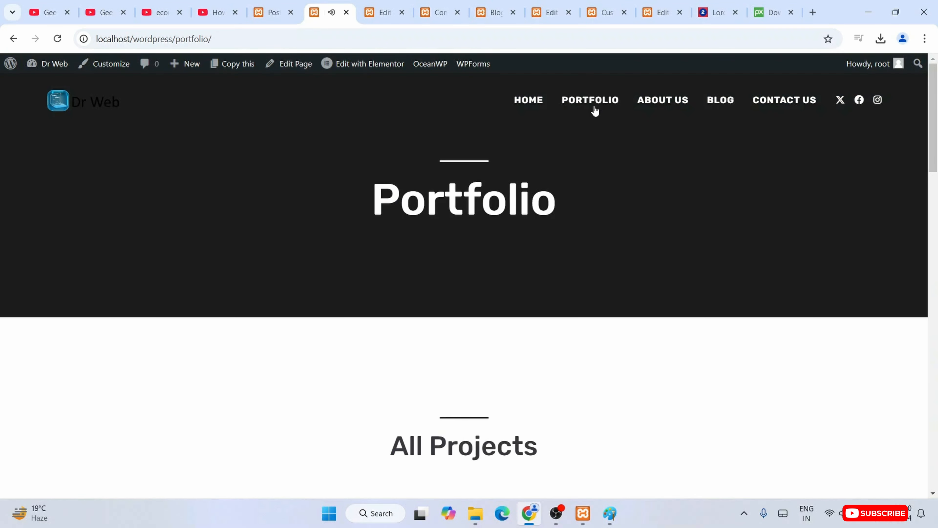
{"action": "scroll", "coordinate": [505, 235], "scroll_direction": "down", "scroll_amount": 10}
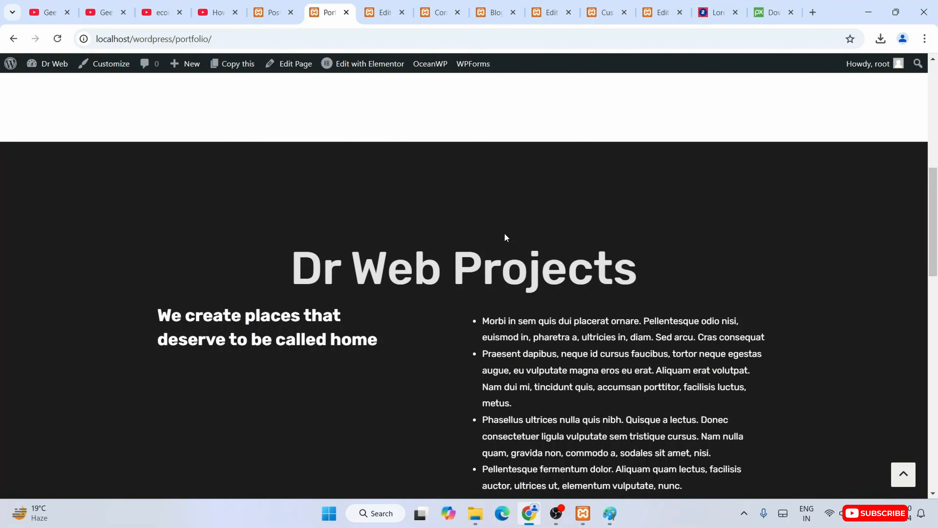
{"action": "scroll", "coordinate": [506, 236], "scroll_direction": "down", "scroll_amount": 10}
{"action": "scroll", "coordinate": [506, 236], "scroll_direction": "up", "scroll_amount": 20}
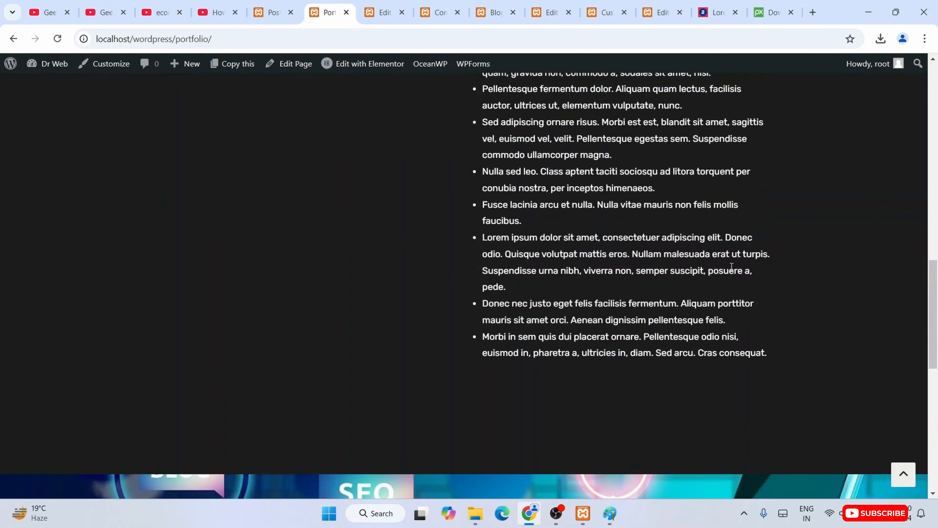
{"action": "left_click", "coordinate": [681, 104]}
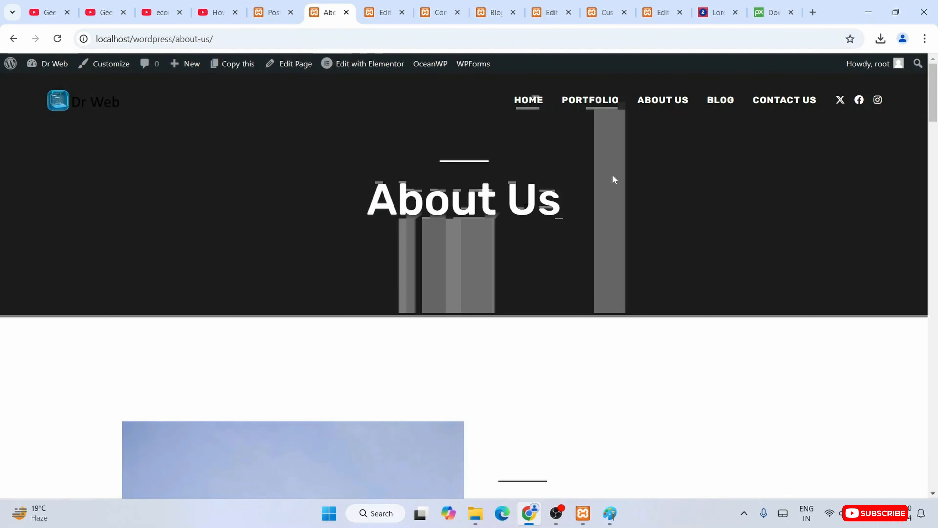
{"action": "scroll", "coordinate": [612, 175], "scroll_direction": "down", "scroll_amount": 8}
{"action": "scroll", "coordinate": [611, 177], "scroll_direction": "up", "scroll_amount": 8}
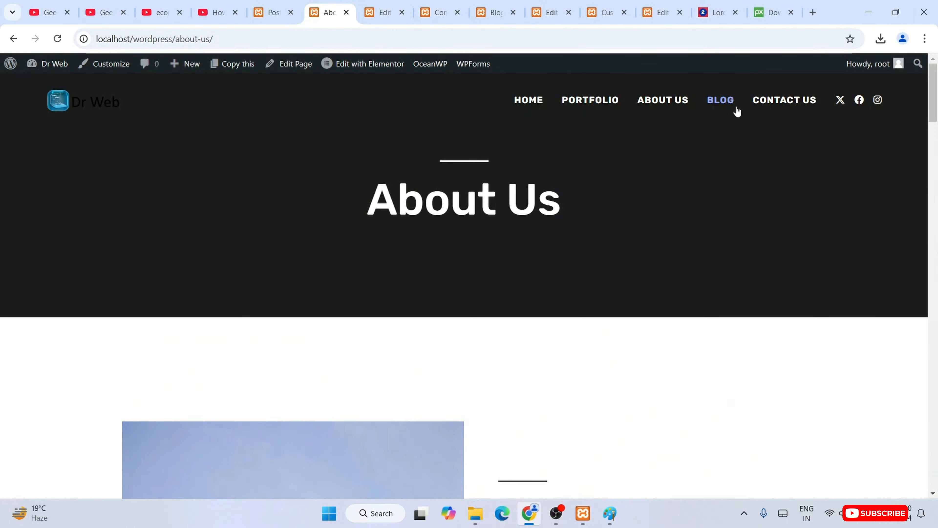
Open the Hello World post from the Blog page and read through it to the related posts and reply form
{"action": "left_click", "coordinate": [735, 106]}
{"action": "scroll", "coordinate": [730, 163], "scroll_direction": "down", "scroll_amount": 8}
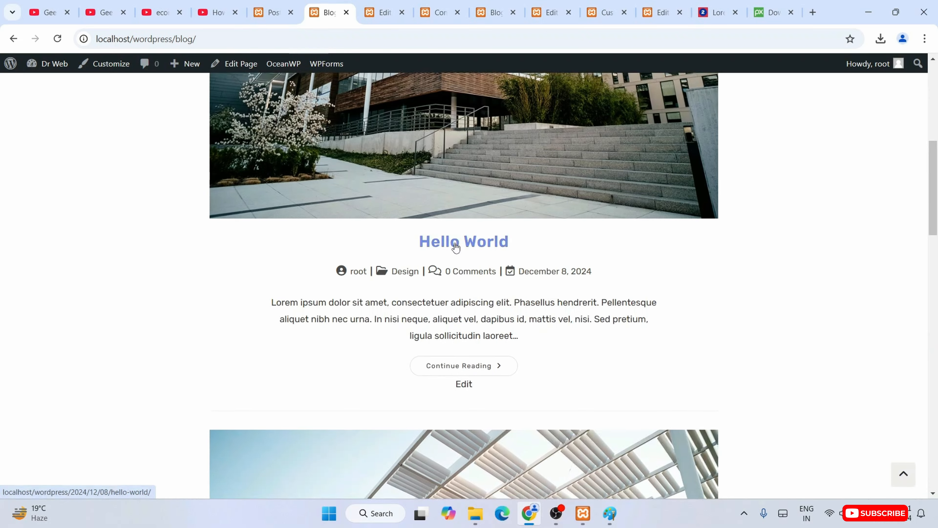
{"action": "left_click", "coordinate": [454, 242]}
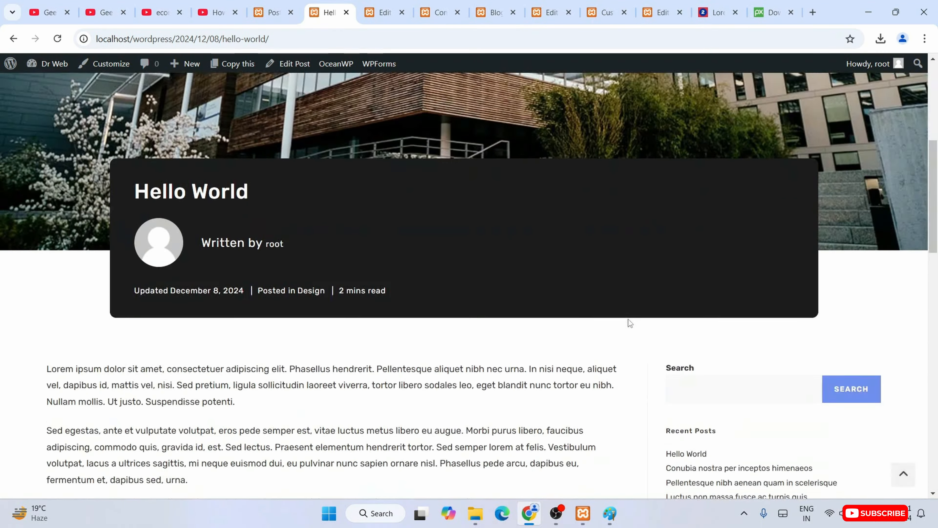
{"action": "scroll", "coordinate": [628, 319], "scroll_direction": "down", "scroll_amount": 6}
{"action": "scroll", "coordinate": [629, 319], "scroll_direction": "down", "scroll_amount": 5}
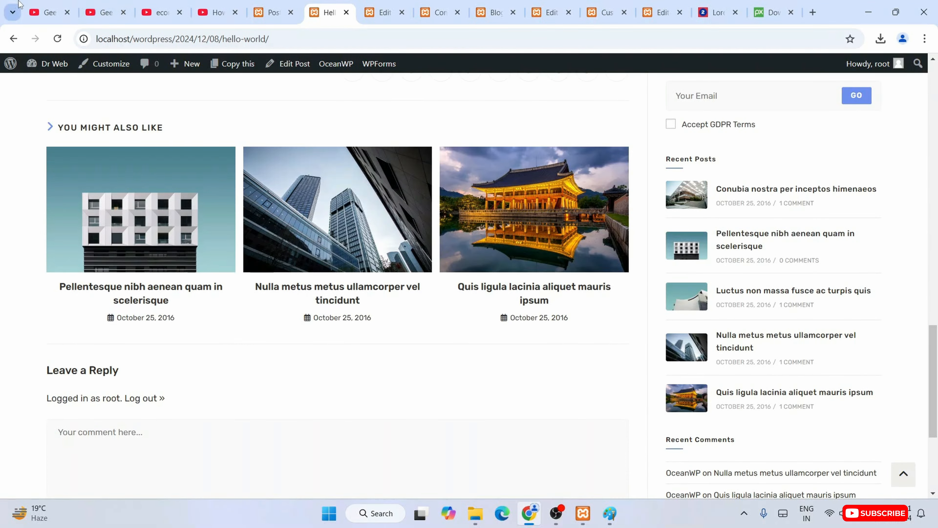
Switch to the Geeky Syntax YouTube channel and look through its list of videos
{"action": "left_click", "coordinate": [42, 5]}
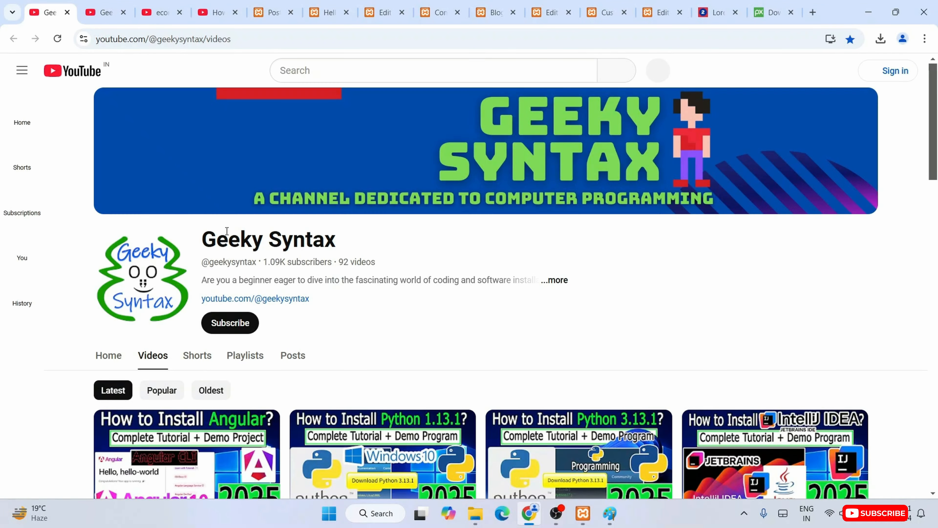
{"action": "left_click_drag", "start_coordinate": [227, 231], "coordinate": [562, 246]}
{"action": "left_click", "coordinate": [527, 244]}
{"action": "scroll", "coordinate": [526, 245], "scroll_direction": "down", "scroll_amount": 7}
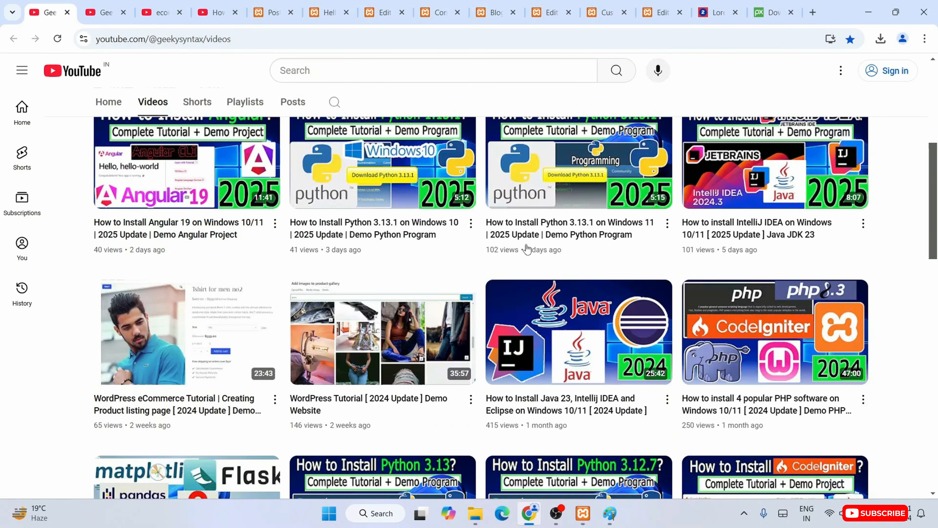
{"action": "scroll", "coordinate": [691, 353], "scroll_direction": "down", "scroll_amount": 5}
{"action": "scroll", "coordinate": [692, 354], "scroll_direction": "up", "scroll_amount": 15}
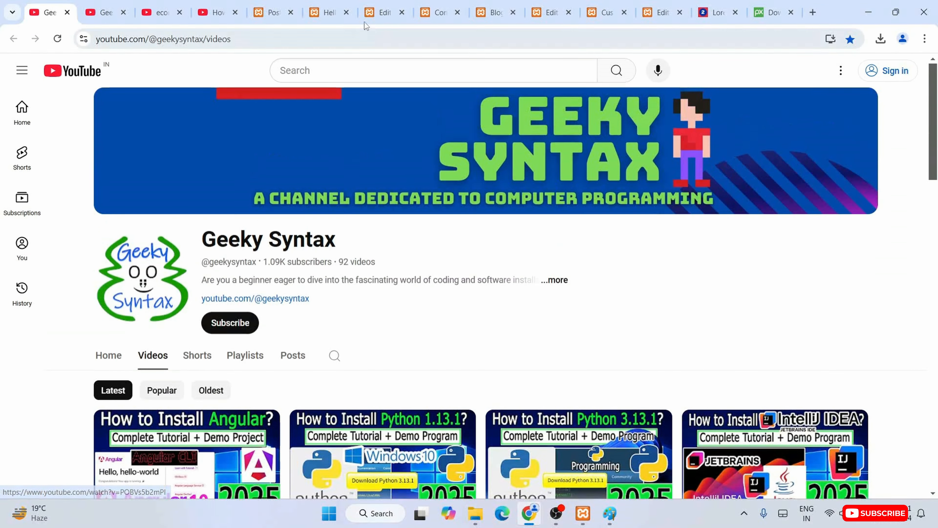
Revisit the Hello World post's header and return to the Contact Us page in the Elementor editor
{"action": "left_click", "coordinate": [279, 5]}
{"action": "left_click", "coordinate": [323, 5]}
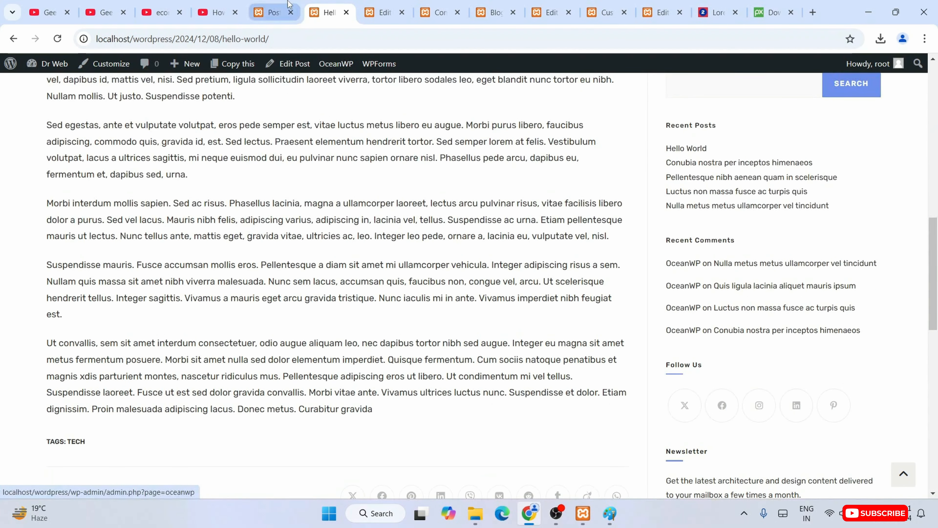
{"action": "left_click", "coordinate": [278, 5]}
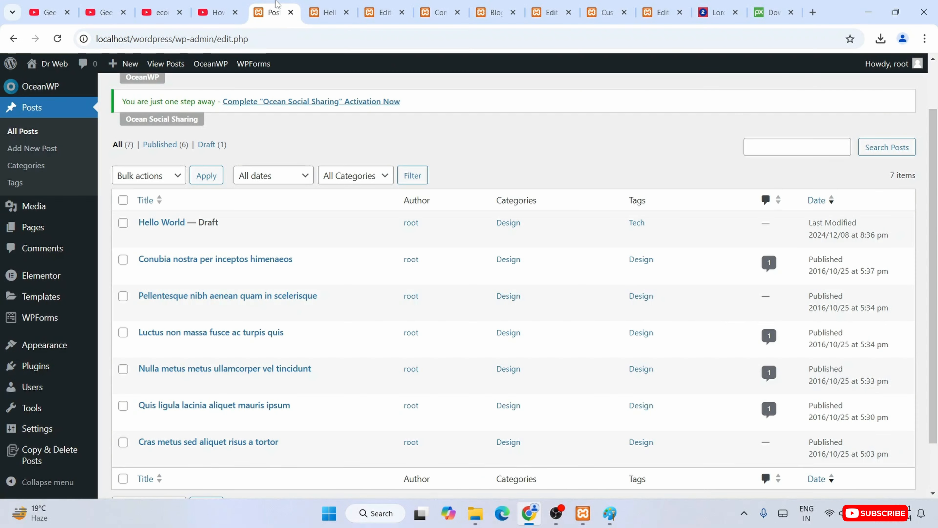
{"action": "left_click", "coordinate": [331, 5]}
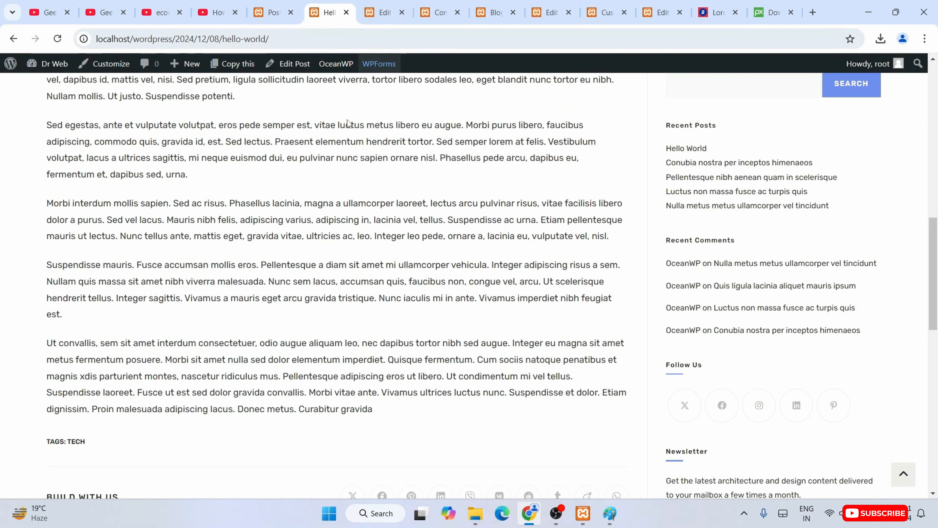
{"action": "scroll", "coordinate": [340, 147], "scroll_direction": "up", "scroll_amount": 6}
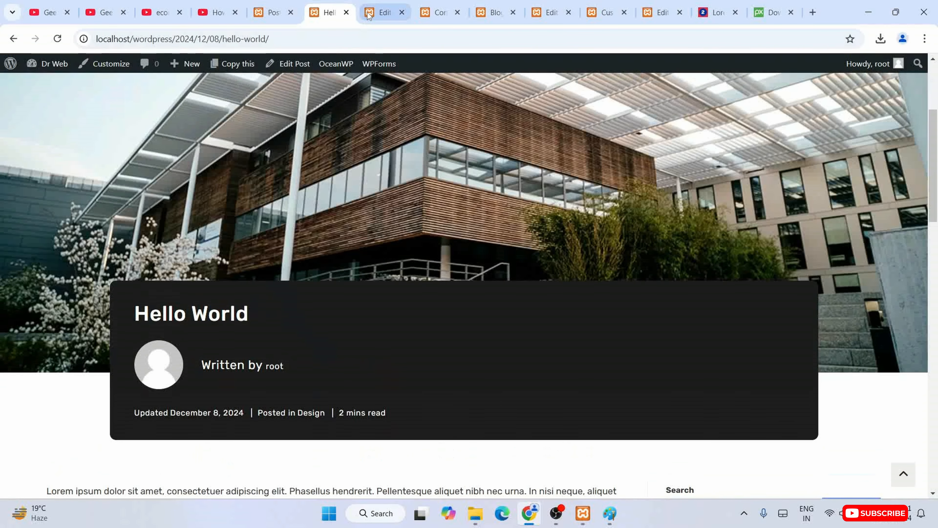
{"action": "left_click", "coordinate": [369, 11]}
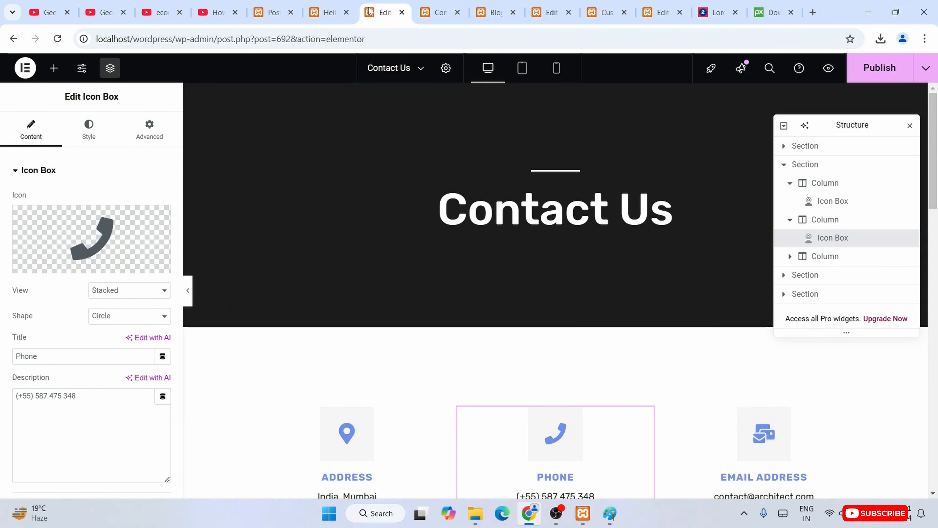